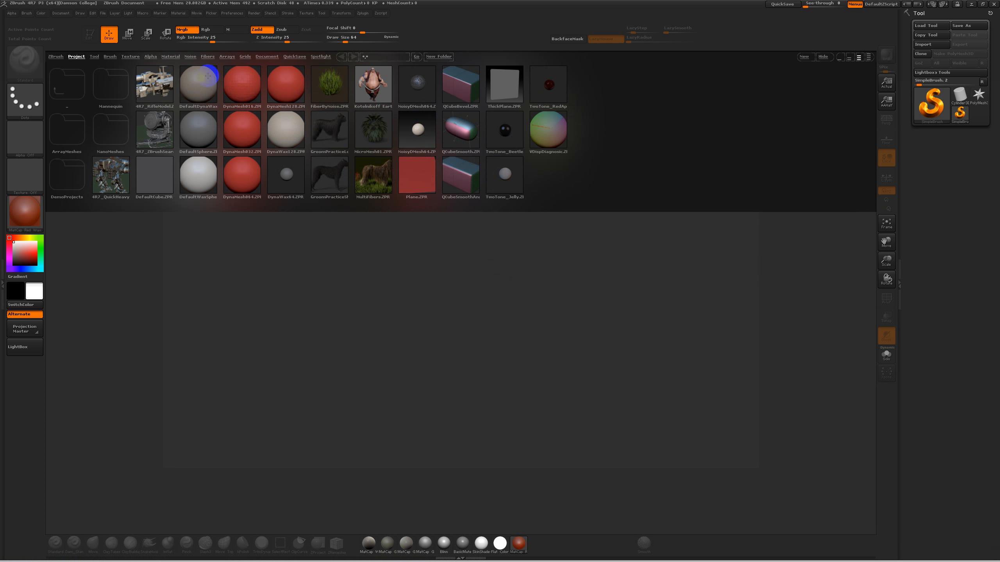
# Load the PolySphere.ZTL tool from the LightBox library and draw a sphere near the centre of the canvas.
pyautogui.click(94, 56)
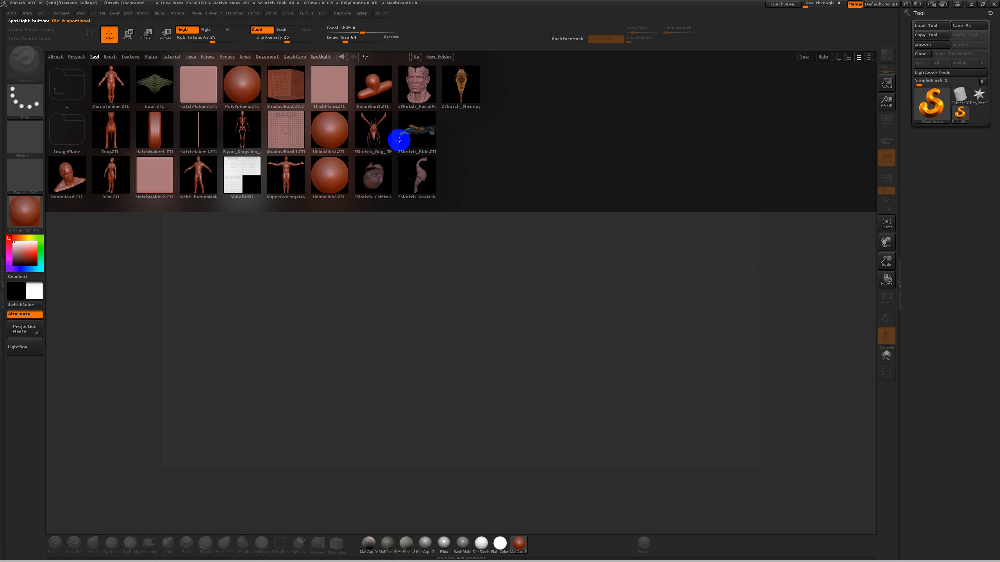
pyautogui.moveTo(244, 84); pyautogui.dragTo(134, 81)
pyautogui.moveTo(276, 114); pyautogui.dragTo(413, 112)
pyautogui.moveTo(234, 86); pyautogui.dragTo(368, 116)
pyautogui.click(232, 84)
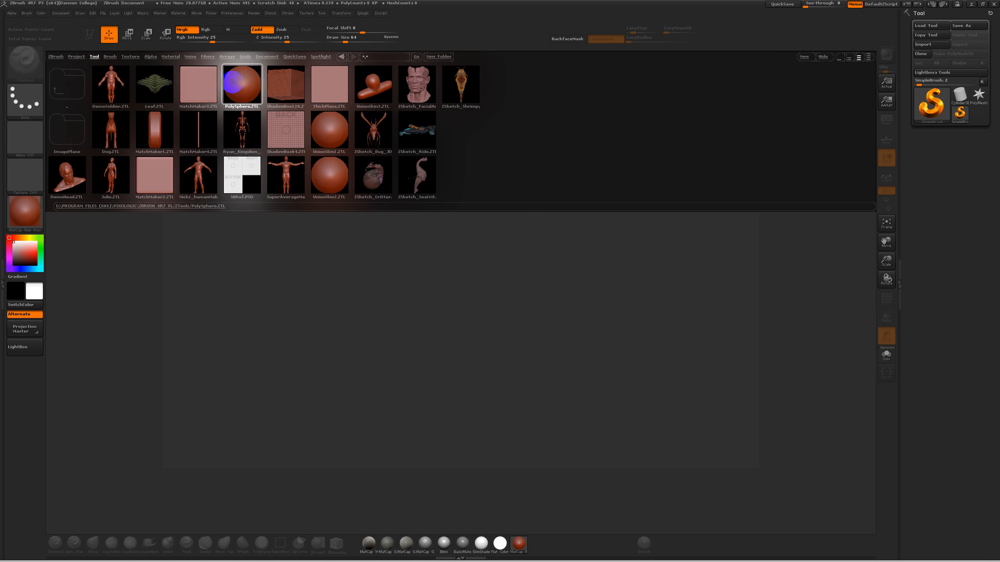
pyautogui.doubleClick(234, 83)
pyautogui.moveTo(495, 259); pyautogui.dragTo(492, 321)
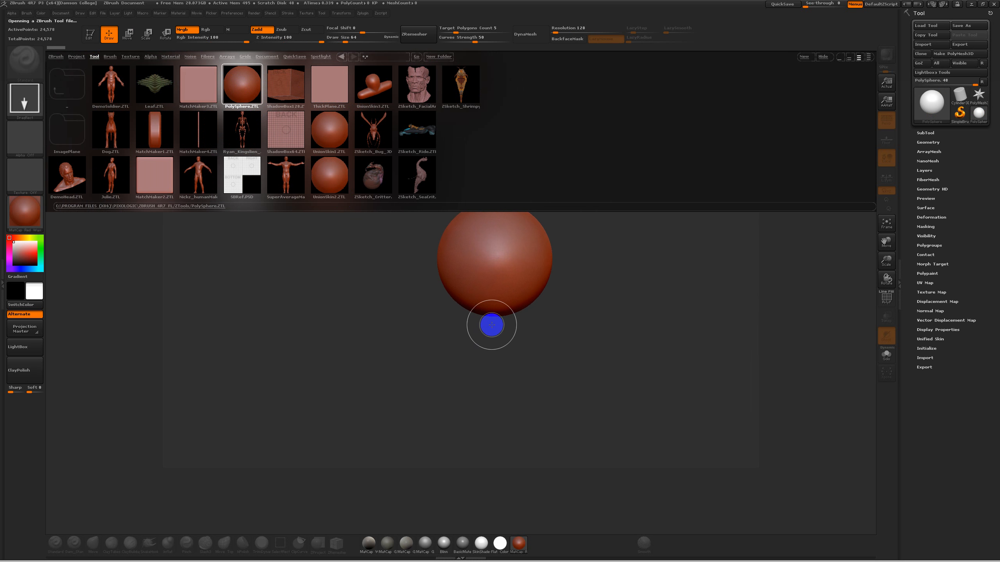
# Hide LightBox and clear the drawn sphere from the canvas.
pyautogui.press(',')
pyautogui.press(',')
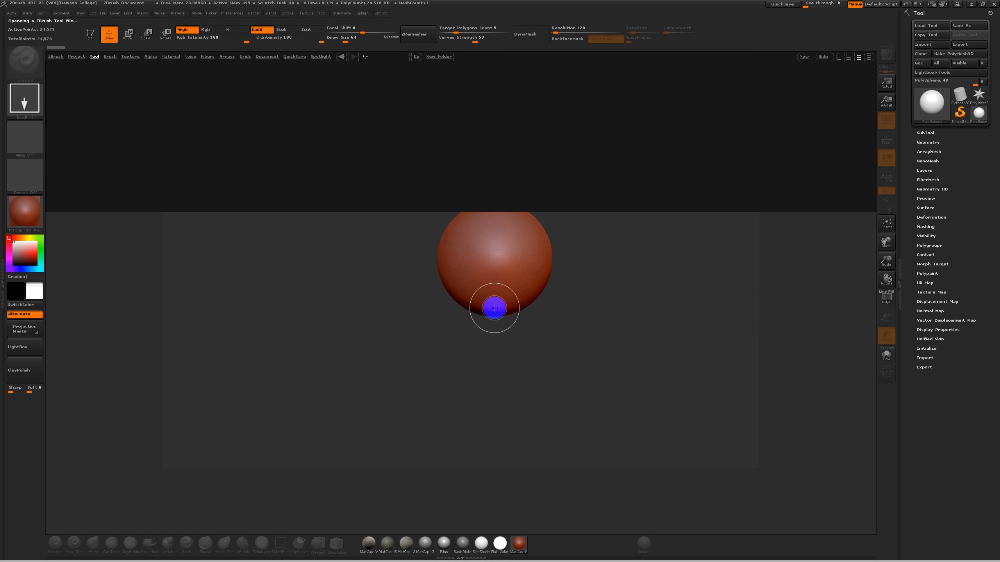
pyautogui.press(',')
pyautogui.press(',')
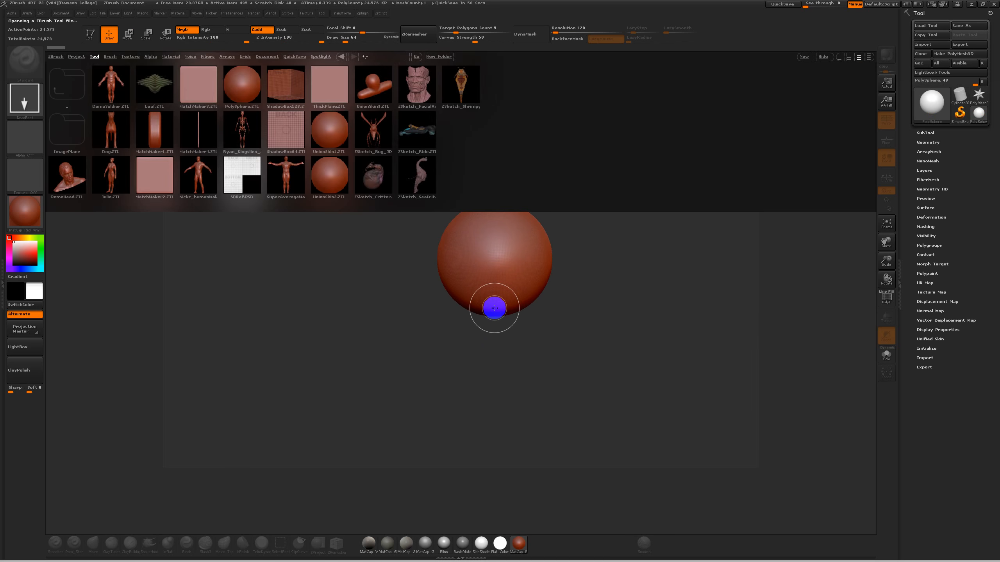
pyautogui.press(',')
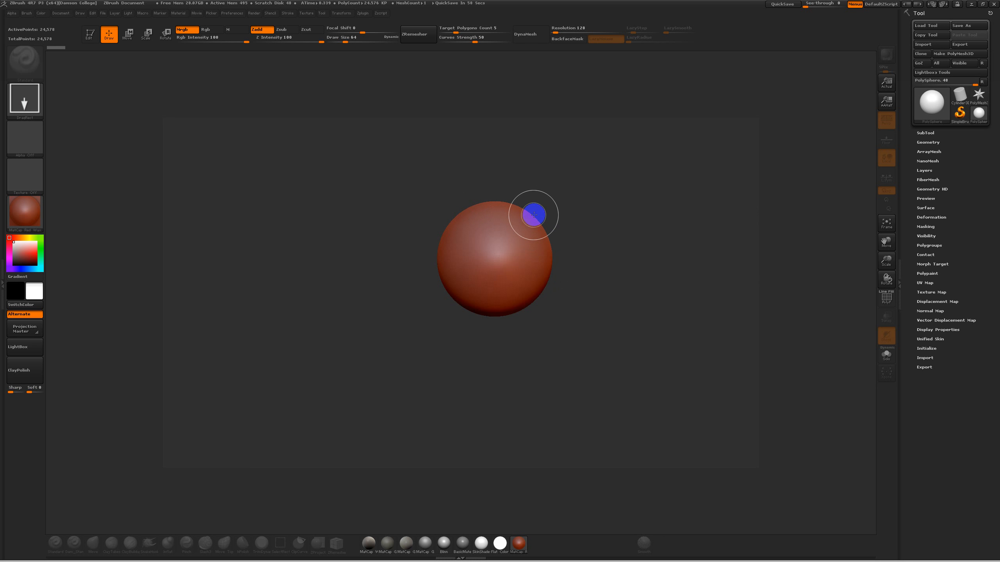
pyautogui.hotkey('ctrl', 'n')
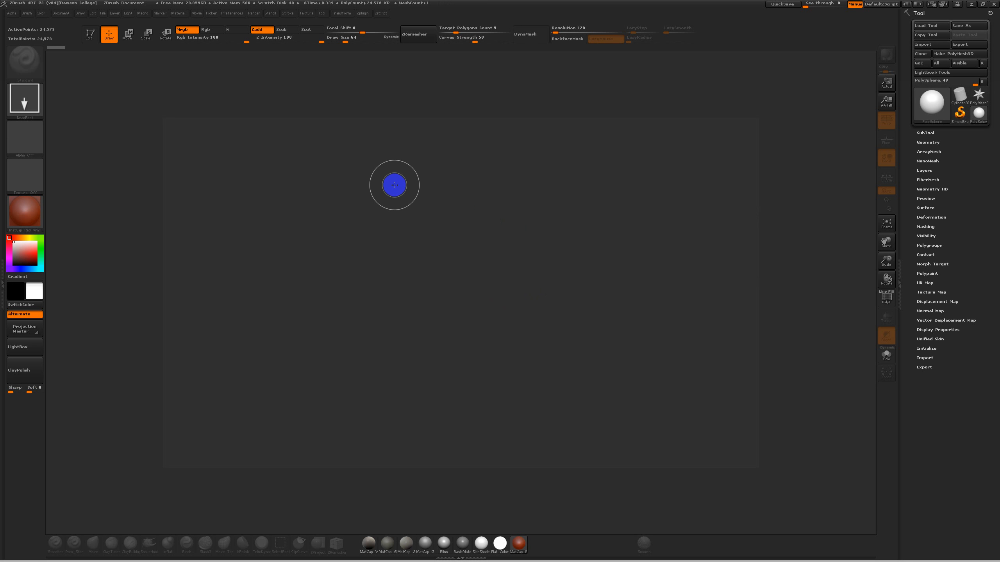
# Load PolySphere.ZTL from the LightBox tools again, draw a small sphere mid-canvas and hide LightBox.
pyautogui.press(',')
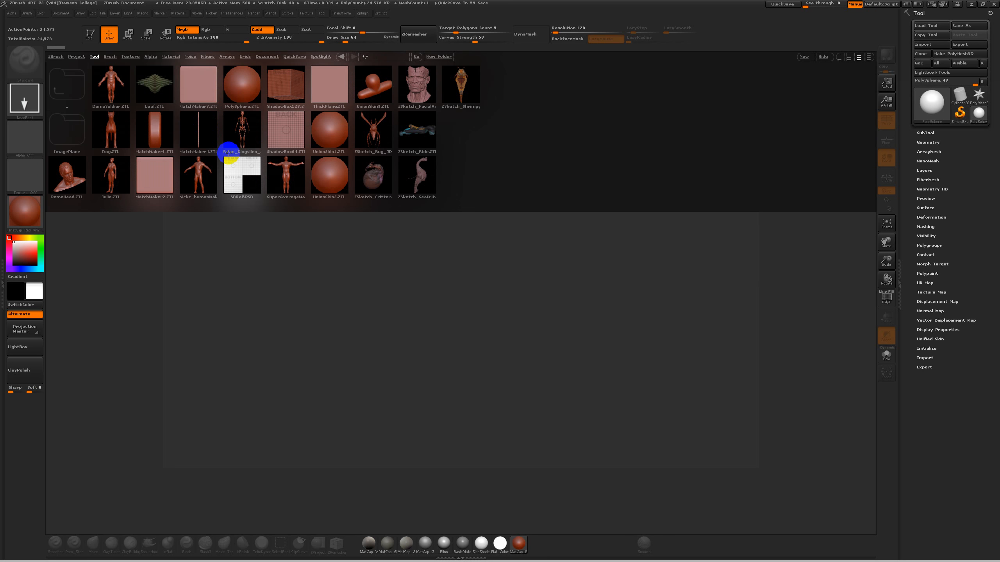
pyautogui.click(76, 55)
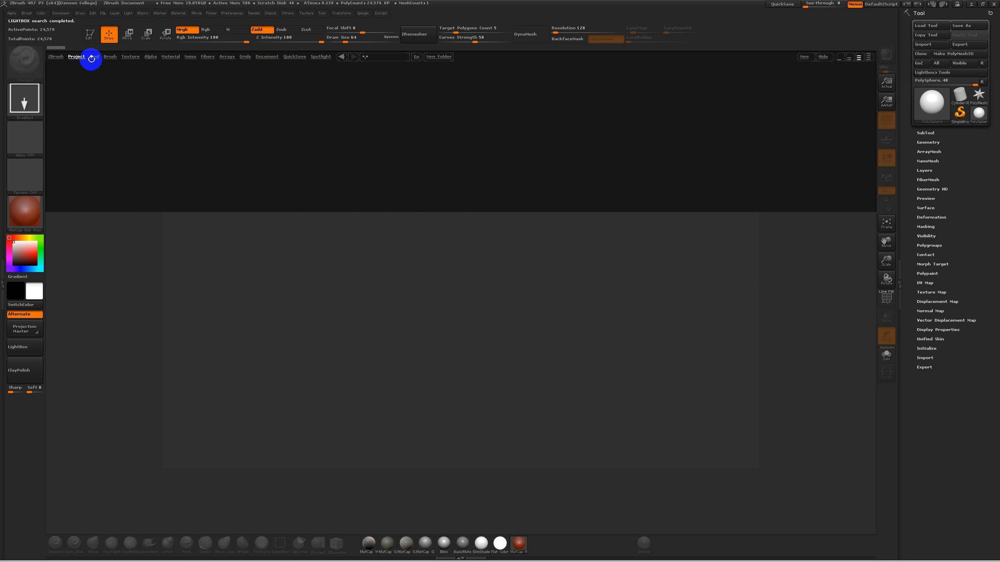
pyautogui.click(95, 56)
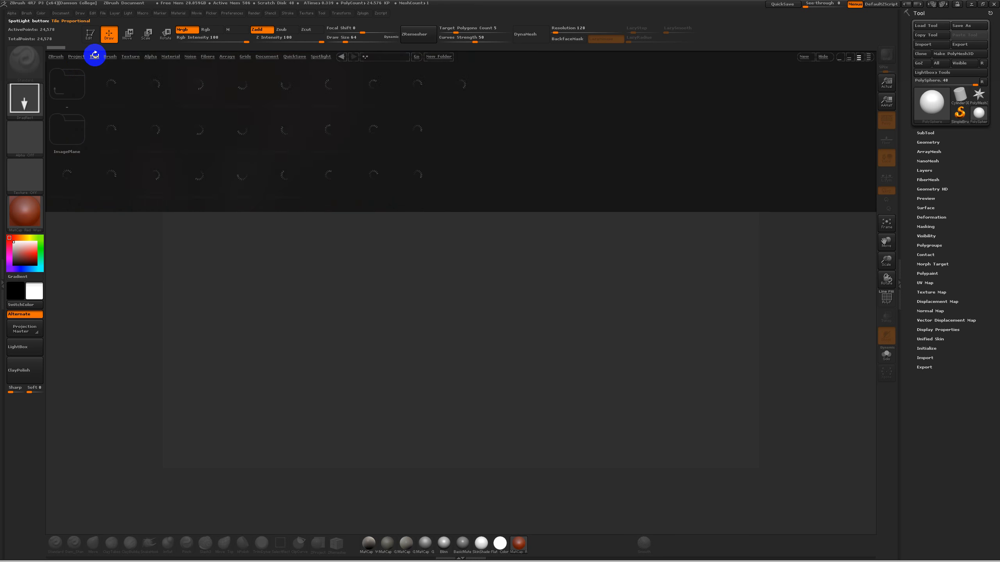
pyautogui.click(239, 84)
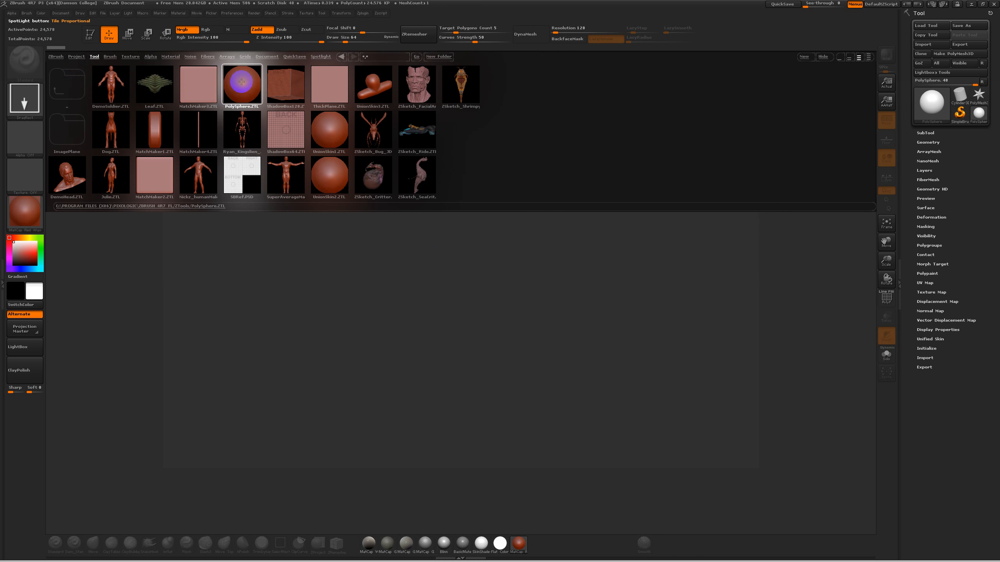
pyautogui.click(242, 81)
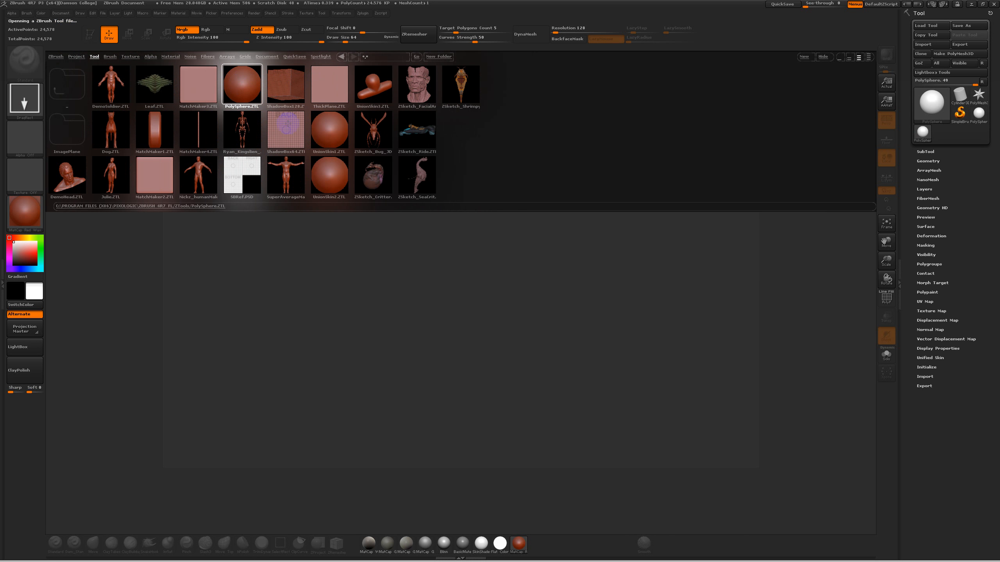
pyautogui.moveTo(474, 250); pyautogui.dragTo(494, 292)
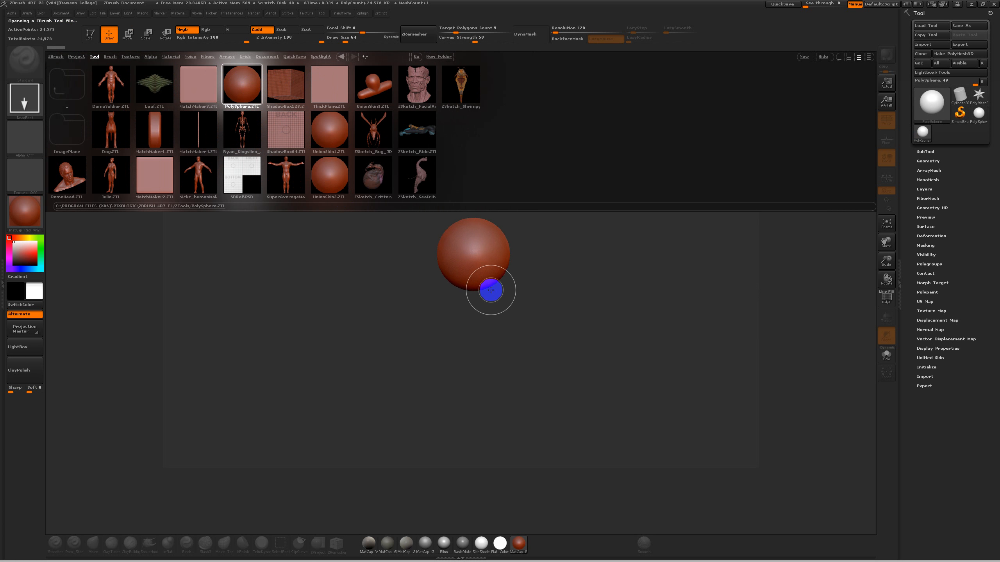
pyautogui.press(',')
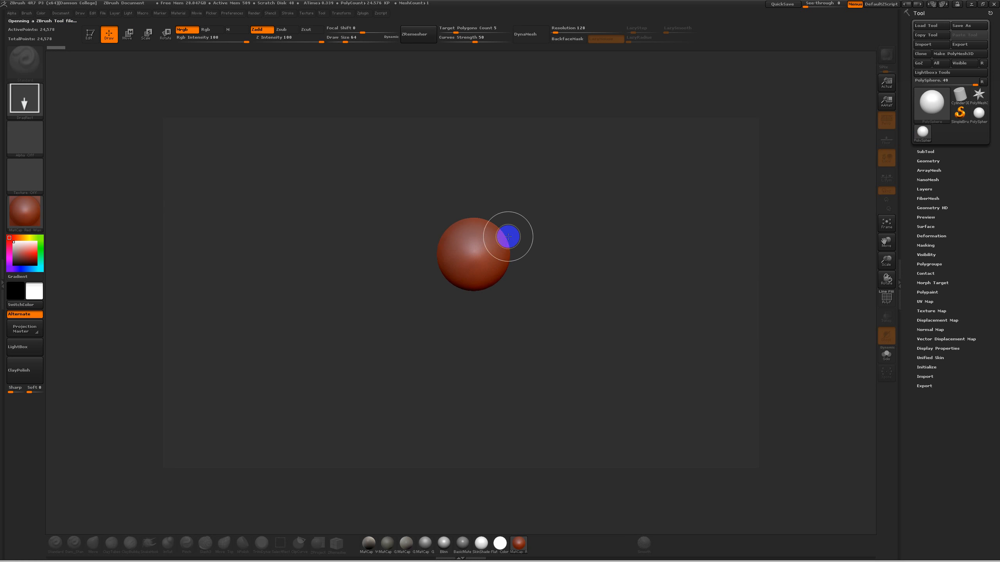
# Draw many overlapping PolySphere copies of varied sizes across the middle of the canvas.
pyautogui.moveTo(499, 231); pyautogui.dragTo(449, 263)
pyautogui.moveTo(463, 266); pyautogui.dragTo(486, 301)
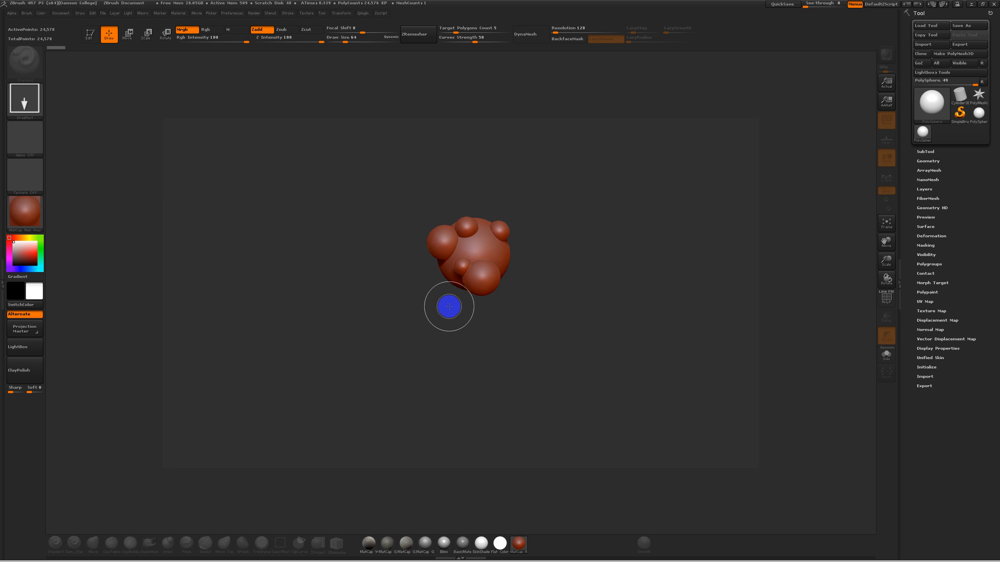
pyautogui.moveTo(458, 269); pyautogui.dragTo(461, 288)
pyautogui.moveTo(497, 247); pyautogui.dragTo(466, 255)
pyautogui.moveTo(408, 330); pyautogui.dragTo(411, 346)
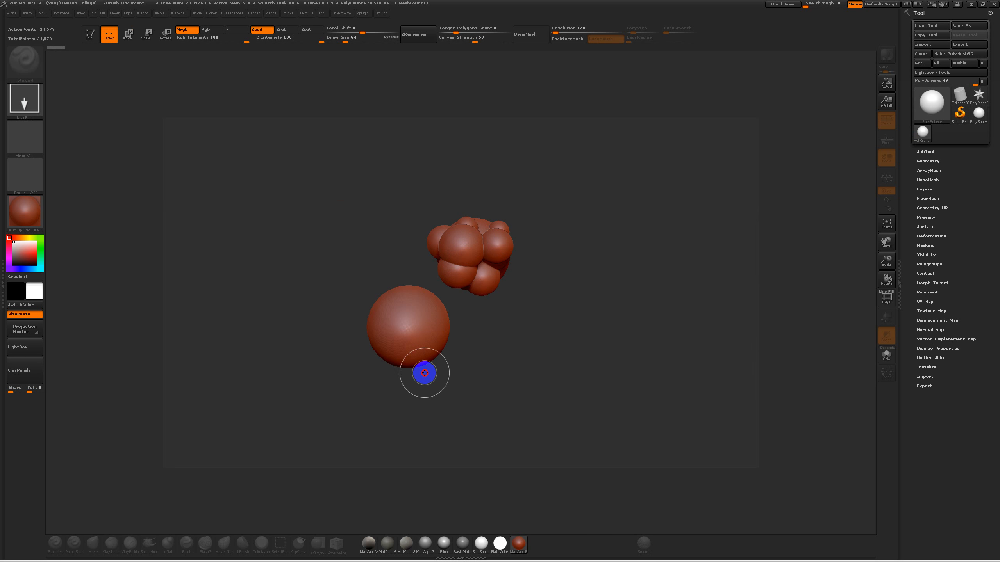
pyautogui.moveTo(567, 300); pyautogui.dragTo(570, 306)
pyautogui.moveTo(523, 270); pyautogui.dragTo(513, 363)
pyautogui.moveTo(468, 329); pyautogui.dragTo(465, 359)
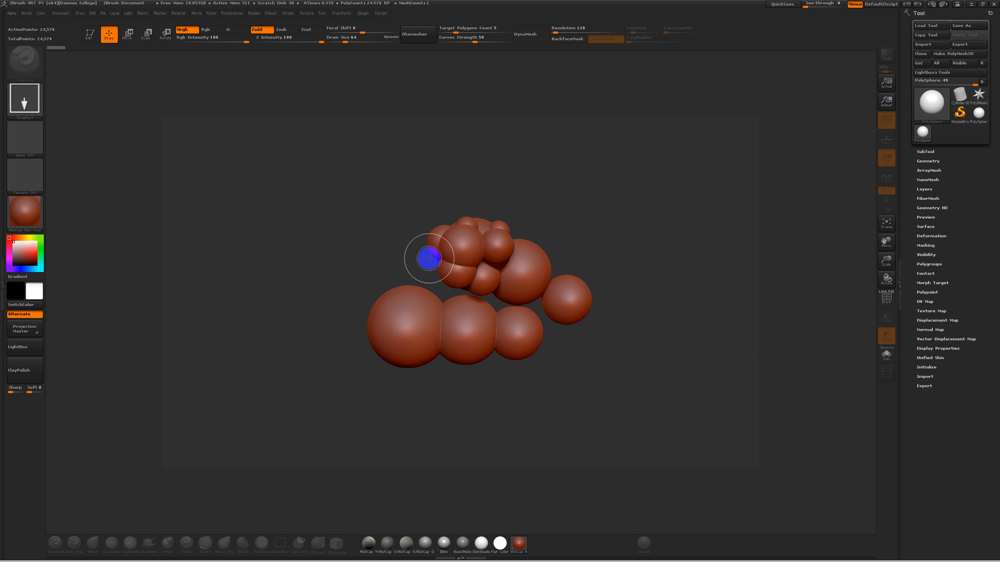
pyautogui.moveTo(475, 223); pyautogui.dragTo(514, 250)
pyautogui.moveTo(565, 204); pyautogui.dragTo(579, 239)
pyautogui.moveTo(645, 258); pyautogui.dragTo(545, 353)
pyautogui.moveTo(425, 254); pyautogui.dragTo(374, 339)
pyautogui.moveTo(484, 338); pyautogui.dragTo(509, 377)
pyautogui.moveTo(529, 344); pyautogui.dragTo(564, 363)
pyautogui.moveTo(594, 317); pyautogui.dragTo(622, 328)
pyautogui.moveTo(649, 285); pyautogui.dragTo(646, 326)
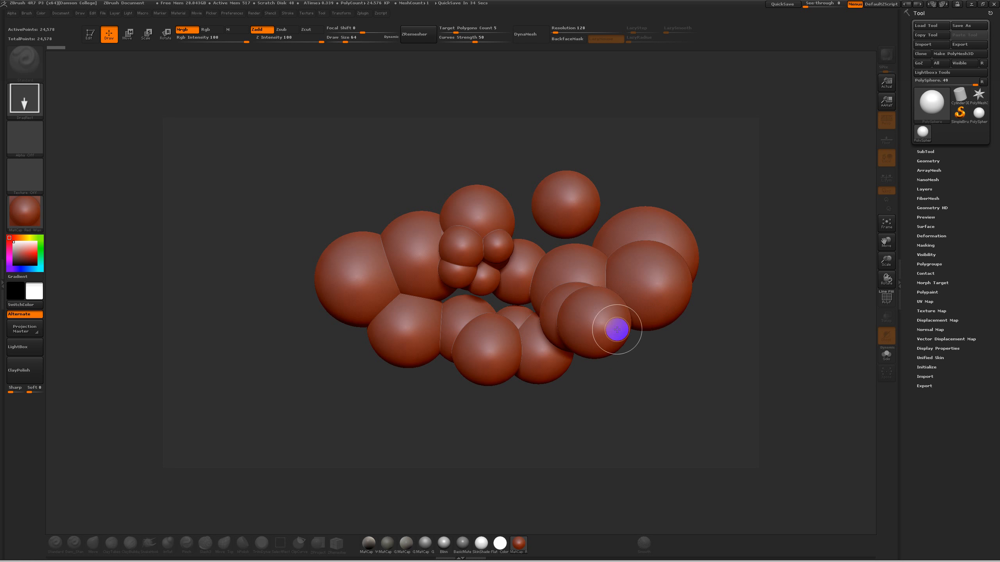
pyautogui.moveTo(536, 217)
pyautogui.mouseDown()
pyautogui.moveTo(538, 256)
pyautogui.moveTo(549, 259)
pyautogui.mouseUp()
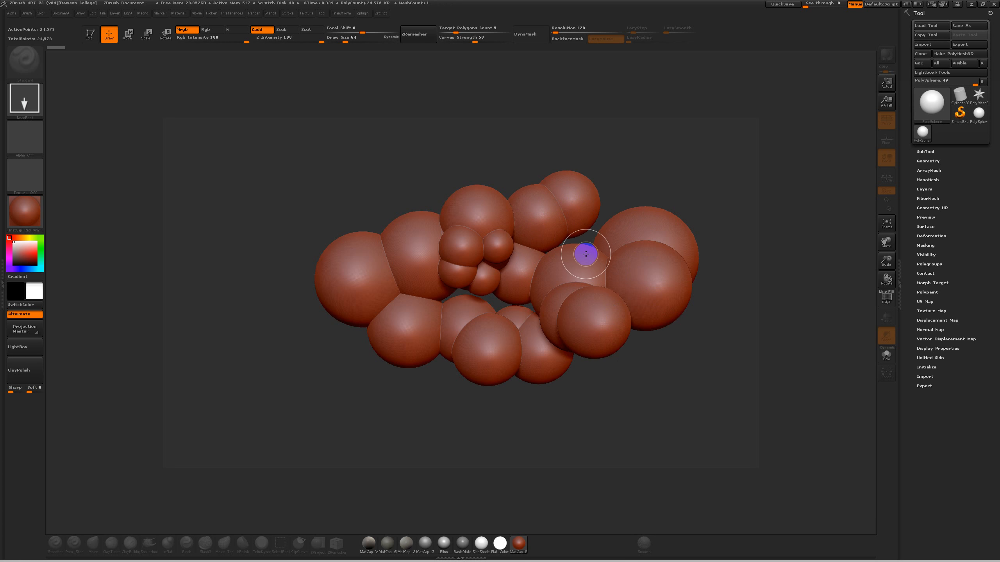
# Draw one large separate sphere above and to the left of the cluster, enter Edit mode and show its polyframe.
pyautogui.moveTo(289, 181); pyautogui.dragTo(330, 235)
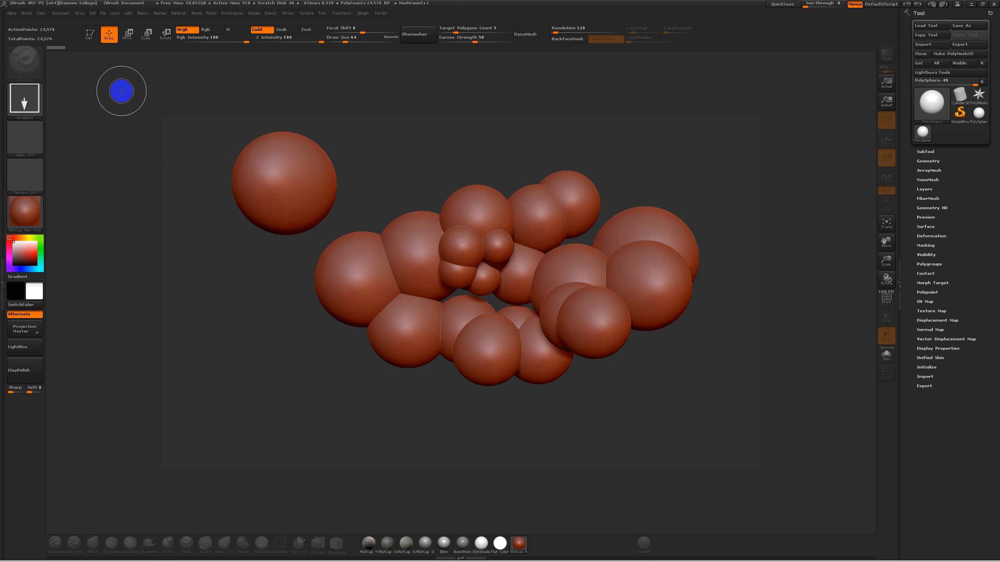
pyautogui.click(90, 34)
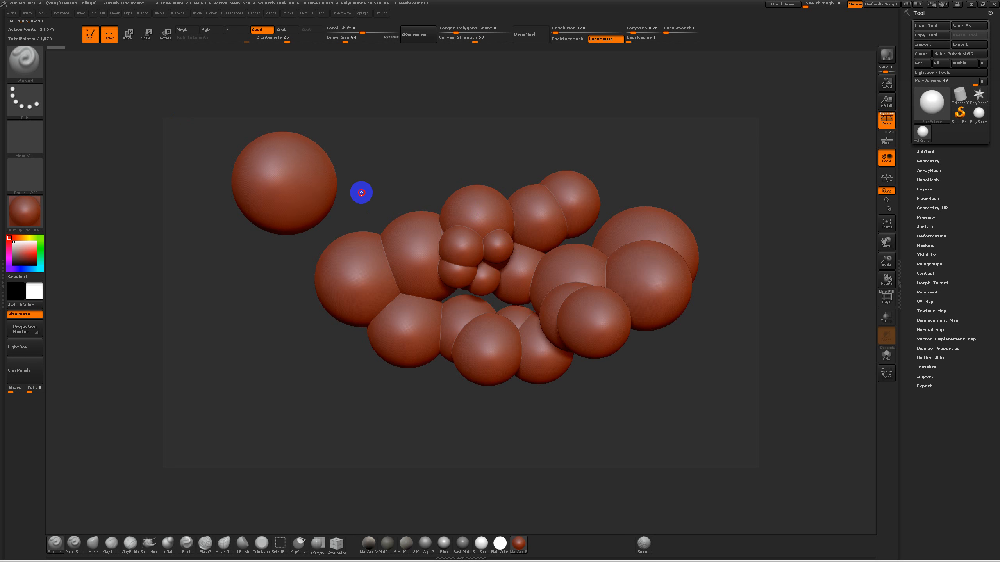
pyautogui.hotkey('shift', 'f')
pyautogui.moveTo(364, 198); pyautogui.dragTo(356, 223)
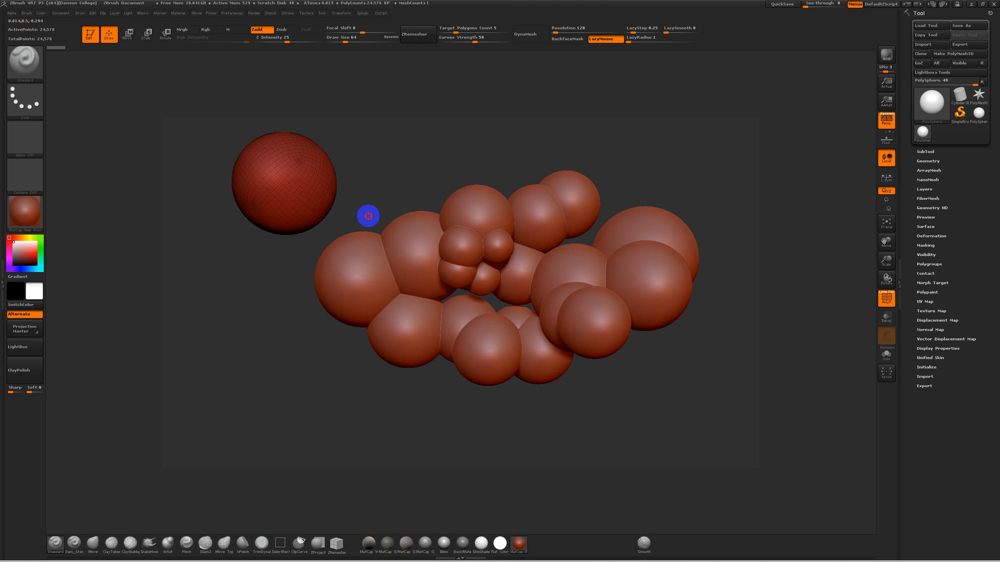
pyautogui.moveTo(343, 183); pyautogui.dragTo(394, 185)
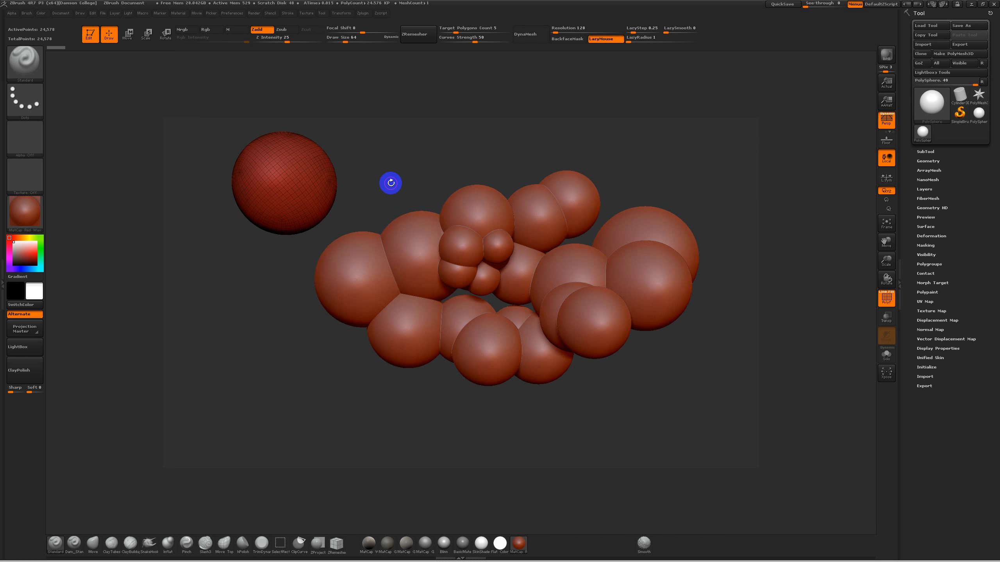
# Frame the editable sphere and clear the leftover sphere copies from the canvas.
pyautogui.press('f')
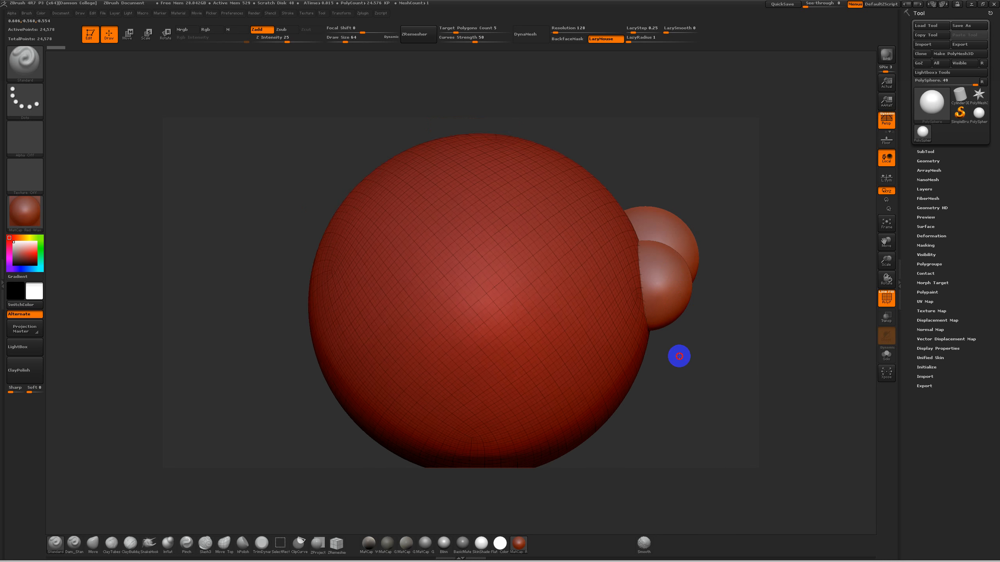
pyautogui.moveTo(667, 347)
pyautogui.mouseDown()
pyautogui.moveTo(663, 304)
pyautogui.moveTo(690, 342)
pyautogui.moveTo(694, 325)
pyautogui.moveTo(677, 333)
pyautogui.moveTo(458, 302)
pyautogui.moveTo(707, 306)
pyautogui.moveTo(690, 320)
pyautogui.mouseUp()
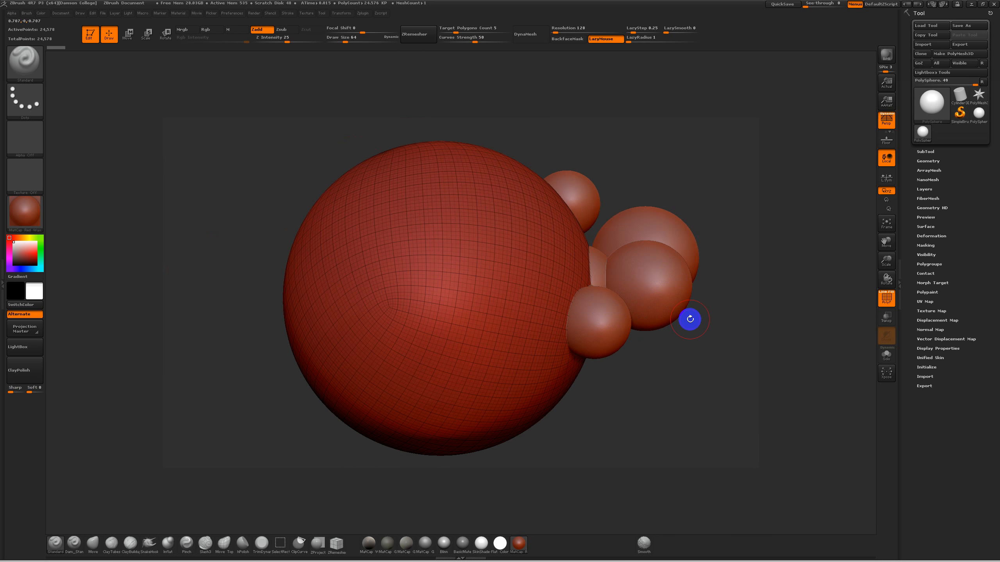
pyautogui.press('ctrl')
pyautogui.hotkey('ctrl', 'n')
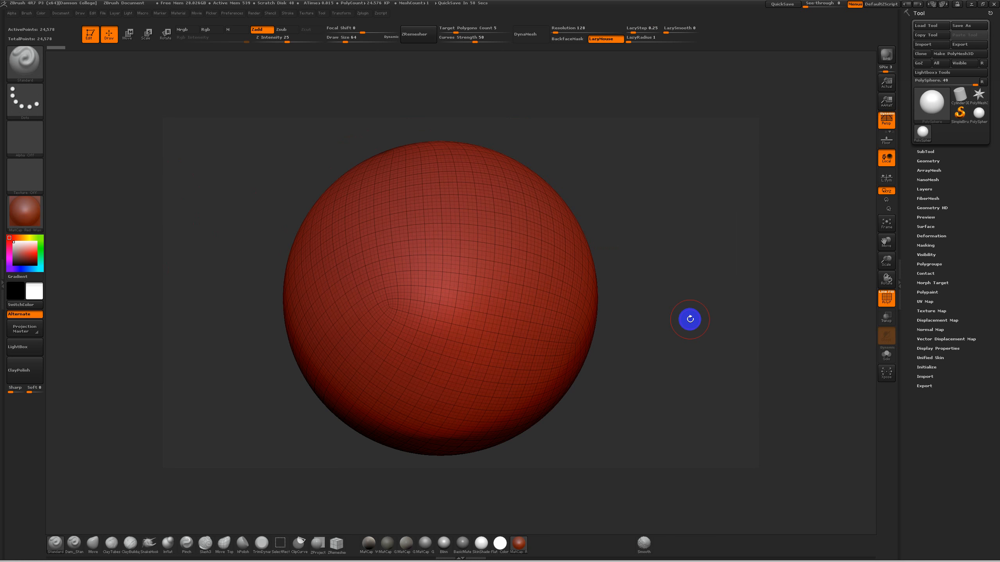
# Examine the sphere's polygon wireframe from several angles and zoom distances.
pyautogui.moveTo(662, 278); pyautogui.dragTo(644, 303)
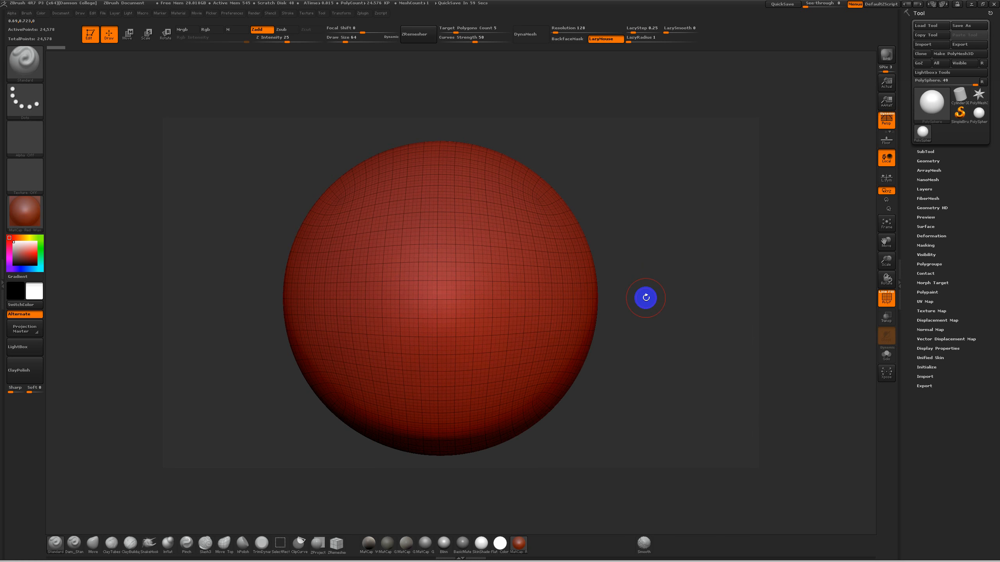
pyautogui.moveTo(646, 298)
pyautogui.keyDown('shift'); pyautogui.mouseDown()
pyautogui.moveTo(644, 257)
pyautogui.moveTo(647, 297)
pyautogui.moveTo(647, 272)
pyautogui.moveTo(643, 293)
pyautogui.moveTo(580, 283)
pyautogui.moveTo(670, 277)
pyautogui.moveTo(659, 273)
pyautogui.moveTo(650, 304)
pyautogui.moveTo(645, 259)
pyautogui.moveTo(654, 365)
pyautogui.moveTo(638, 268)
pyautogui.moveTo(648, 347)
pyautogui.moveTo(644, 303)
pyautogui.mouseUp(); pyautogui.keyUp('shift')
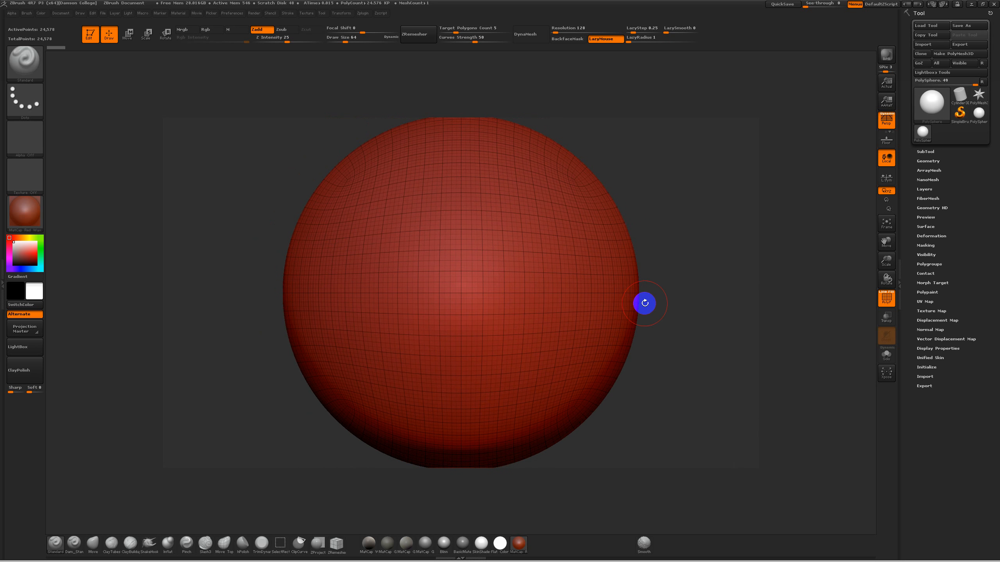
pyautogui.moveTo(644, 302); pyautogui.dragTo(668, 310)
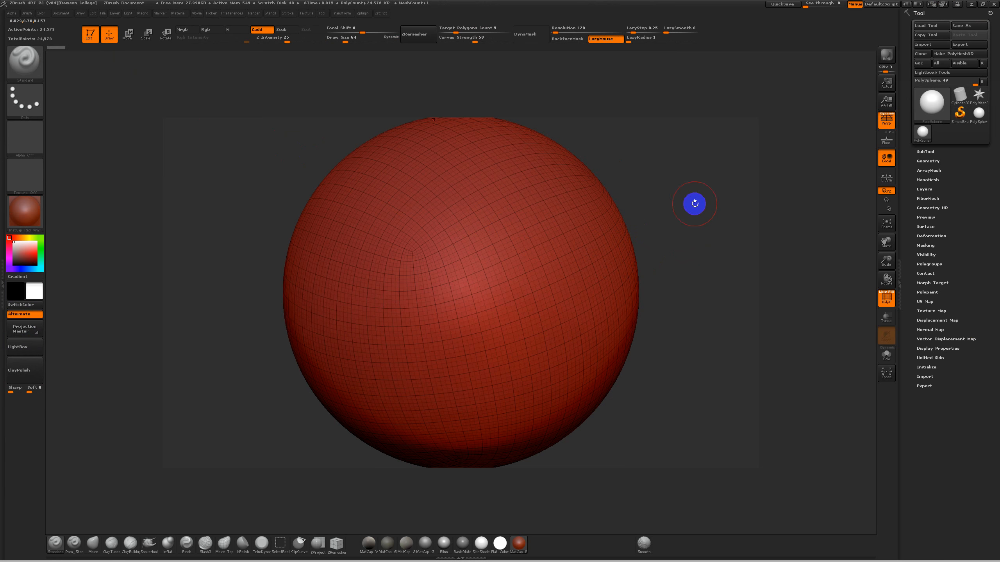
pyautogui.moveTo(710, 180); pyautogui.dragTo(708, 222)
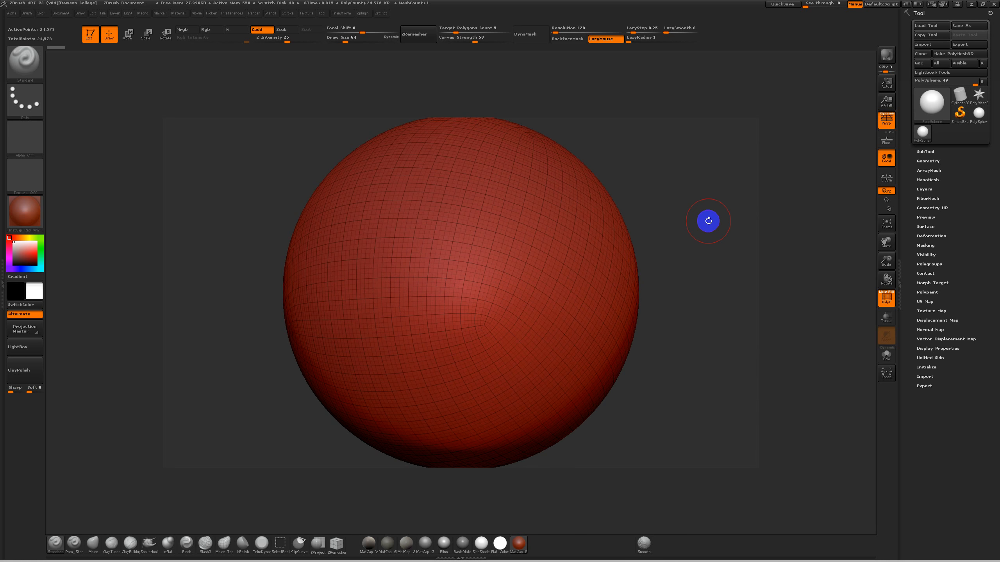
pyautogui.moveTo(708, 222)
pyautogui.mouseDown()
pyautogui.moveTo(805, 302)
pyautogui.moveTo(704, 204)
pyautogui.moveTo(701, 254)
pyautogui.moveTo(697, 154)
pyautogui.moveTo(705, 241)
pyautogui.moveTo(612, 255)
pyautogui.moveTo(746, 239)
pyautogui.moveTo(602, 226)
pyautogui.moveTo(729, 217)
pyautogui.moveTo(649, 217)
pyautogui.moveTo(645, 274)
pyautogui.moveTo(688, 232)
pyautogui.moveTo(686, 192)
pyautogui.moveTo(694, 268)
pyautogui.moveTo(712, 203)
pyautogui.moveTo(703, 232)
pyautogui.moveTo(708, 224)
pyautogui.mouseUp()
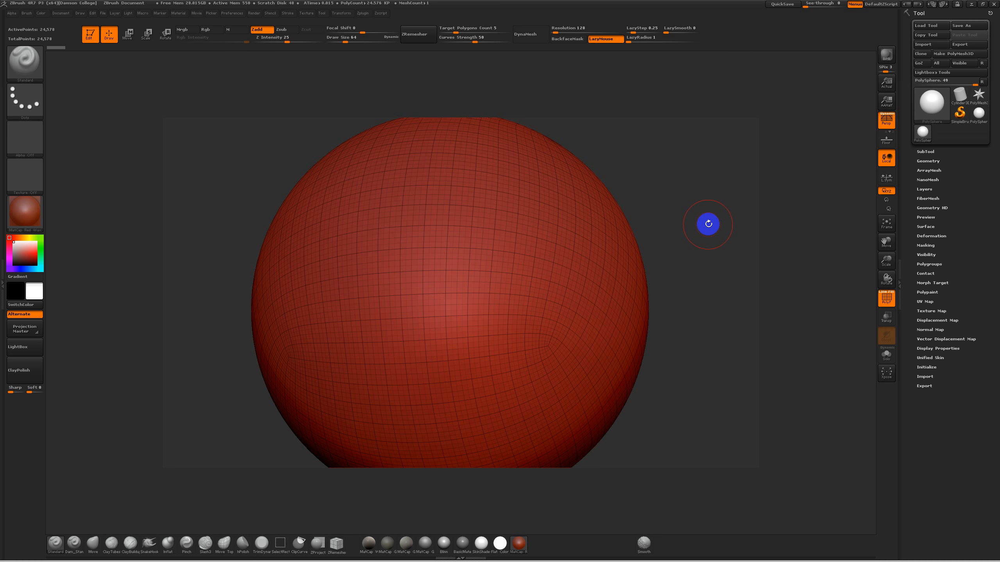
pyautogui.keyDown('alt'); pyautogui.moveTo(694, 259); pyautogui.dragTo(711, 225); pyautogui.keyUp('alt')
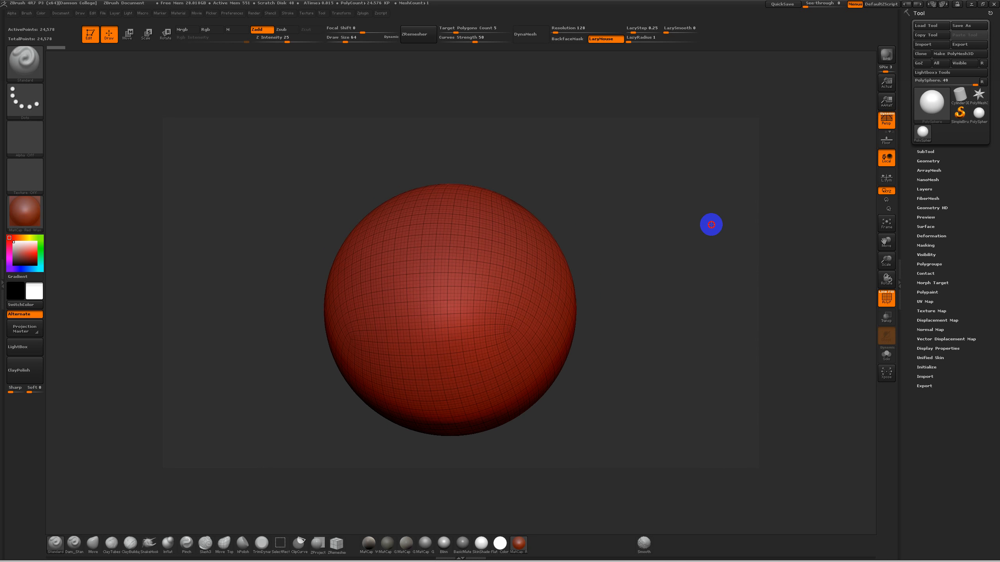
pyautogui.keyDown('alt'); pyautogui.moveTo(697, 266); pyautogui.dragTo(703, 243); pyautogui.keyUp('alt')
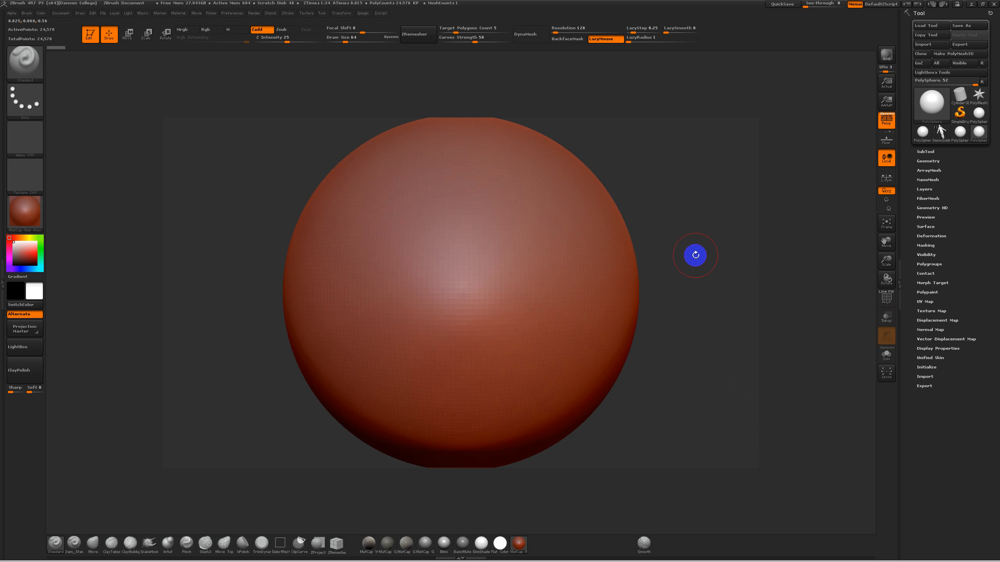
# Turn on the polyframe display for the plain PolySphere.
pyautogui.keyDown('alt'); pyautogui.moveTo(687, 266); pyautogui.dragTo(674, 237); pyautogui.keyUp('alt')
pyautogui.press('shift')
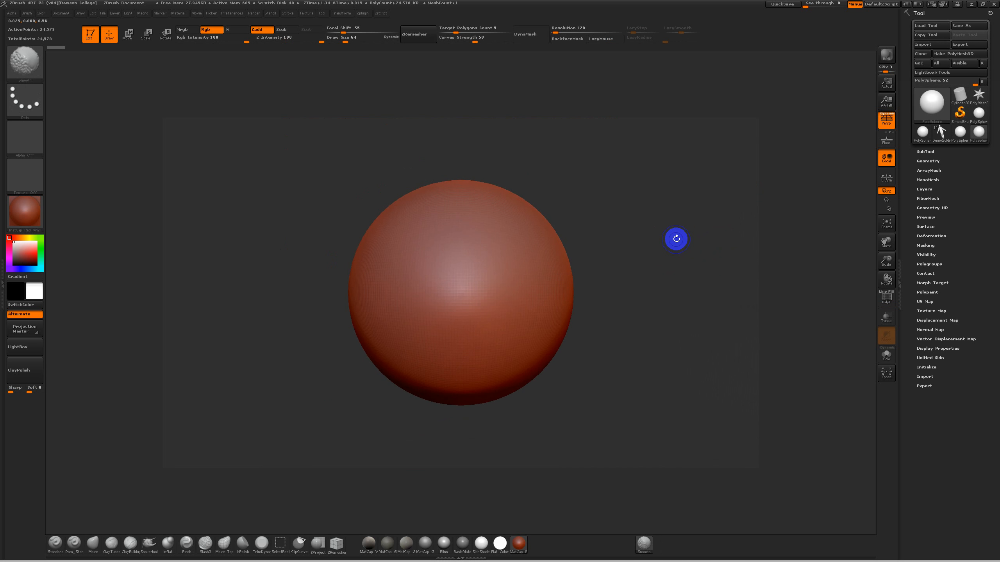
pyautogui.hotkey('shift', 'f')
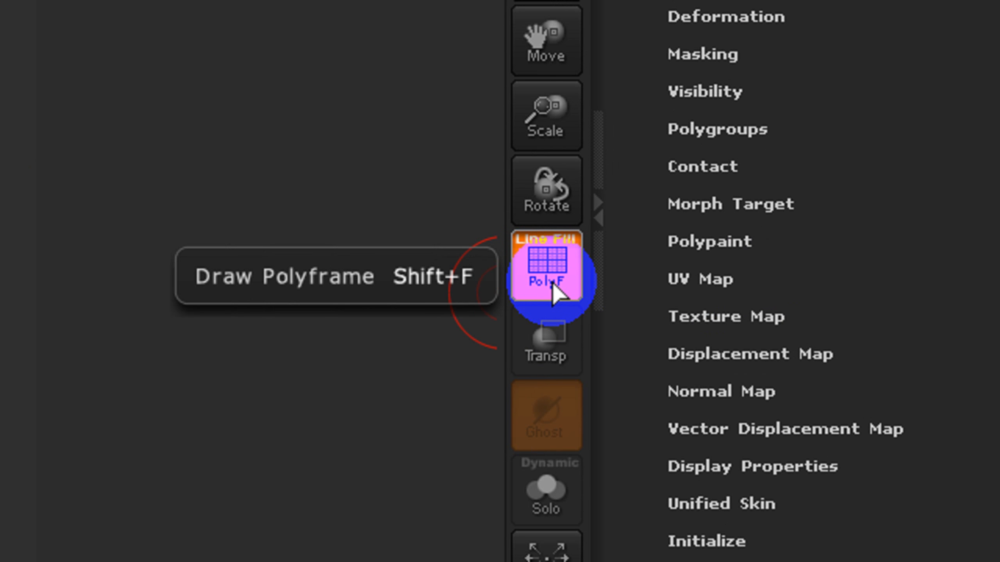
# Toggle the sphere's polyframe display several times, ending with it hidden.
pyautogui.click(551, 281)
pyautogui.click(552, 281)
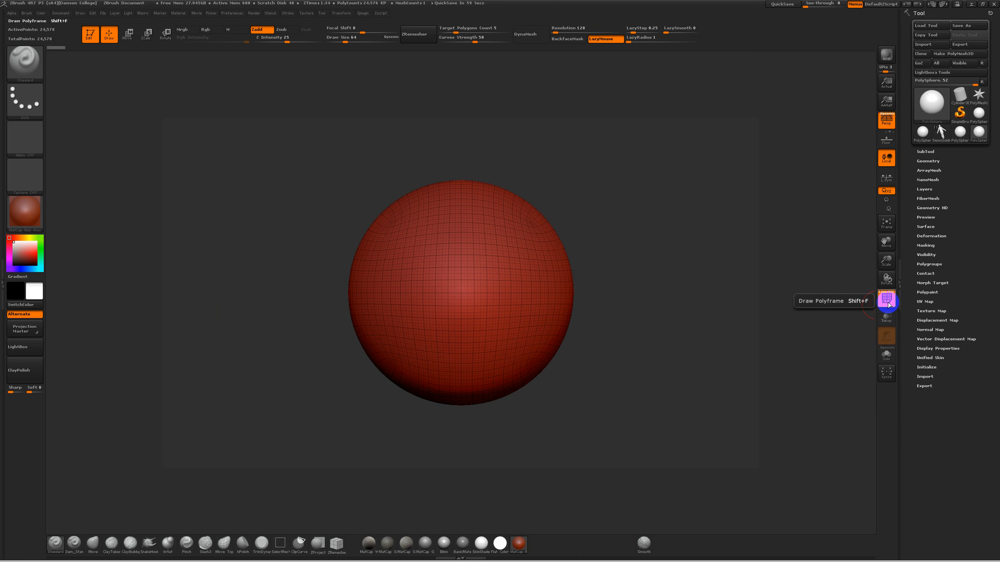
pyautogui.hotkey('shift', 'f')
pyautogui.hotkey('shift', 'f')
pyautogui.hotkey('shift', 'f')
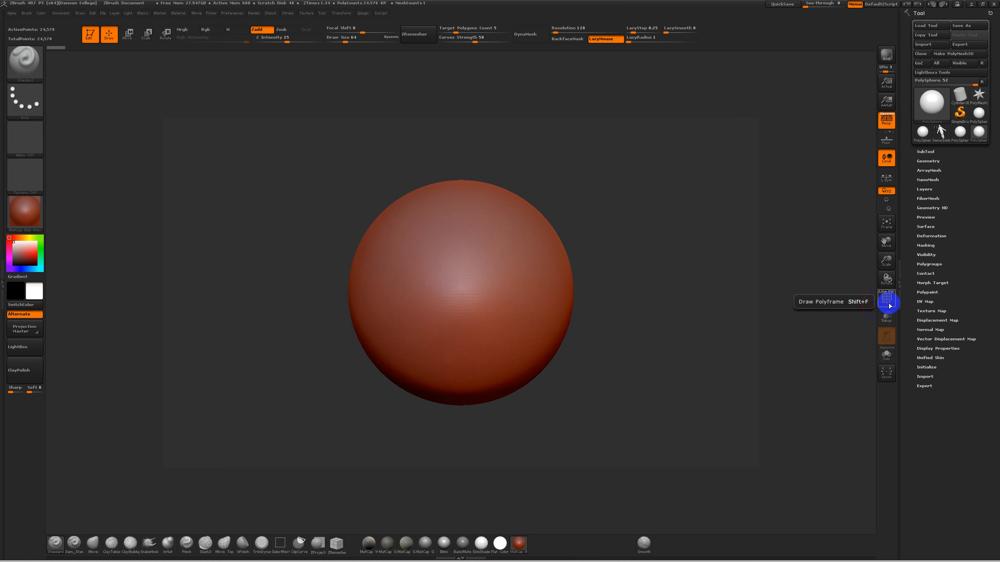
# Open the sphere's Geometry settings, keep its subdivision level at 3 and turn its polyframe on.
pyautogui.click(929, 161)
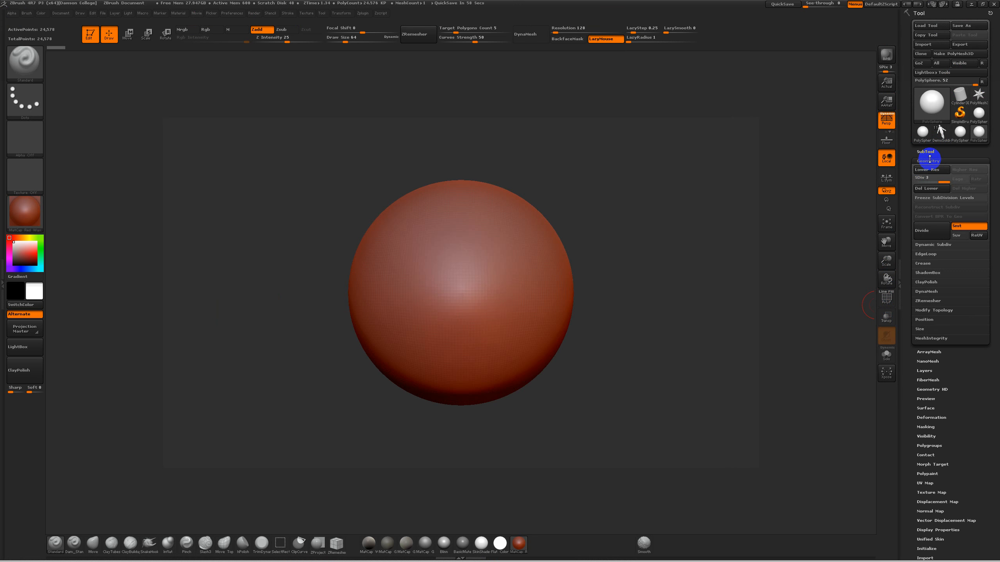
pyautogui.moveTo(945, 180)
pyautogui.mouseDown()
pyautogui.moveTo(915, 179)
pyautogui.moveTo(942, 180)
pyautogui.mouseUp()
pyautogui.hotkey('shift', 'f')
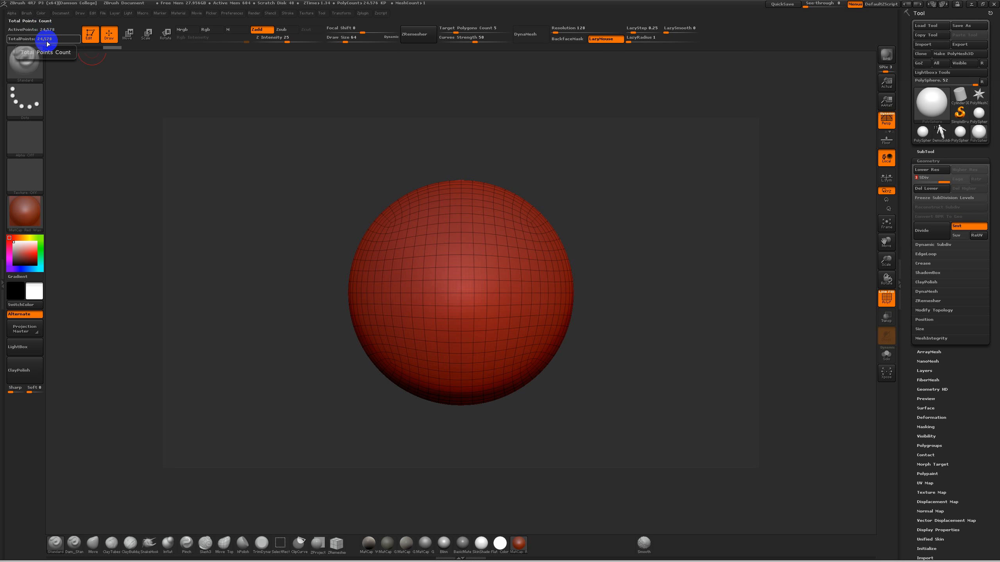
# Step the sphere's subdivision level down to 1, up to 3 and back down to 1.
pyautogui.hotkey('shift', 'd')
pyautogui.hotkey('shift', 'd')
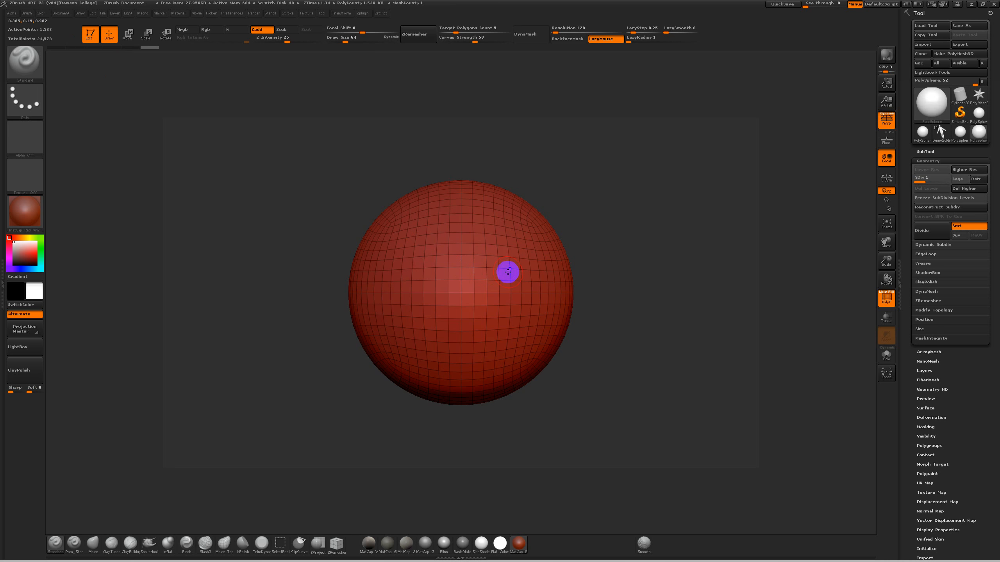
pyautogui.press('d')
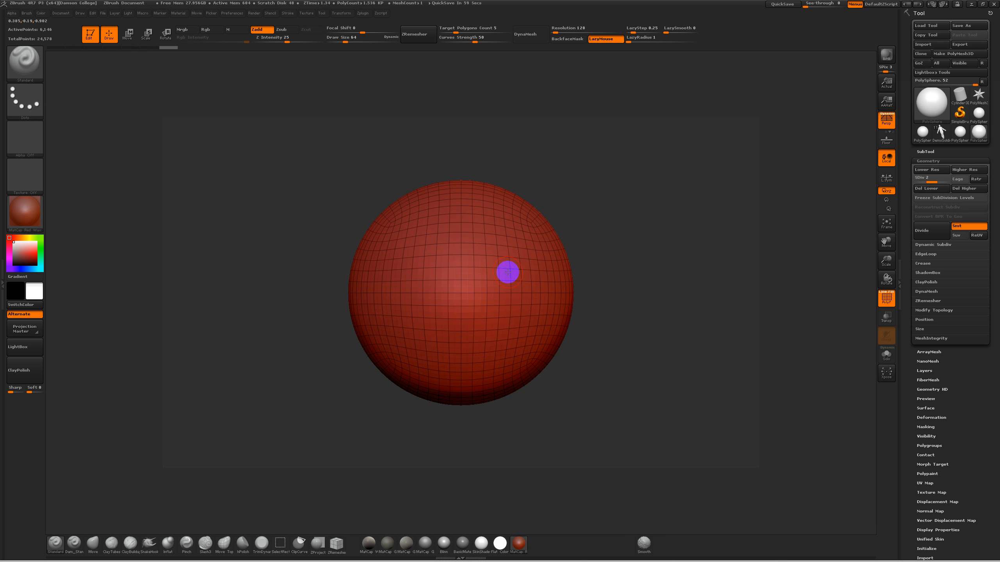
pyautogui.press('d')
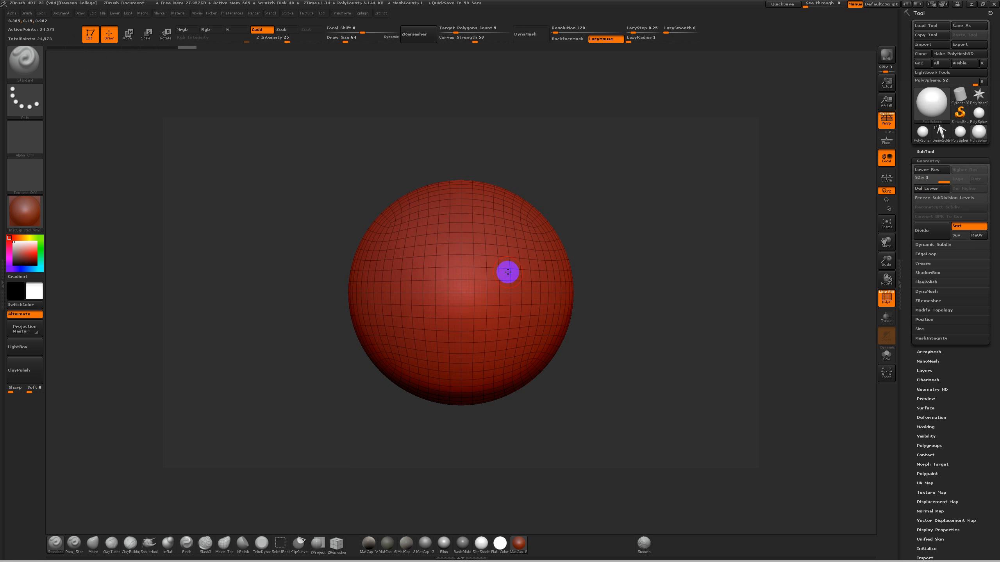
pyautogui.press('shift')
pyautogui.hotkey('shift', 'd')
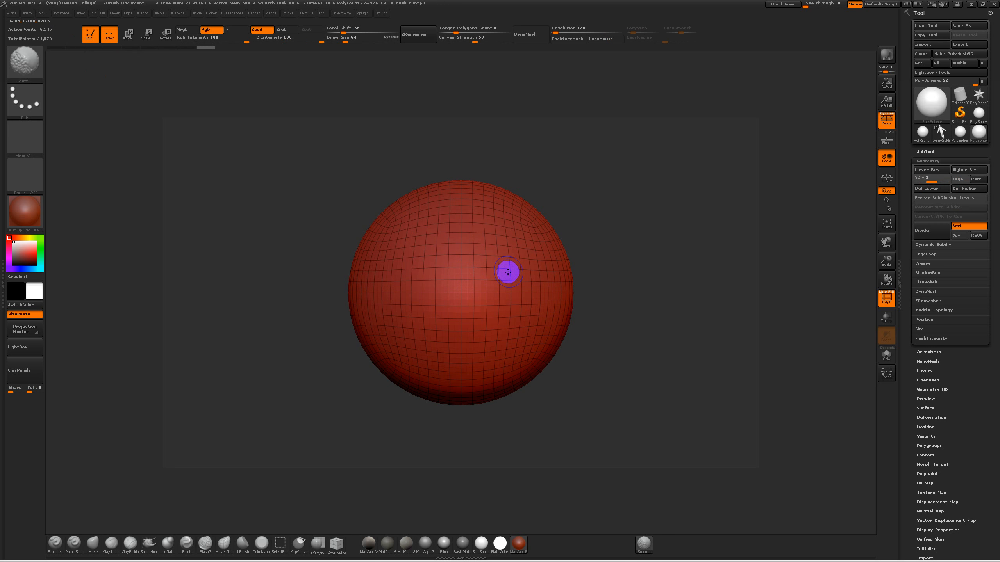
pyautogui.hotkey('shift', 'd')
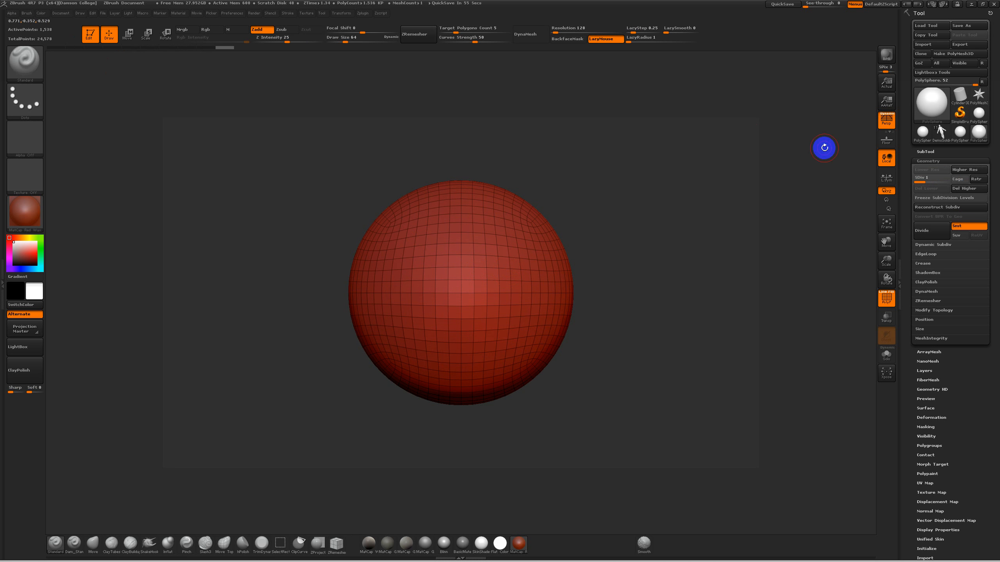
# Set the sphere's subdivision level to 3 and divide the mesh once to add level 4.
pyautogui.moveTo(917, 182)
pyautogui.mouseDown()
pyautogui.moveTo(943, 182)
pyautogui.moveTo(921, 178)
pyautogui.mouseUp()
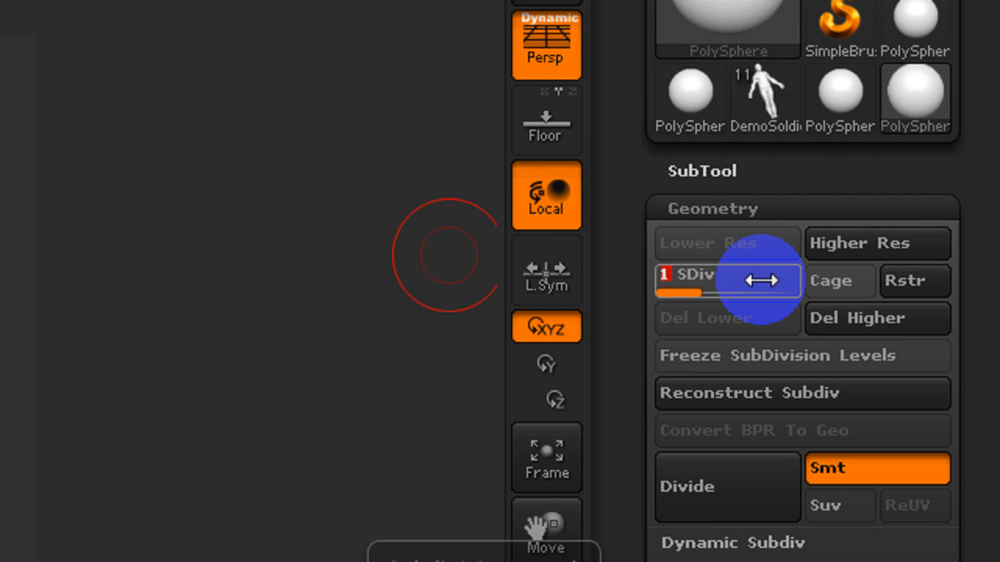
pyautogui.moveTo(761, 280)
pyautogui.mouseDown()
pyautogui.moveTo(681, 284)
pyautogui.moveTo(759, 288)
pyautogui.mouseUp()
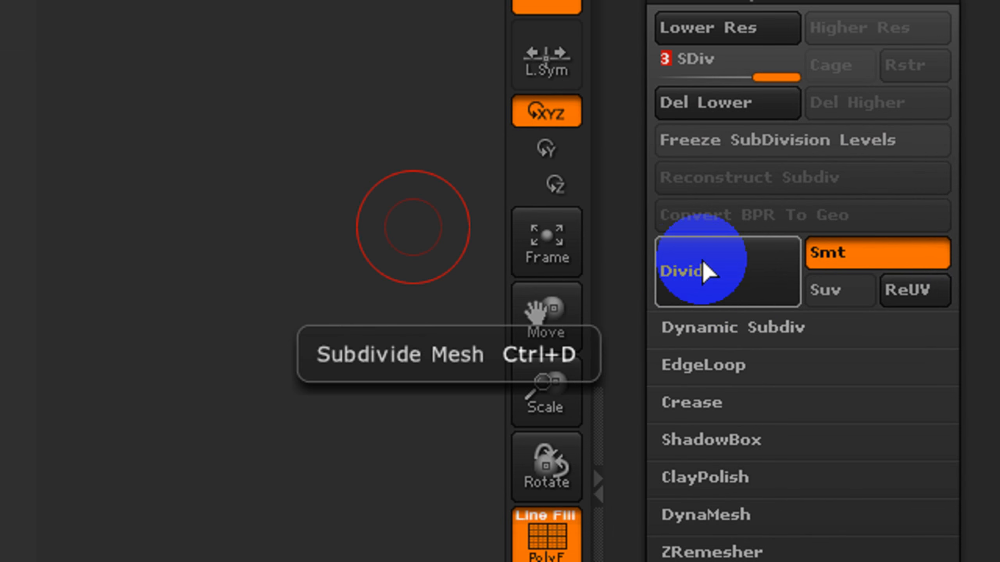
pyautogui.click(726, 277)
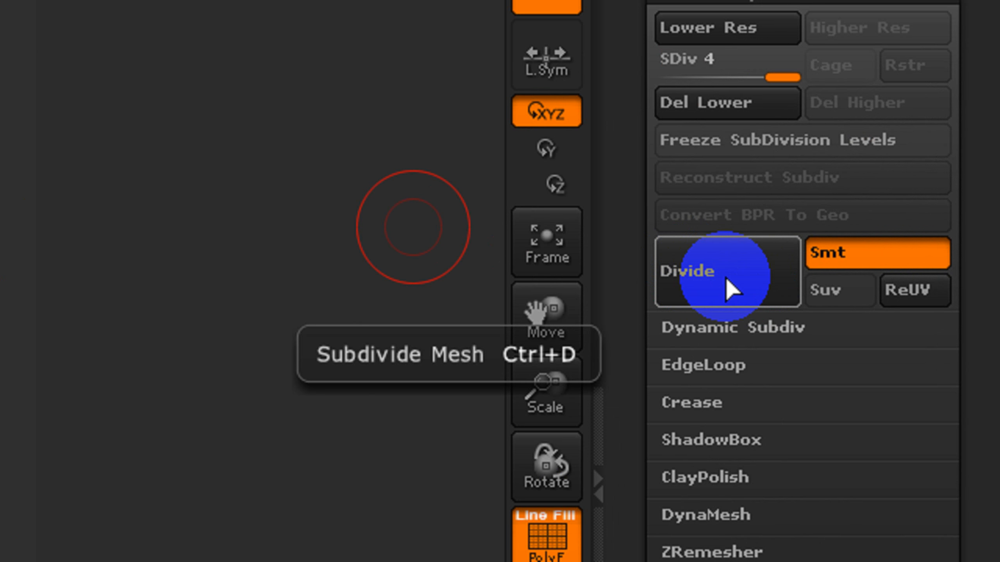
# Read the help description of the Divide command and inspect the subdivided sphere from another angle.
pyautogui.press('ctrl')
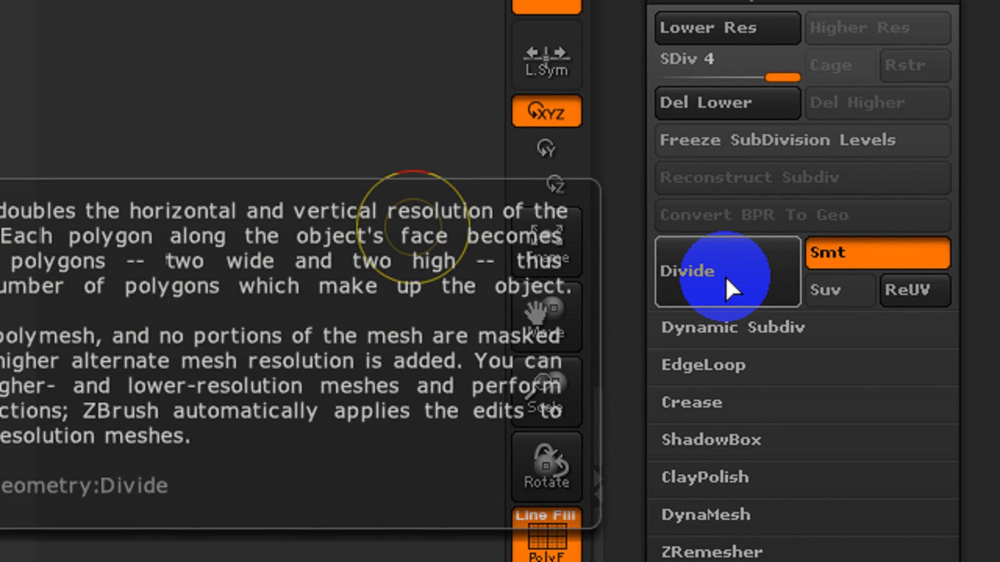
pyautogui.press('ctrl')
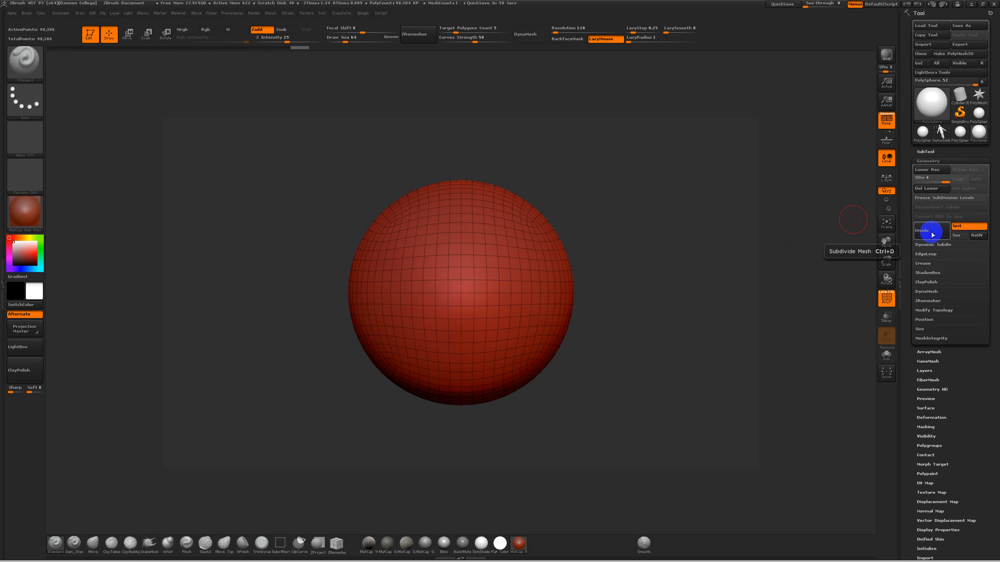
pyautogui.press('ctrl')
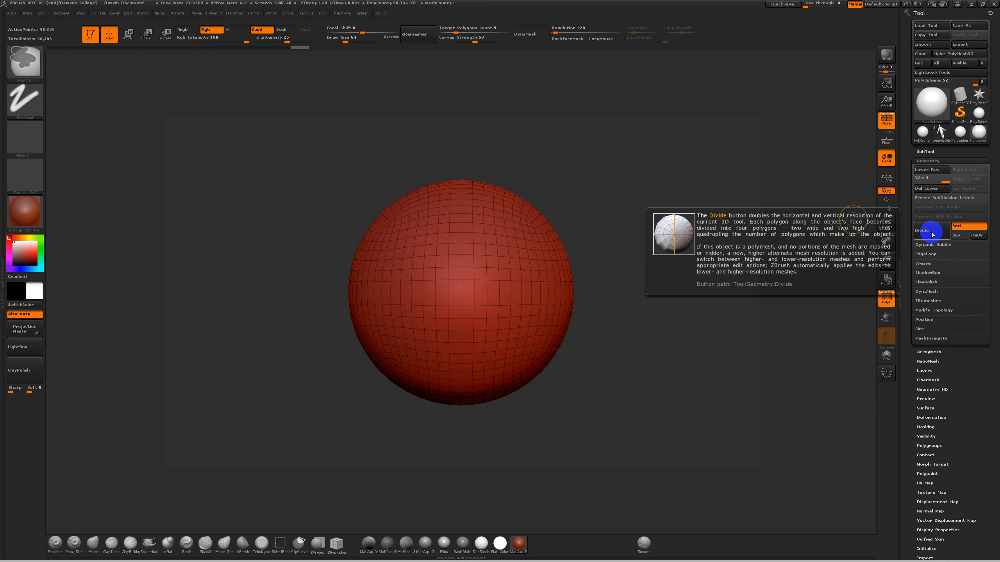
pyautogui.moveTo(672, 335); pyautogui.dragTo(650, 347)
pyautogui.moveTo(676, 308)
pyautogui.keyDown('alt'); pyautogui.mouseDown()
pyautogui.moveTo(704, 309)
pyautogui.moveTo(670, 315)
pyautogui.moveTo(703, 317)
pyautogui.moveTo(654, 316)
pyautogui.mouseUp(); pyautogui.keyUp('alt')
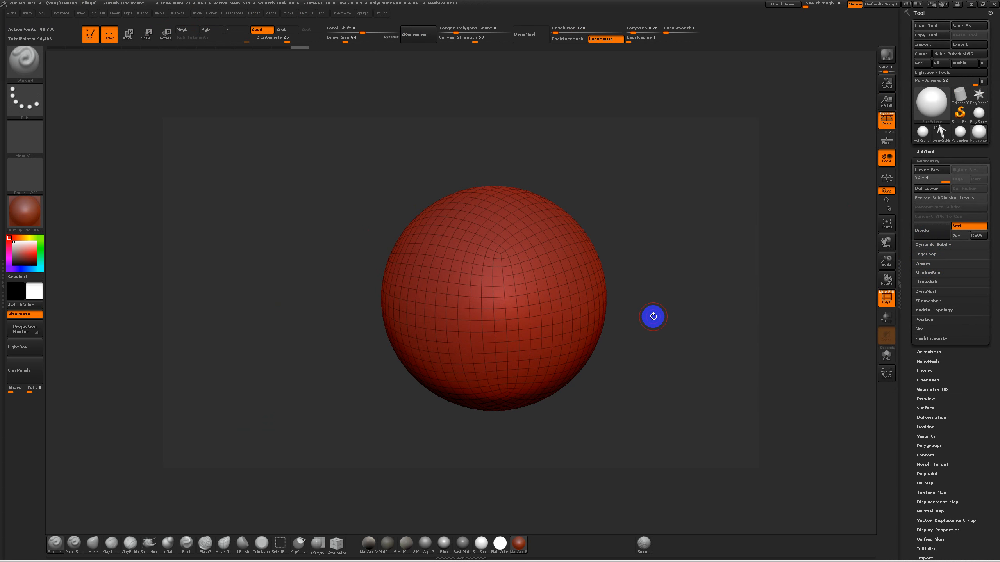
pyautogui.moveTo(653, 316); pyautogui.dragTo(686, 324)
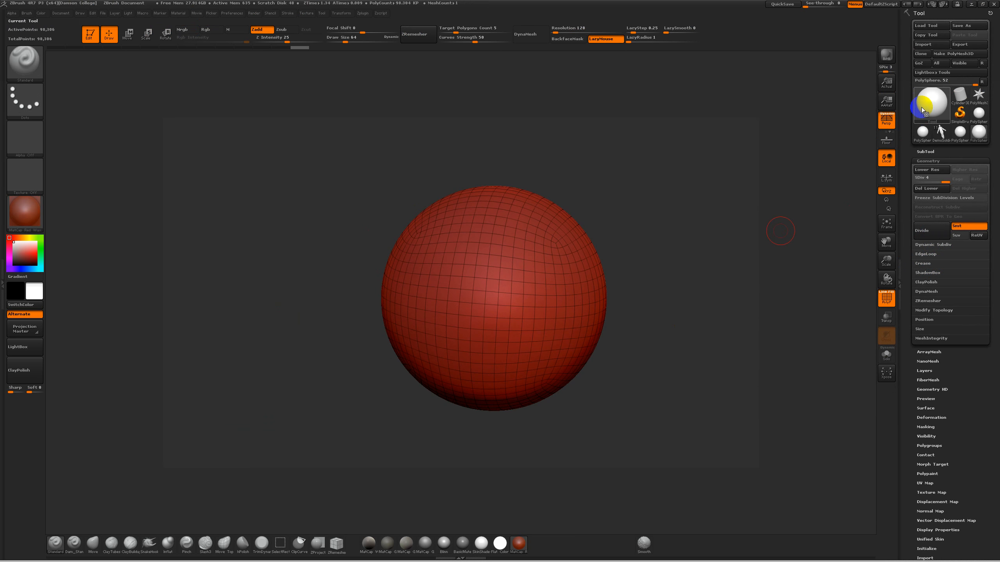
# Replace the sphere with the Ring3D primitive and show it enlarged at a tilted angle.
pyautogui.moveTo(927, 102)
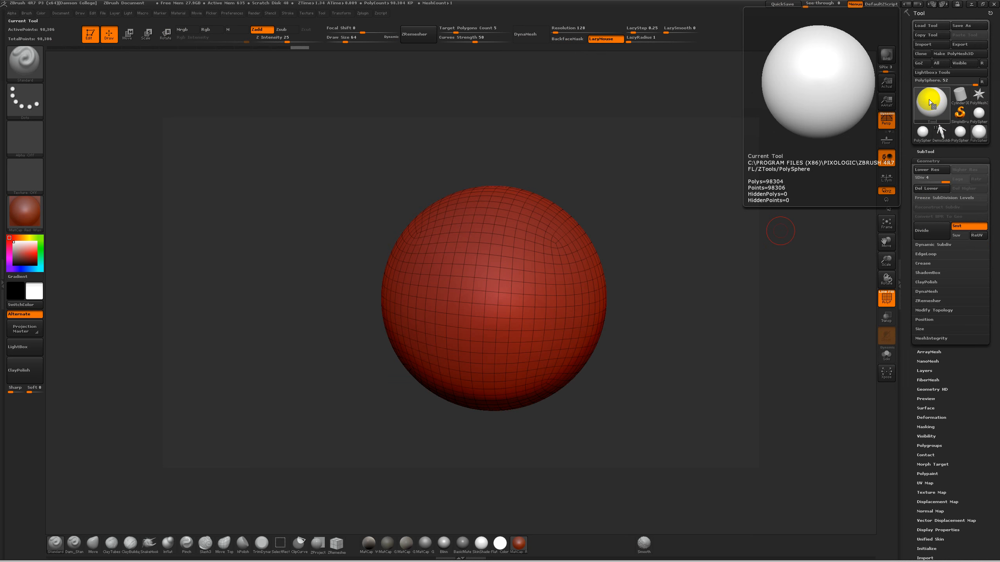
pyautogui.click(742, 276)
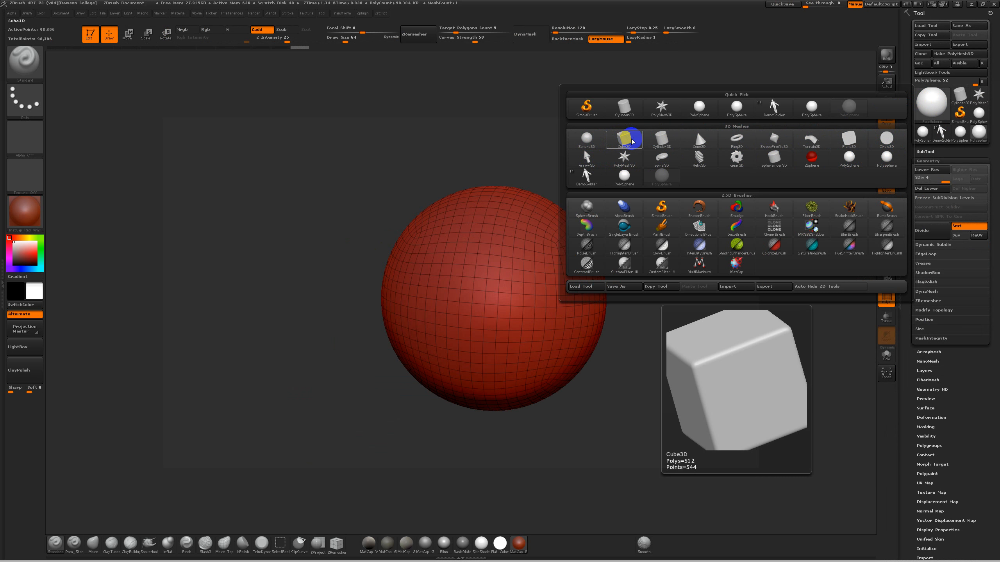
pyautogui.click(736, 139)
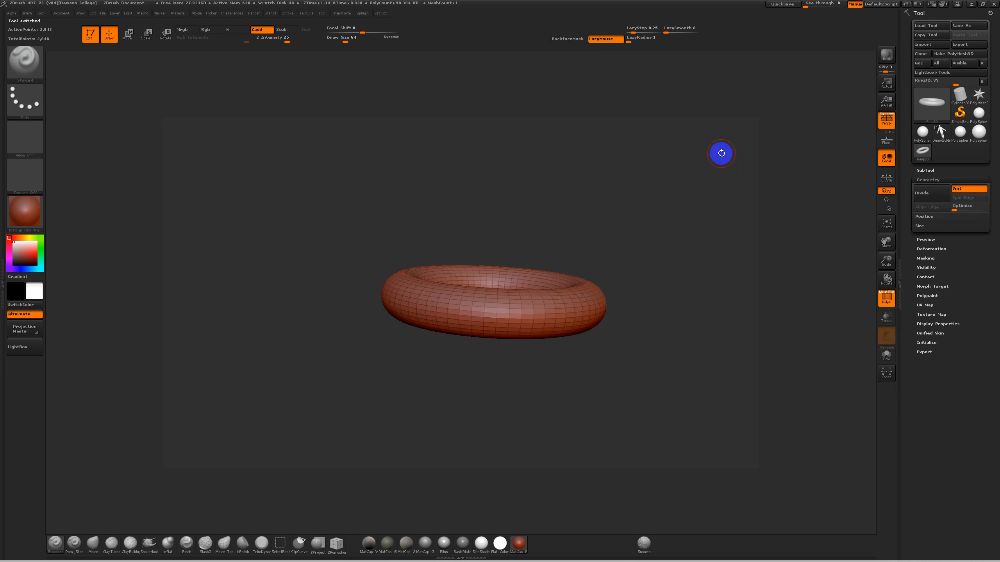
pyautogui.moveTo(661, 278); pyautogui.dragTo(647, 317)
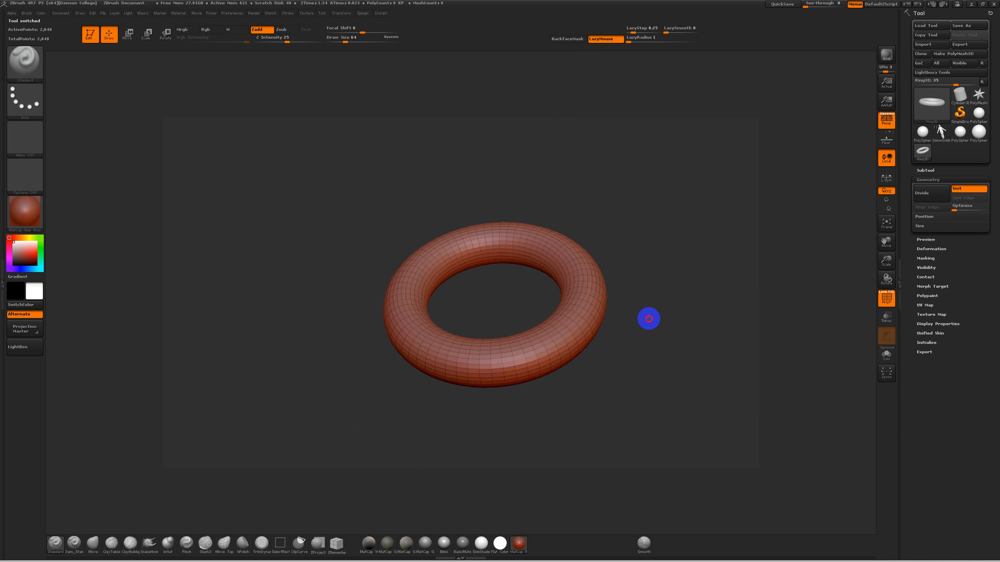
pyautogui.moveTo(661, 269); pyautogui.dragTo(680, 308)
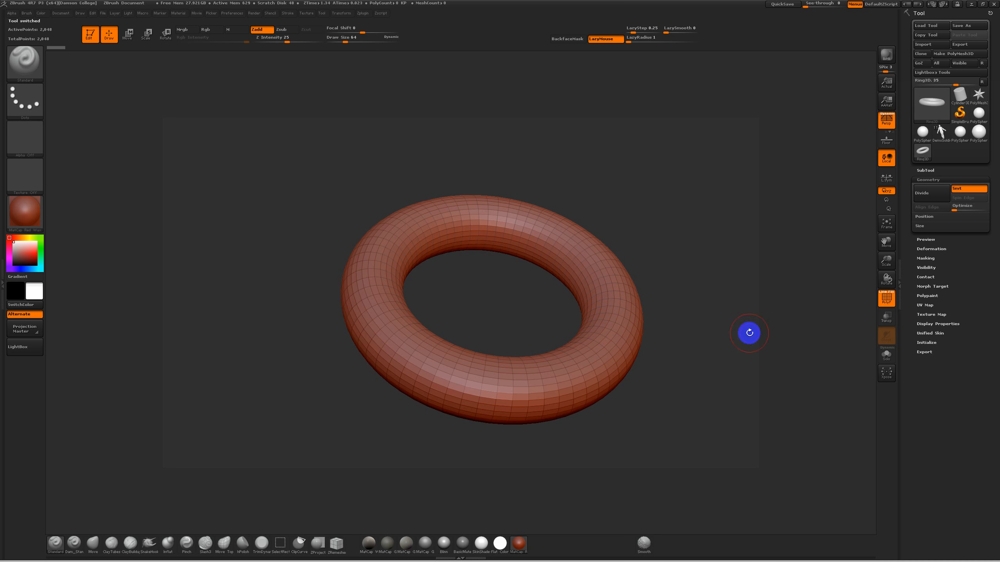
pyautogui.keyDown('alt'); pyautogui.moveTo(676, 360); pyautogui.dragTo(667, 319); pyautogui.keyUp('alt')
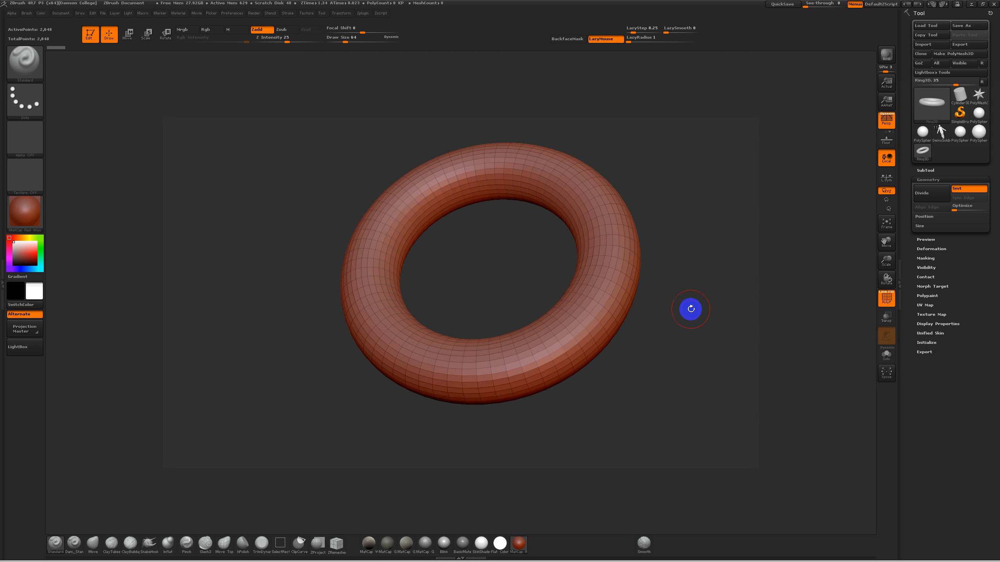
# Try to sculpt on the surface of the unconverted ring primitive.
pyautogui.click(566, 344)
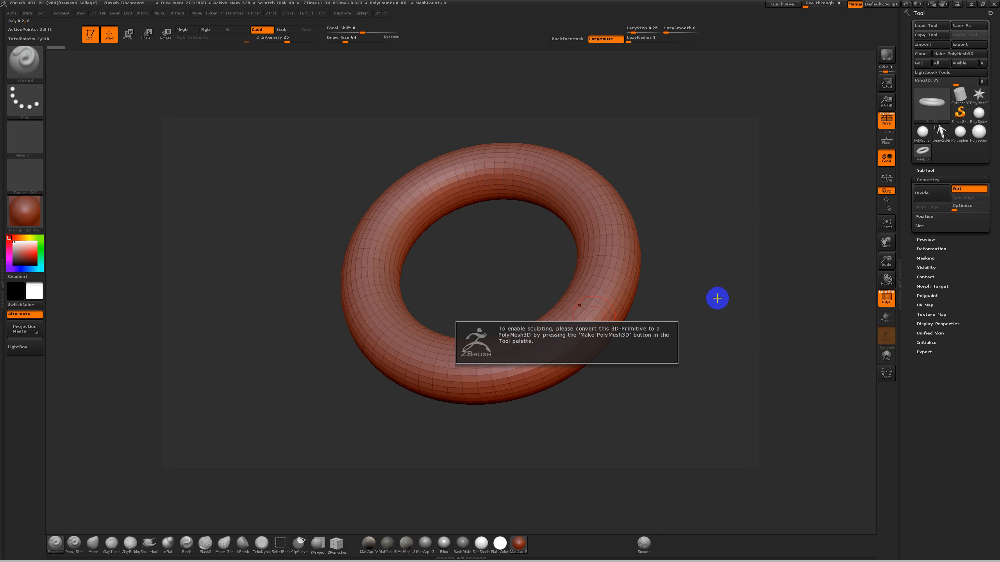
pyautogui.click(717, 305)
pyautogui.click(699, 342)
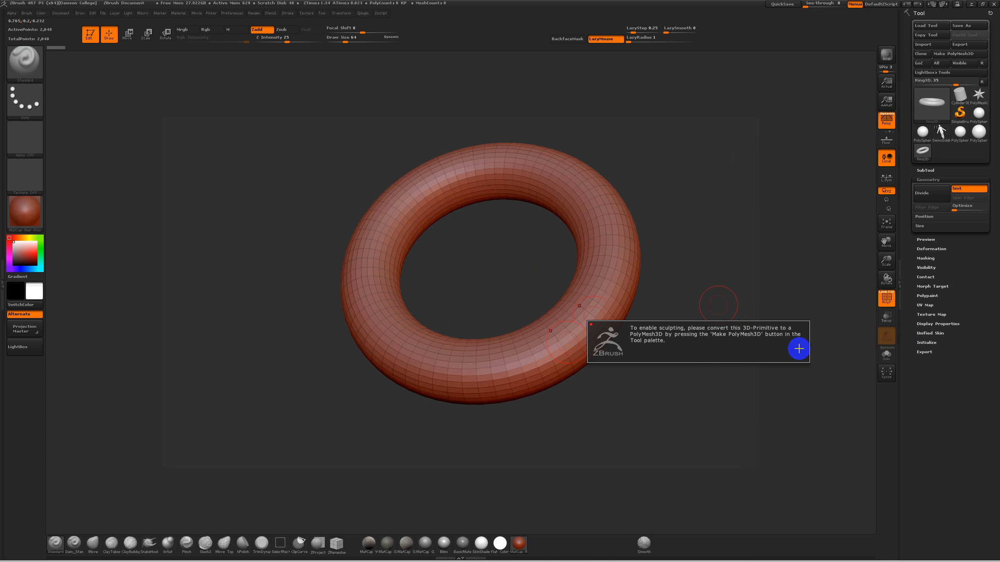
pyautogui.click(801, 348)
pyautogui.click(814, 344)
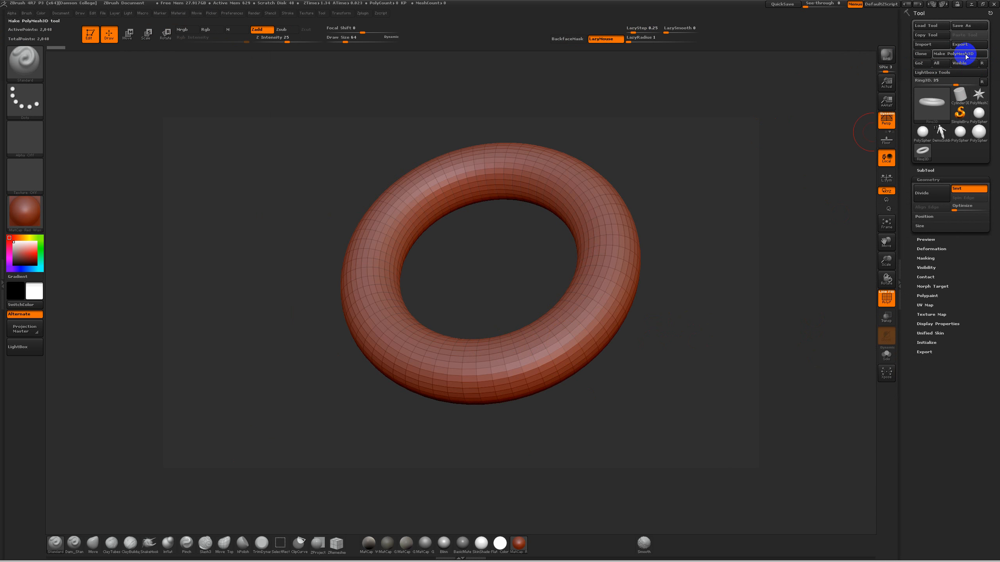
# Initialize the ring primitive with SRadius 47, SDivide 8 and LDivide 19.
pyautogui.click(928, 342)
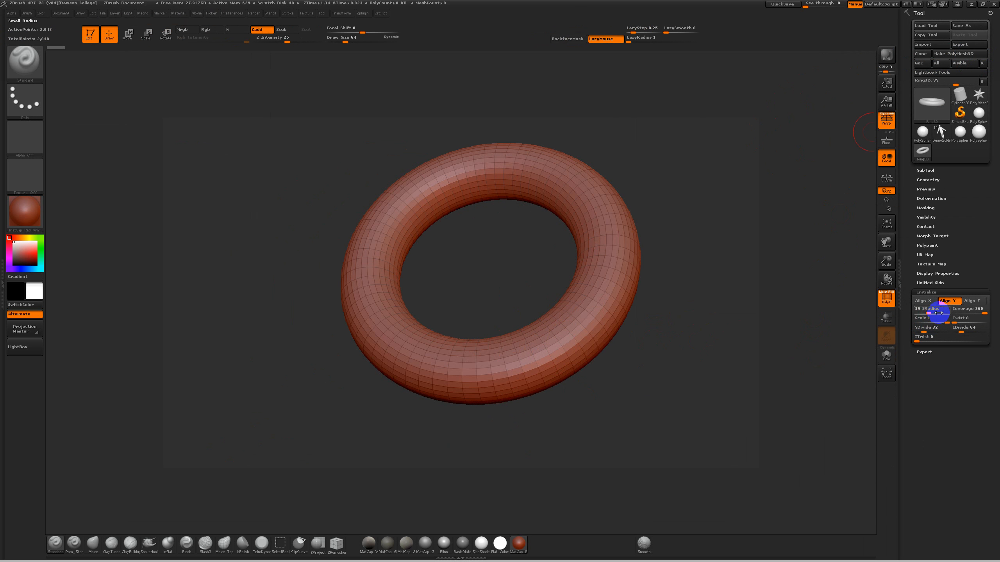
pyautogui.moveTo(924, 313); pyautogui.dragTo(954, 331)
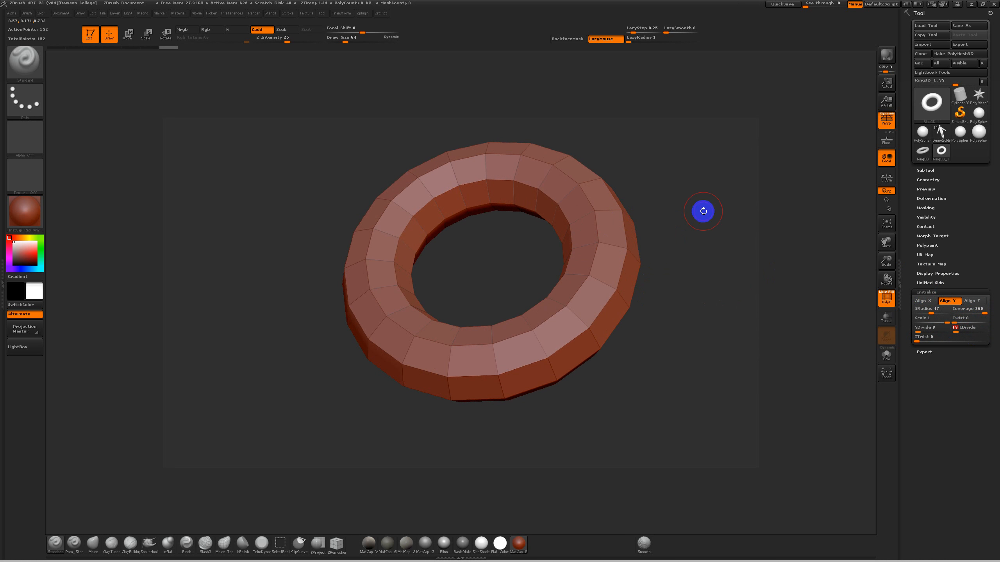
# Convert the low-resolution ring primitive to a PolyMesh3D and inspect it from a low angle.
pyautogui.click(968, 54)
pyautogui.moveTo(674, 306); pyautogui.dragTo(682, 320)
pyautogui.keyDown('shift'); pyautogui.moveTo(606, 284); pyautogui.dragTo(584, 306); pyautogui.keyUp('shift')
pyautogui.moveTo(656, 345); pyautogui.dragTo(630, 296)
# Divide the ring polymesh up to subdivision level 4 and hide its polyframe.
pyautogui.click(939, 181)
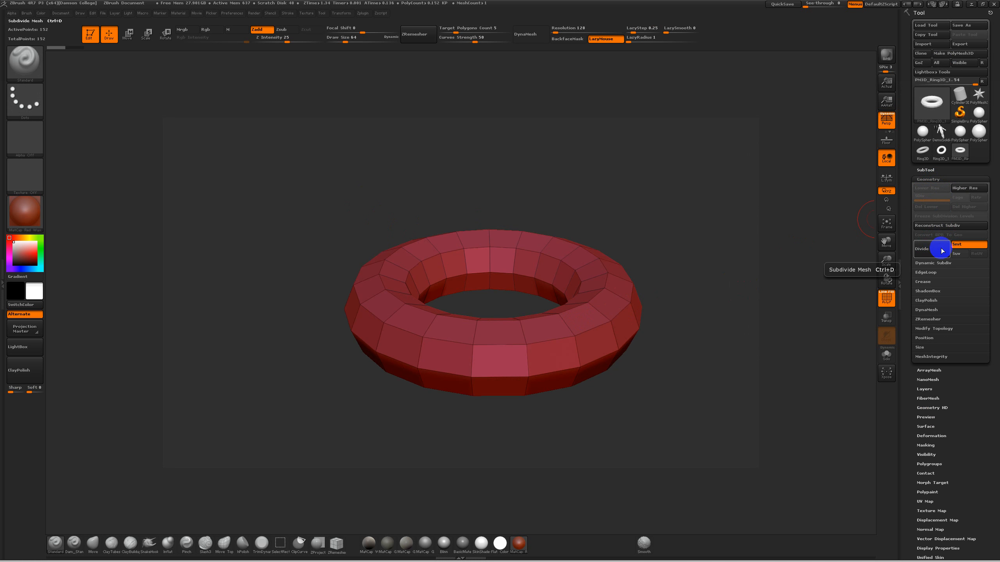
pyautogui.click(932, 253)
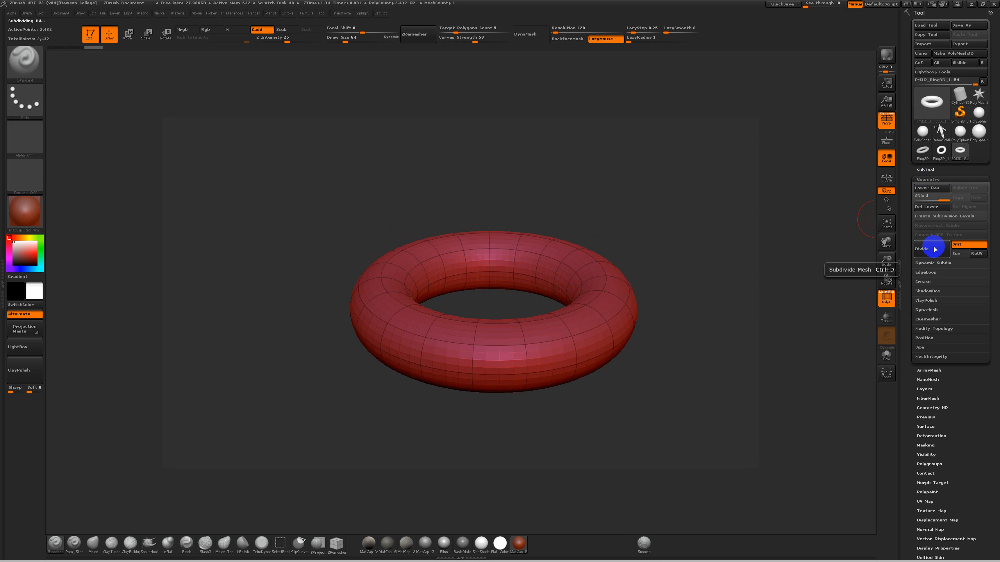
pyautogui.hotkey('shift', 'f')
pyautogui.click(934, 249)
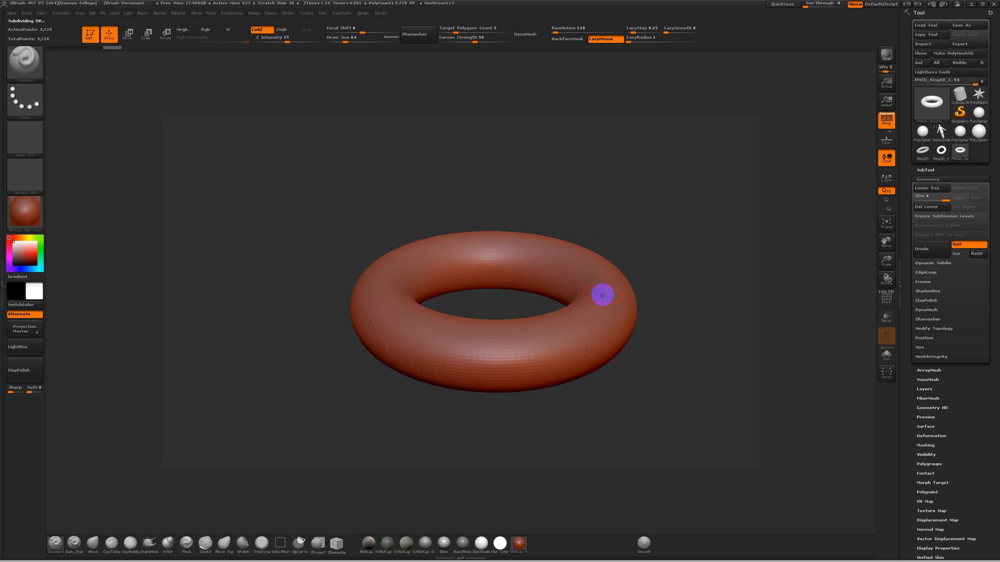
pyautogui.moveTo(671, 273); pyautogui.dragTo(659, 304)
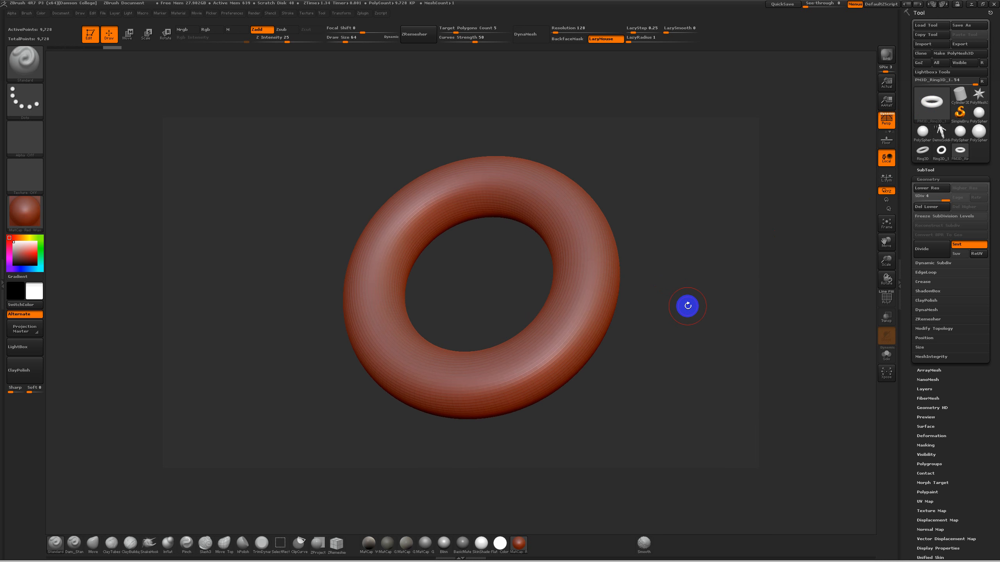
# Browse the LightBox tools and load PolySphere.ZTL in place of the ring.
pyautogui.press(',')
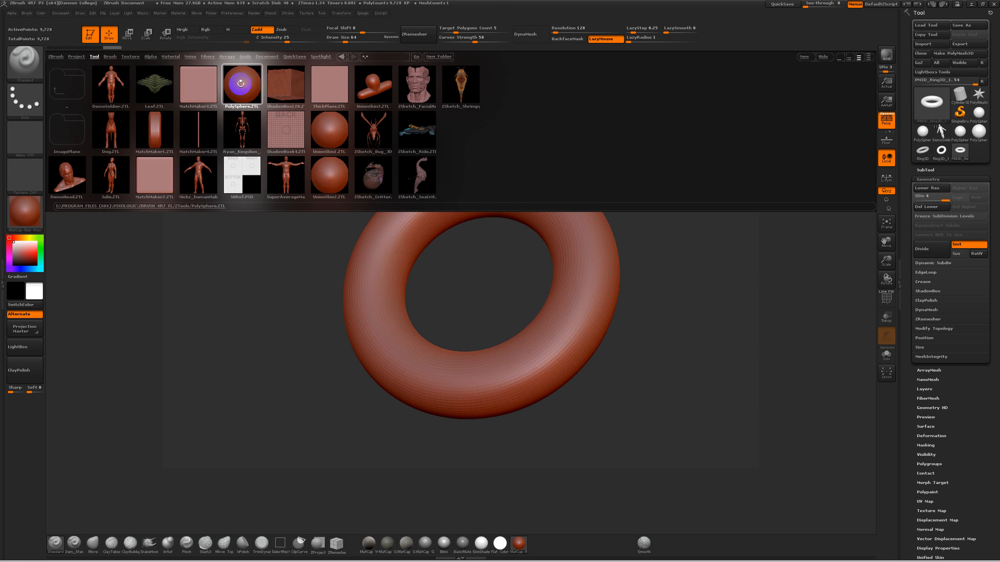
pyautogui.scroll(-2, 243, 84)
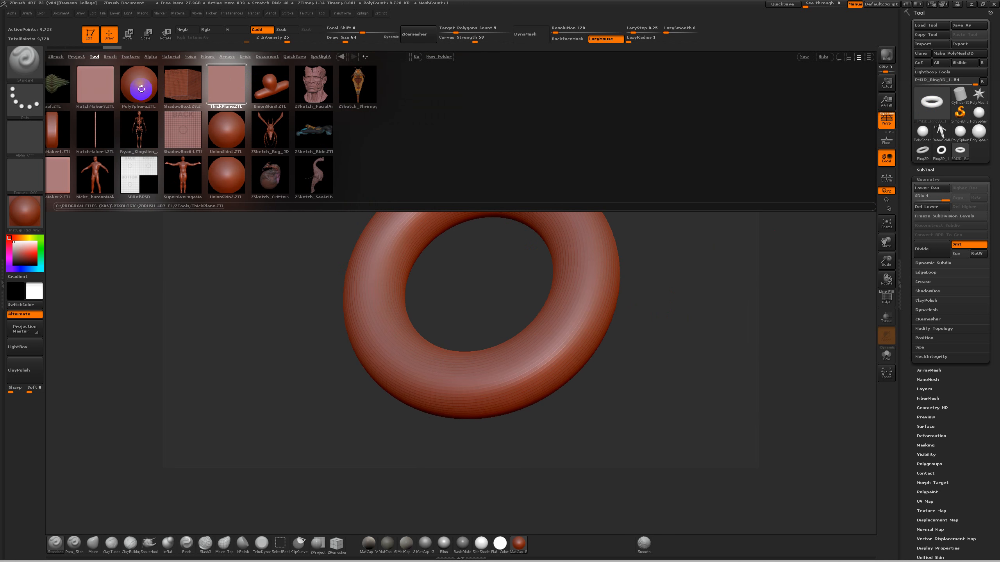
pyautogui.scroll(-2, 149, 87)
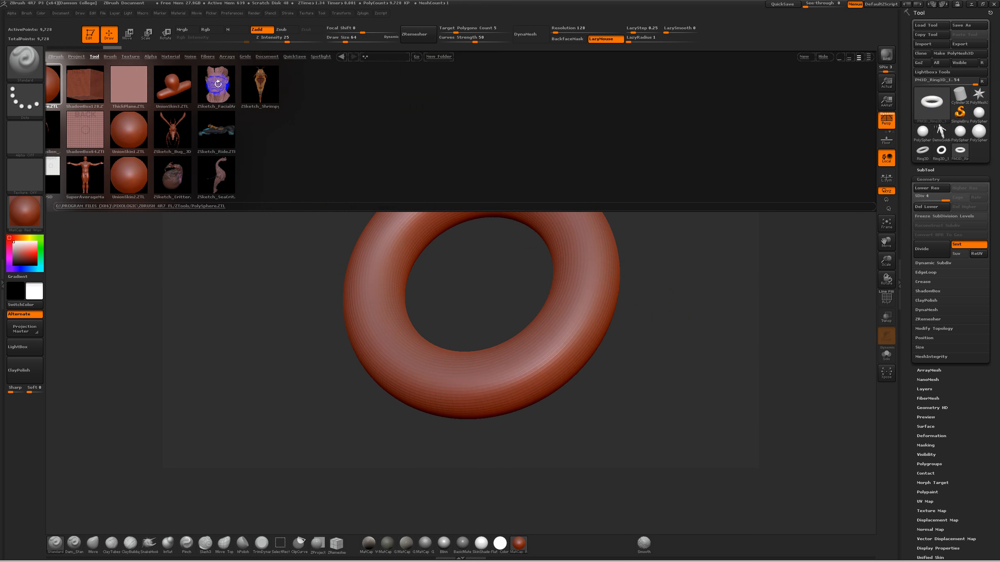
pyautogui.moveTo(343, 90); pyautogui.dragTo(435, 94)
pyautogui.moveTo(239, 83); pyautogui.dragTo(215, 84)
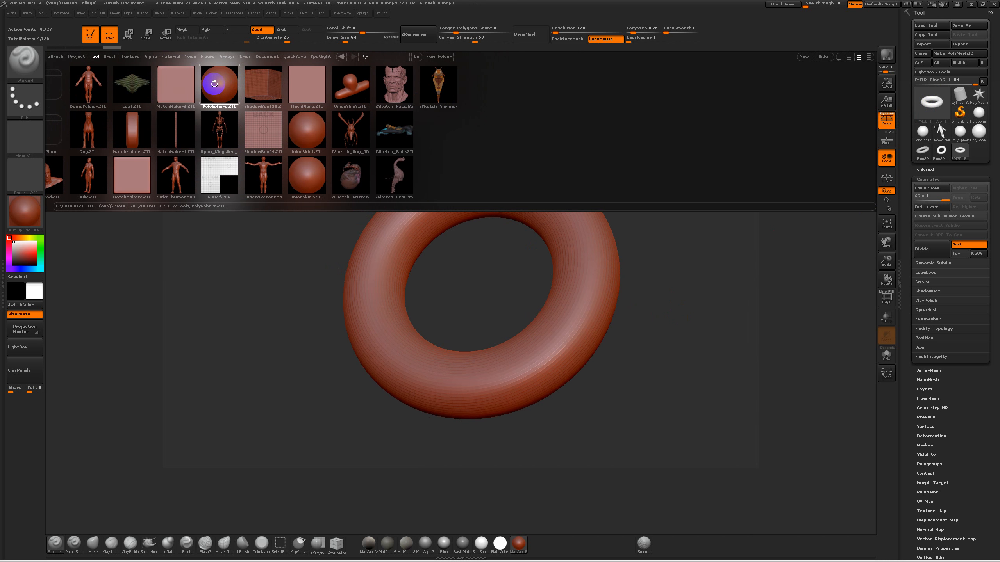
pyautogui.doubleClick(214, 84)
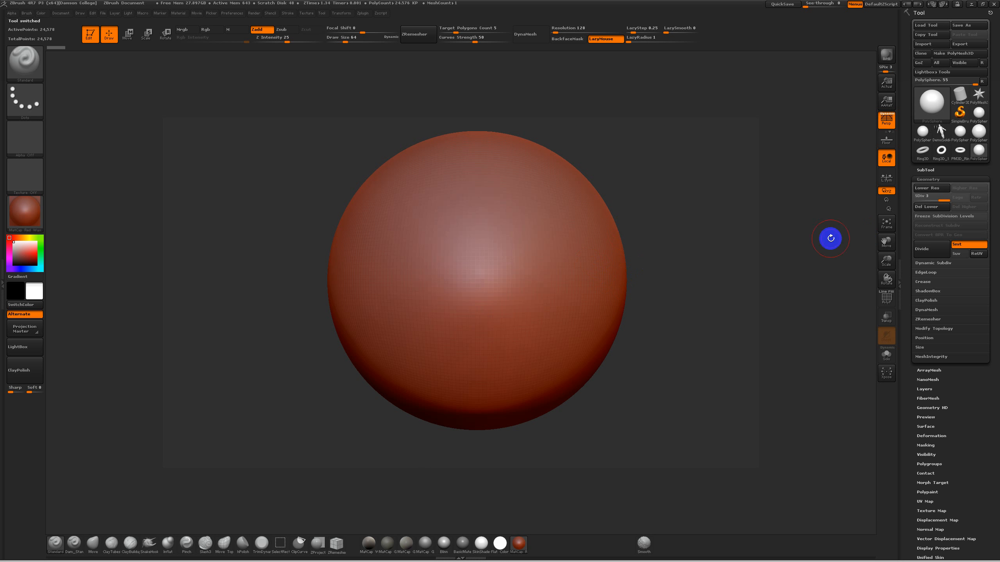
pyautogui.press('shift')
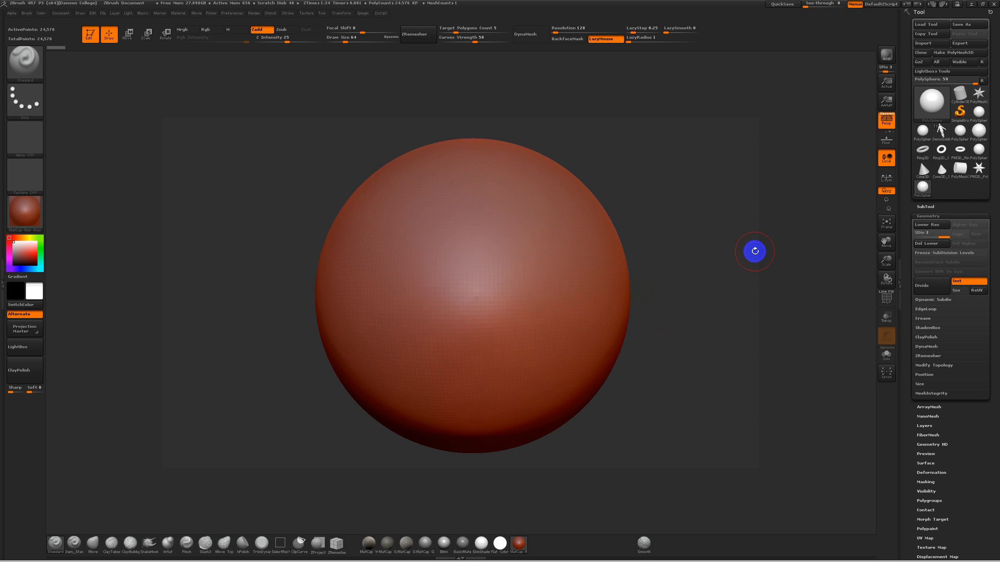
# Collapse the tool's Geometry settings and look through the available 3D sculpting brushes.
pyautogui.click(931, 216)
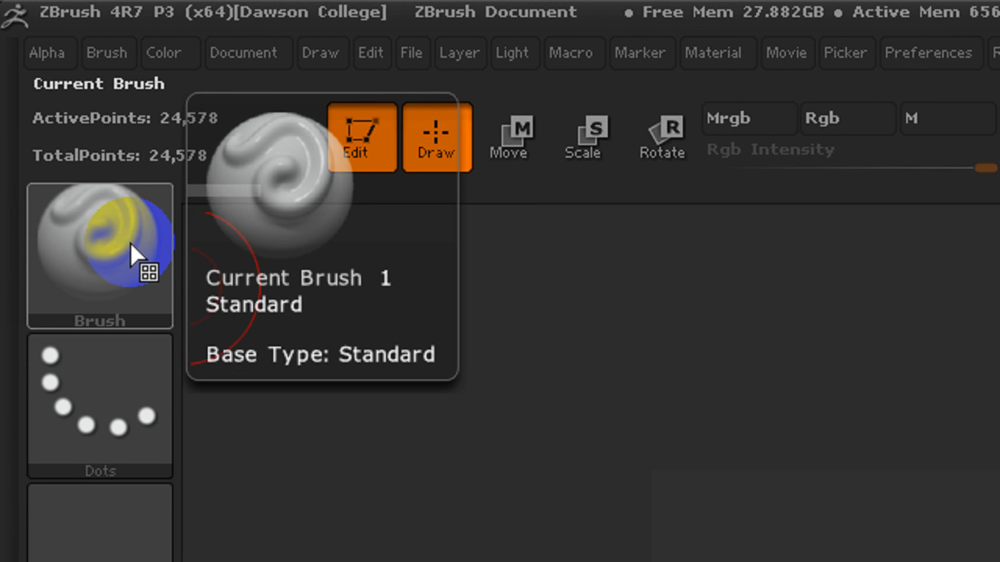
pyautogui.click(140, 236)
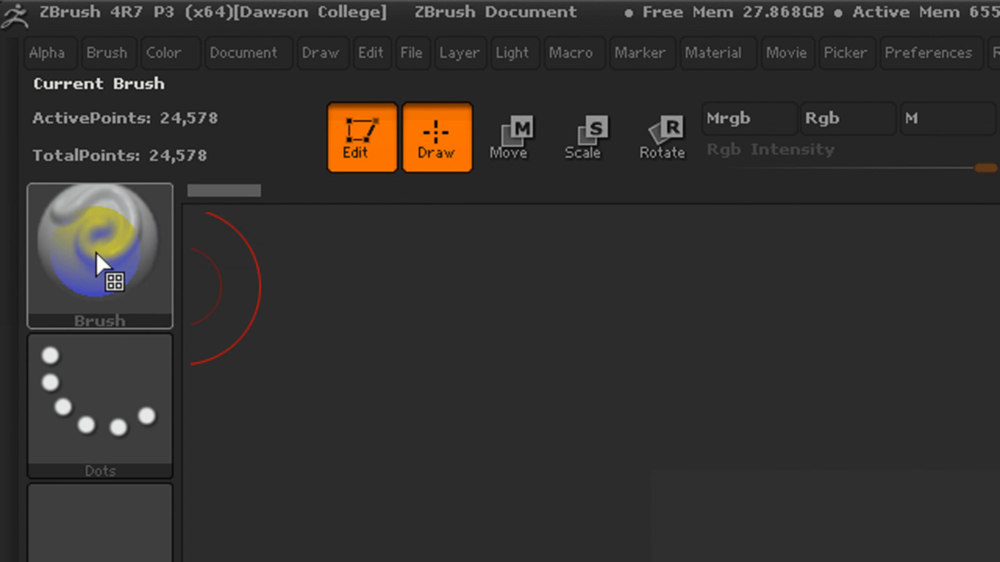
pyautogui.click(134, 250)
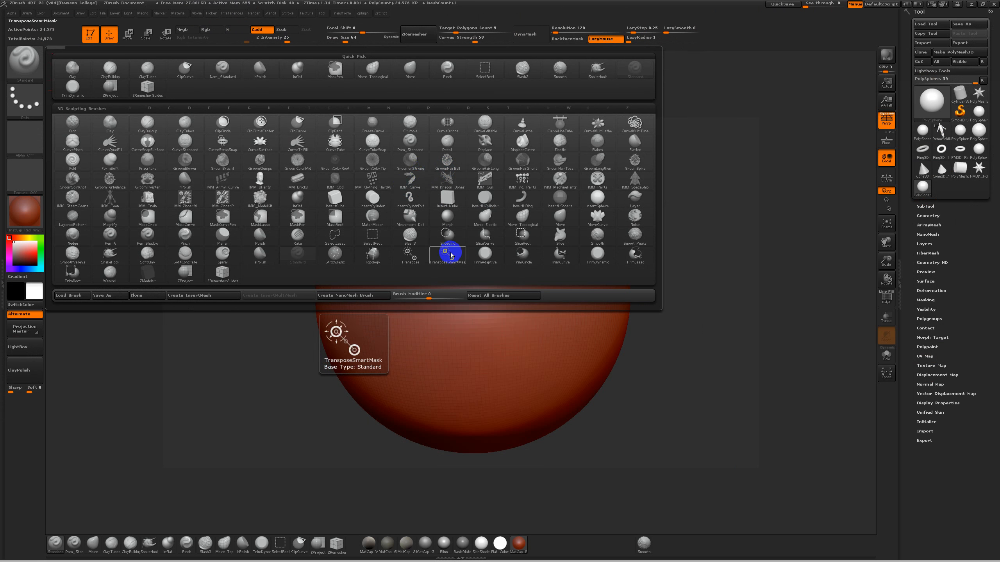
pyautogui.click(447, 250)
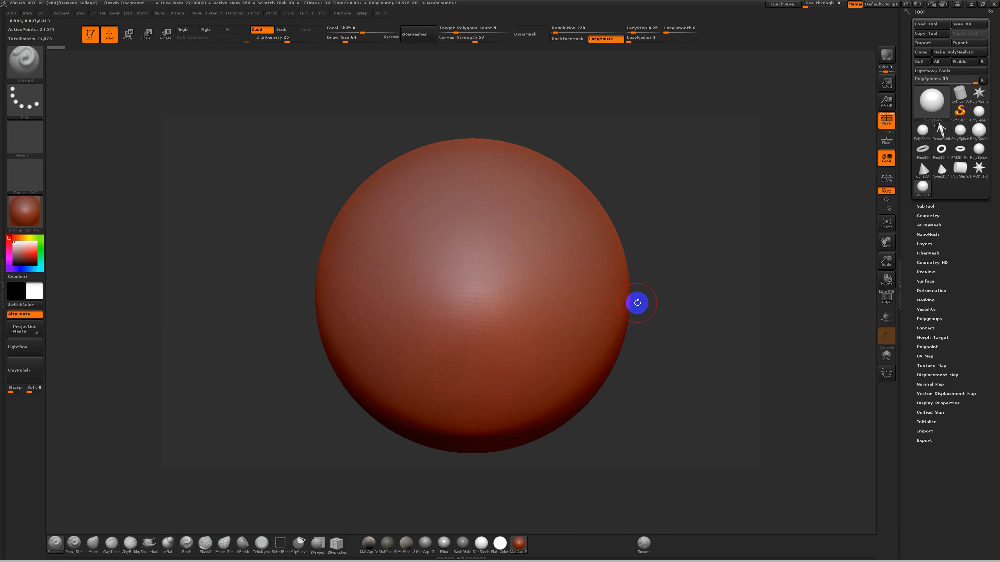
# Zoom out on the sphere, sculpt mirrored curved strokes on its front with the Standard brush, and undo them.
pyautogui.keyDown('alt'); pyautogui.moveTo(653, 300); pyautogui.dragTo(648, 268); pyautogui.keyUp('alt')
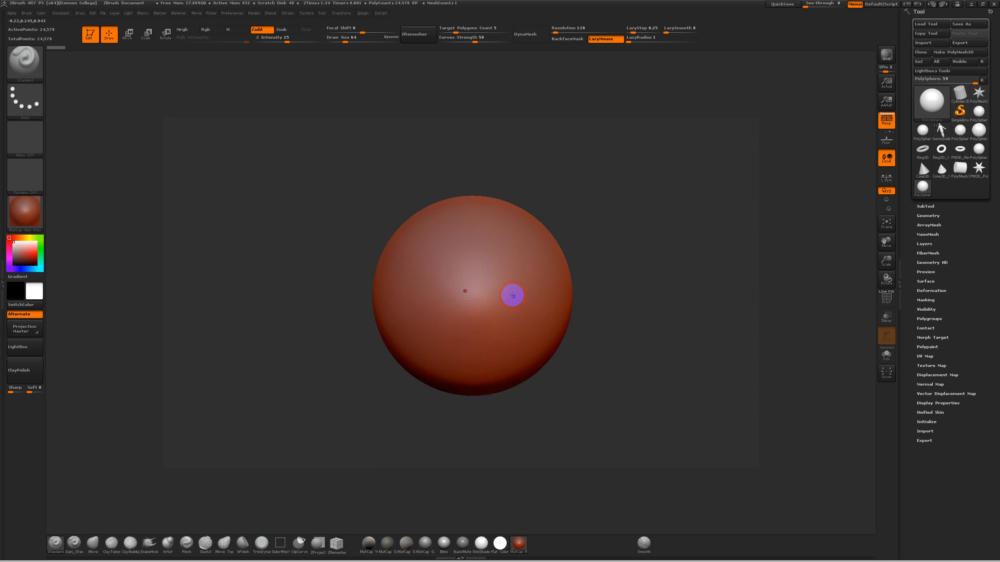
pyautogui.keyDown('shift'); pyautogui.moveTo(589, 291); pyautogui.dragTo(590, 287); pyautogui.keyUp('shift')
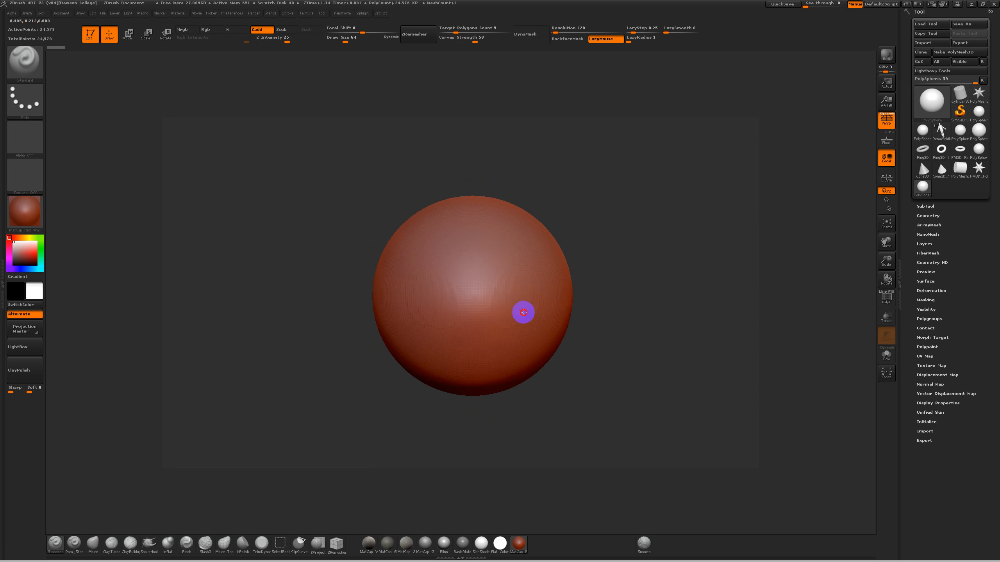
pyautogui.moveTo(527, 288)
pyautogui.mouseDown()
pyautogui.moveTo(537, 290)
pyautogui.moveTo(504, 330)
pyautogui.moveTo(532, 278)
pyautogui.mouseUp()
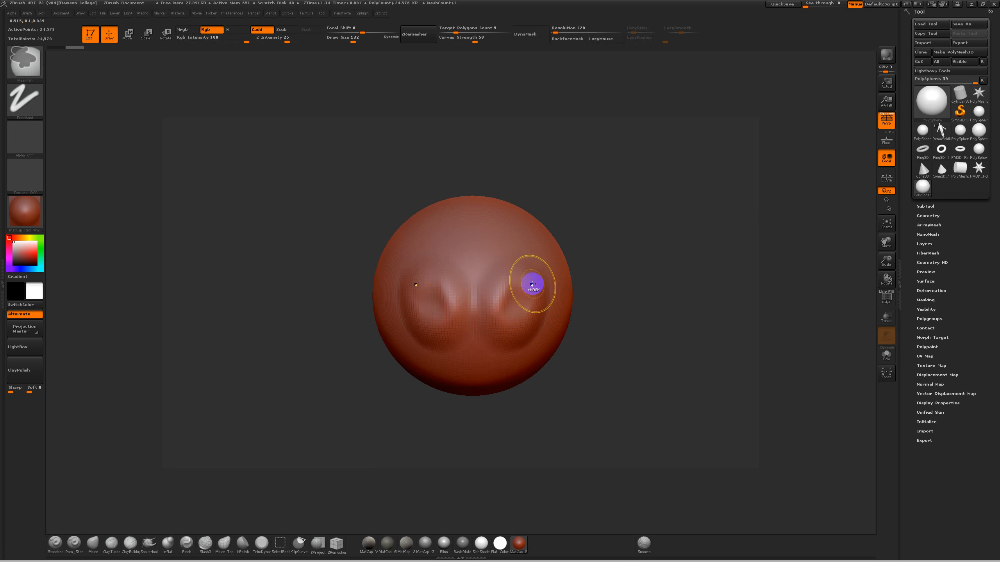
pyautogui.hotkey('ctrl', 'z')
# Sculpt large mirrored mounds on the sphere's front at Draw Size 124, inspect them up close, and undo them.
pyautogui.click(524, 277)
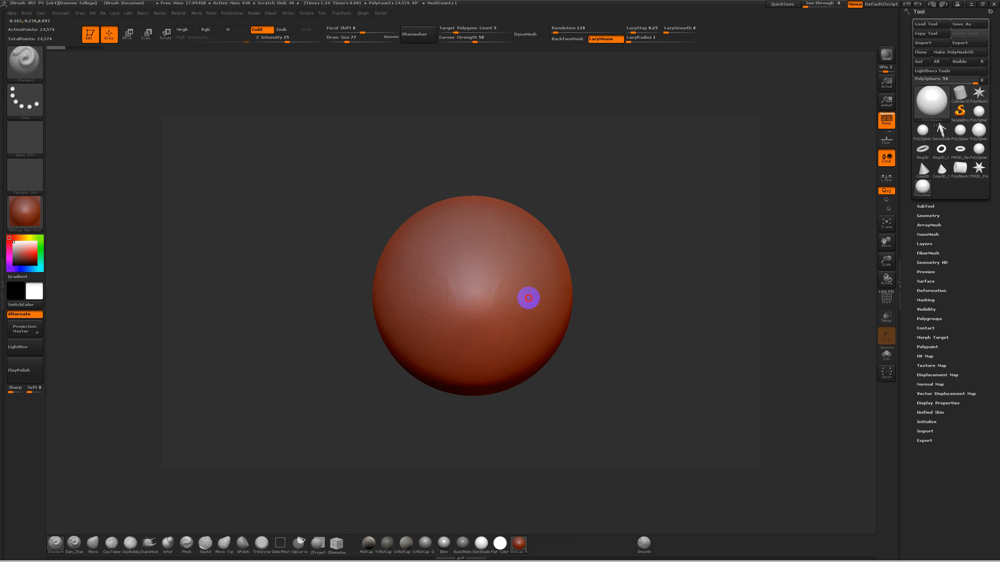
pyautogui.moveTo(529, 279)
pyautogui.mouseDown()
pyautogui.moveTo(539, 278)
pyautogui.moveTo(530, 296)
pyautogui.mouseUp()
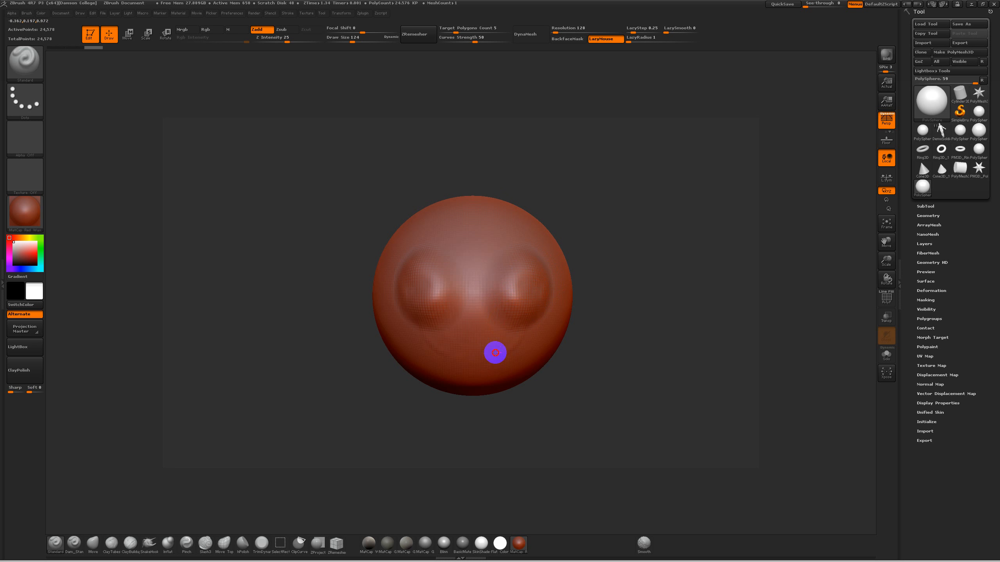
pyautogui.moveTo(609, 324); pyautogui.dragTo(607, 301)
pyautogui.moveTo(618, 302)
pyautogui.keyDown('alt'); pyautogui.mouseDown()
pyautogui.moveTo(634, 317)
pyautogui.moveTo(632, 355)
pyautogui.mouseUp(); pyautogui.keyUp('alt')
pyautogui.moveTo(503, 360)
pyautogui.mouseDown()
pyautogui.moveTo(532, 371)
pyautogui.moveTo(548, 331)
pyautogui.mouseUp()
pyautogui.hotkey('ctrl', 'z')
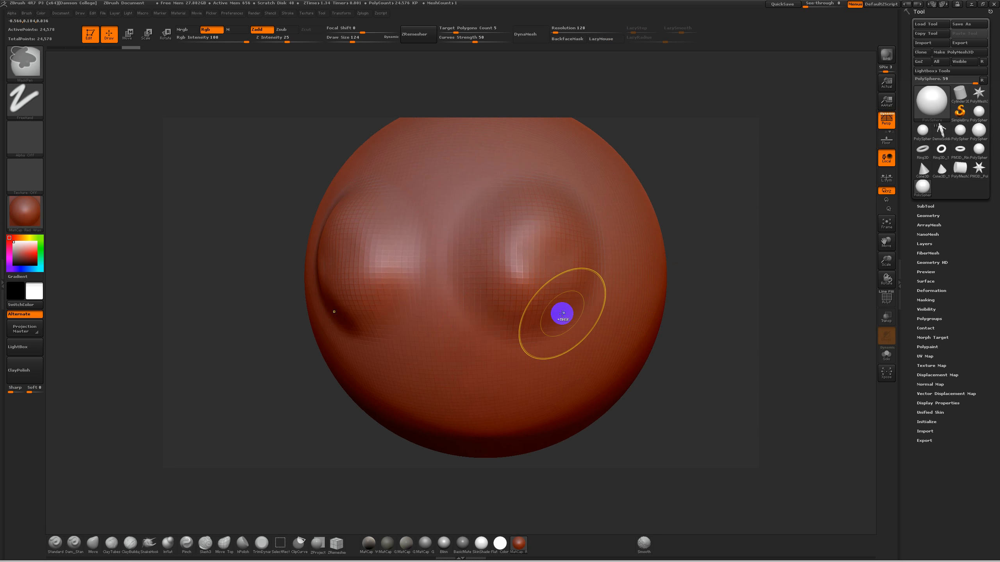
pyautogui.hotkey('ctrl', 'z')
# Try mirrored strokes down the sphere's front at Draw Sizes 37 and 97, and undo them all.
pyautogui.press('s')
pyautogui.moveTo(546, 291); pyautogui.dragTo(536, 291)
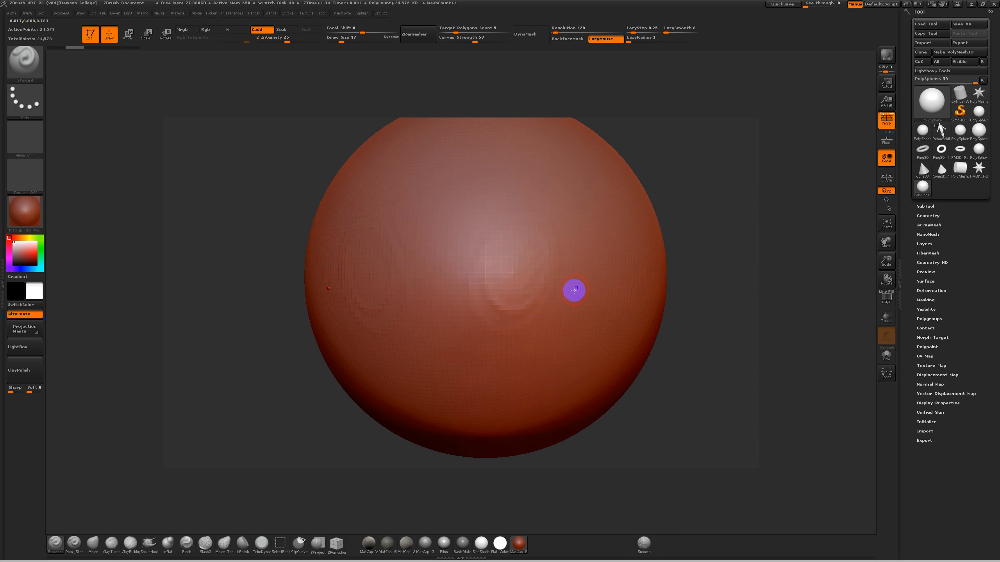
pyautogui.moveTo(552, 263)
pyautogui.mouseDown()
pyautogui.moveTo(550, 253)
pyautogui.moveTo(528, 390)
pyautogui.moveTo(547, 379)
pyautogui.mouseUp()
pyautogui.moveTo(673, 347)
pyautogui.mouseDown()
pyautogui.moveTo(683, 340)
pyautogui.moveTo(683, 350)
pyautogui.moveTo(680, 329)
pyautogui.moveTo(661, 332)
pyautogui.moveTo(654, 309)
pyautogui.mouseUp()
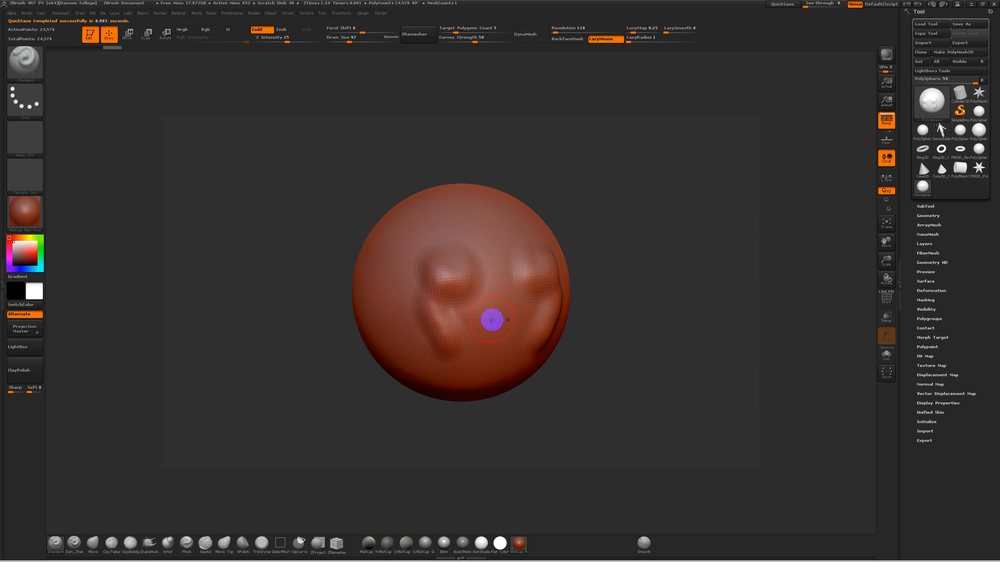
pyautogui.moveTo(463, 350)
pyautogui.mouseDown()
pyautogui.moveTo(447, 331)
pyautogui.moveTo(460, 246)
pyautogui.moveTo(385, 300)
pyautogui.moveTo(466, 373)
pyautogui.mouseUp()
pyautogui.moveTo(609, 355)
pyautogui.mouseDown()
pyautogui.moveTo(592, 339)
pyautogui.moveTo(643, 350)
pyautogui.mouseUp()
pyautogui.hotkey('ctrl', 'z')
pyautogui.hotkey('ctrl', 'z')
pyautogui.hotkey('ctrl', 'z')
pyautogui.hotkey('ctrl', 'z')
pyautogui.hotkey('ctrl', 'z')
pyautogui.hotkey('ctrl', 'z')
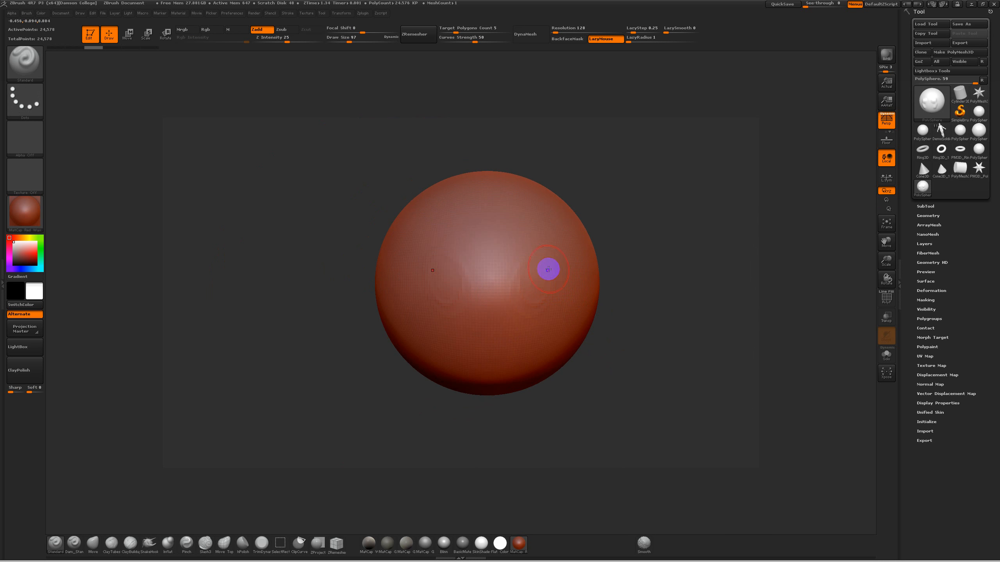
# Set the Standard brush to Draw Size 62, Z Intensity 30 and Focal Shift -64.
pyautogui.press('s')
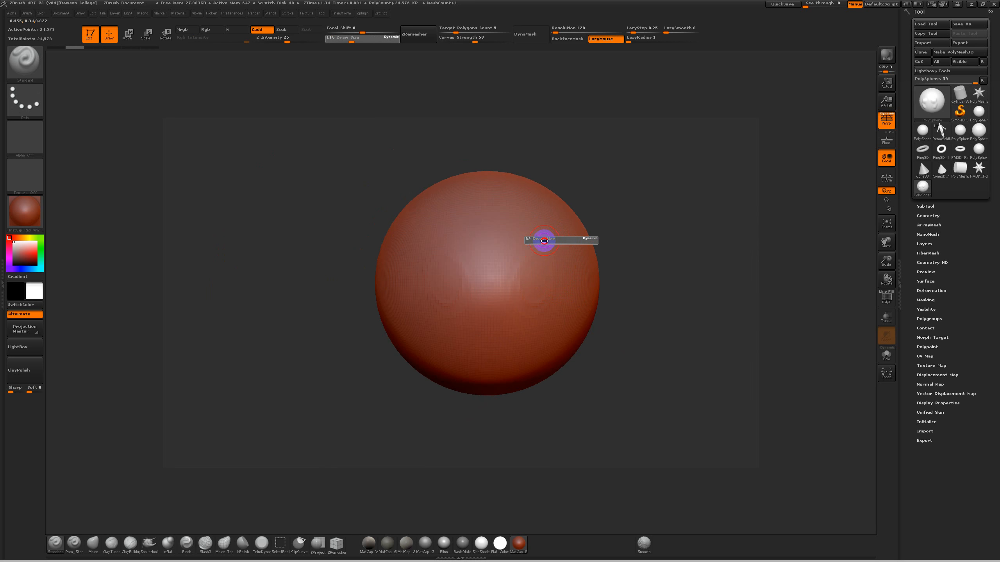
pyautogui.moveTo(544, 241); pyautogui.dragTo(542, 241)
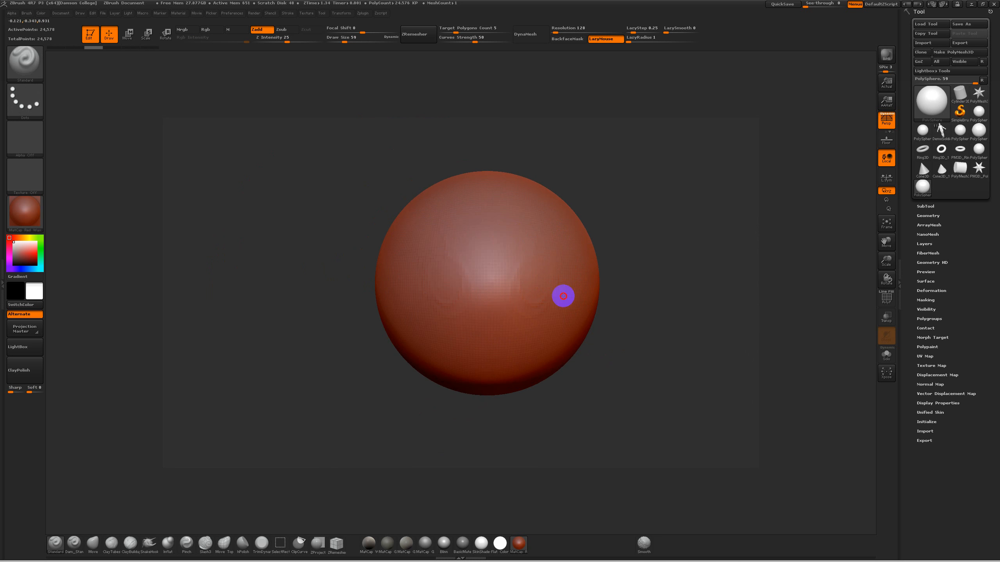
pyautogui.moveTo(541, 250)
pyautogui.mouseDown()
pyautogui.moveTo(557, 247)
pyautogui.moveTo(542, 236)
pyautogui.mouseUp()
pyautogui.press('u')
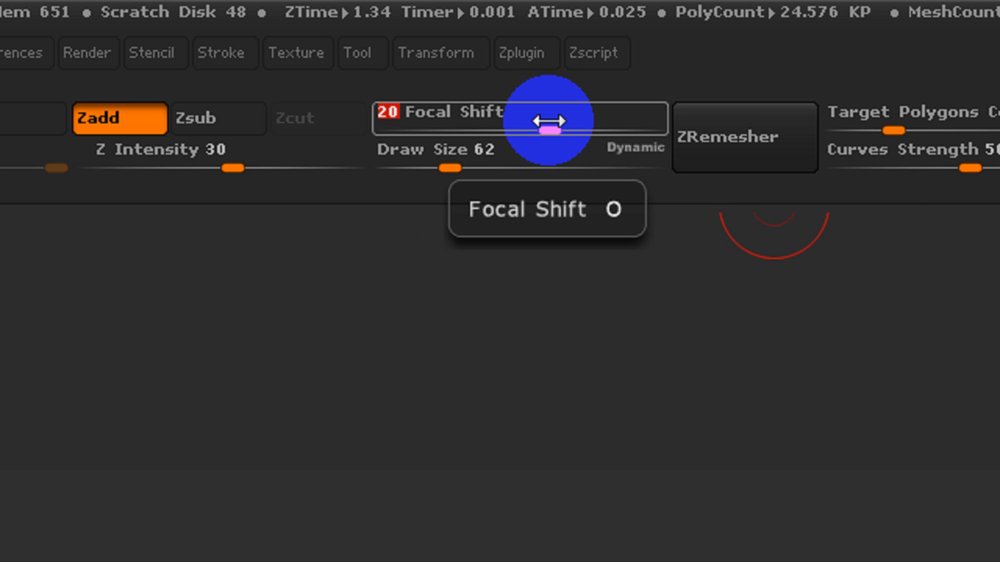
pyautogui.moveTo(539, 126); pyautogui.dragTo(433, 130)
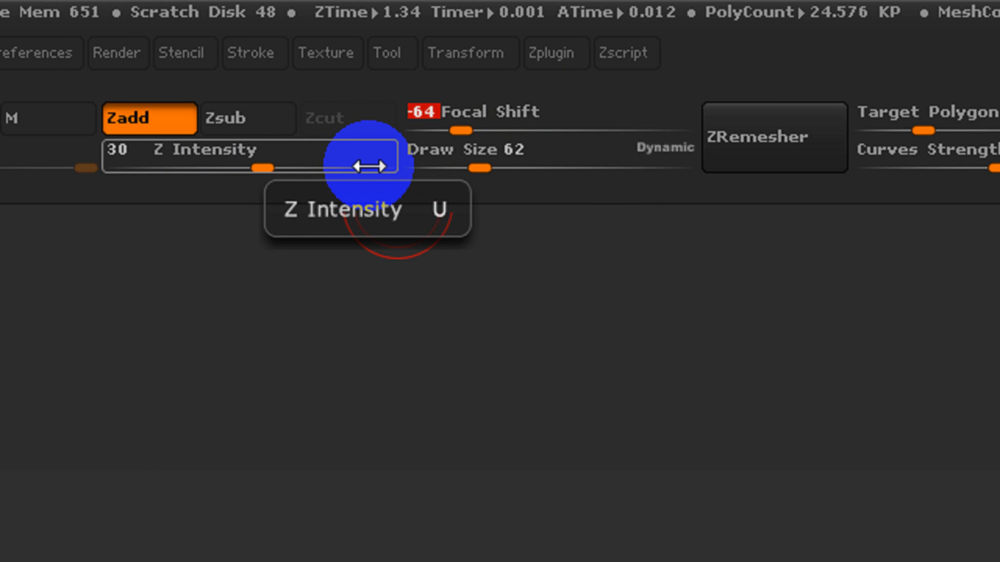
# Test winding mirrored strokes on the sphere's front with the adjusted brush and undo each one.
pyautogui.moveTo(528, 260); pyautogui.dragTo(526, 335)
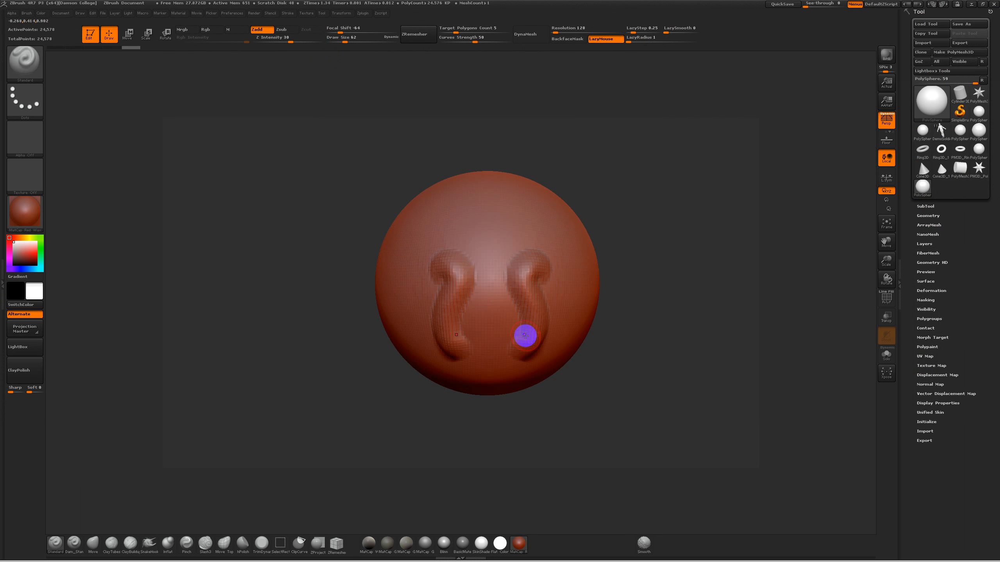
pyautogui.hotkey('ctrl', 'z')
pyautogui.moveTo(538, 235)
pyautogui.mouseDown()
pyautogui.moveTo(522, 299)
pyautogui.moveTo(541, 288)
pyautogui.mouseUp()
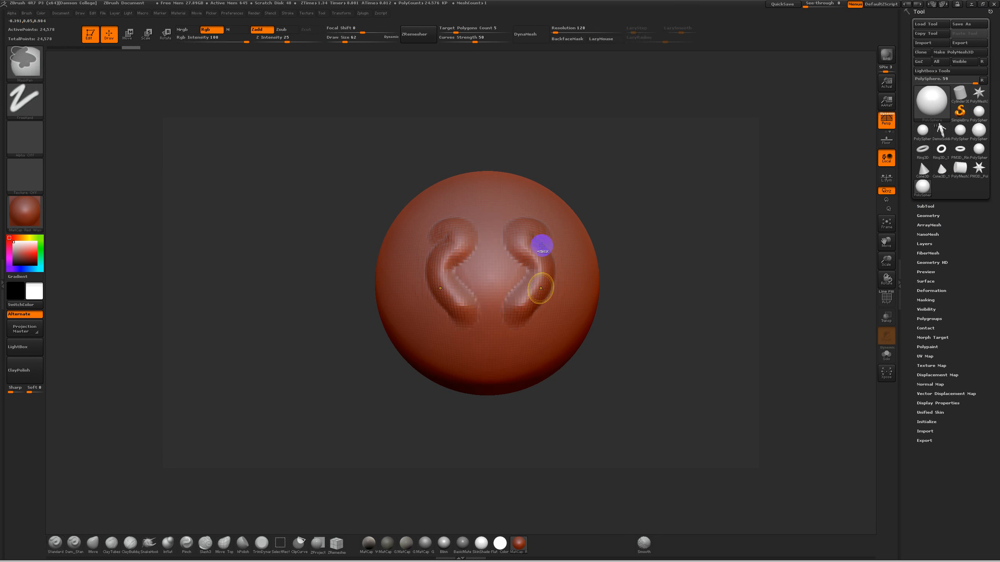
pyautogui.hotkey('ctrl', 'z')
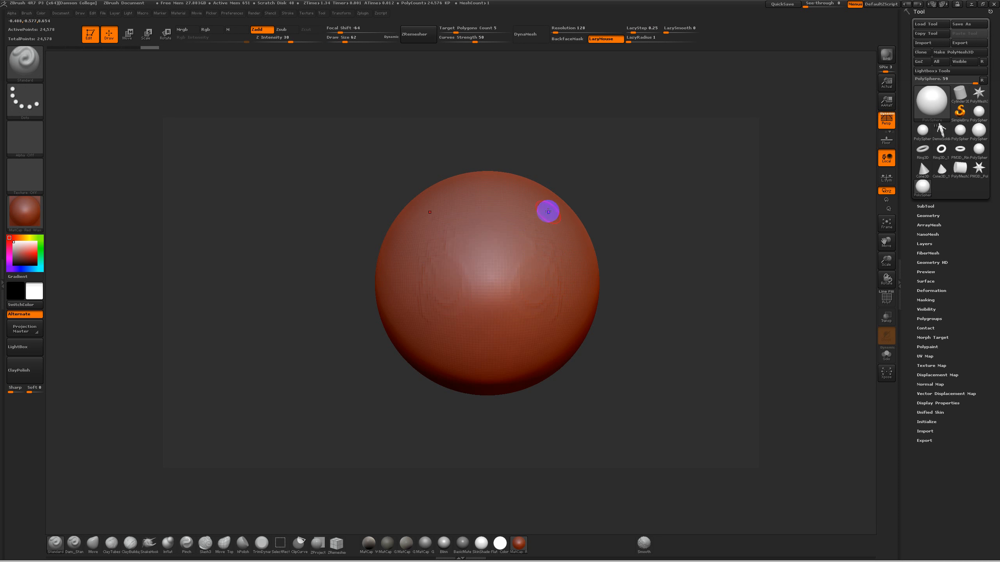
pyautogui.moveTo(538, 206); pyautogui.dragTo(552, 287)
pyautogui.hotkey('ctrl', 'z')
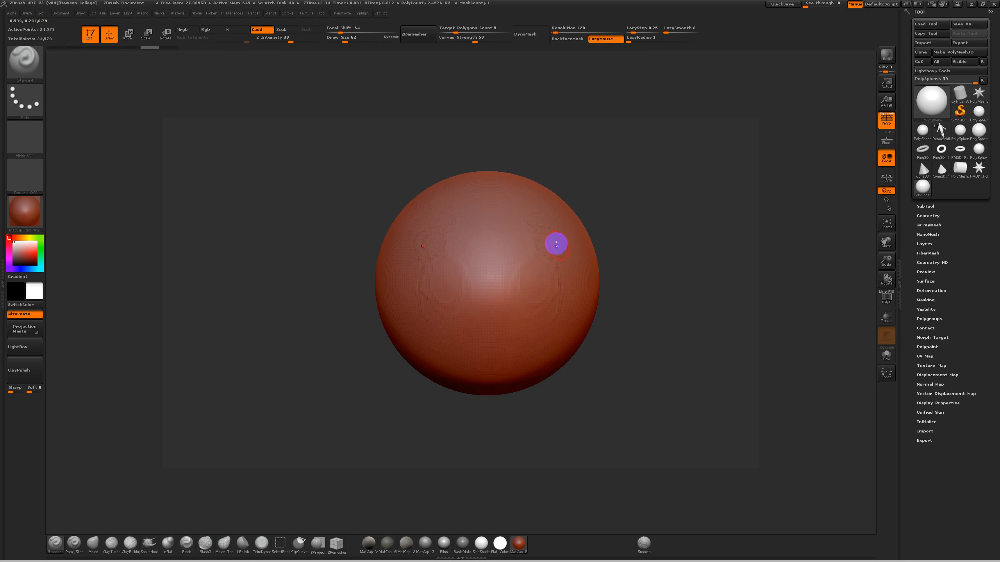
# Build up dense overlapping mirrored strokes across the sphere's front and undo them.
pyautogui.moveTo(533, 194); pyautogui.dragTo(565, 287)
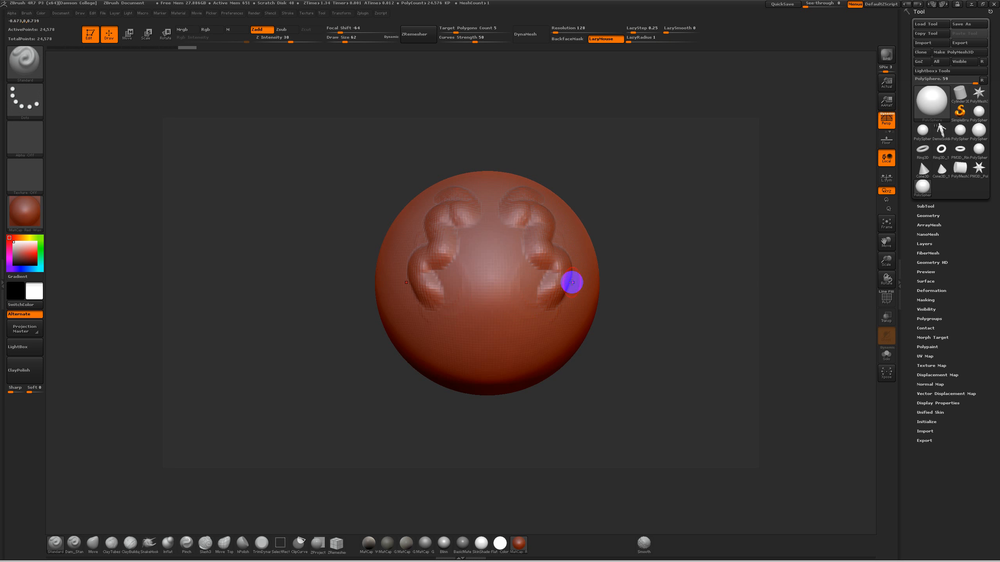
pyautogui.moveTo(553, 246)
pyautogui.mouseDown()
pyautogui.moveTo(529, 293)
pyautogui.moveTo(514, 367)
pyautogui.mouseUp()
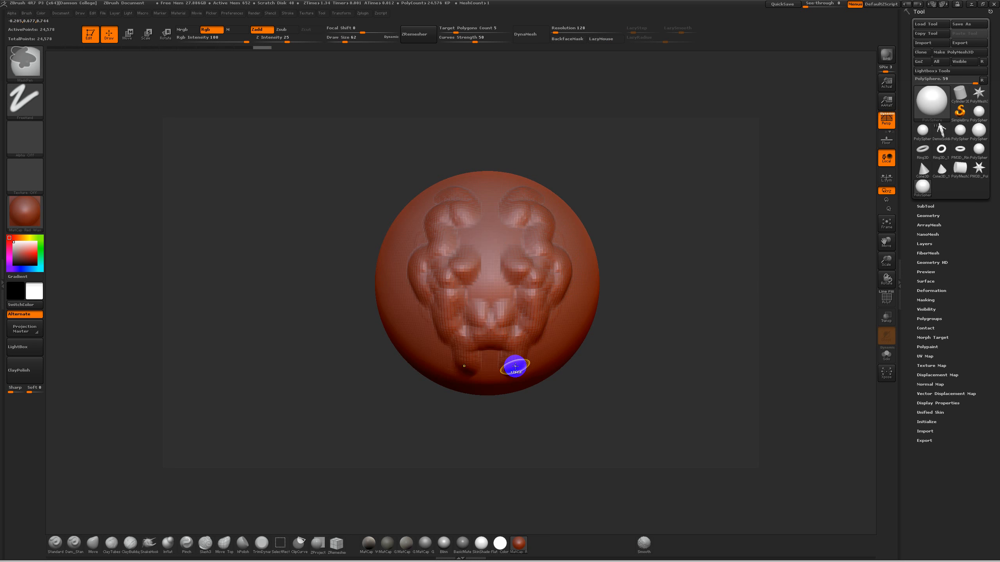
pyautogui.hotkey('ctrl', 'z')
pyautogui.hotkey('ctrl', 'z')
pyautogui.hotkey('ctrl', 'z')
pyautogui.hotkey('ctrl', 'z')
# Step back and forth through the sphere's sculpting history with repeated undo and redo.
pyautogui.moveTo(613, 251)
pyautogui.mouseDown()
pyautogui.moveTo(612, 284)
pyautogui.moveTo(609, 264)
pyautogui.mouseUp()
pyautogui.hotkey('ctrl', 'shift', 'z')
pyautogui.hotkey('ctrl', 'shift', 'z')
pyautogui.hotkey('ctrl', 'shift', 'z')
pyautogui.hotkey('ctrl', 'z')
pyautogui.hotkey('ctrl', 'z')
pyautogui.hotkey('ctrl', 'z')
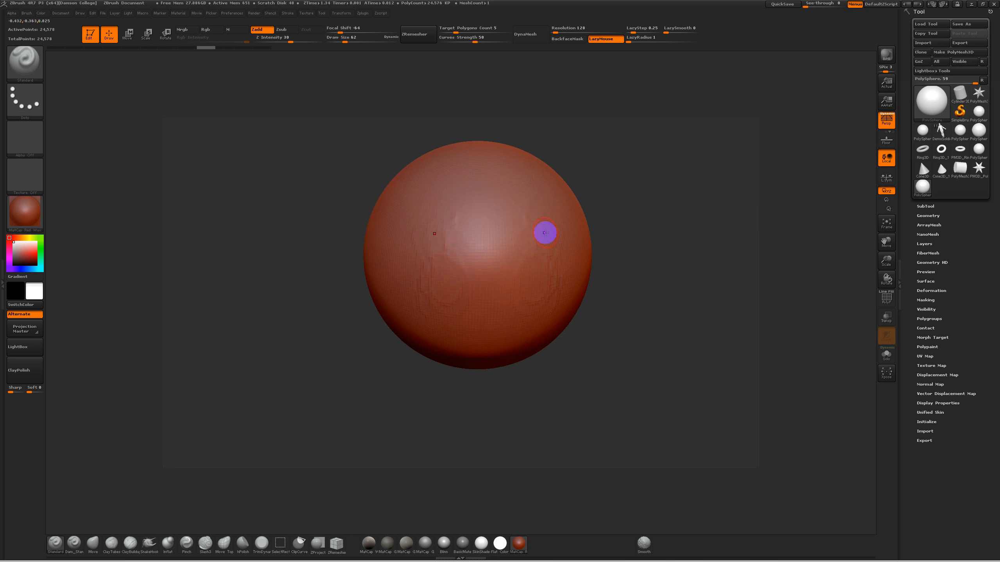
pyautogui.hotkey('ctrl', 'shift', 'z')
pyautogui.hotkey('ctrl', 'shift', 'z')
pyautogui.hotkey('ctrl', 'shift', 'z')
# Sculpt winding mirrored ridges down the sphere's front and fill the area between them with overlapping strokes.
pyautogui.moveTo(538, 260); pyautogui.dragTo(533, 329)
pyautogui.moveTo(627, 245); pyautogui.dragTo(618, 229)
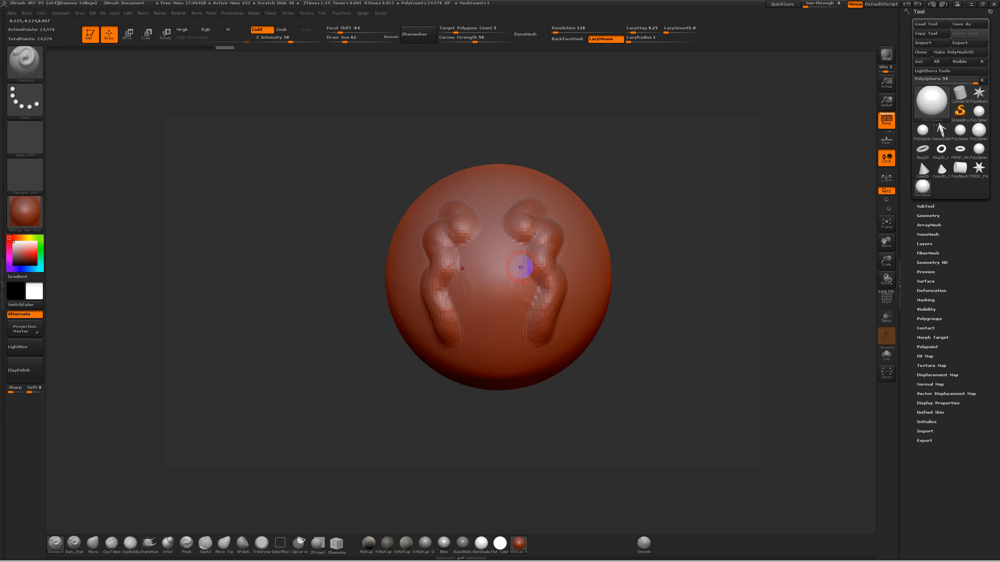
pyautogui.moveTo(526, 270)
pyautogui.mouseDown()
pyautogui.moveTo(513, 357)
pyautogui.moveTo(521, 342)
pyautogui.mouseUp()
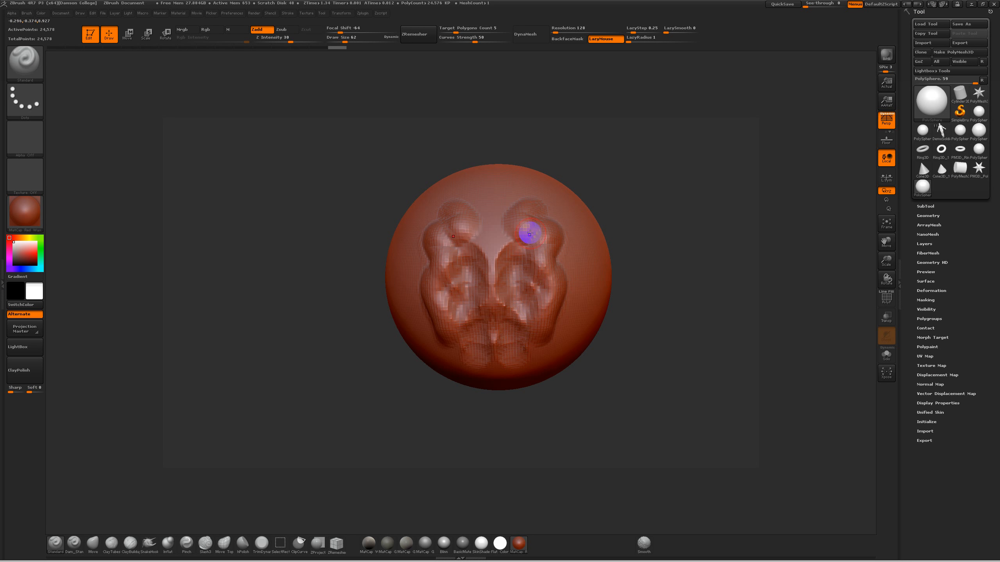
# Smooth the sculpted ridges and the rough area between them with the Smooth brush.
pyautogui.press('shift')
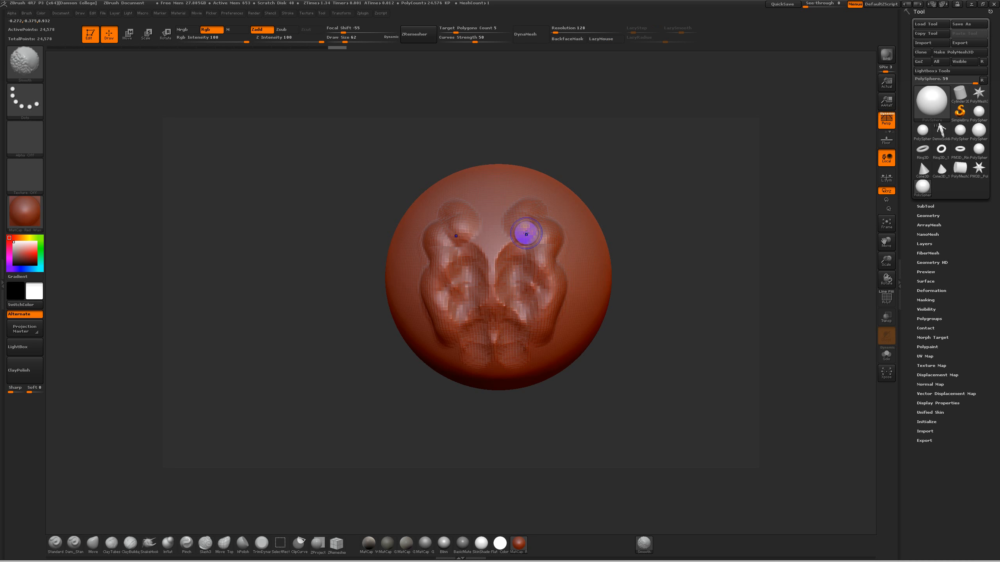
pyautogui.moveTo(502, 277)
pyautogui.keyDown('shift'); pyautogui.mouseDown()
pyautogui.moveTo(536, 304)
pyautogui.moveTo(547, 200)
pyautogui.moveTo(554, 300)
pyautogui.moveTo(502, 353)
pyautogui.moveTo(545, 289)
pyautogui.mouseUp(); pyautogui.keyUp('shift')
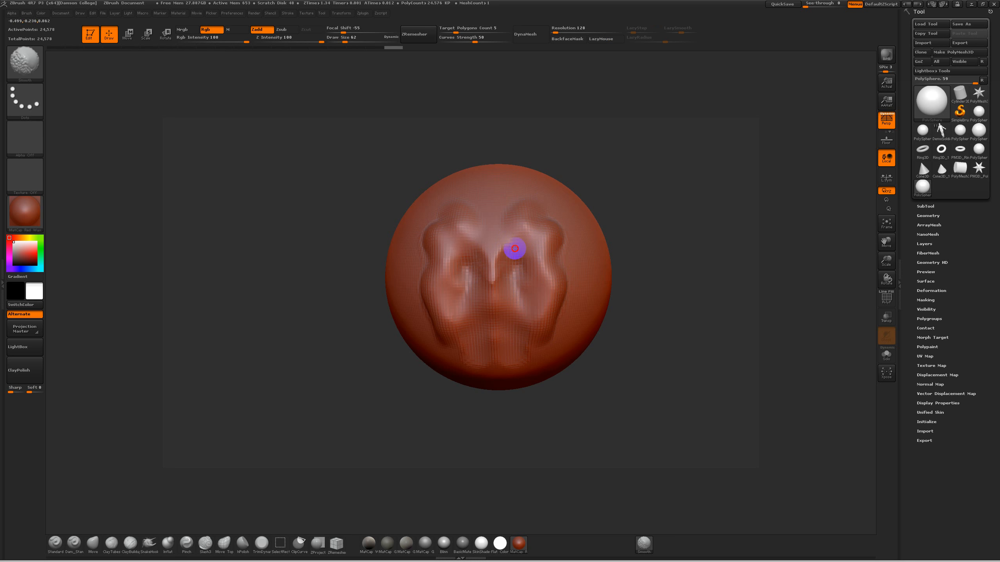
pyautogui.keyDown('shift'); pyautogui.moveTo(536, 201); pyautogui.dragTo(538, 223); pyautogui.keyUp('shift')
pyautogui.moveTo(538, 223)
pyautogui.keyDown('shift'); pyautogui.mouseDown()
pyautogui.moveTo(509, 247)
pyautogui.moveTo(567, 279)
pyautogui.mouseUp(); pyautogui.keyUp('shift')
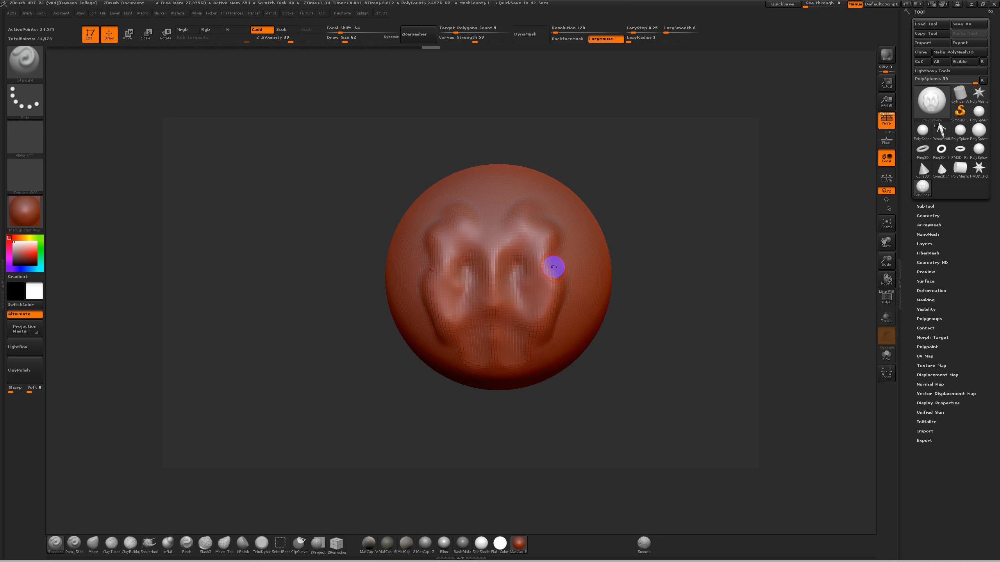
# Smooth the inner ridges and hollows on the sphere's front further with the Smooth brush.
pyautogui.press('shift')
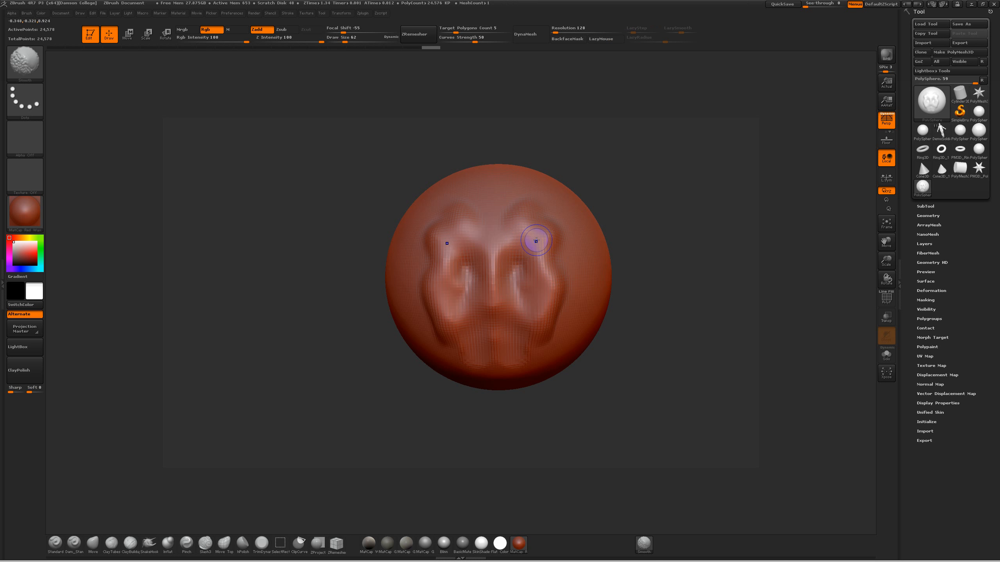
pyautogui.press('shift')
pyautogui.moveTo(518, 308)
pyautogui.keyDown('shift'); pyautogui.mouseDown()
pyautogui.moveTo(517, 266)
pyautogui.moveTo(521, 327)
pyautogui.mouseUp(); pyautogui.keyUp('shift')
pyautogui.keyDown('shift'); pyautogui.moveTo(515, 248); pyautogui.dragTo(505, 254); pyautogui.keyUp('shift')
pyautogui.moveTo(529, 231)
pyautogui.mouseDown()
pyautogui.moveTo(504, 268)
pyautogui.moveTo(551, 239)
pyautogui.moveTo(560, 298)
pyautogui.mouseUp()
pyautogui.moveTo(621, 341)
pyautogui.keyDown('alt'); pyautogui.mouseDown()
pyautogui.moveTo(627, 387)
pyautogui.moveTo(621, 327)
pyautogui.moveTo(612, 357)
pyautogui.moveTo(597, 315)
pyautogui.mouseUp(); pyautogui.keyUp('alt')
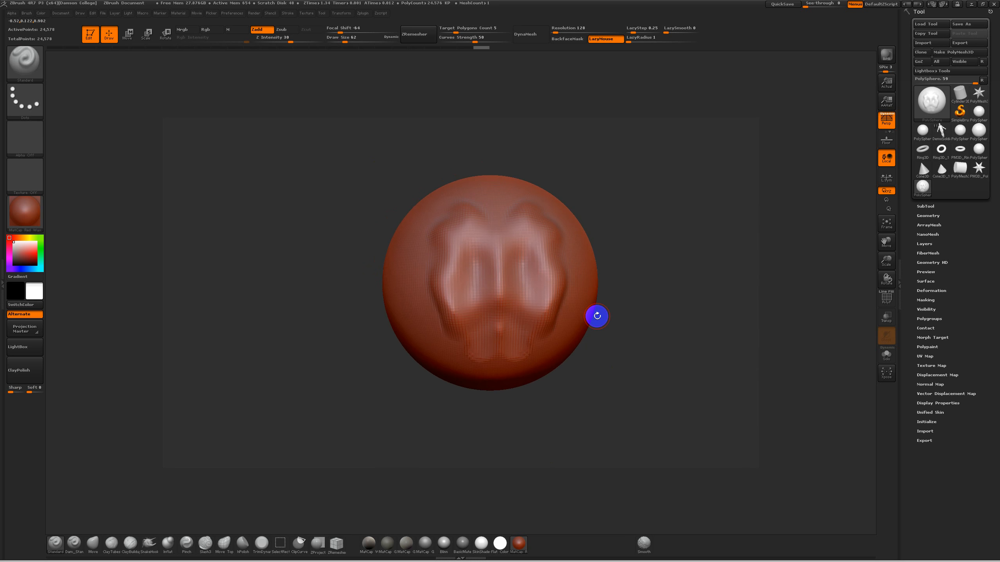
# Switch to the Dam_Standard brush and set its draw size to 37, undoing the test strokes.
pyautogui.press('2')
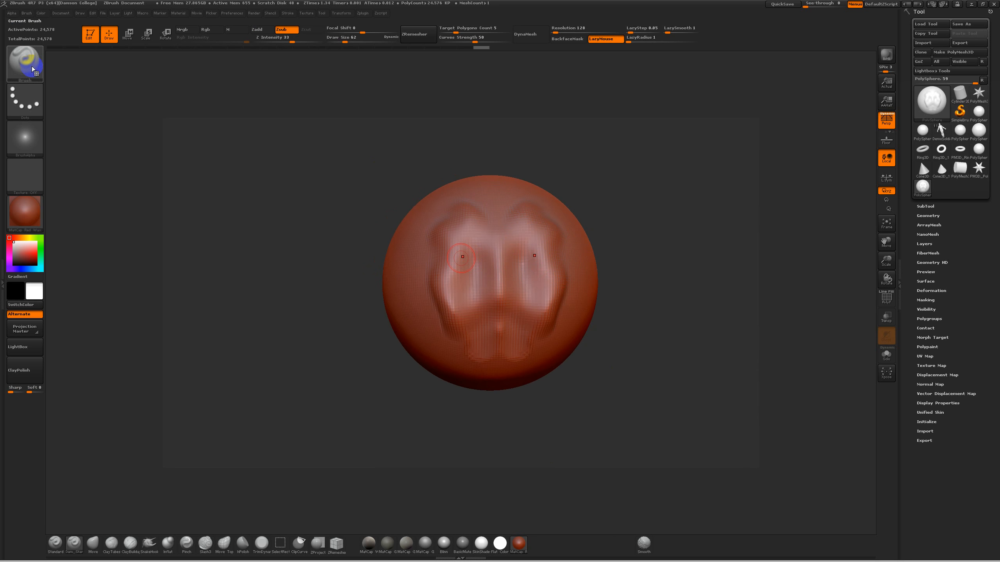
pyautogui.moveTo(81, 544)
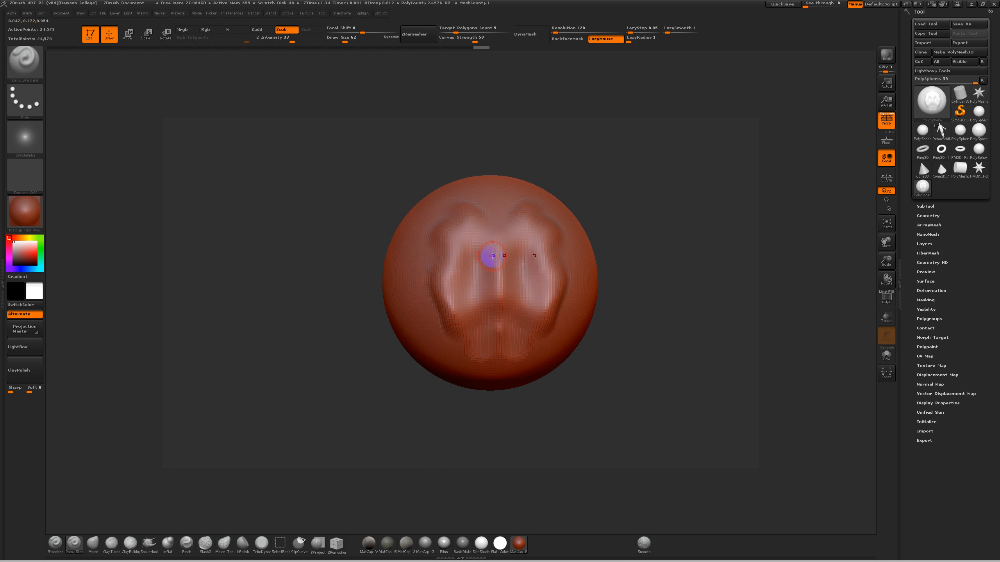
pyautogui.moveTo(517, 206)
pyautogui.mouseDown()
pyautogui.moveTo(515, 252)
pyautogui.moveTo(560, 270)
pyautogui.moveTo(542, 245)
pyautogui.moveTo(529, 250)
pyautogui.moveTo(560, 281)
pyautogui.mouseUp()
pyautogui.hotkey('ctrl', 'z')
pyautogui.press('s')
pyautogui.hotkey('ctrl', 'z')
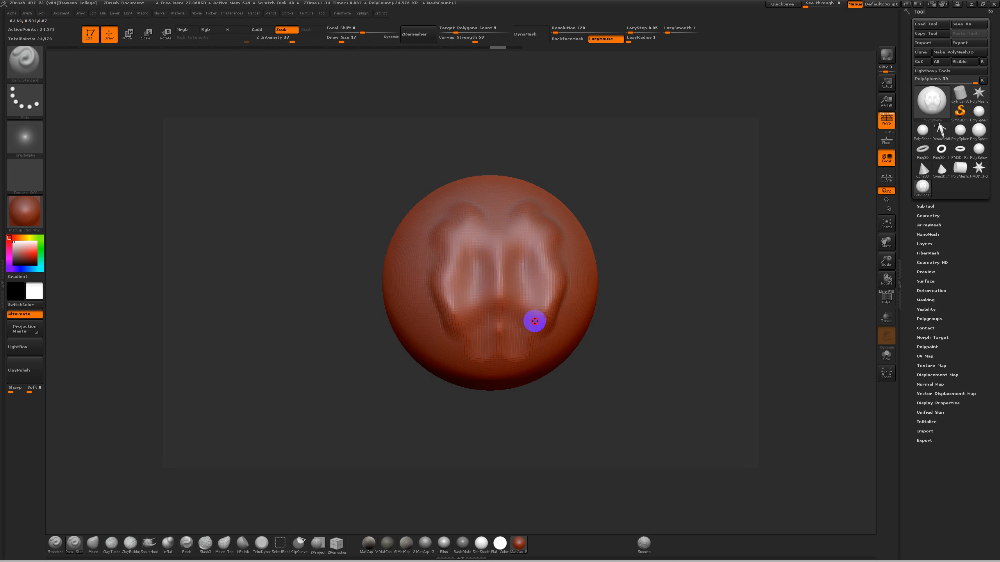
# Try carving long mirrored grooves down the sphere's front at the current mesh resolution and inspect them from the side.
pyautogui.moveTo(519, 206)
pyautogui.mouseDown()
pyautogui.moveTo(507, 231)
pyautogui.moveTo(538, 331)
pyautogui.mouseUp()
pyautogui.moveTo(511, 253); pyautogui.dragTo(524, 322)
pyautogui.moveTo(638, 327); pyautogui.dragTo(651, 318)
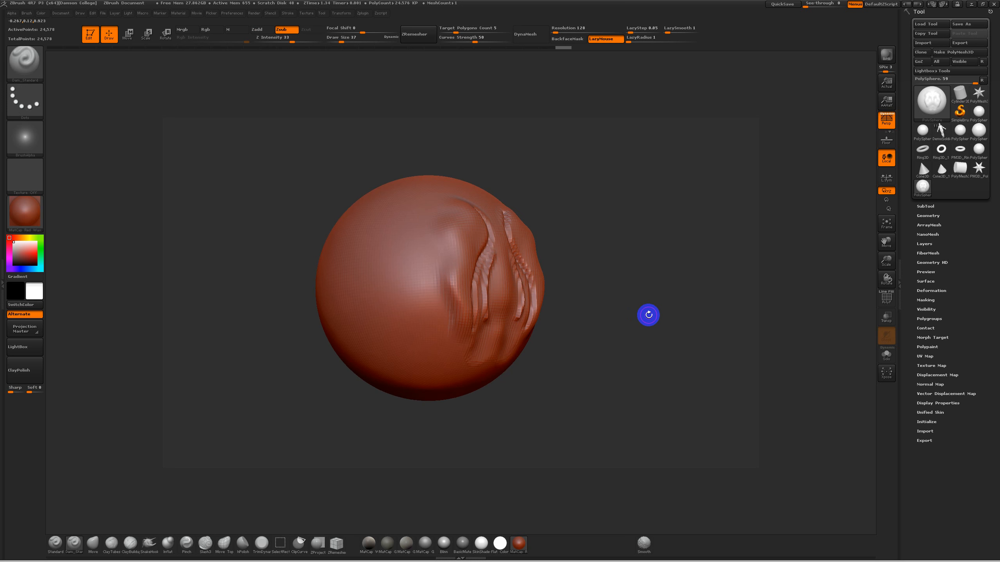
pyautogui.keyDown('shift'); pyautogui.moveTo(636, 297); pyautogui.dragTo(636, 291); pyautogui.keyUp('shift')
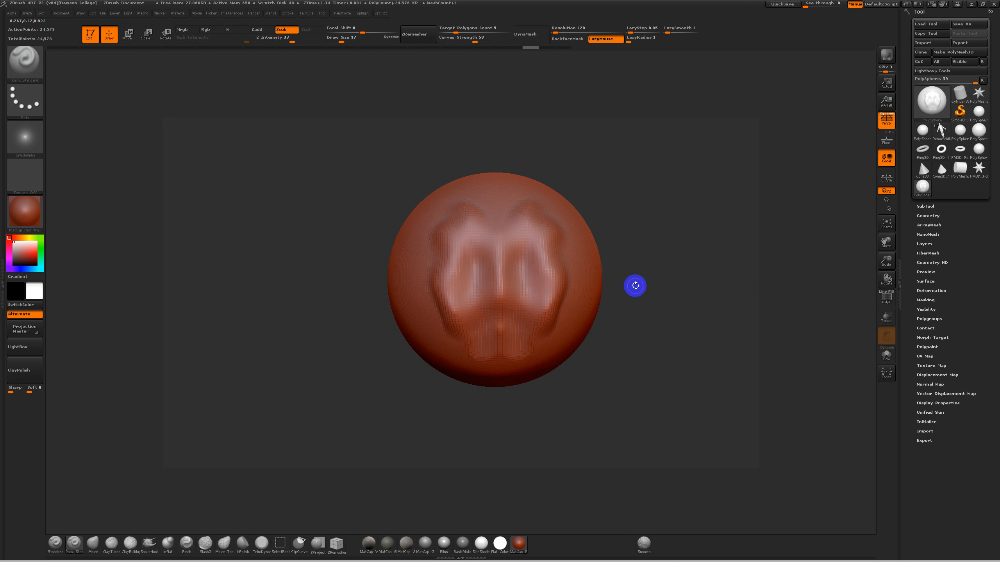
# Subdivide the sphere up to level 5 and carve a winding mirrored groove down each side of the upper front.
pyautogui.click(928, 215)
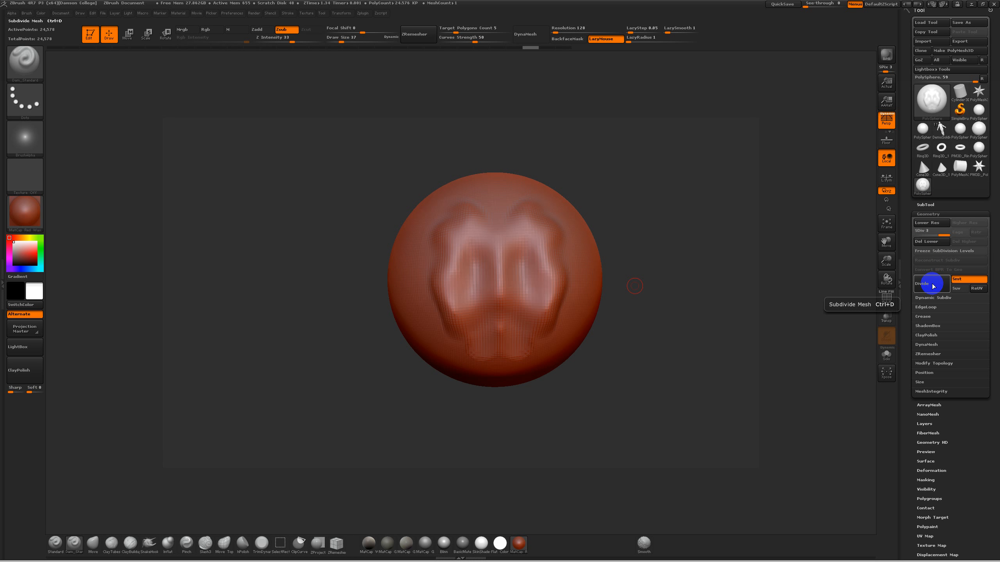
pyautogui.press('ctrl')
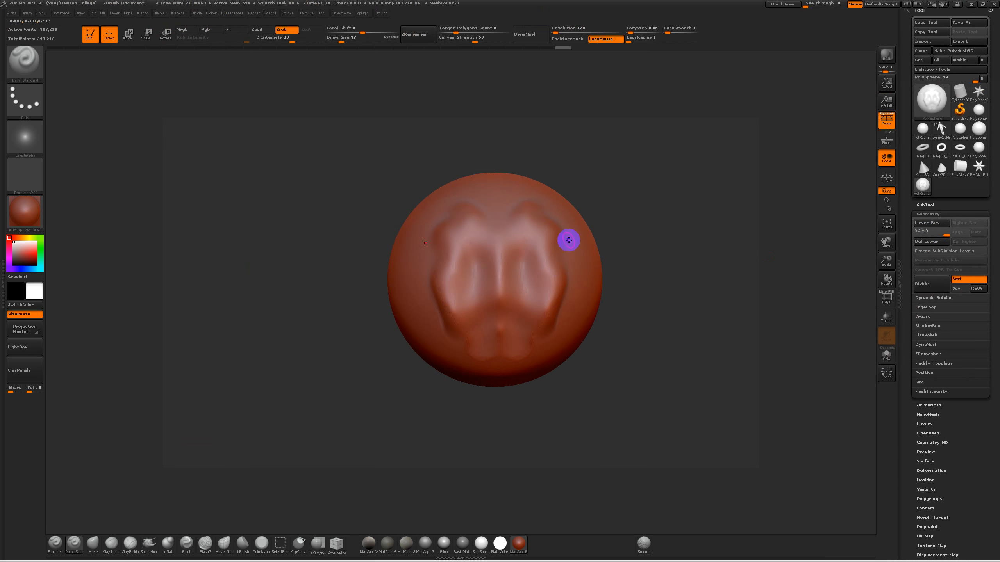
pyautogui.moveTo(623, 225); pyautogui.dragTo(648, 281)
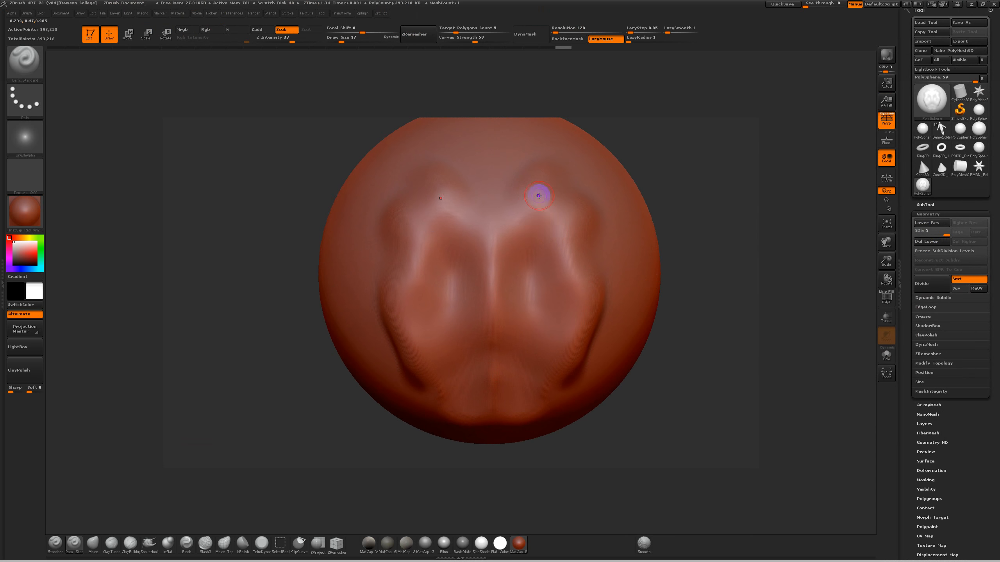
pyautogui.press('x')
pyautogui.moveTo(534, 184); pyautogui.dragTo(550, 276)
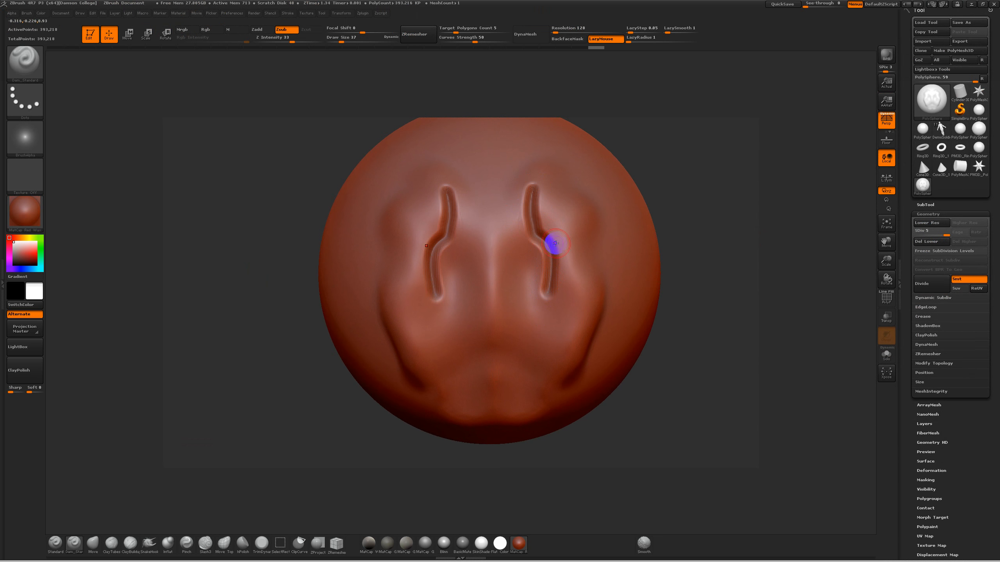
pyautogui.moveTo(564, 208); pyautogui.dragTo(590, 272)
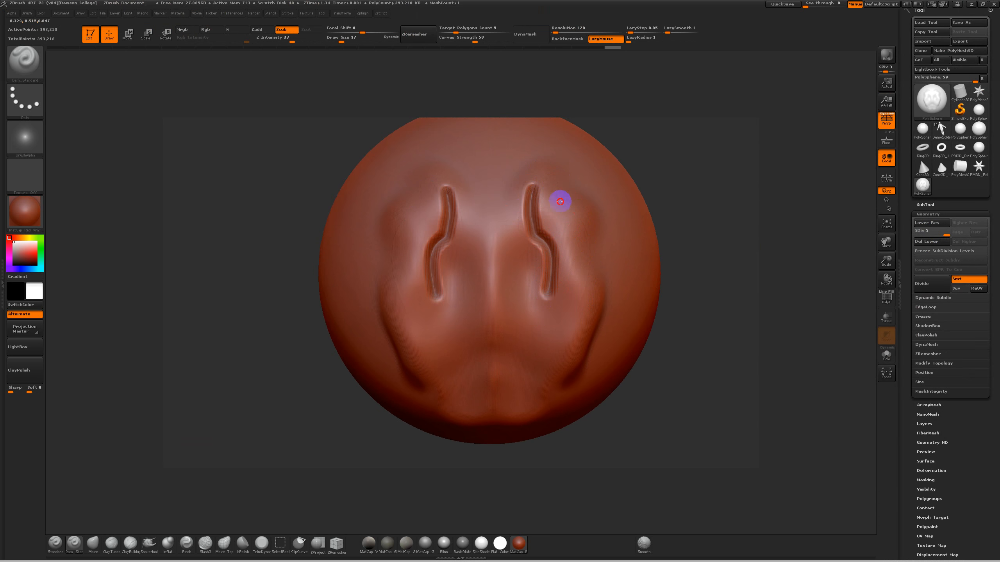
pyautogui.moveTo(556, 185); pyautogui.dragTo(580, 279)
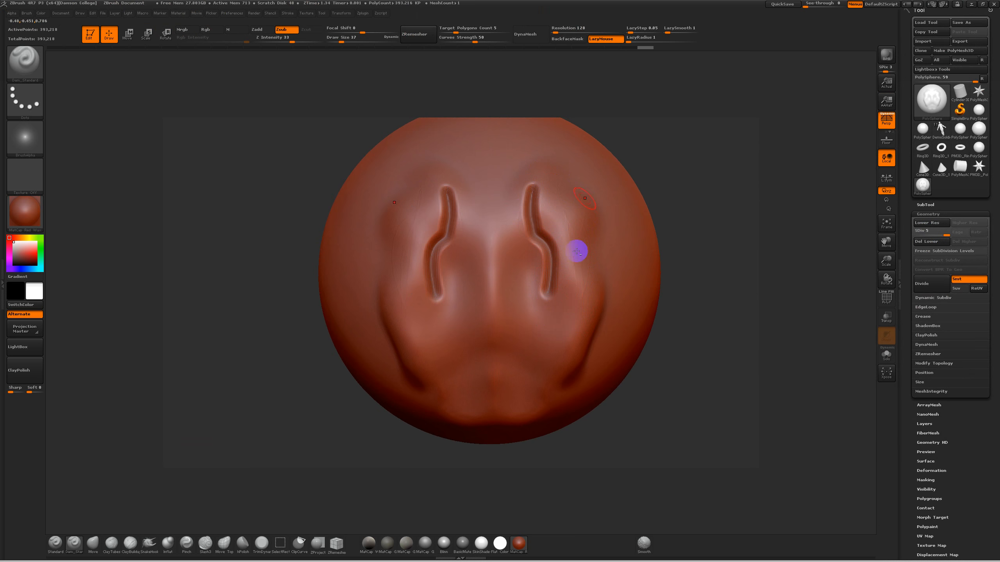
# Carve a mirrored diagonal groove toward the lower centre and a short vertical groove above it on each side.
pyautogui.moveTo(594, 239); pyautogui.dragTo(538, 350)
pyautogui.moveTo(683, 291)
pyautogui.mouseDown()
pyautogui.moveTo(727, 275)
pyautogui.moveTo(721, 284)
pyautogui.moveTo(692, 263)
pyautogui.mouseUp()
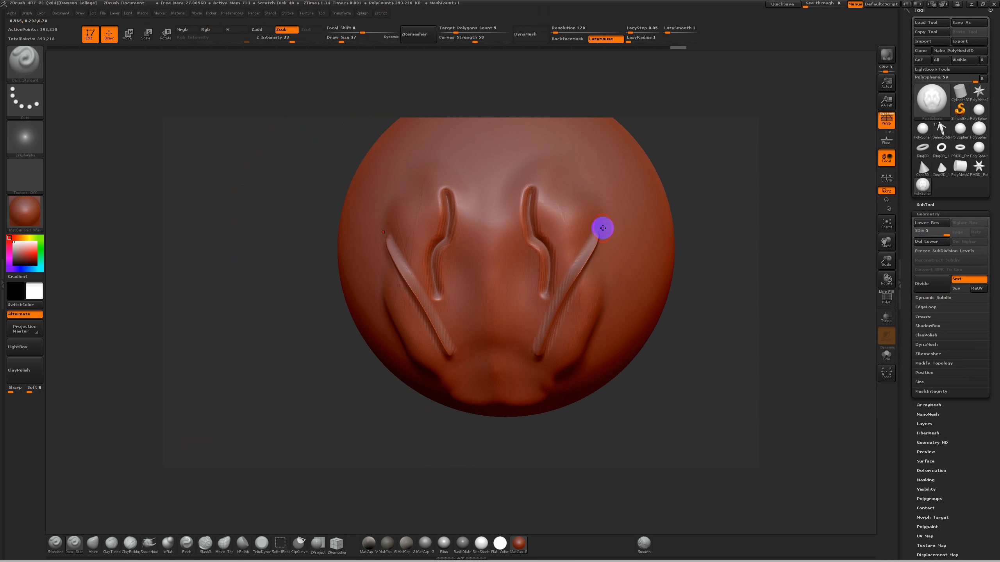
pyautogui.moveTo(580, 156); pyautogui.dragTo(576, 240)
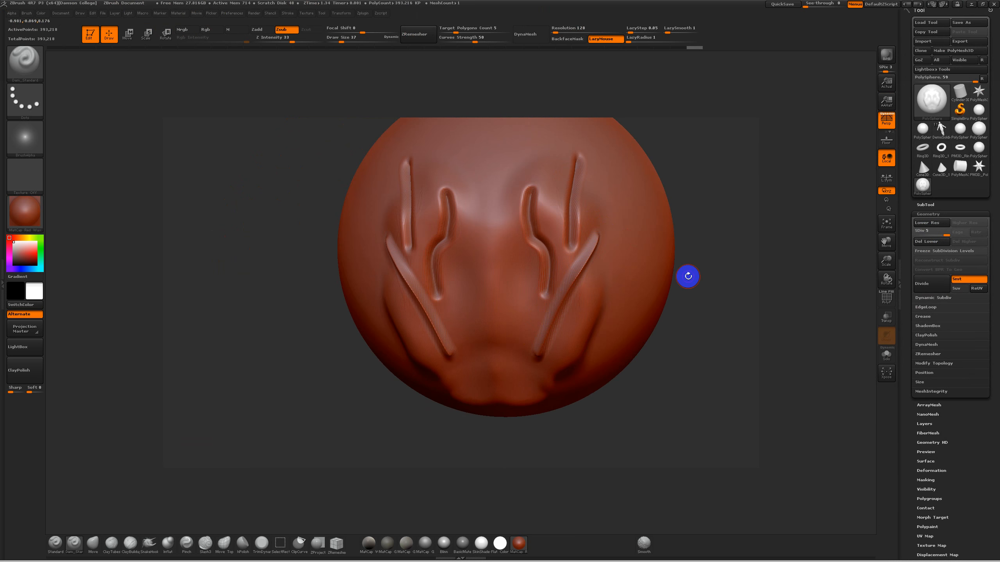
pyautogui.moveTo(673, 382)
pyautogui.mouseDown()
pyautogui.moveTo(697, 369)
pyautogui.moveTo(636, 395)
pyautogui.moveTo(663, 387)
pyautogui.moveTo(654, 358)
pyautogui.mouseUp()
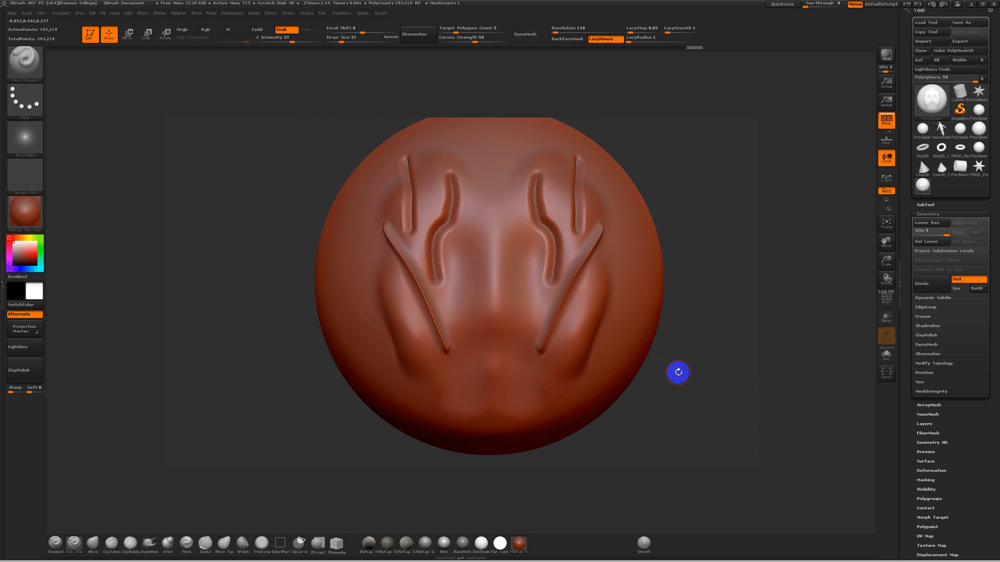
pyautogui.moveTo(683, 357)
pyautogui.mouseDown()
pyautogui.moveTo(693, 296)
pyautogui.moveTo(659, 329)
pyautogui.mouseUp()
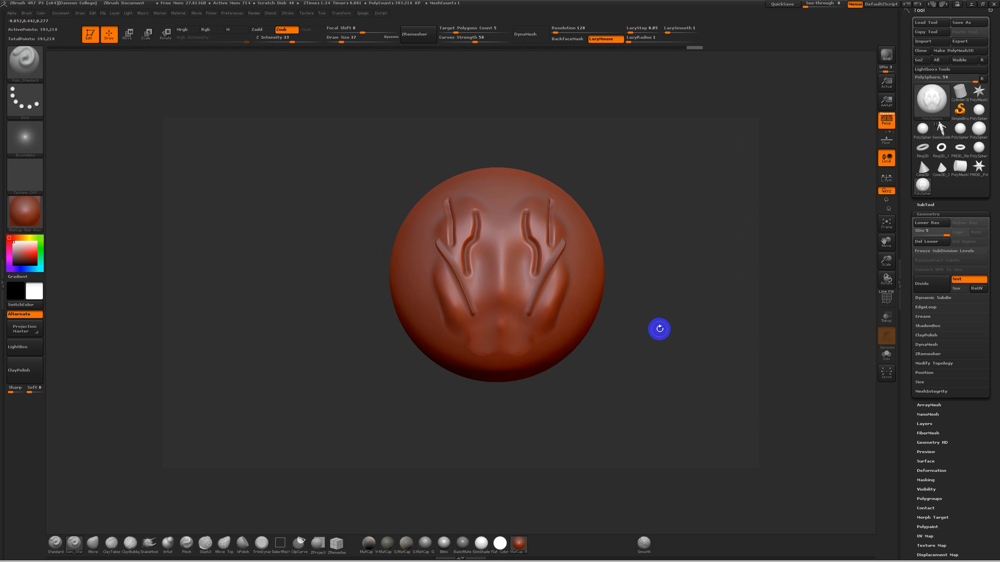
# Switch to the Move brush with a much larger draw size and step the mesh down to subdivision level 1.
pyautogui.click(94, 543)
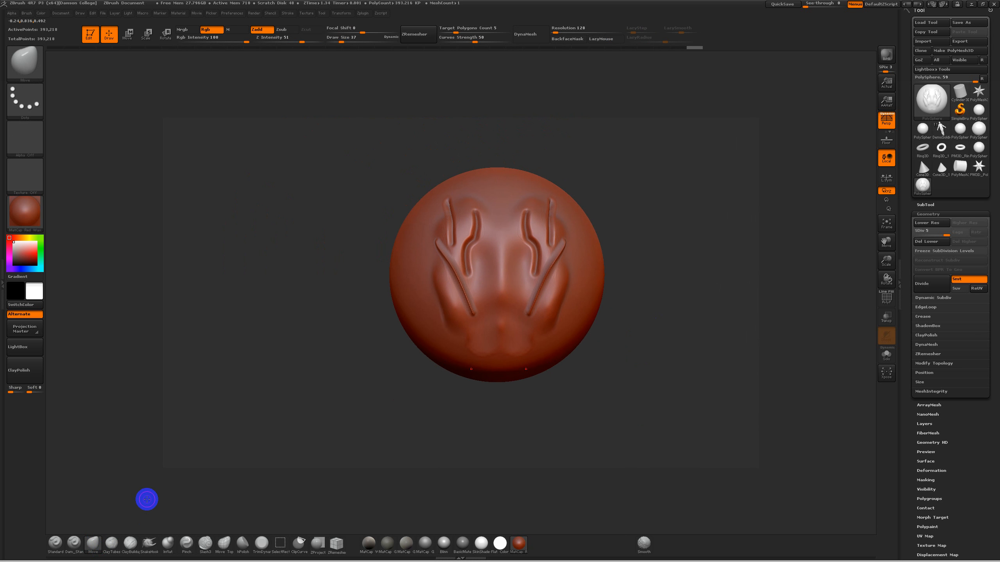
pyautogui.press('s')
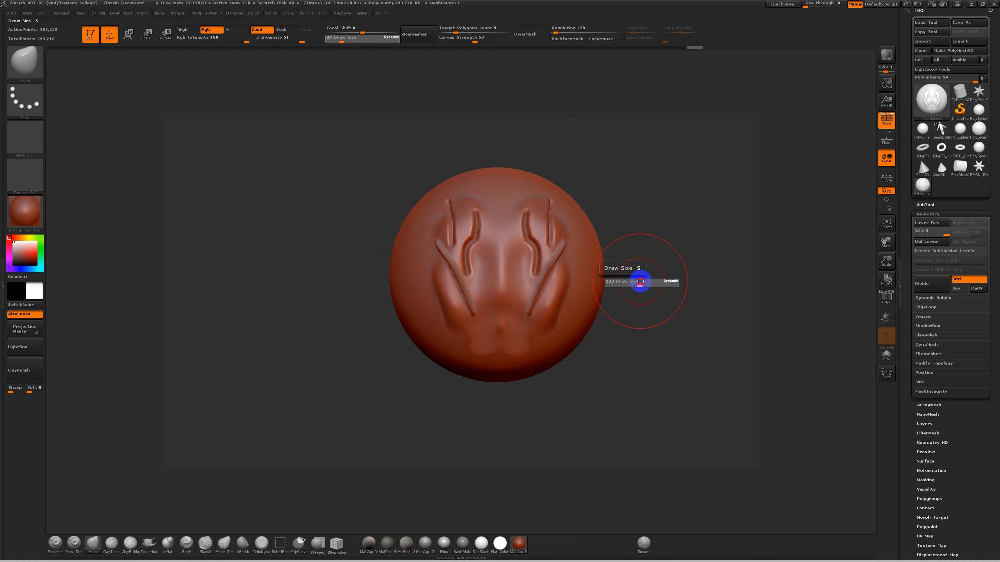
pyautogui.moveTo(661, 285); pyautogui.dragTo(659, 286)
pyautogui.hotkey('shift', 'd')
pyautogui.hotkey('shift', 'd')
pyautogui.hotkey('shift', 'd')
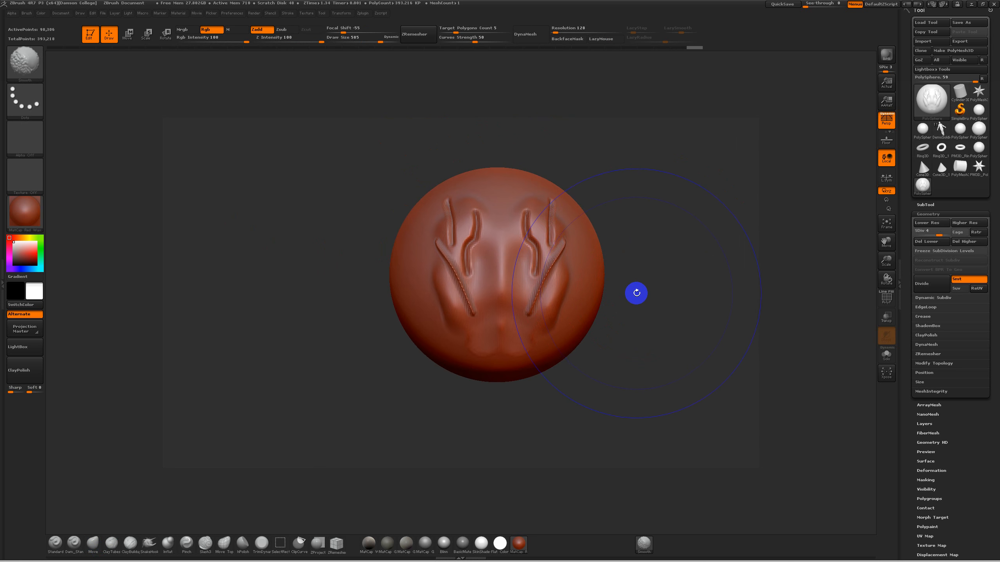
pyautogui.hotkey('shift', 'd')
# Pull the sphere's lower half down into a tapered form and reshape its profile from the side.
pyautogui.moveTo(597, 284)
pyautogui.mouseDown()
pyautogui.moveTo(556, 297)
pyautogui.moveTo(549, 317)
pyautogui.moveTo(503, 355)
pyautogui.moveTo(486, 441)
pyautogui.mouseUp()
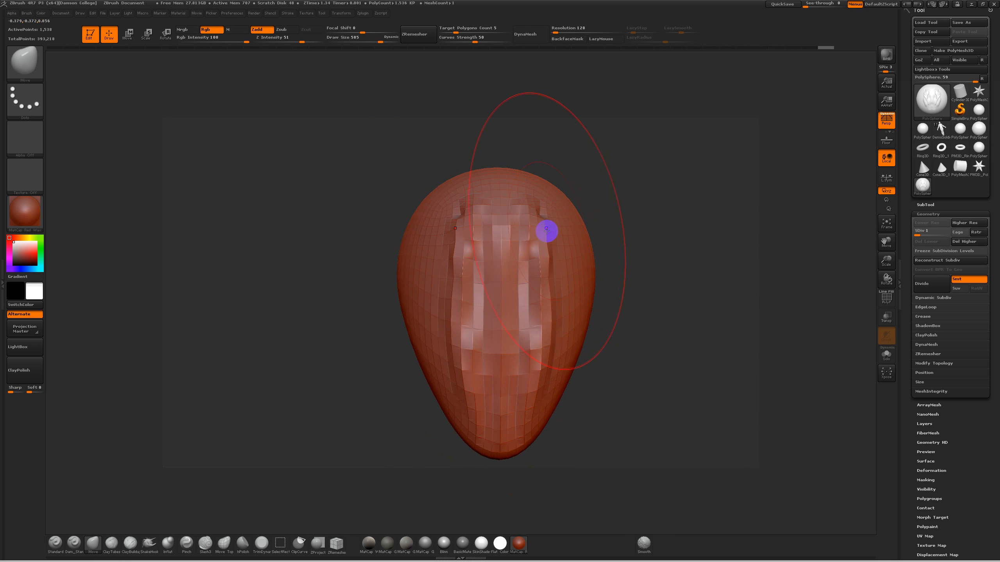
pyautogui.moveTo(678, 261); pyautogui.dragTo(626, 264)
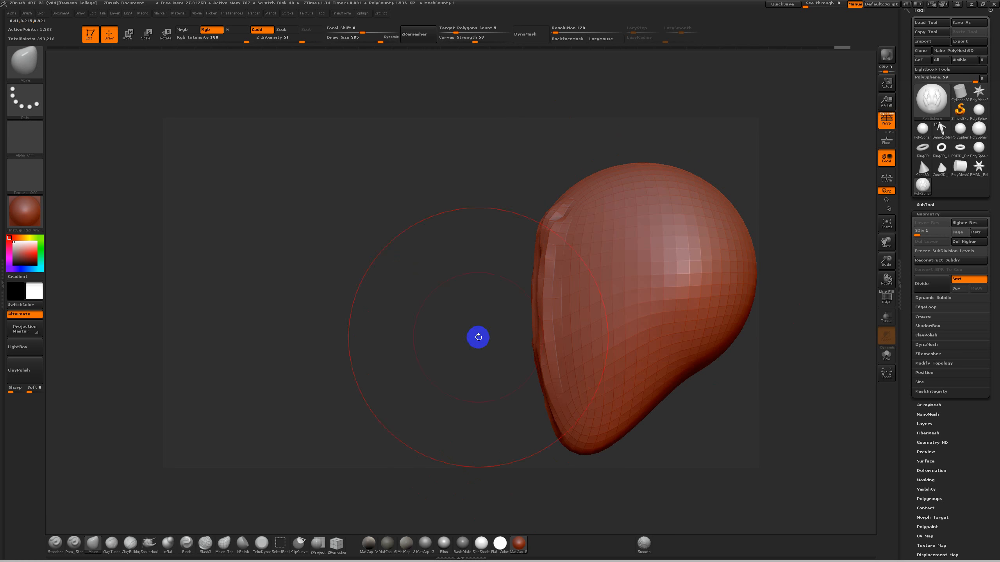
pyautogui.moveTo(478, 337); pyautogui.dragTo(470, 289)
pyautogui.moveTo(632, 276)
pyautogui.mouseDown()
pyautogui.moveTo(645, 282)
pyautogui.moveTo(665, 187)
pyautogui.mouseUp()
pyautogui.moveTo(694, 246); pyautogui.dragTo(587, 270)
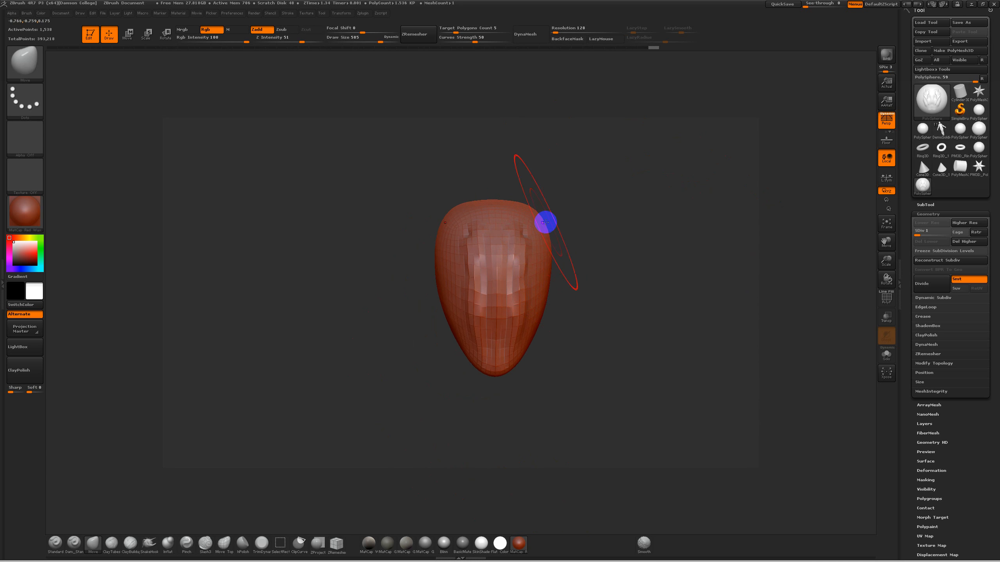
# Lengthen the tapered lower end and push its sides inward to make it narrower.
pyautogui.moveTo(518, 311)
pyautogui.mouseDown()
pyautogui.moveTo(507, 347)
pyautogui.moveTo(519, 332)
pyautogui.mouseUp()
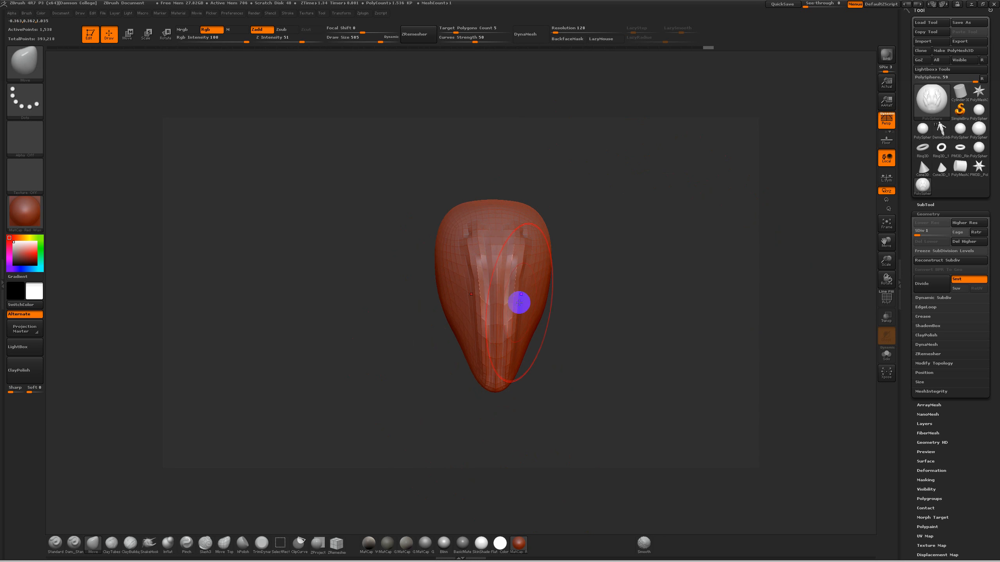
pyautogui.moveTo(527, 327); pyautogui.dragTo(515, 330)
pyautogui.moveTo(537, 296); pyautogui.dragTo(527, 302)
# Step the mesh back up to subdivision level 4 and set the Move brush's draw size to 132.
pyautogui.hotkey('ctrl', 'd')
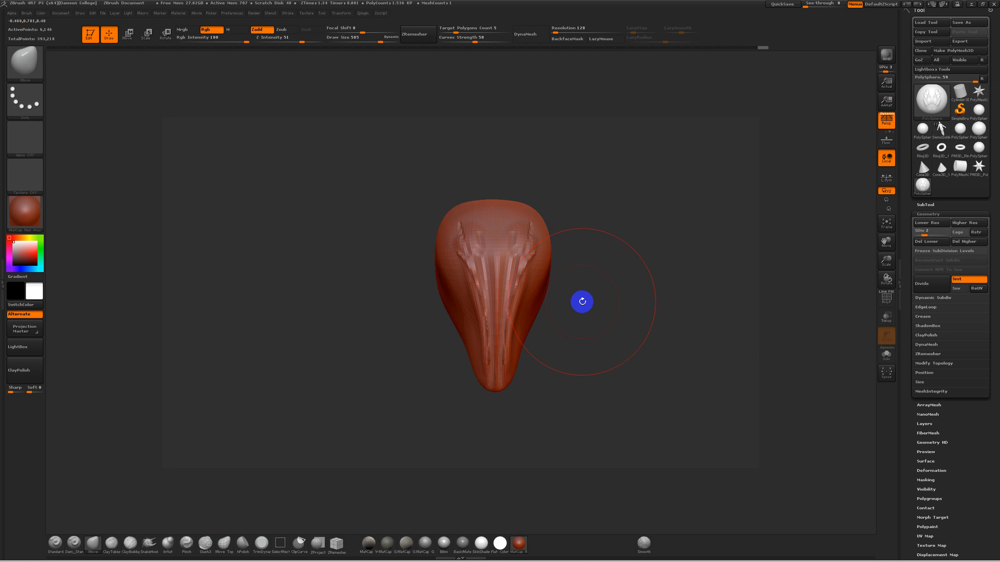
pyautogui.hotkey('ctrl', 'd')
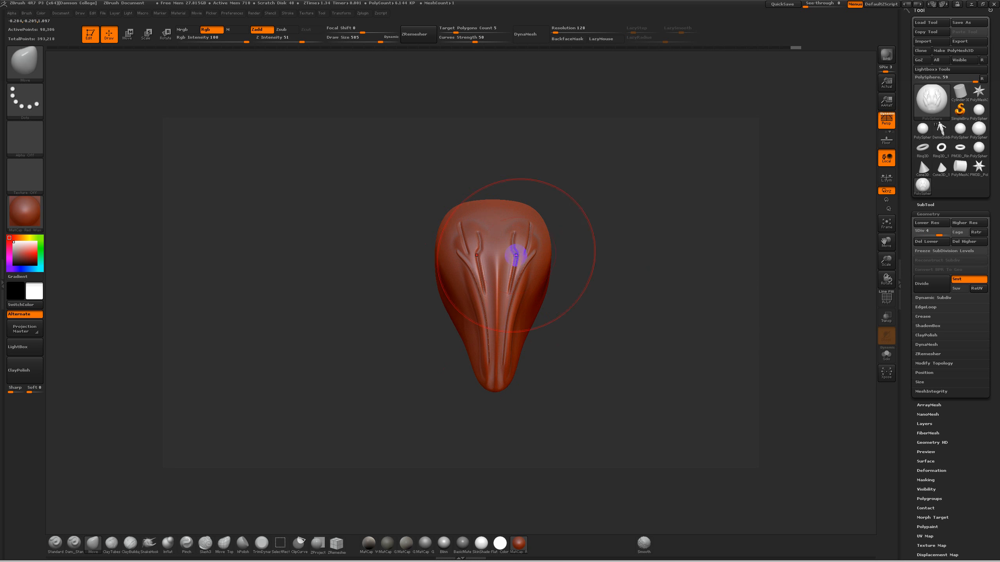
pyautogui.press('s')
pyautogui.moveTo(532, 284); pyautogui.dragTo(519, 283)
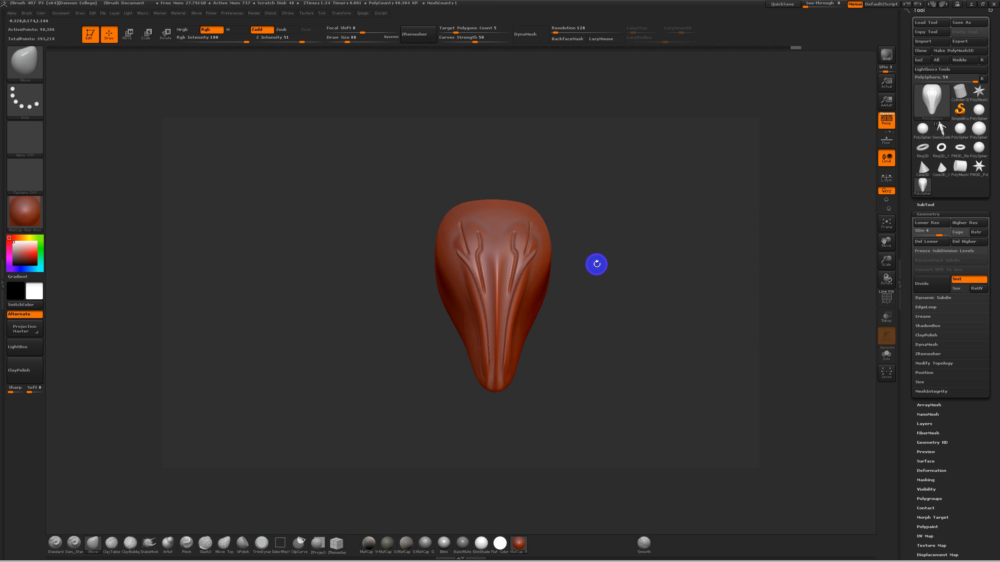
pyautogui.press('s')
pyautogui.moveTo(589, 268); pyautogui.dragTo(596, 263)
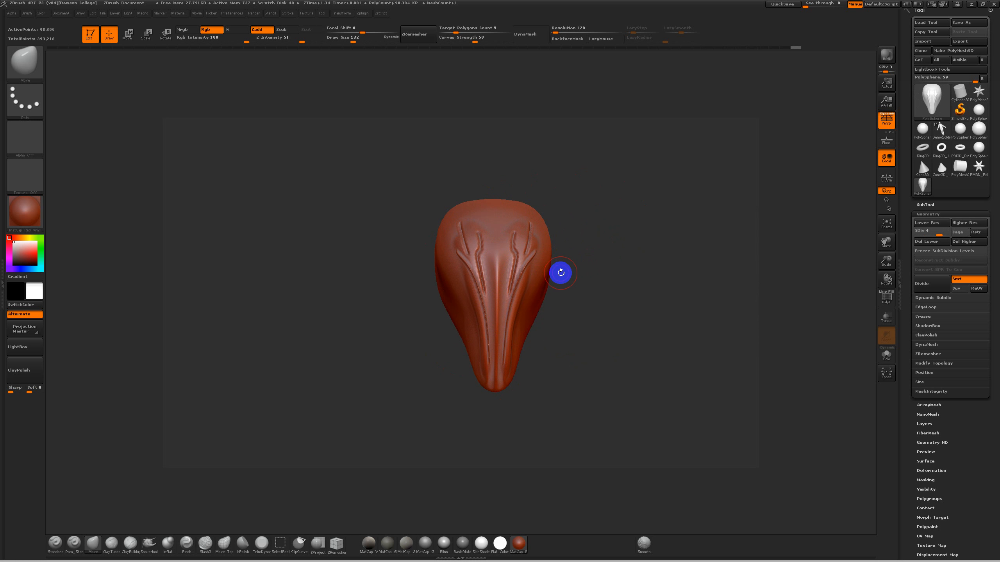
# Examine the quick-access pop-up's brush settings and its full list of sculpting brushes.
pyautogui.press('space')
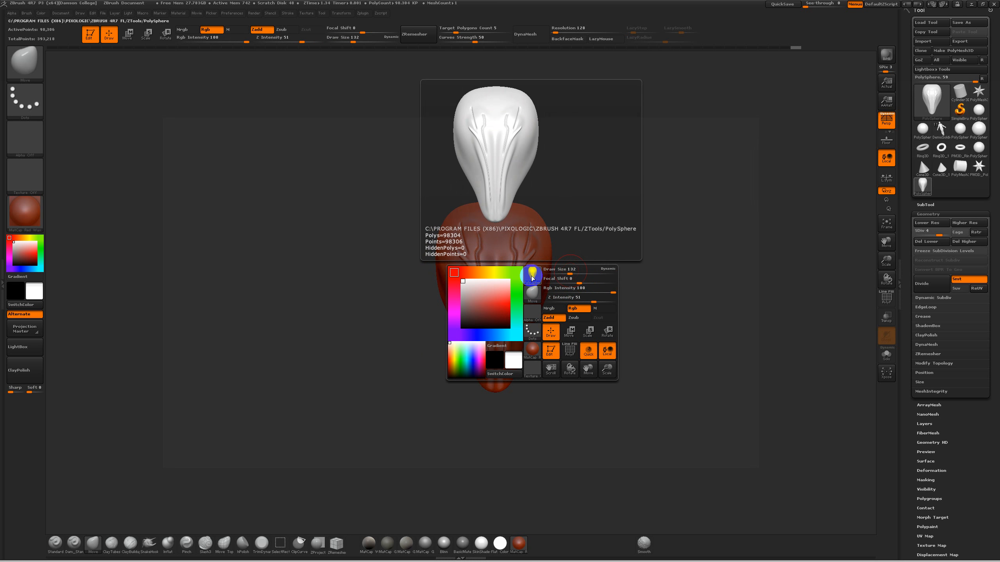
pyautogui.click(533, 297)
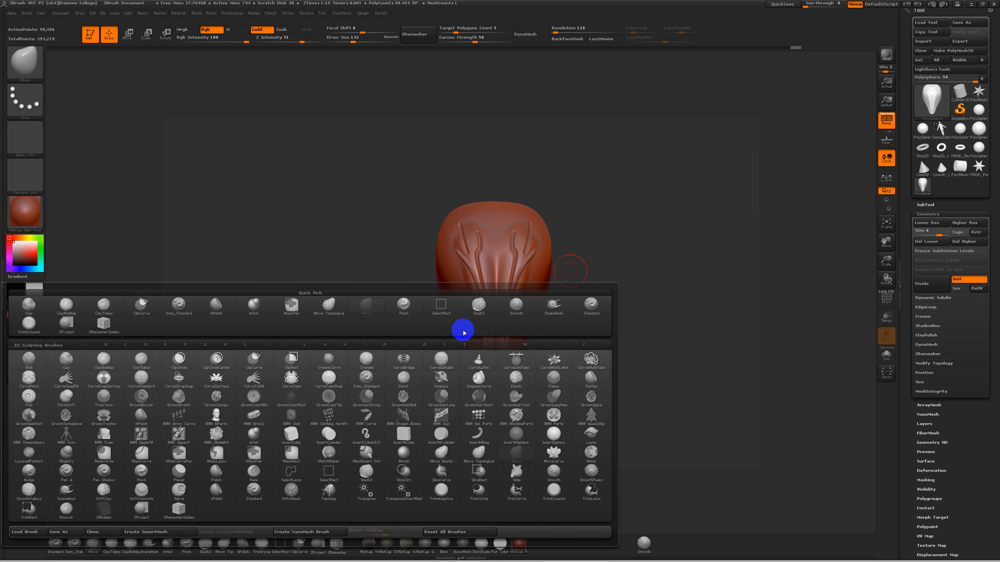
pyautogui.moveTo(598, 248); pyautogui.dragTo(582, 272)
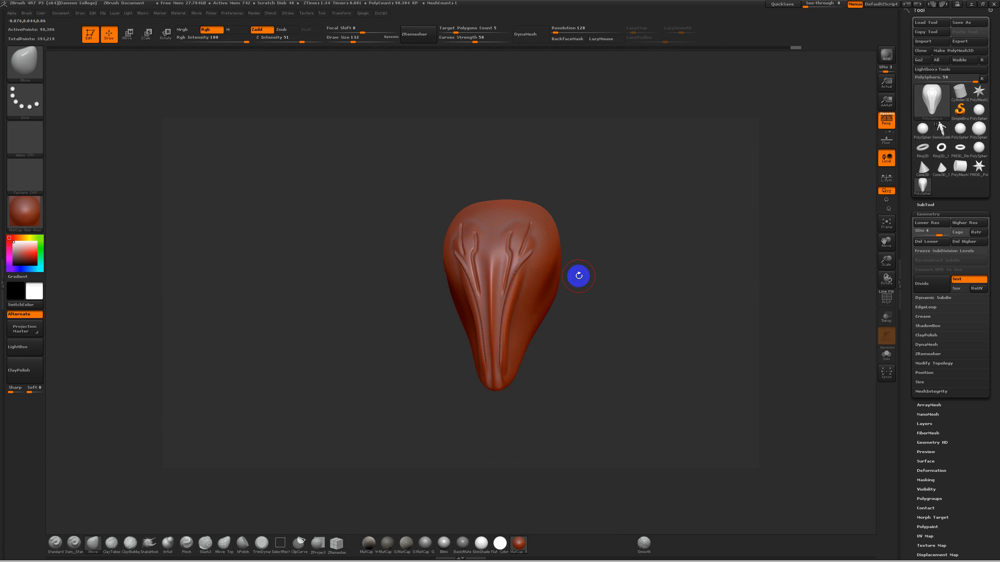
pyautogui.press('space')
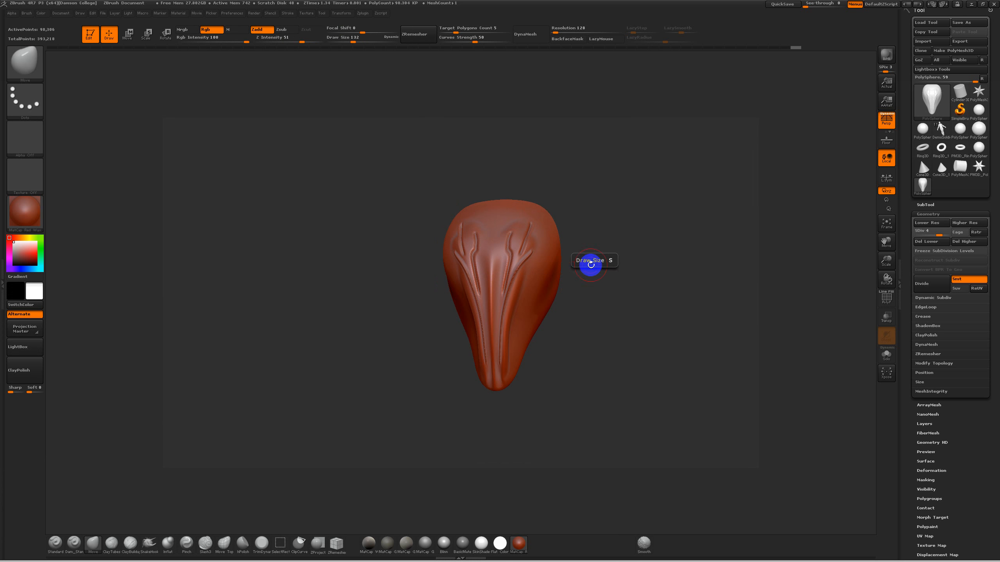
# Smooth the carved grooves across the front and upper part of the tapered form with the Smooth brush.
pyautogui.moveTo(585, 306)
pyautogui.mouseDown()
pyautogui.moveTo(598, 299)
pyautogui.moveTo(578, 320)
pyautogui.mouseUp()
pyautogui.press('shift')
pyautogui.moveTo(530, 272)
pyautogui.keyDown('shift'); pyautogui.mouseDown()
pyautogui.moveTo(494, 371)
pyautogui.moveTo(500, 347)
pyautogui.mouseUp(); pyautogui.keyUp('shift')
pyautogui.keyDown('shift'); pyautogui.moveTo(524, 250); pyautogui.dragTo(509, 238); pyautogui.keyUp('shift')
pyautogui.moveTo(519, 286)
pyautogui.keyDown('shift'); pyautogui.mouseDown()
pyautogui.moveTo(500, 388)
pyautogui.moveTo(511, 273)
pyautogui.moveTo(478, 244)
pyautogui.mouseUp(); pyautogui.keyUp('shift')
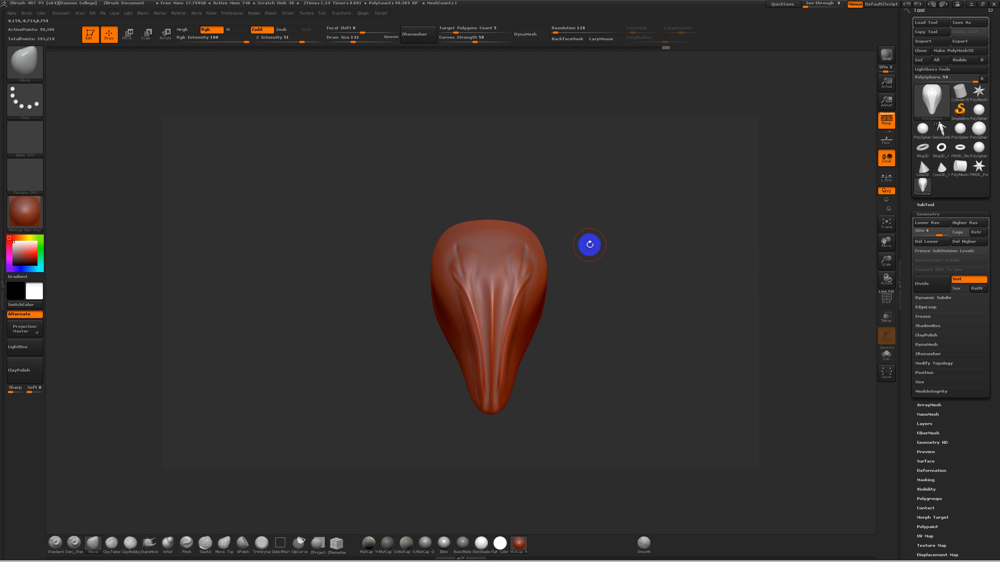
# Switch to the ClayTubes brush and lay a mirrored diagonal clay strip along the form's upper side.
pyautogui.moveTo(620, 288)
pyautogui.mouseDown()
pyautogui.moveTo(599, 283)
pyautogui.moveTo(661, 280)
pyautogui.mouseUp()
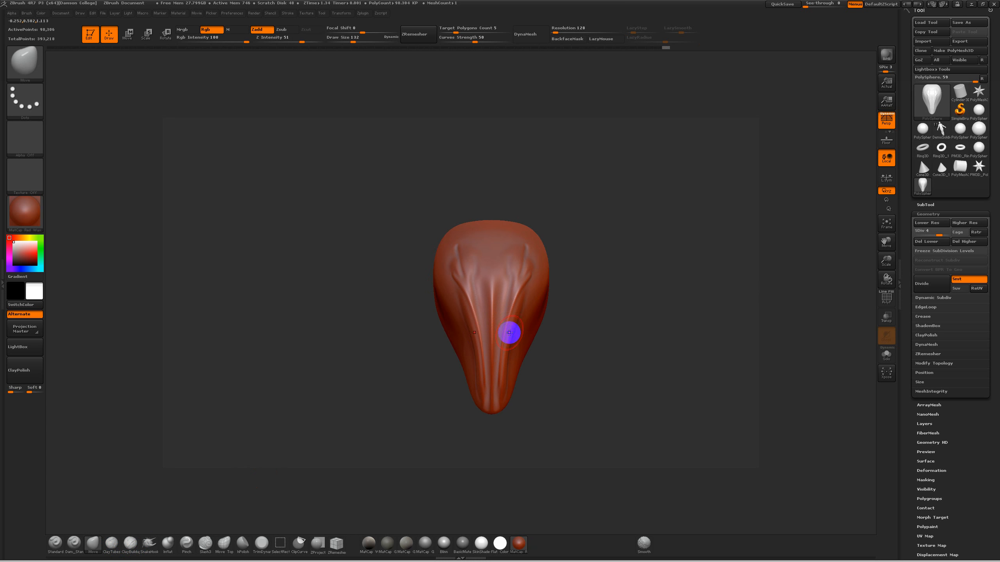
pyautogui.press('b')
pyautogui.press('c')
pyautogui.press('t')
pyautogui.moveTo(545, 271)
pyautogui.mouseDown()
pyautogui.moveTo(563, 286)
pyautogui.moveTo(591, 214)
pyautogui.moveTo(517, 279)
pyautogui.moveTo(606, 200)
pyautogui.moveTo(665, 239)
pyautogui.moveTo(646, 223)
pyautogui.mouseUp()
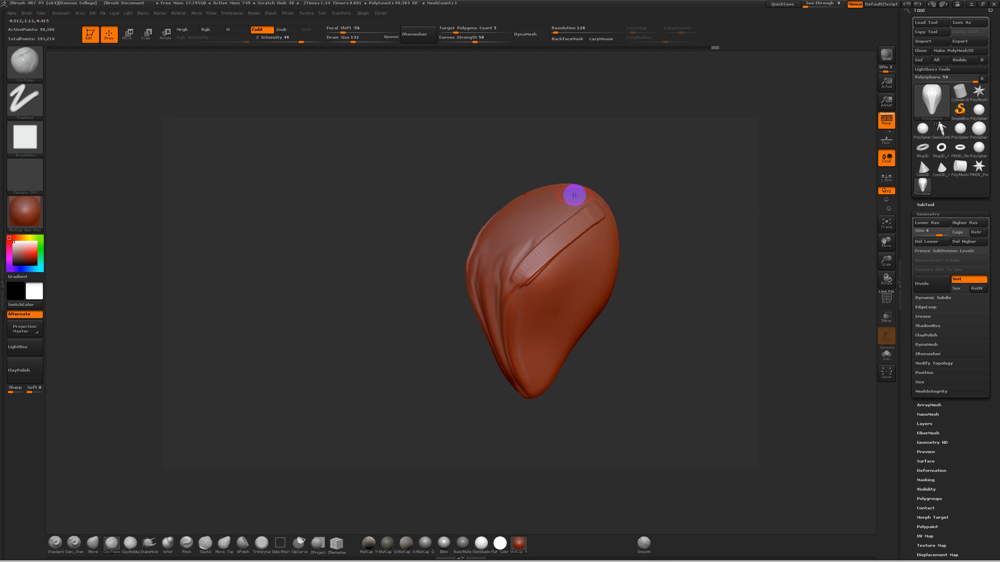
# Switch to the ClayBuildup brush and lay mirrored diagonal clay strips along the side of the form.
pyautogui.moveTo(641, 181)
pyautogui.mouseDown()
pyautogui.moveTo(658, 221)
pyautogui.moveTo(644, 215)
pyautogui.mouseUp()
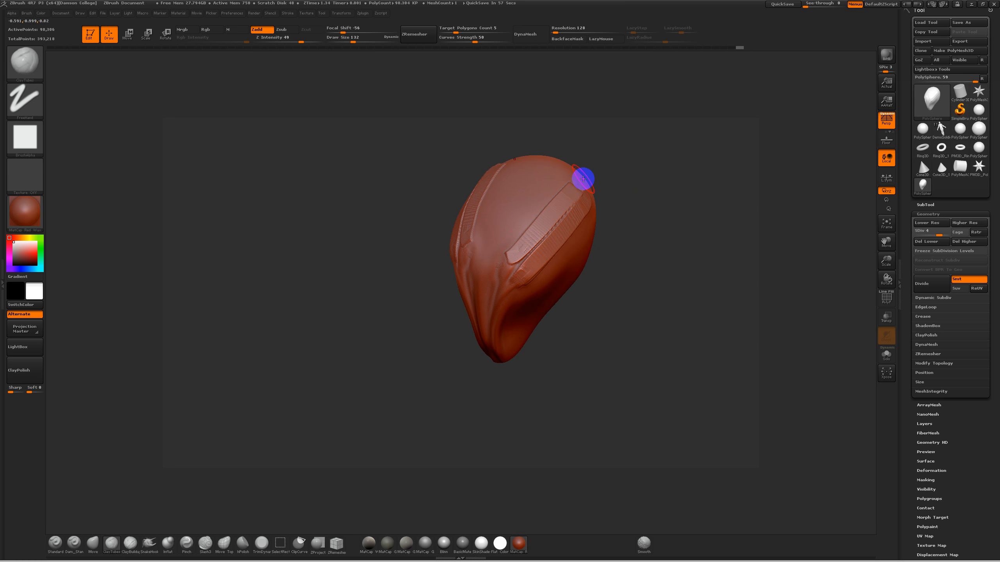
pyautogui.moveTo(596, 279)
pyautogui.mouseDown()
pyautogui.moveTo(605, 249)
pyautogui.moveTo(591, 240)
pyautogui.mouseUp()
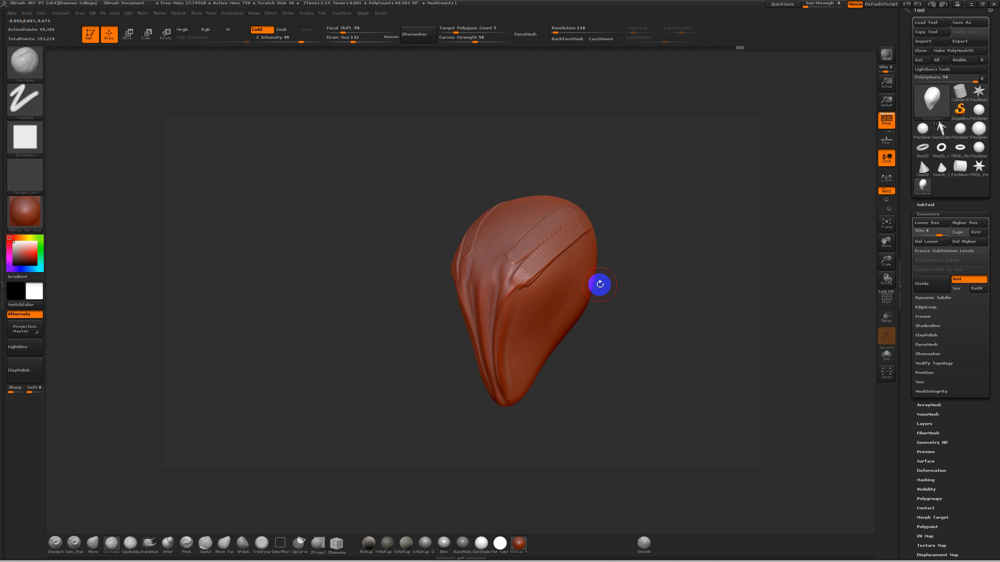
pyautogui.press('b')
pyautogui.press('c')
pyautogui.press('b')
pyautogui.moveTo(620, 268)
pyautogui.mouseDown()
pyautogui.moveTo(599, 252)
pyautogui.moveTo(548, 317)
pyautogui.mouseUp()
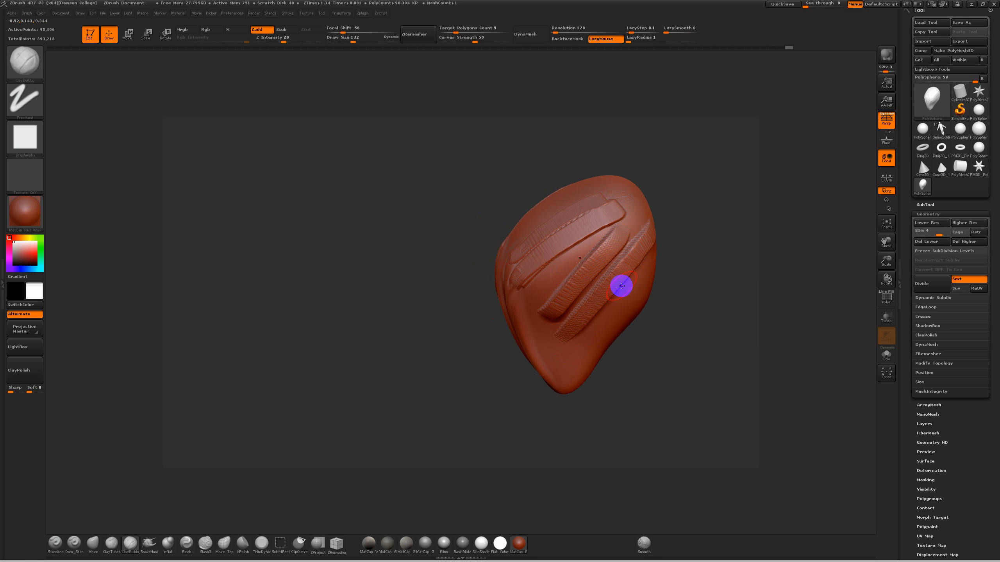
pyautogui.moveTo(686, 281)
pyautogui.mouseDown()
pyautogui.moveTo(706, 279)
pyautogui.moveTo(674, 271)
pyautogui.moveTo(661, 306)
pyautogui.moveTo(654, 262)
pyautogui.mouseUp()
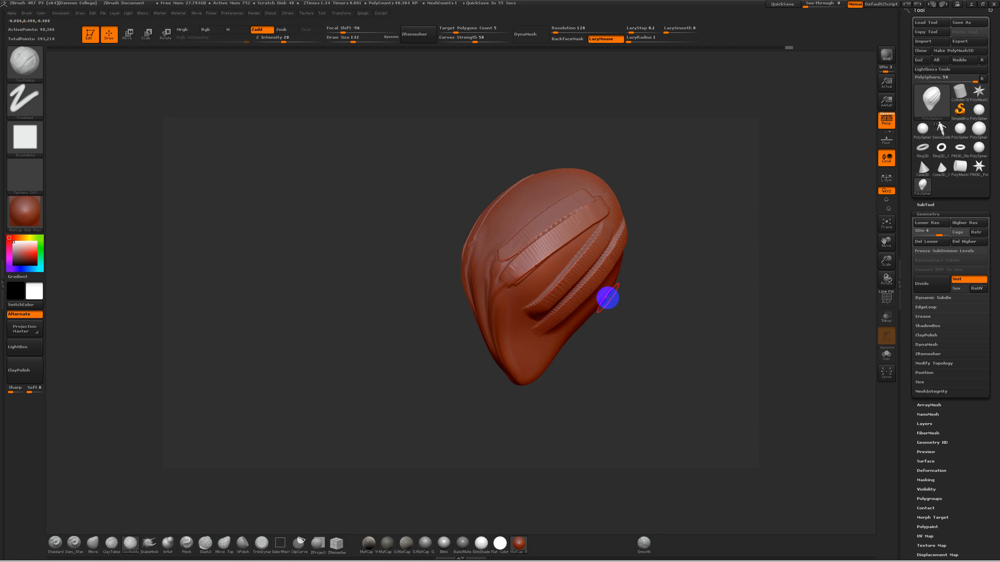
pyautogui.moveTo(665, 310)
pyautogui.mouseDown()
pyautogui.moveTo(697, 300)
pyautogui.moveTo(656, 313)
pyautogui.moveTo(636, 299)
pyautogui.mouseUp()
# Smooth the diagonal clay strips on the side and upper part of the form with the Smooth brush.
pyautogui.press('shift')
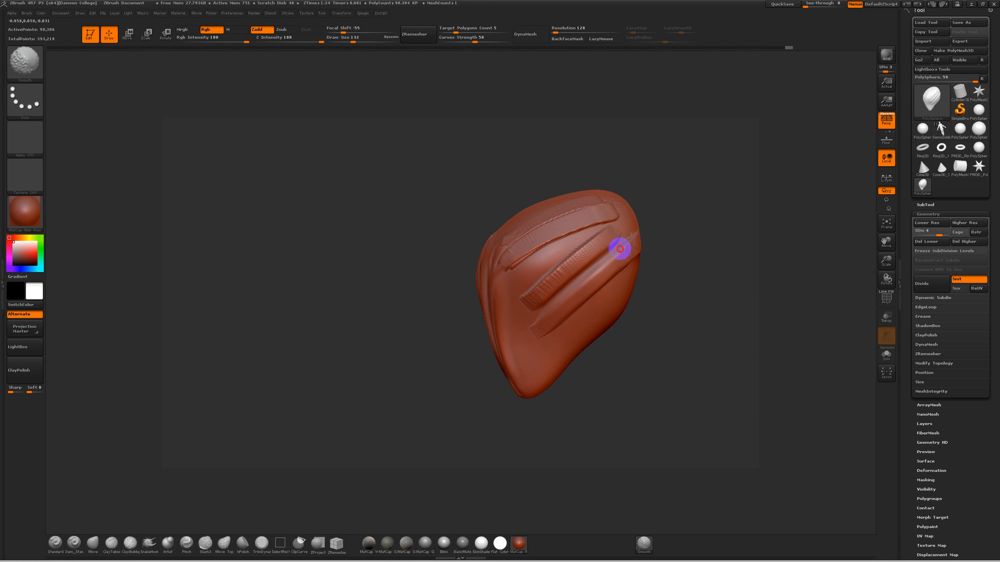
pyautogui.moveTo(663, 228); pyautogui.dragTo(641, 203)
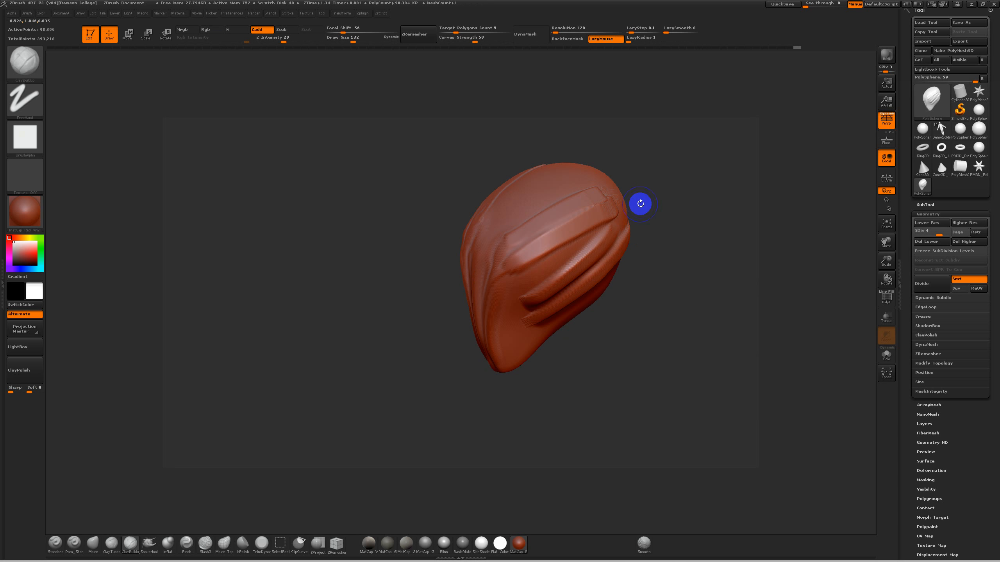
pyautogui.press('shift')
pyautogui.moveTo(535, 233)
pyautogui.keyDown('shift'); pyautogui.mouseDown()
pyautogui.moveTo(527, 279)
pyautogui.moveTo(538, 301)
pyautogui.moveTo(570, 254)
pyautogui.mouseUp(); pyautogui.keyUp('shift')
pyautogui.moveTo(634, 315)
pyautogui.mouseDown()
pyautogui.moveTo(666, 288)
pyautogui.moveTo(661, 276)
pyautogui.mouseUp()
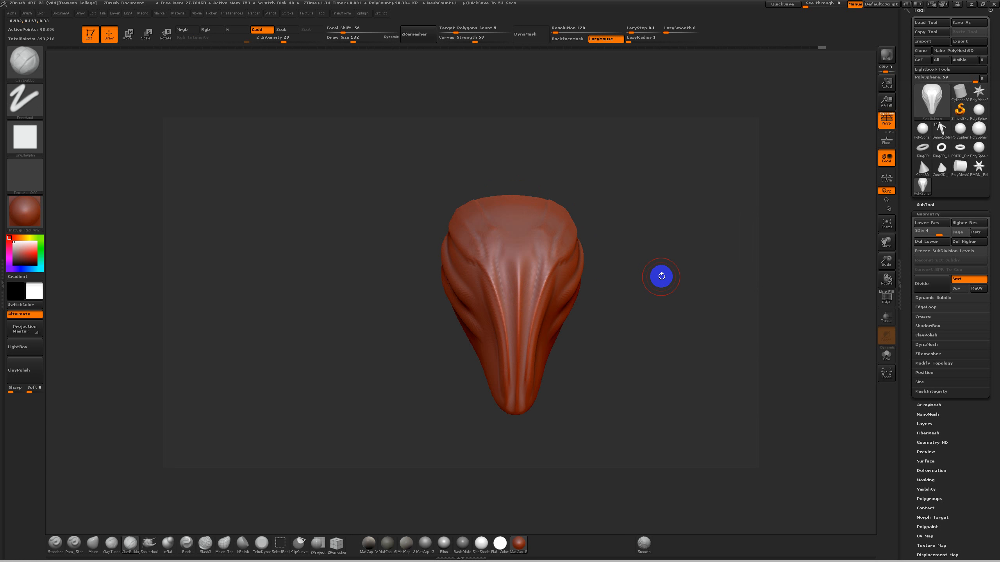
# Examine the smoothed clay ridges on the form from the front, the top and the side.
pyautogui.moveTo(661, 276)
pyautogui.mouseDown()
pyautogui.moveTo(611, 270)
pyautogui.moveTo(612, 301)
pyautogui.mouseUp()
pyautogui.moveTo(643, 264)
pyautogui.mouseDown()
pyautogui.moveTo(653, 257)
pyautogui.moveTo(605, 266)
pyautogui.moveTo(623, 259)
pyautogui.moveTo(623, 274)
pyautogui.moveTo(643, 282)
pyautogui.moveTo(630, 291)
pyautogui.moveTo(669, 299)
pyautogui.moveTo(629, 291)
pyautogui.moveTo(636, 248)
pyautogui.moveTo(598, 257)
pyautogui.moveTo(652, 274)
pyautogui.moveTo(618, 260)
pyautogui.moveTo(647, 281)
pyautogui.moveTo(616, 279)
pyautogui.moveTo(656, 277)
pyautogui.moveTo(626, 257)
pyautogui.moveTo(624, 298)
pyautogui.mouseUp()
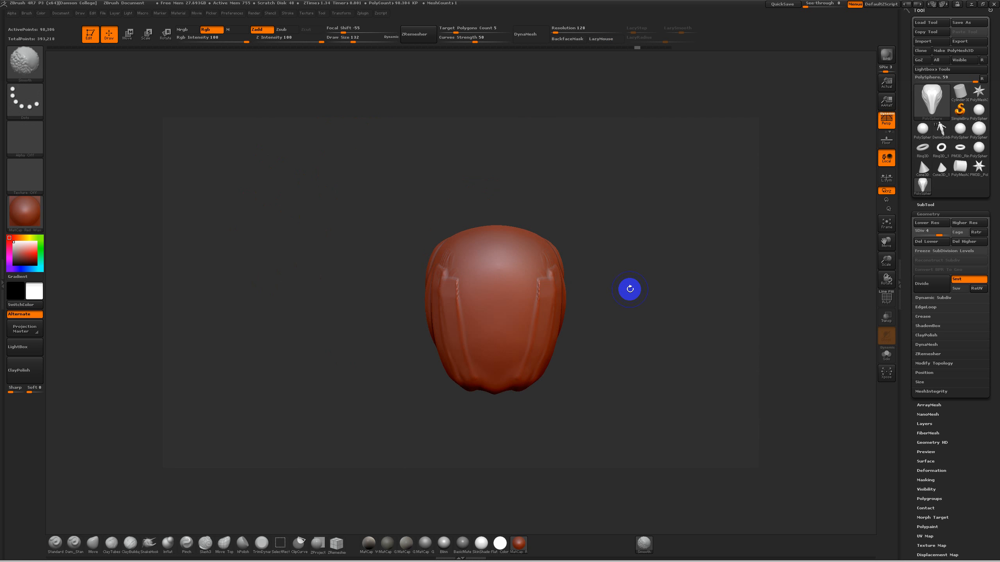
pyautogui.moveTo(585, 308)
pyautogui.mouseDown()
pyautogui.moveTo(627, 296)
pyautogui.moveTo(608, 300)
pyautogui.moveTo(620, 226)
pyautogui.moveTo(622, 360)
pyautogui.moveTo(690, 239)
pyautogui.moveTo(700, 306)
pyautogui.moveTo(661, 232)
pyautogui.moveTo(674, 311)
pyautogui.mouseUp()
pyautogui.moveTo(679, 231)
pyautogui.mouseDown()
pyautogui.moveTo(692, 263)
pyautogui.moveTo(694, 244)
pyautogui.mouseUp()
pyautogui.moveTo(692, 301)
pyautogui.mouseDown()
pyautogui.moveTo(632, 301)
pyautogui.moveTo(632, 292)
pyautogui.moveTo(682, 290)
pyautogui.mouseUp()
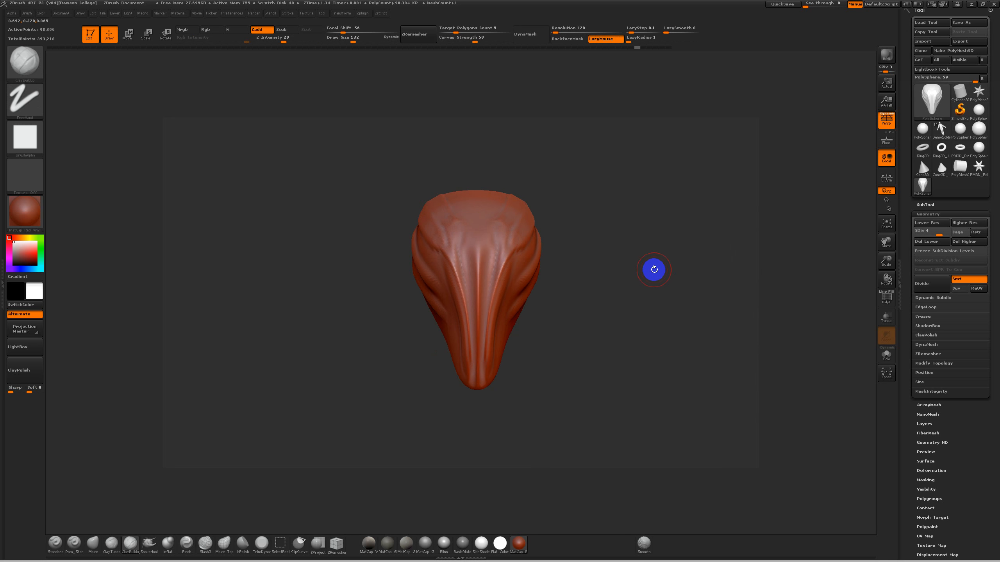
pyautogui.press('shift')
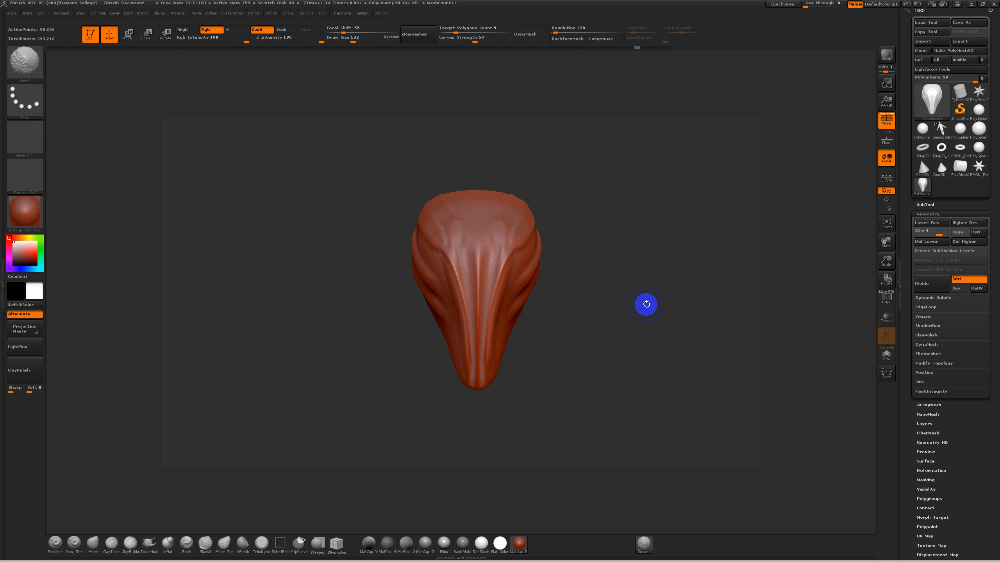
pyautogui.moveTo(645, 283)
pyautogui.mouseDown()
pyautogui.moveTo(627, 203)
pyautogui.moveTo(632, 360)
pyautogui.moveTo(612, 187)
pyautogui.moveTo(623, 279)
pyautogui.moveTo(588, 397)
pyautogui.moveTo(503, 394)
pyautogui.moveTo(647, 353)
pyautogui.moveTo(652, 402)
pyautogui.moveTo(684, 365)
pyautogui.moveTo(652, 257)
pyautogui.moveTo(625, 210)
pyautogui.moveTo(680, 298)
pyautogui.moveTo(636, 294)
pyautogui.moveTo(632, 302)
pyautogui.moveTo(646, 299)
pyautogui.moveTo(632, 313)
pyautogui.moveTo(620, 297)
pyautogui.moveTo(626, 324)
pyautogui.moveTo(618, 310)
pyautogui.moveTo(627, 301)
pyautogui.mouseUp()
pyautogui.moveTo(643, 262); pyautogui.dragTo(636, 339)
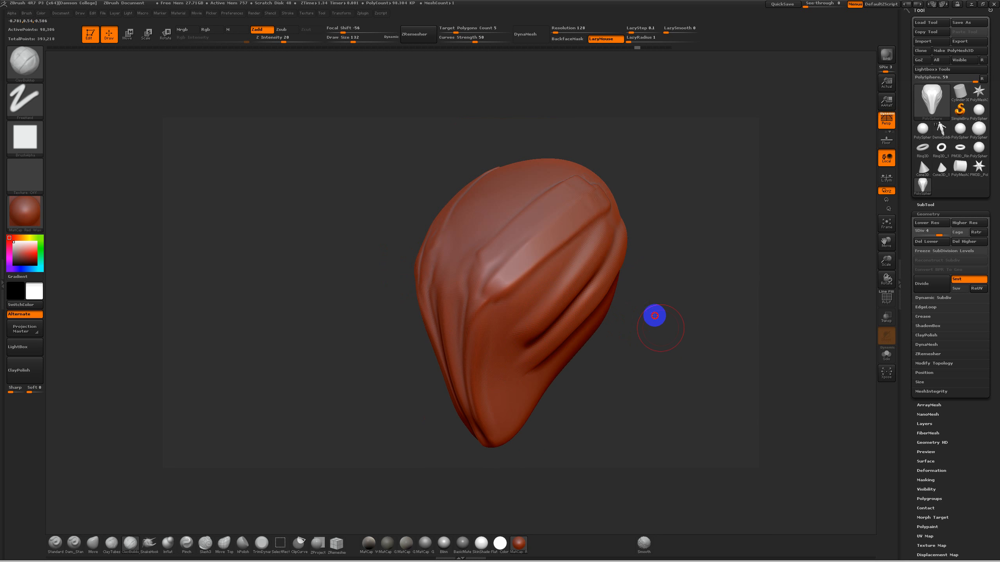
# Try a ClayBuildup strip across the lower side of the form and undo it.
pyautogui.moveTo(659, 329); pyautogui.dragTo(659, 319)
pyautogui.moveTo(490, 370); pyautogui.dragTo(554, 296)
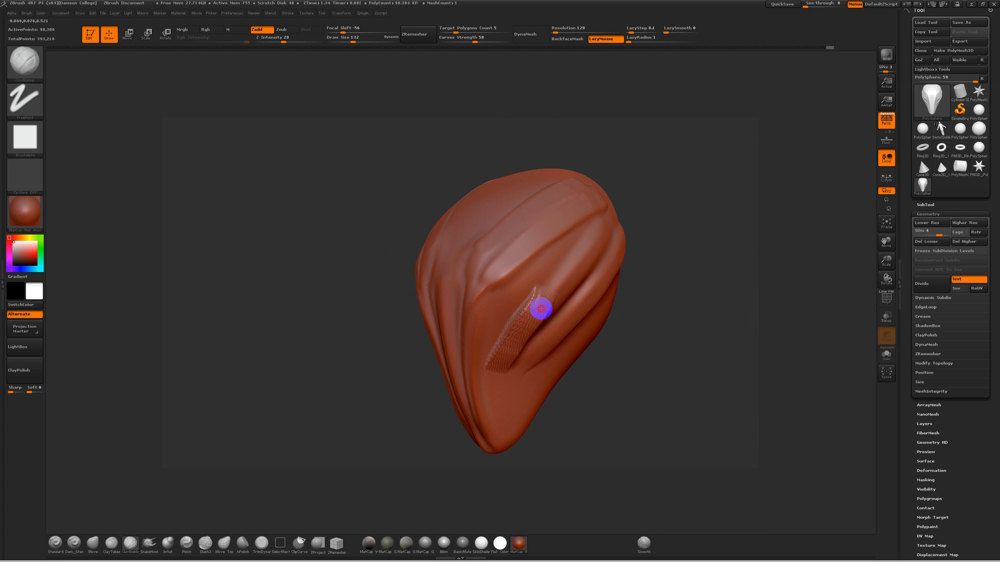
pyautogui.hotkey('ctrl', 'z')
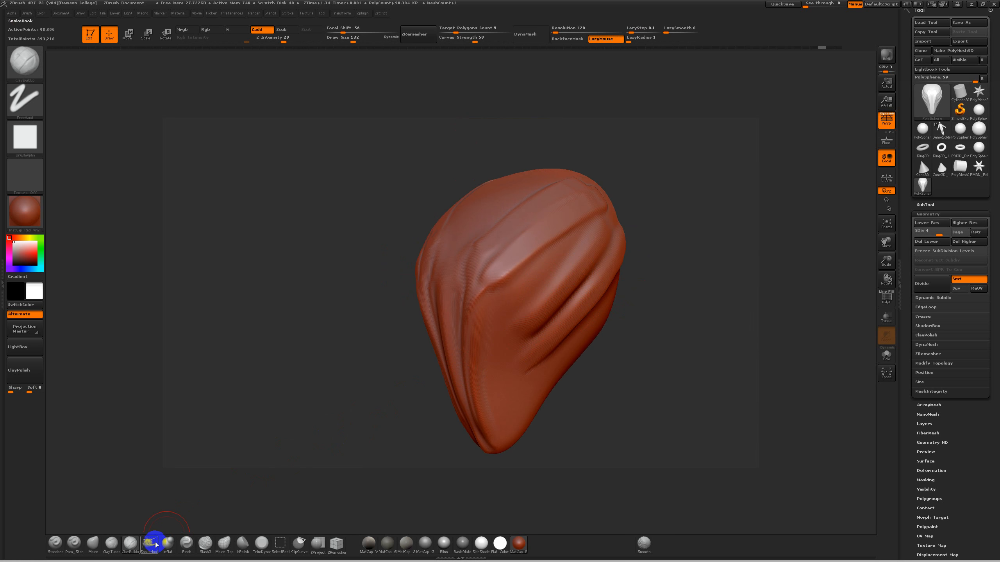
# Switch to the ClayTubes brush, add a diagonal strip across the lower side and smooth it into the surface.
pyautogui.click(112, 549)
pyautogui.moveTo(490, 361); pyautogui.dragTo(538, 304)
pyautogui.moveTo(650, 288)
pyautogui.mouseDown()
pyautogui.moveTo(665, 279)
pyautogui.moveTo(636, 277)
pyautogui.mouseUp()
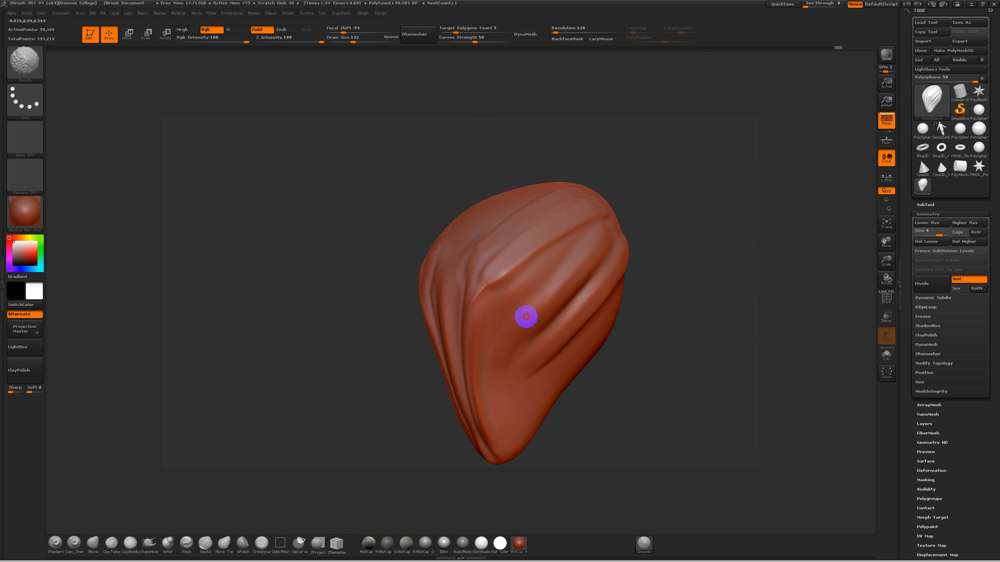
pyautogui.moveTo(634, 320)
pyautogui.mouseDown()
pyautogui.moveTo(650, 315)
pyautogui.moveTo(594, 334)
pyautogui.moveTo(631, 312)
pyautogui.moveTo(598, 306)
pyautogui.mouseUp()
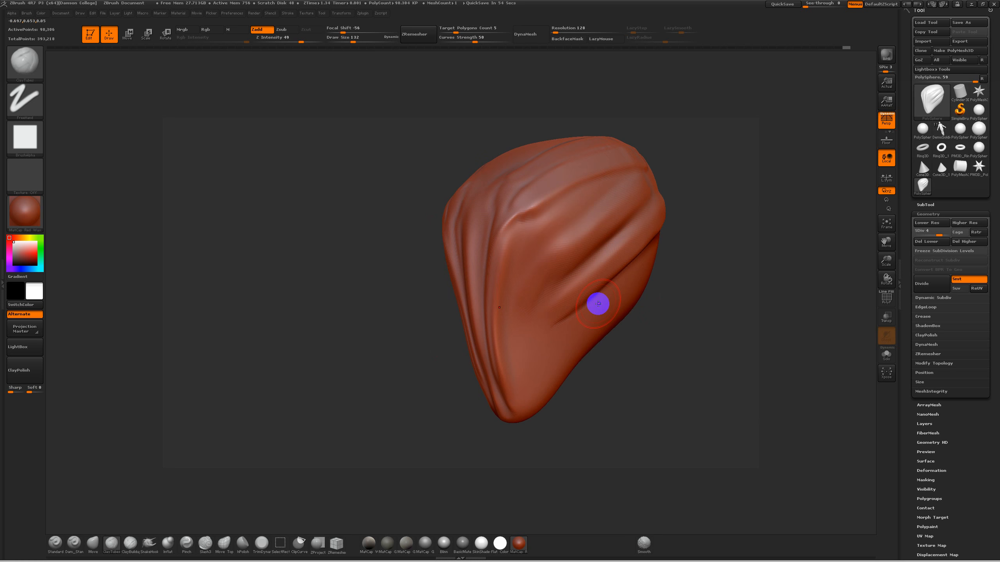
# Paint a mask over the form's front and top, leaving the ridged sides unmasked.
pyautogui.moveTo(687, 294)
pyautogui.mouseDown()
pyautogui.moveTo(652, 308)
pyautogui.moveTo(645, 294)
pyautogui.mouseUp()
pyautogui.press('ctrl')
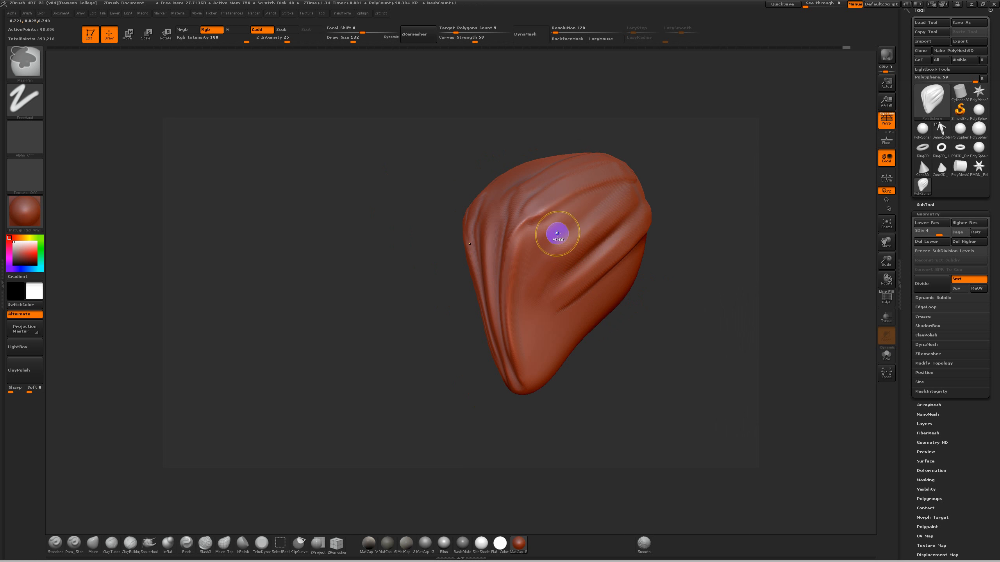
pyautogui.moveTo(611, 181)
pyautogui.keyDown('ctrl'); pyautogui.mouseDown()
pyautogui.moveTo(544, 233)
pyautogui.moveTo(518, 296)
pyautogui.moveTo(516, 378)
pyautogui.moveTo(507, 355)
pyautogui.moveTo(516, 236)
pyautogui.moveTo(496, 274)
pyautogui.moveTo(510, 234)
pyautogui.moveTo(567, 176)
pyautogui.moveTo(493, 214)
pyautogui.moveTo(536, 177)
pyautogui.moveTo(499, 195)
pyautogui.moveTo(584, 171)
pyautogui.moveTo(523, 177)
pyautogui.moveTo(596, 156)
pyautogui.moveTo(636, 150)
pyautogui.moveTo(647, 162)
pyautogui.moveTo(637, 170)
pyautogui.moveTo(564, 154)
pyautogui.moveTo(674, 154)
pyautogui.moveTo(665, 172)
pyautogui.mouseUp(); pyautogui.keyUp('ctrl')
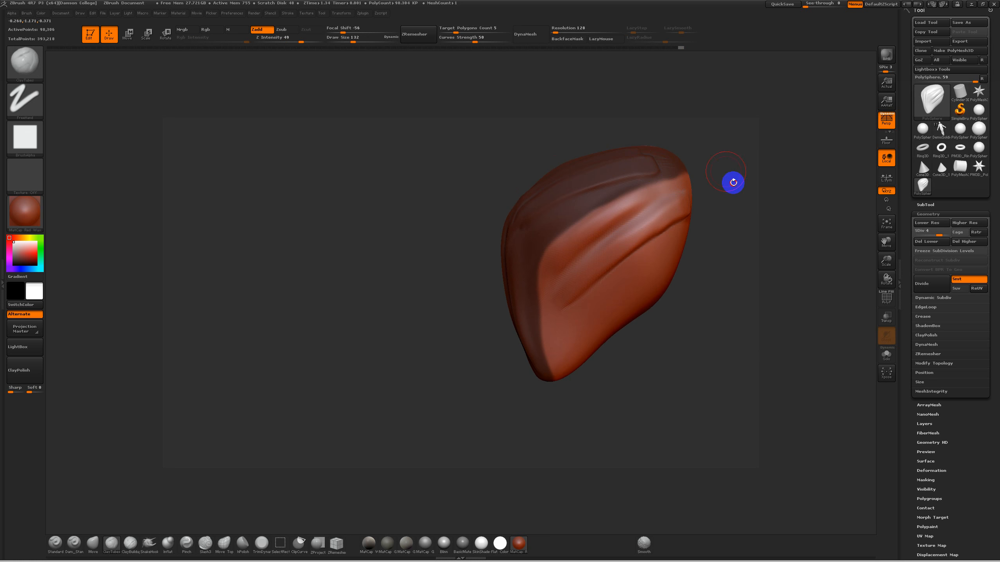
pyautogui.moveTo(726, 170); pyautogui.dragTo(748, 197)
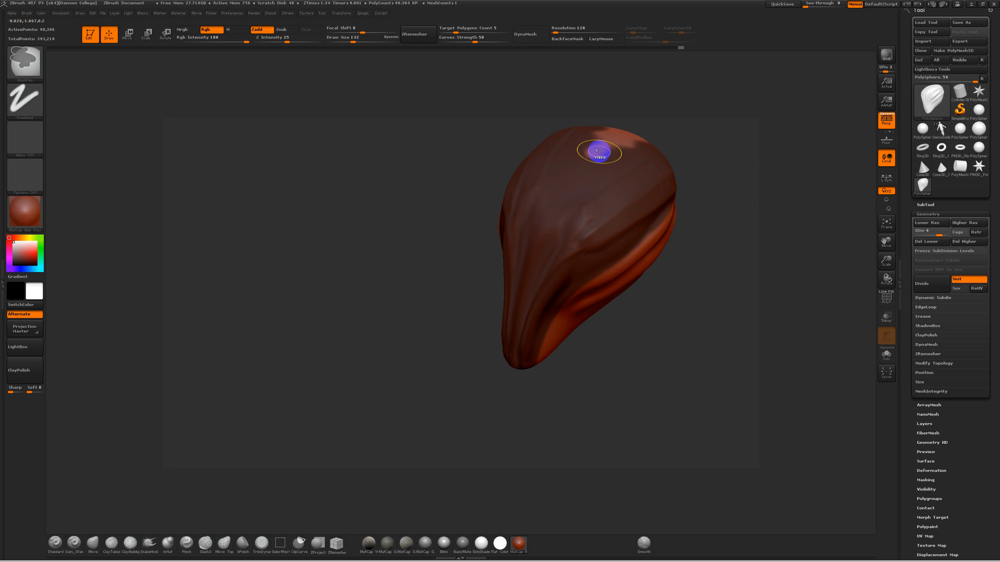
pyautogui.moveTo(666, 153)
pyautogui.mouseDown()
pyautogui.moveTo(690, 172)
pyautogui.moveTo(724, 159)
pyautogui.moveTo(692, 250)
pyautogui.mouseUp()
pyautogui.press('ctrl')
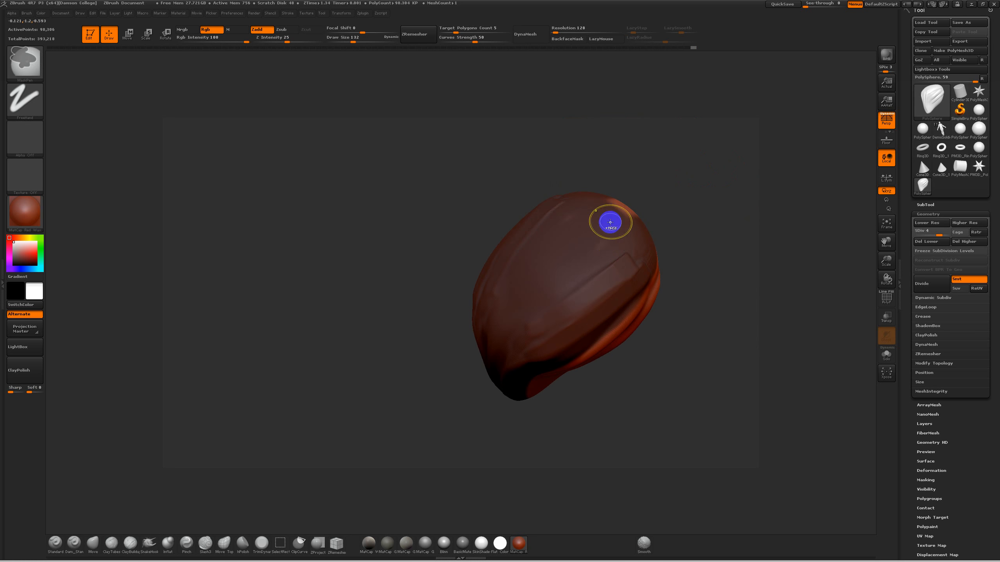
pyautogui.moveTo(665, 205)
pyautogui.mouseDown()
pyautogui.moveTo(685, 201)
pyautogui.moveTo(692, 271)
pyautogui.mouseUp()
pyautogui.moveTo(707, 216)
pyautogui.mouseDown()
pyautogui.moveTo(674, 226)
pyautogui.moveTo(640, 257)
pyautogui.mouseUp()
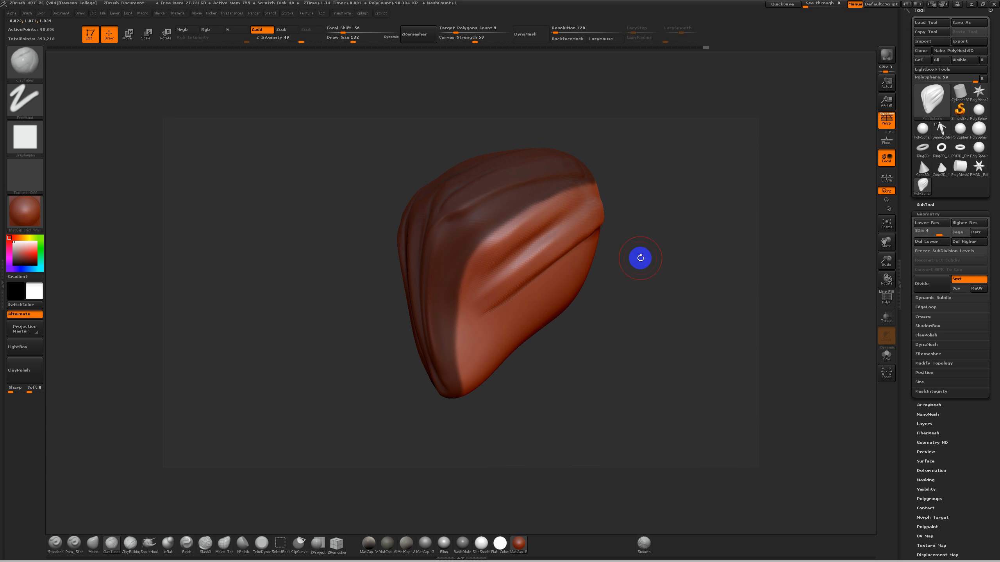
# Blur the edge of the painted mask and sharpen it back to a crisp border.
pyautogui.press('ctrl')
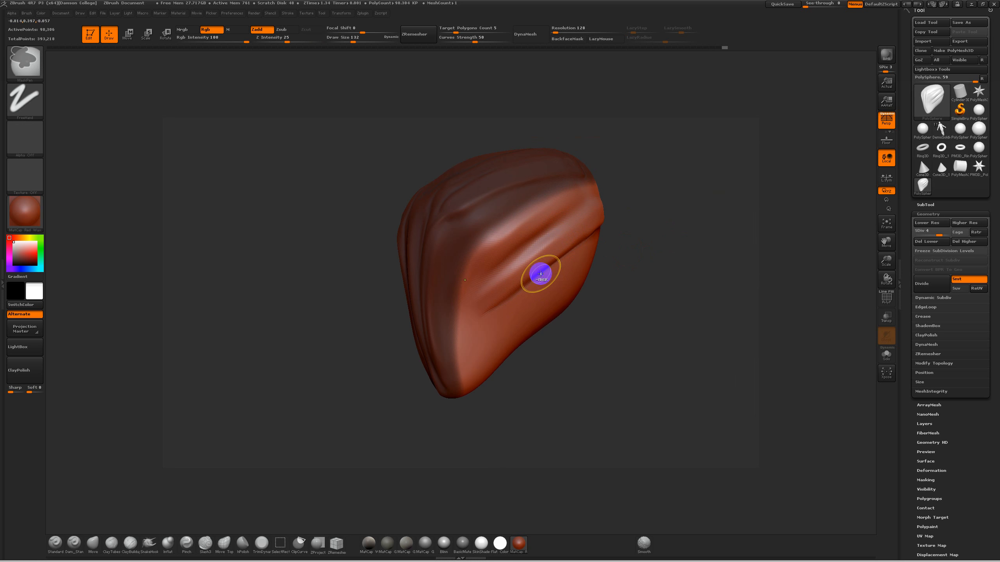
pyautogui.keyDown('ctrl'); pyautogui.keyDown('alt'); pyautogui.click(542, 264); pyautogui.keyUp('alt'); pyautogui.keyUp('ctrl')
pyautogui.keyDown('ctrl'); pyautogui.keyDown('alt'); pyautogui.click(542, 264); pyautogui.keyUp('alt'); pyautogui.keyUp('ctrl')
pyautogui.keyDown('ctrl'); pyautogui.keyDown('alt'); pyautogui.click(540, 265); pyautogui.keyUp('alt'); pyautogui.keyUp('ctrl')
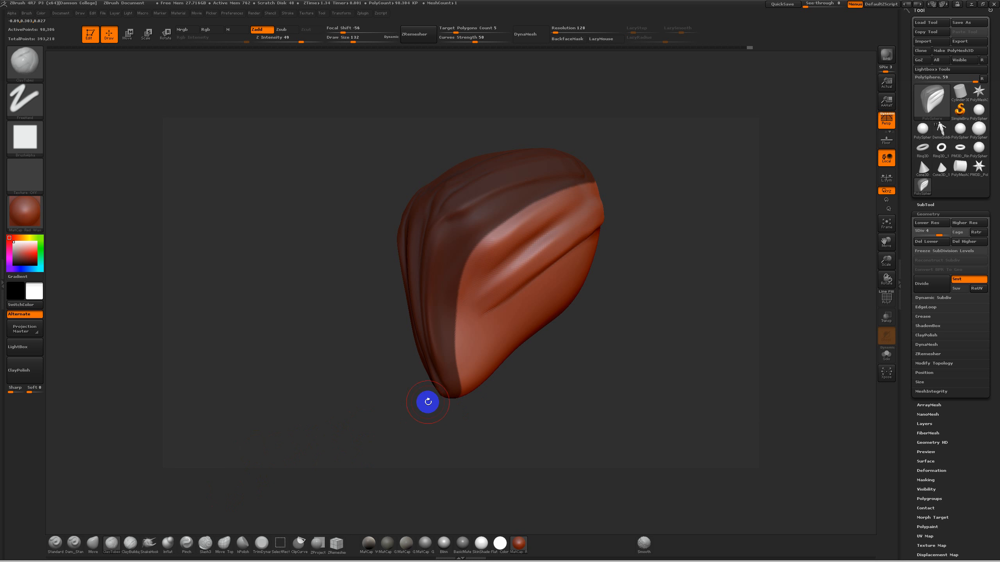
# Switch to the Move brush with draw size 525 and pull the unmasked sides outward along the mask's edge.
pyautogui.press('b')
pyautogui.press('m')
pyautogui.press('v')
pyautogui.press('s')
pyautogui.moveTo(601, 271)
pyautogui.mouseDown()
pyautogui.moveTo(618, 281)
pyautogui.moveTo(663, 268)
pyautogui.moveTo(627, 255)
pyautogui.mouseUp()
pyautogui.moveTo(515, 238); pyautogui.dragTo(533, 241)
pyautogui.moveTo(478, 299); pyautogui.dragTo(482, 312)
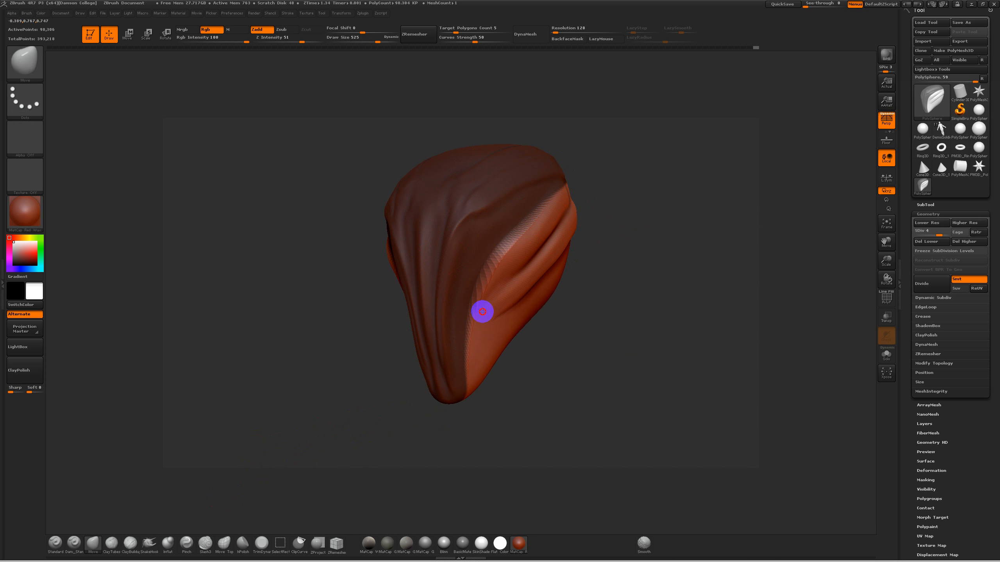
pyautogui.moveTo(562, 192); pyautogui.dragTo(579, 194)
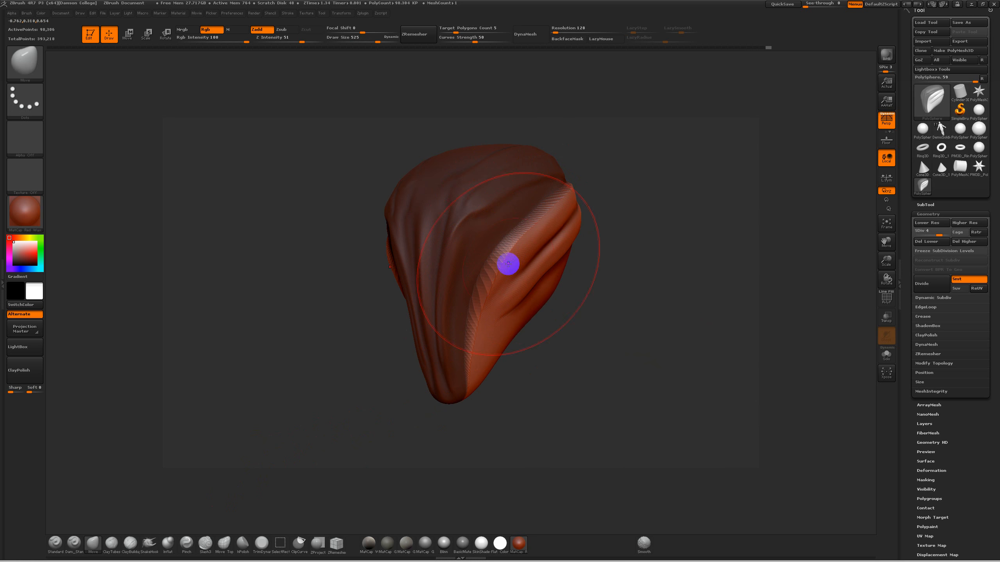
pyautogui.moveTo(510, 276); pyautogui.dragTo(519, 278)
# Invert the mask so it covers the pulled-out sides instead of the form's front and top.
pyautogui.moveTo(585, 299); pyautogui.dragTo(630, 228)
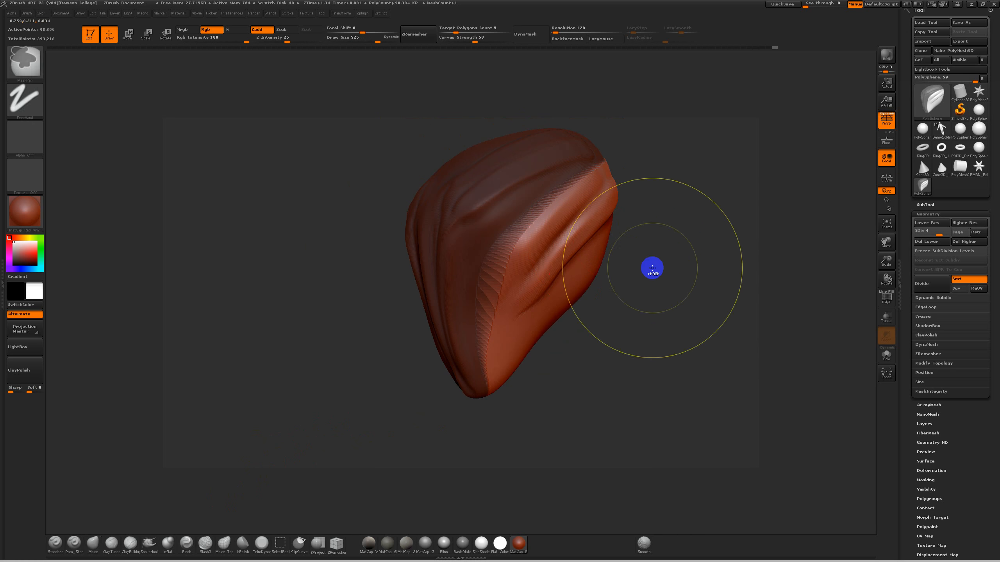
pyautogui.press('ctrl')
pyautogui.press('ctrl')
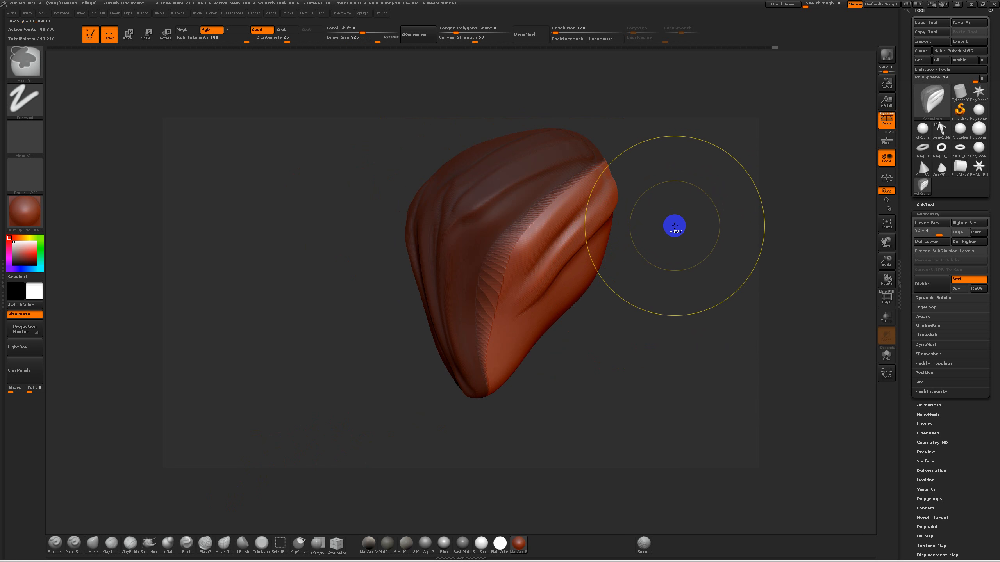
pyautogui.keyDown('ctrl'); pyautogui.click(698, 205); pyautogui.keyUp('ctrl')
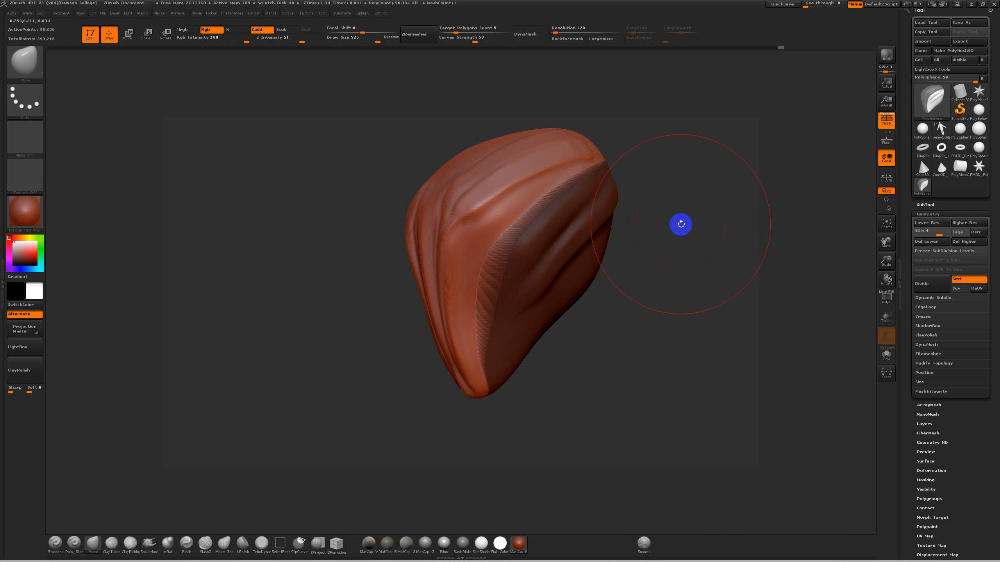
pyautogui.keyDown('ctrl'); pyautogui.click(691, 221); pyautogui.keyUp('ctrl')
pyautogui.keyDown('ctrl'); pyautogui.click(691, 218); pyautogui.keyUp('ctrl')
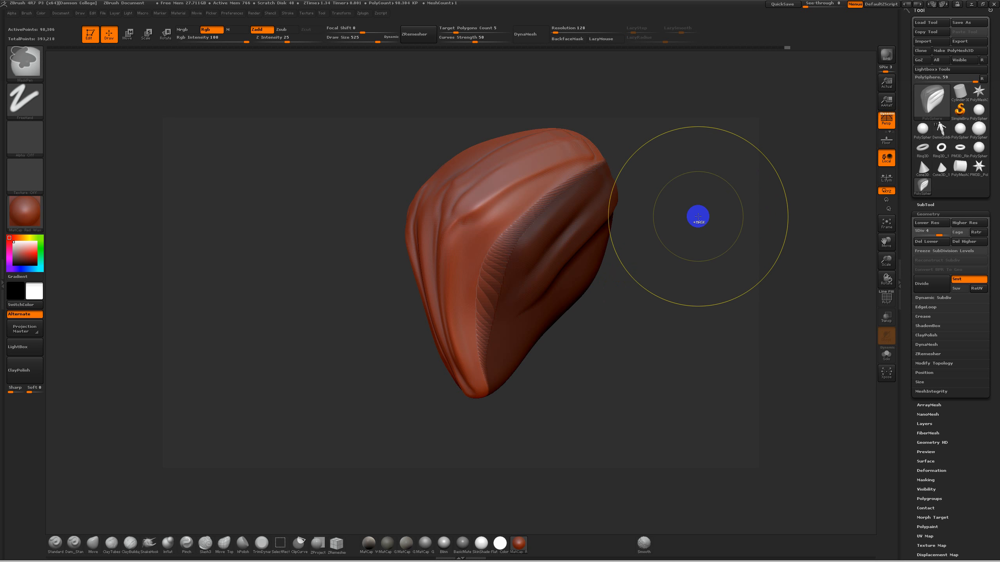
pyautogui.moveTo(697, 236); pyautogui.dragTo(692, 230)
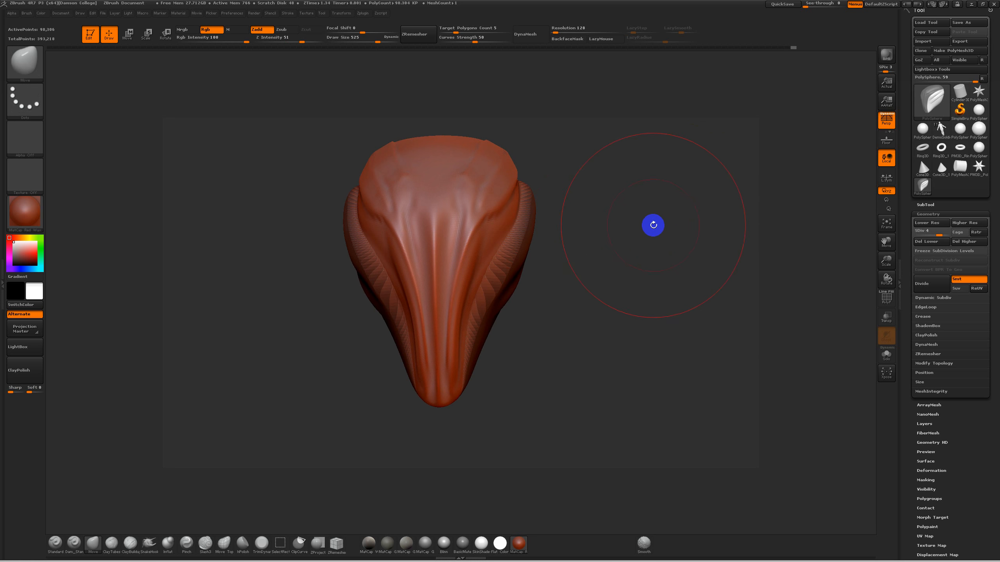
pyautogui.moveTo(619, 287); pyautogui.dragTo(606, 273)
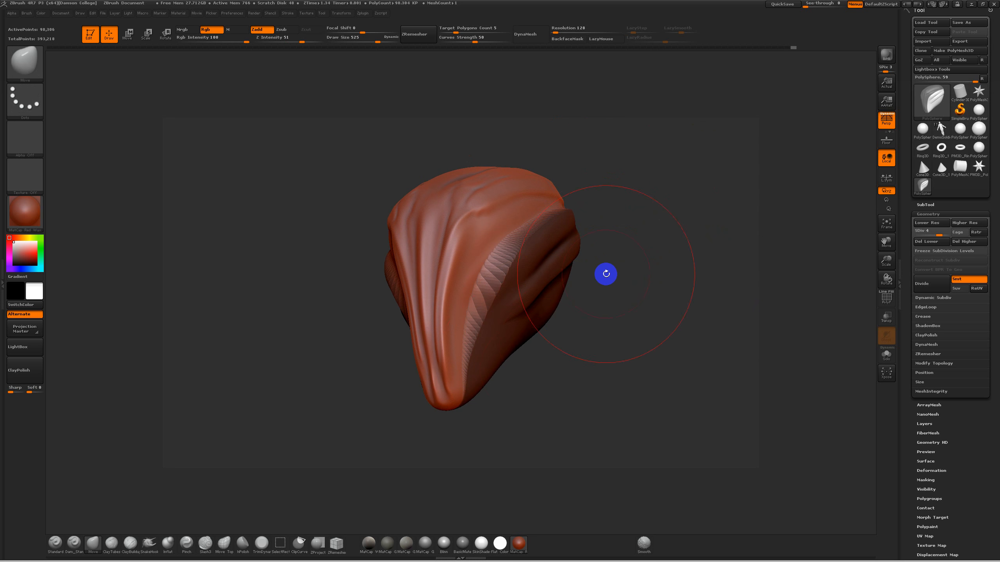
# Switch to the Dam_Standard brush at a smaller draw size and carve a groove along the mask's border.
pyautogui.press('s')
pyautogui.moveTo(564, 316); pyautogui.dragTo(538, 318)
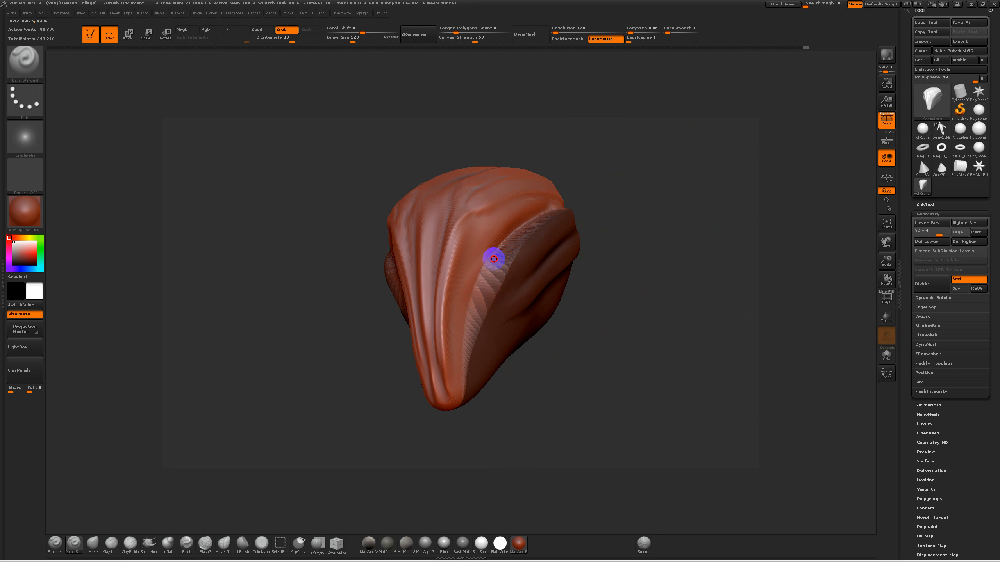
pyautogui.moveTo(487, 411)
pyautogui.mouseDown()
pyautogui.moveTo(638, 301)
pyautogui.moveTo(654, 244)
pyautogui.moveTo(673, 232)
pyautogui.moveTo(645, 257)
pyautogui.moveTo(634, 246)
pyautogui.mouseUp()
# Toggle the mask's inversion to compare both areas, ending with the sides masked, and clear the mask.
pyautogui.keyDown('ctrl'); pyautogui.click(675, 225); pyautogui.keyUp('ctrl')
pyautogui.keyDown('ctrl'); pyautogui.click(657, 232); pyautogui.keyUp('ctrl')
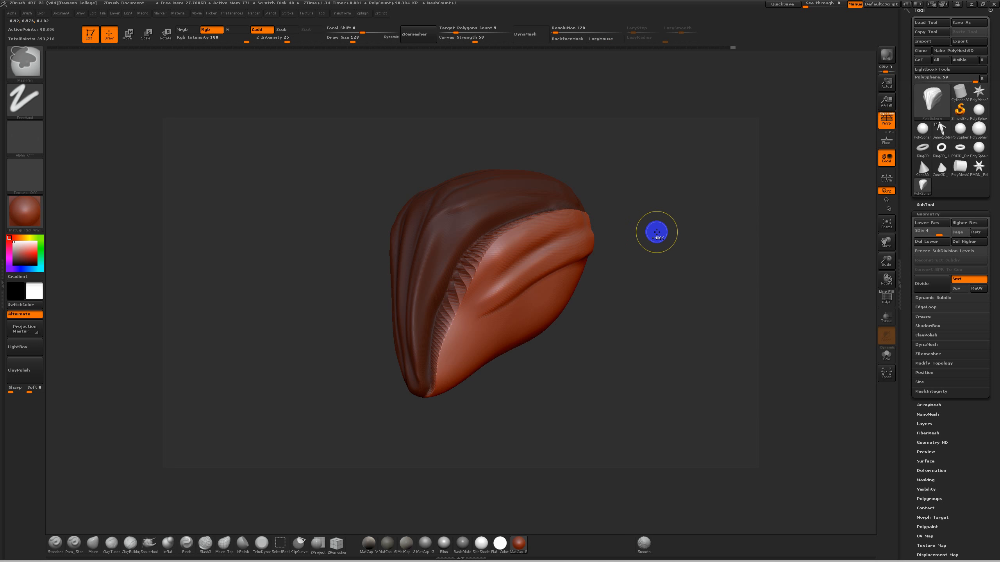
pyautogui.keyDown('ctrl'); pyautogui.click(660, 234); pyautogui.keyUp('ctrl')
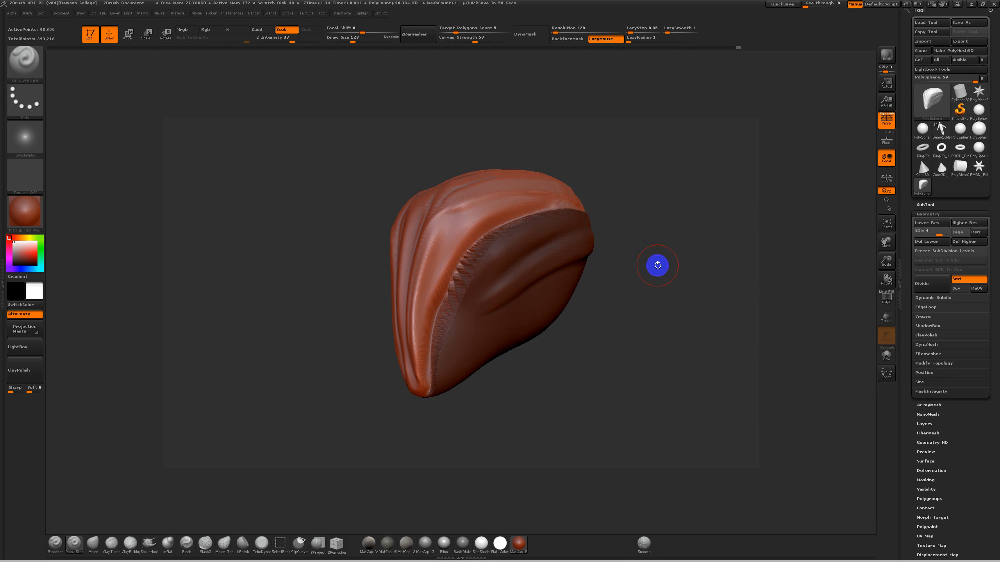
pyautogui.moveTo(656, 290)
pyautogui.mouseDown()
pyautogui.moveTo(632, 301)
pyautogui.moveTo(663, 287)
pyautogui.mouseUp()
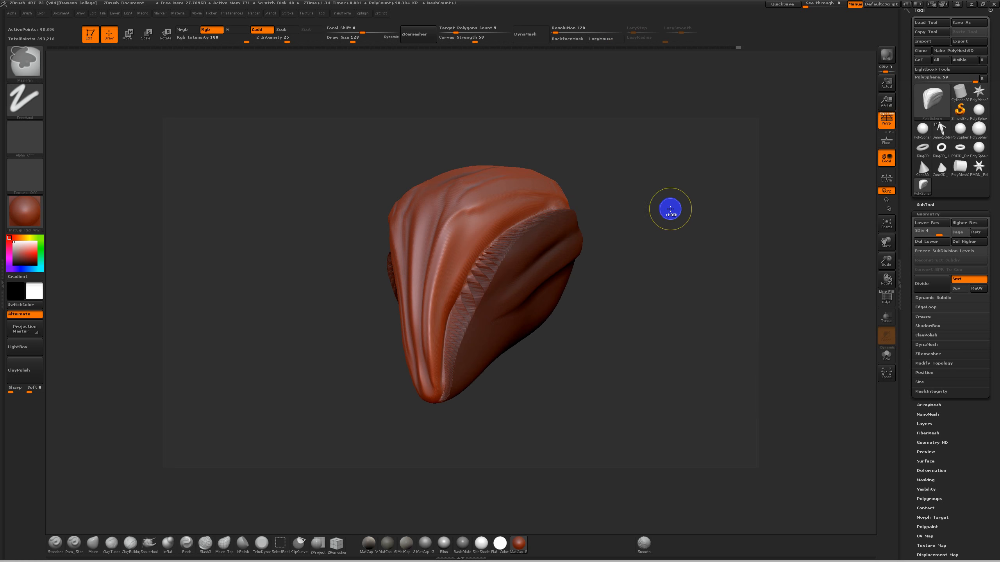
pyautogui.keyDown('ctrl'); pyautogui.moveTo(675, 230); pyautogui.dragTo(653, 267); pyautogui.keyUp('ctrl')
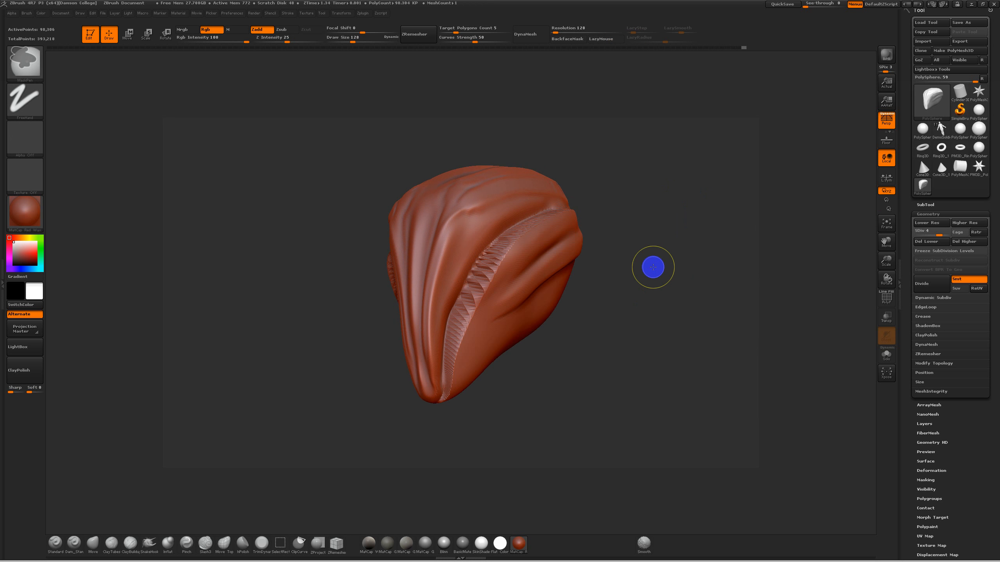
# Raise the mesh to its highest subdivision level and divide it once more to level 6.
pyautogui.moveTo(646, 304); pyautogui.dragTo(646, 275)
pyautogui.press('d')
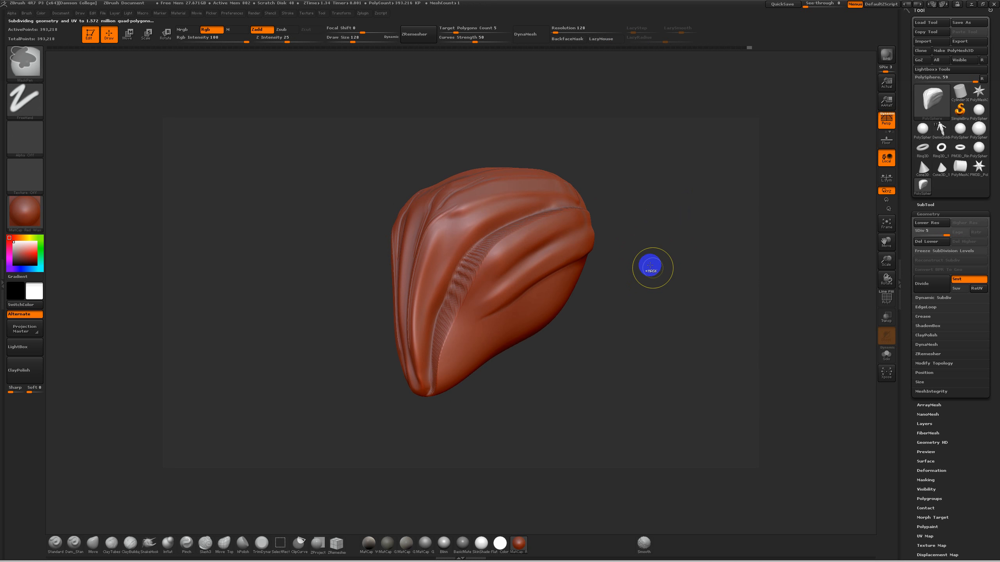
pyautogui.hotkey('ctrl', 'd')
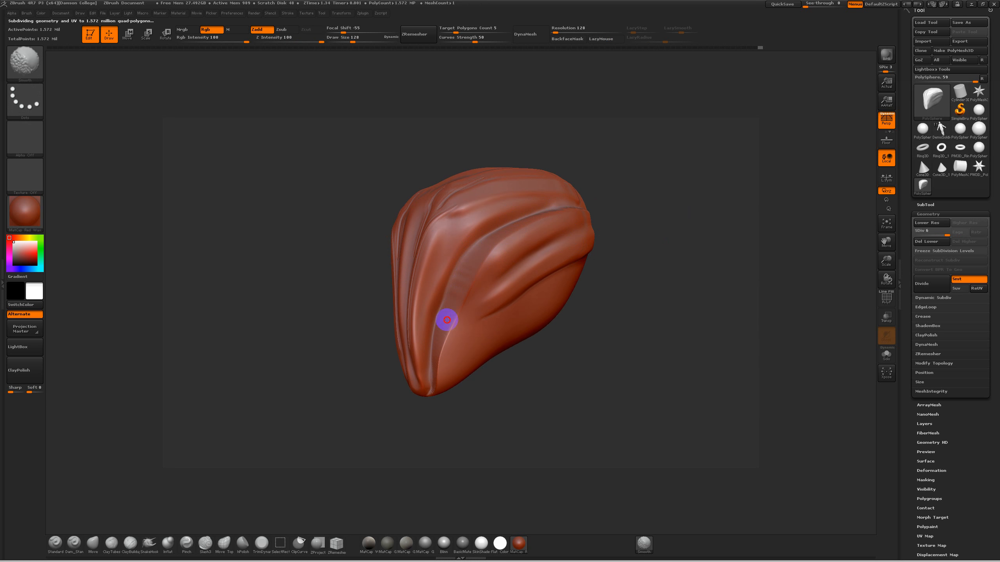
pyautogui.moveTo(676, 272); pyautogui.dragTo(669, 277)
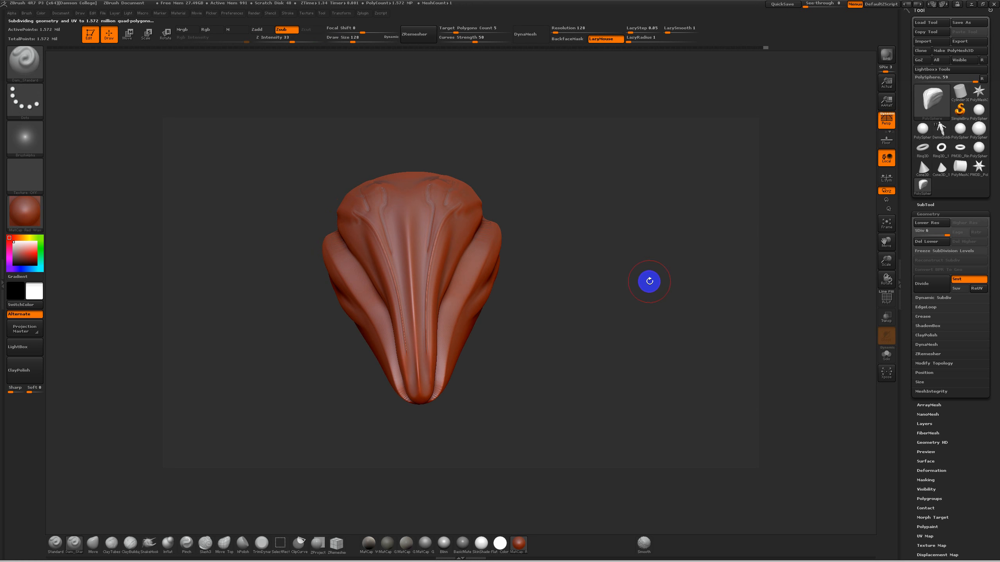
pyautogui.moveTo(602, 324); pyautogui.dragTo(600, 316)
# Face the form from the front, isolate part of it with a SelectRect selection, and restore the full mesh.
pyautogui.keyDown('shift'); pyautogui.moveTo(662, 301); pyautogui.dragTo(707, 317); pyautogui.keyUp('shift')
pyautogui.hotkey('ctrl', 'shift')
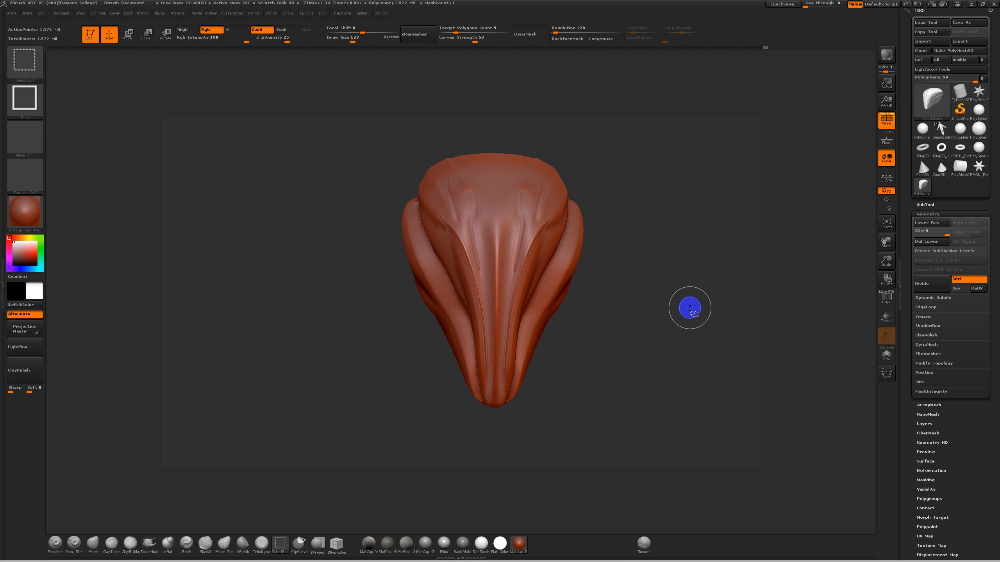
pyautogui.keyDown('ctrl'); pyautogui.keyDown('shift'); pyautogui.moveTo(704, 233); pyautogui.dragTo(371, 463); pyautogui.keyUp('shift'); pyautogui.keyUp('ctrl')
pyautogui.keyDown('ctrl'); pyautogui.keyDown('shift'); pyautogui.click(357, 474); pyautogui.keyUp('shift'); pyautogui.keyUp('ctrl')
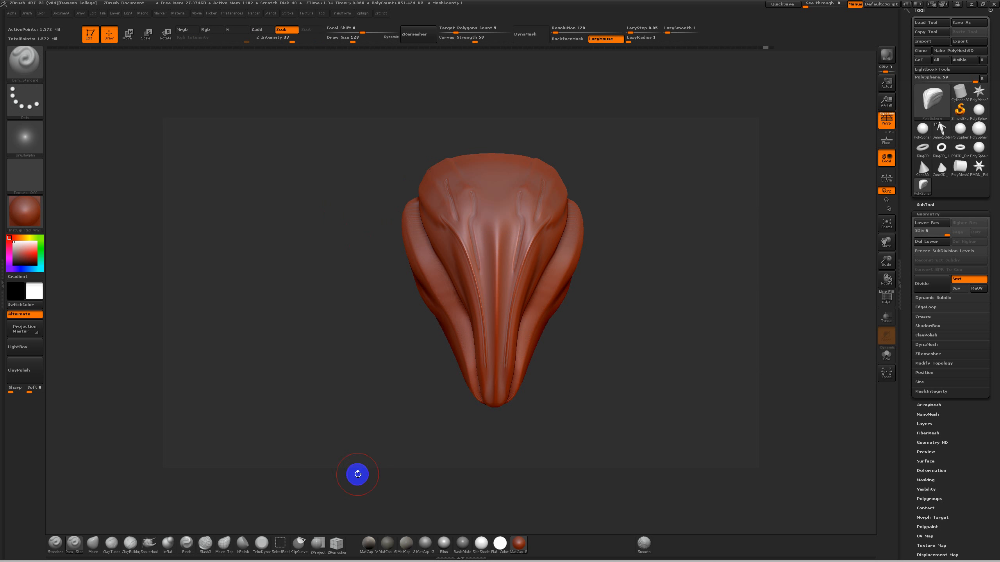
pyautogui.press('ctrl')
pyautogui.hotkey('ctrl', 'shift')
pyautogui.hotkey('ctrl', 'alt')
pyautogui.keyDown('ctrl'); pyautogui.keyDown('alt'); pyautogui.moveTo(659, 247); pyautogui.dragTo(395, 461); pyautogui.keyUp('alt'); pyautogui.keyUp('ctrl')
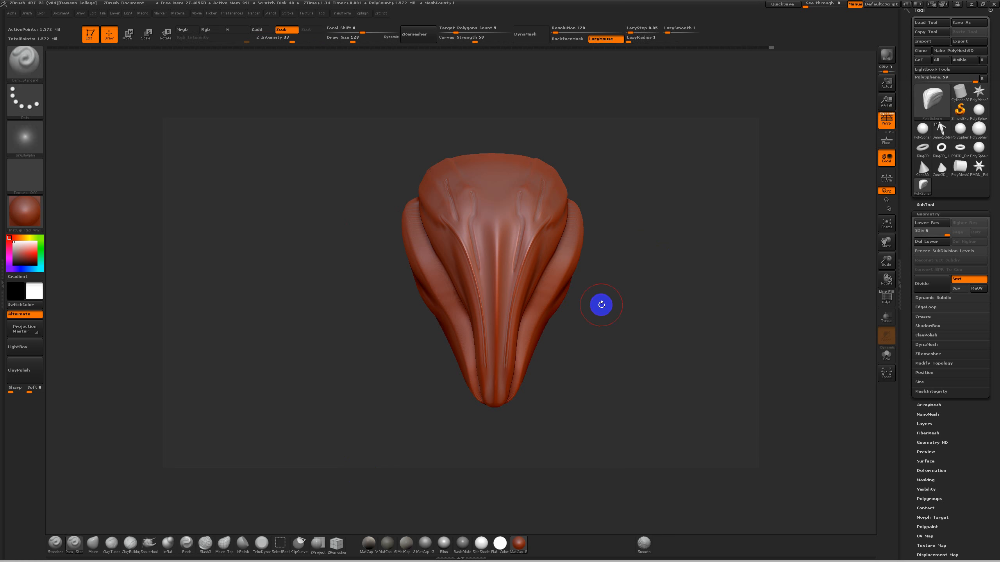
pyautogui.hotkey('shift', 'f')
pyautogui.hotkey('shift', 'f')
pyautogui.moveTo(623, 295)
pyautogui.mouseDown()
pyautogui.moveTo(605, 299)
pyautogui.moveTo(640, 283)
pyautogui.mouseUp()
pyautogui.hotkey('ctrl', 'shift')
pyautogui.press('alt')
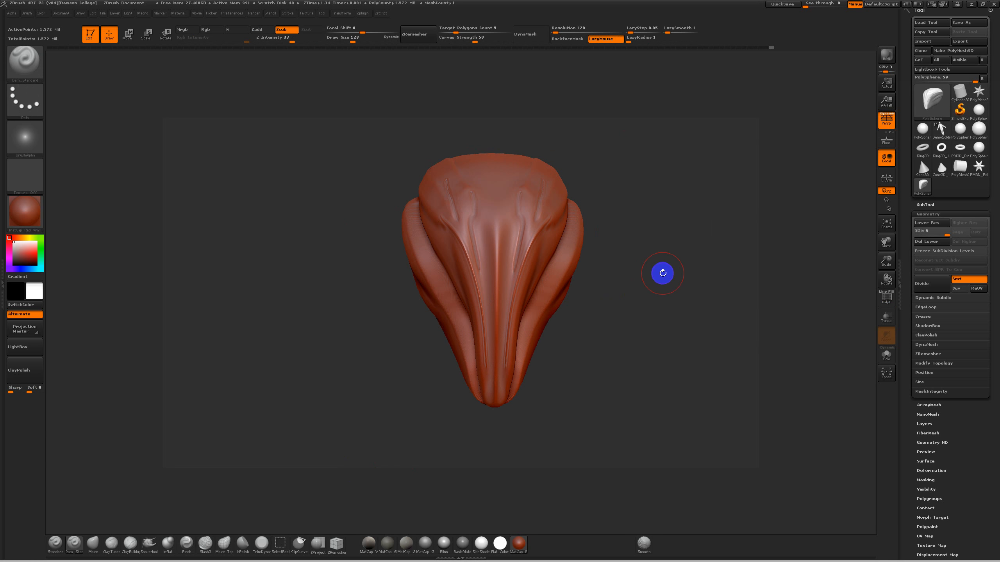
# Isolate the form's lower half with a rectangular SelectRect selection and inspect it from the side.
pyautogui.hotkey('ctrl', 'shift')
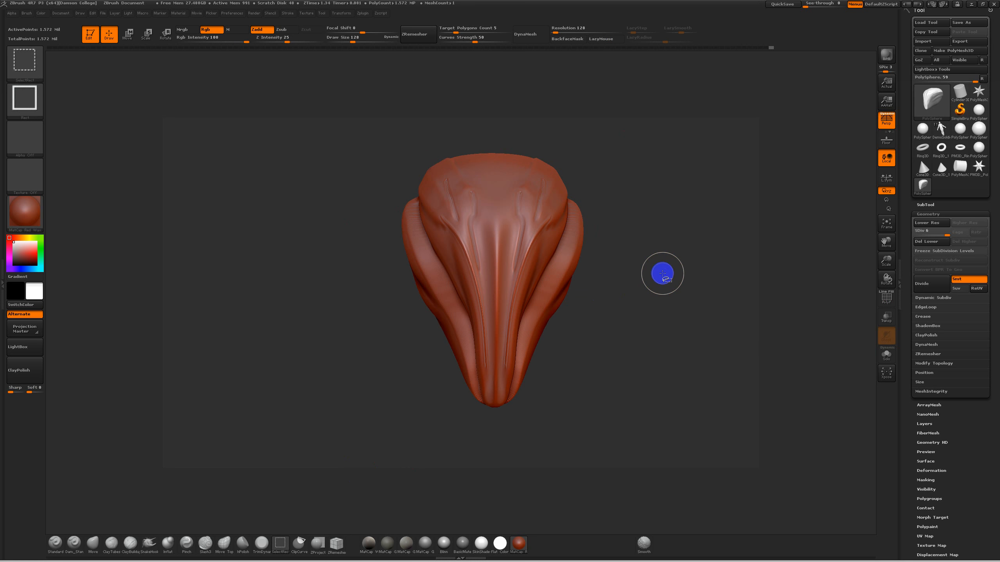
pyautogui.keyDown('ctrl'); pyautogui.keyDown('shift'); pyautogui.moveTo(637, 259); pyautogui.dragTo(333, 434); pyautogui.keyUp('shift'); pyautogui.keyUp('ctrl')
pyautogui.moveTo(619, 291)
pyautogui.mouseDown()
pyautogui.moveTo(667, 281)
pyautogui.moveTo(654, 283)
pyautogui.mouseUp()
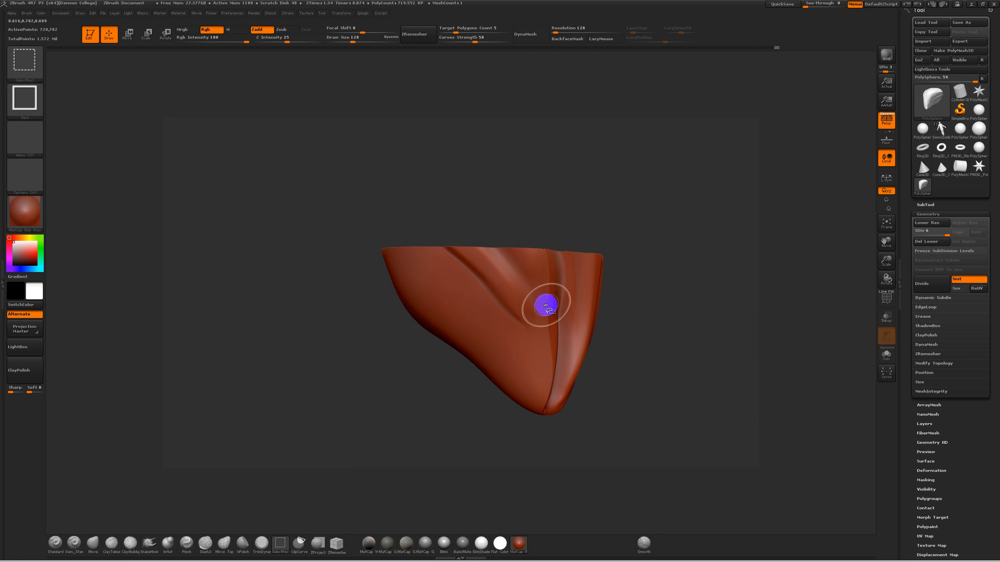
# Invert the visibility to show the form's upper half, and unhide the whole mesh.
pyautogui.keyDown('ctrl'); pyautogui.keyDown('shift'); pyautogui.click(523, 286); pyautogui.keyUp('shift'); pyautogui.keyUp('ctrl')
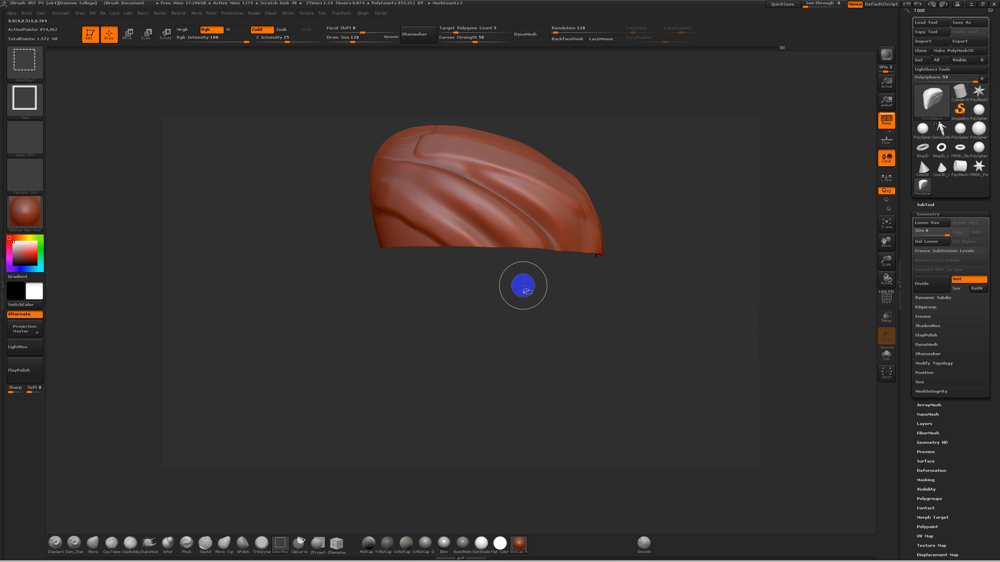
pyautogui.moveTo(674, 270); pyautogui.dragTo(626, 280)
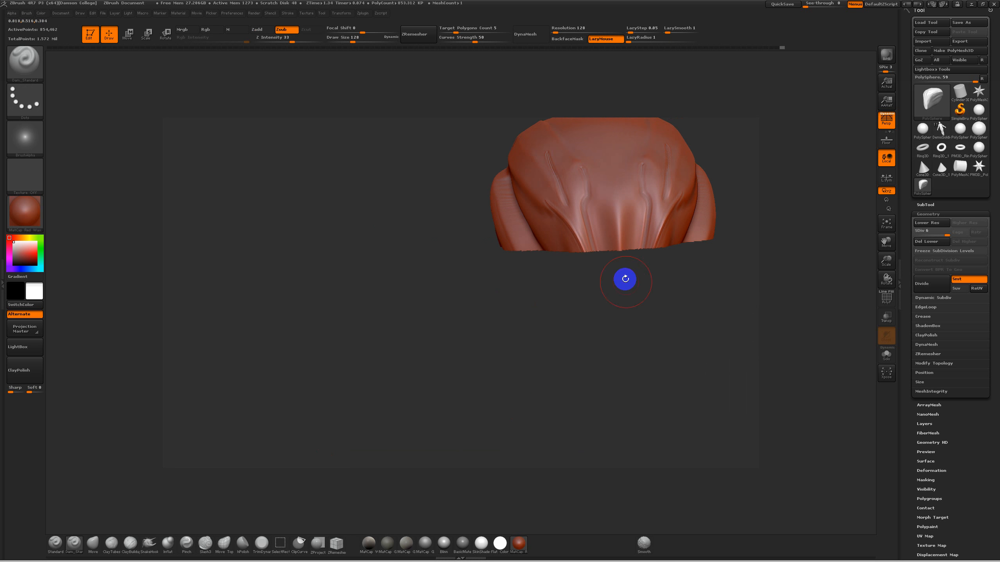
pyautogui.keyDown('ctrl'); pyautogui.keyDown('shift'); pyautogui.click(737, 152); pyautogui.keyUp('shift'); pyautogui.keyUp('ctrl')
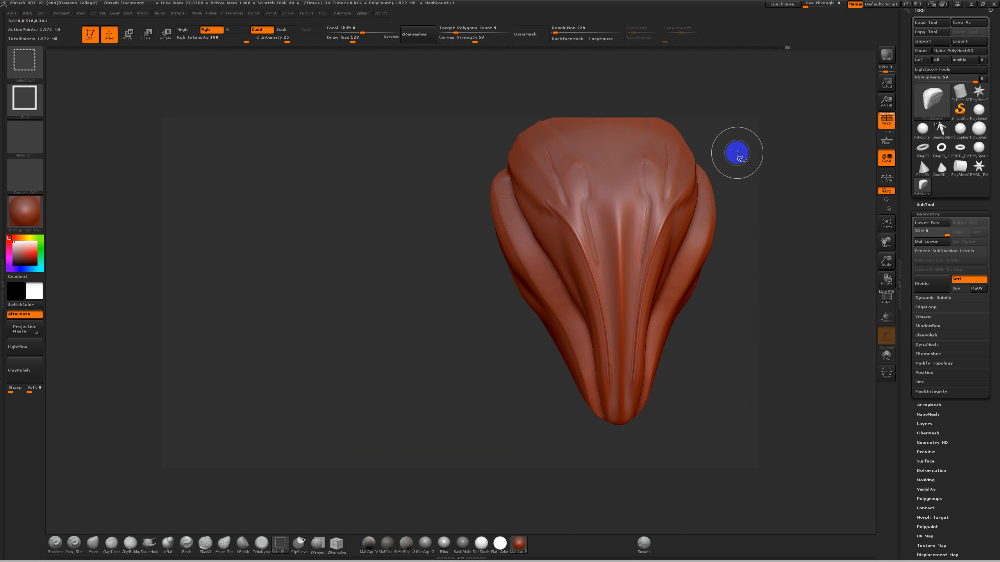
pyautogui.press('f')
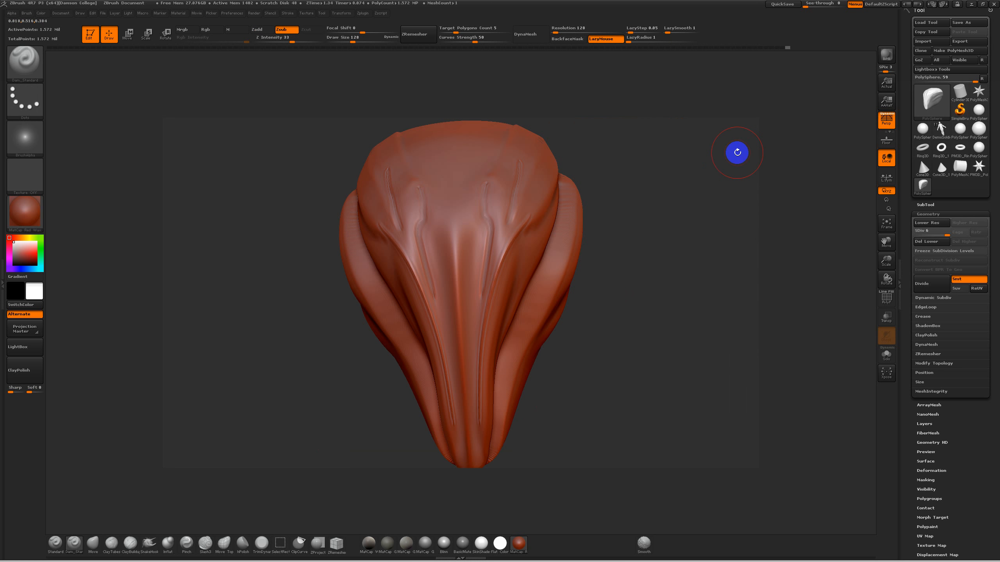
# Hide the form's upper part with another rectangular selection, leaving only its lower end visible.
pyautogui.press('shift')
pyautogui.moveTo(601, 310)
pyautogui.keyDown('alt'); pyautogui.mouseDown()
pyautogui.moveTo(608, 286)
pyautogui.moveTo(625, 279)
pyautogui.moveTo(616, 302)
pyautogui.moveTo(460, 398)
pyautogui.moveTo(317, 459)
pyautogui.mouseUp(); pyautogui.keyUp('alt')
pyautogui.hotkey('ctrl', 'shift')
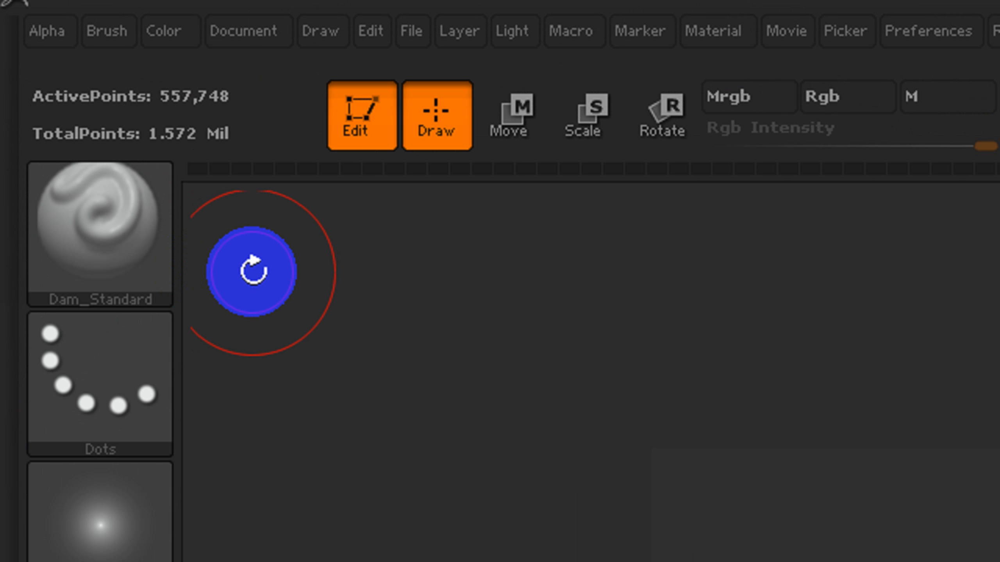
# Change the stroke of the SelectRect visibility brush from Rect to Lasso.
pyautogui.press('shift')
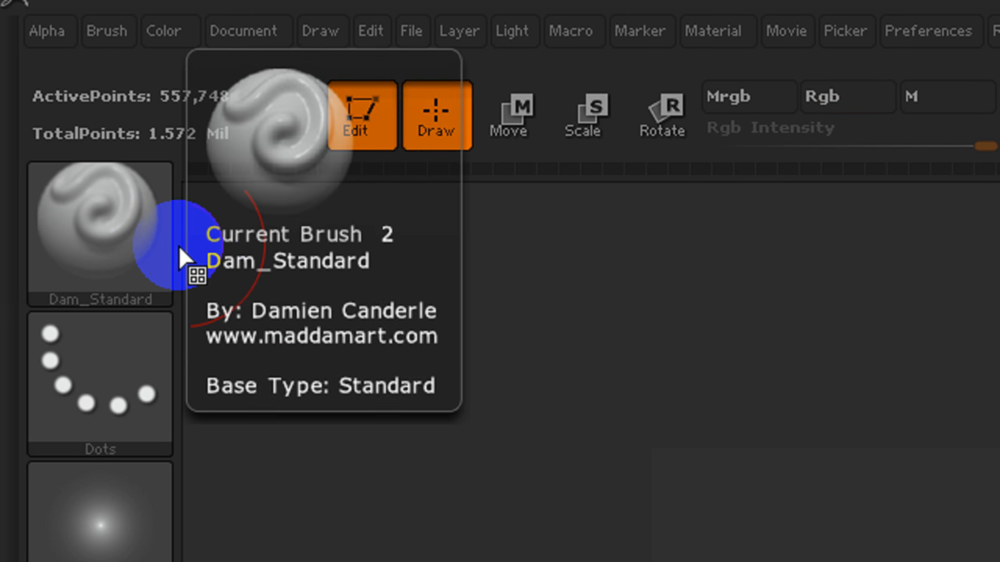
pyautogui.press('ctrl')
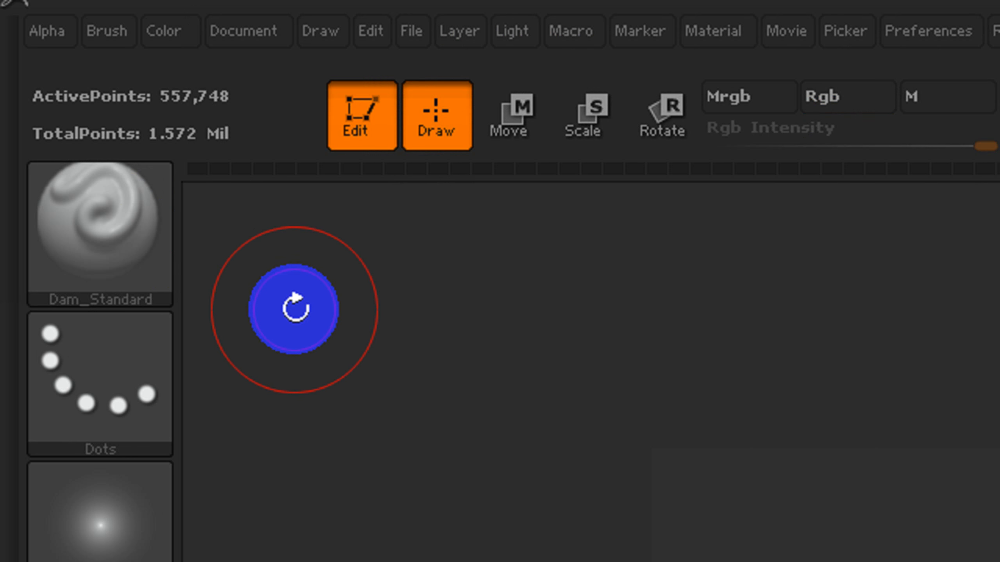
pyautogui.hotkey('ctrl', 'shift')
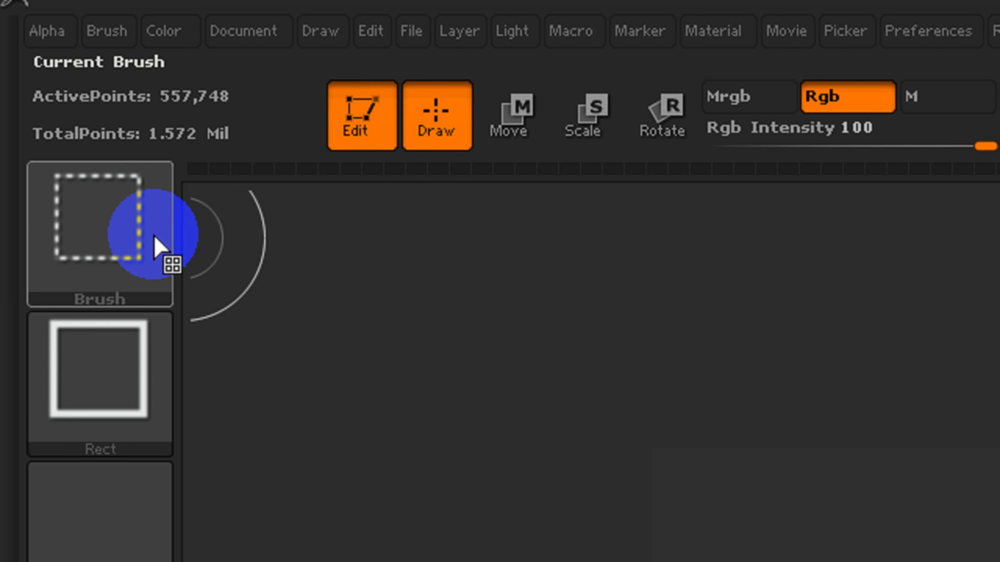
pyautogui.moveTo(156, 232)
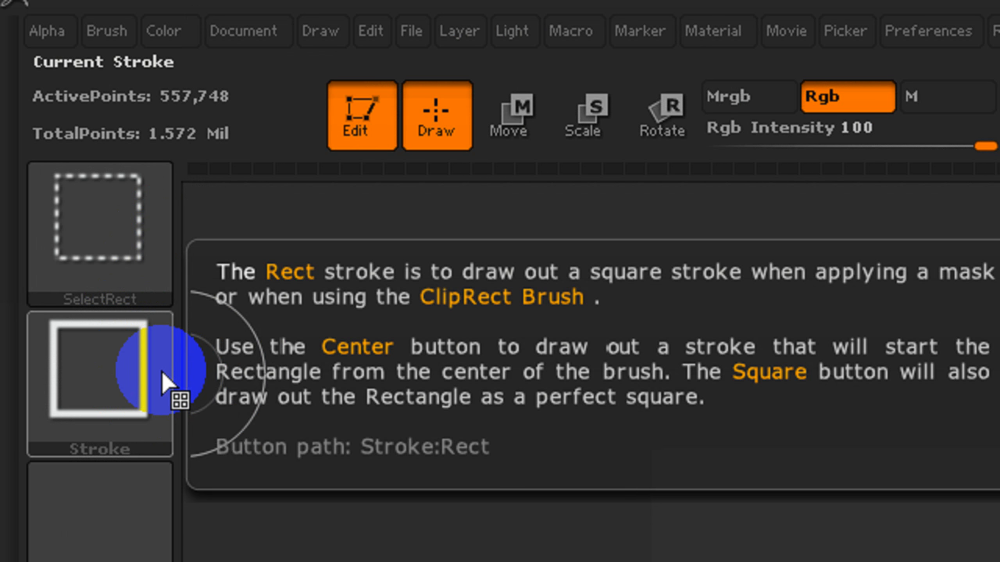
pyautogui.click(146, 366)
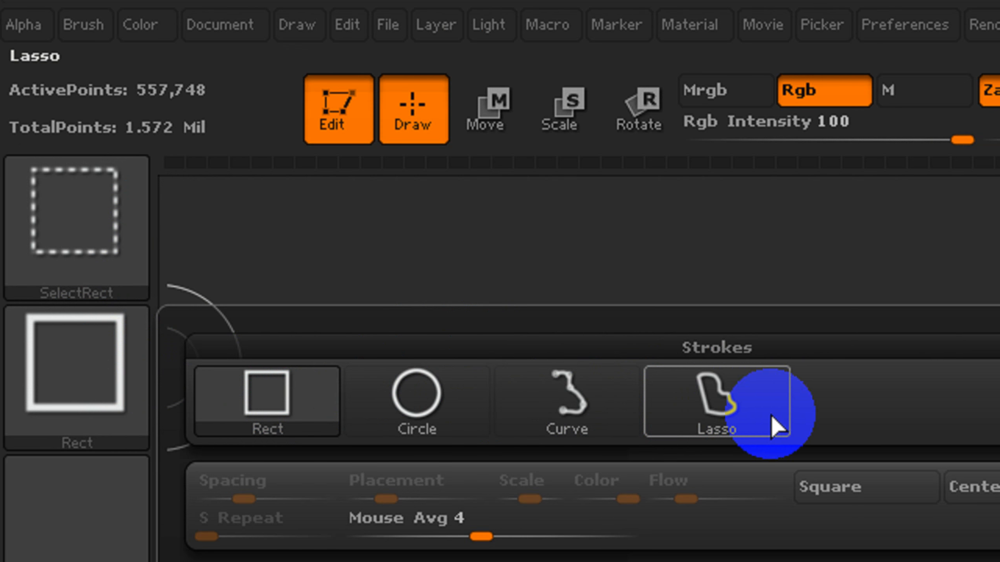
pyautogui.click(731, 394)
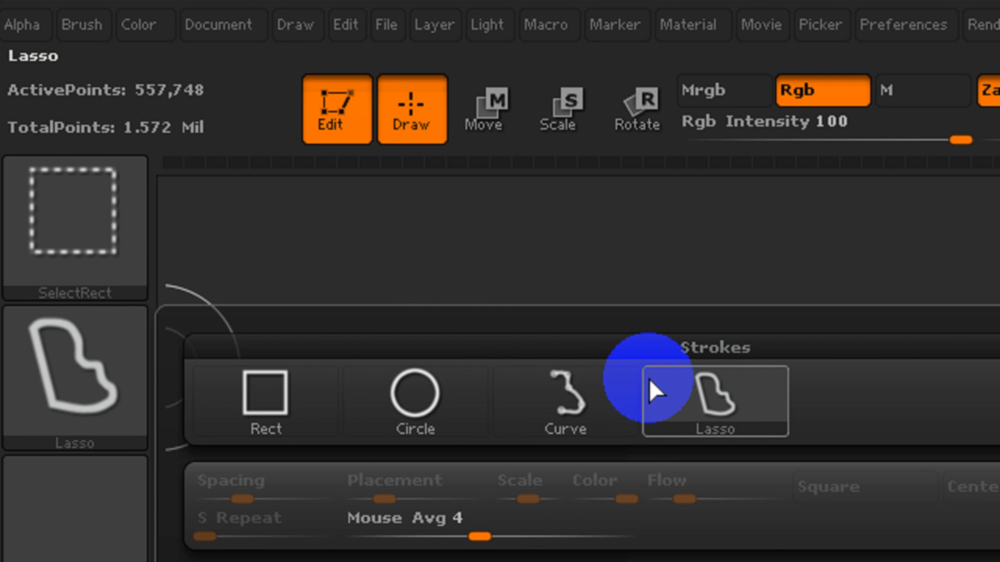
pyautogui.moveTo(89, 355)
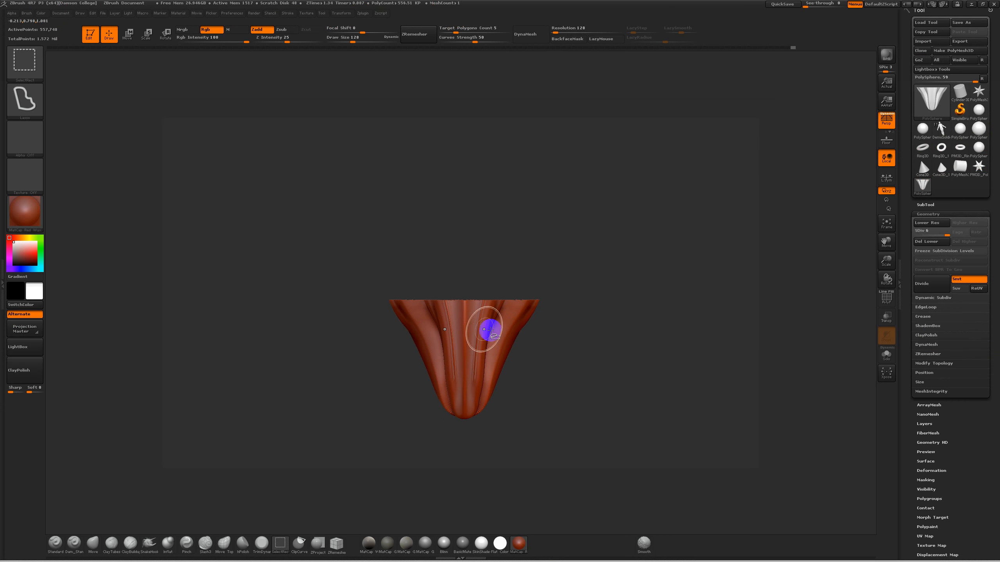
# Swap the visible lower end for the hidden upper part, and bring back the complete form.
pyautogui.keyDown('ctrl'); pyautogui.keyDown('shift'); pyautogui.click(494, 336); pyautogui.keyUp('shift'); pyautogui.keyUp('ctrl')
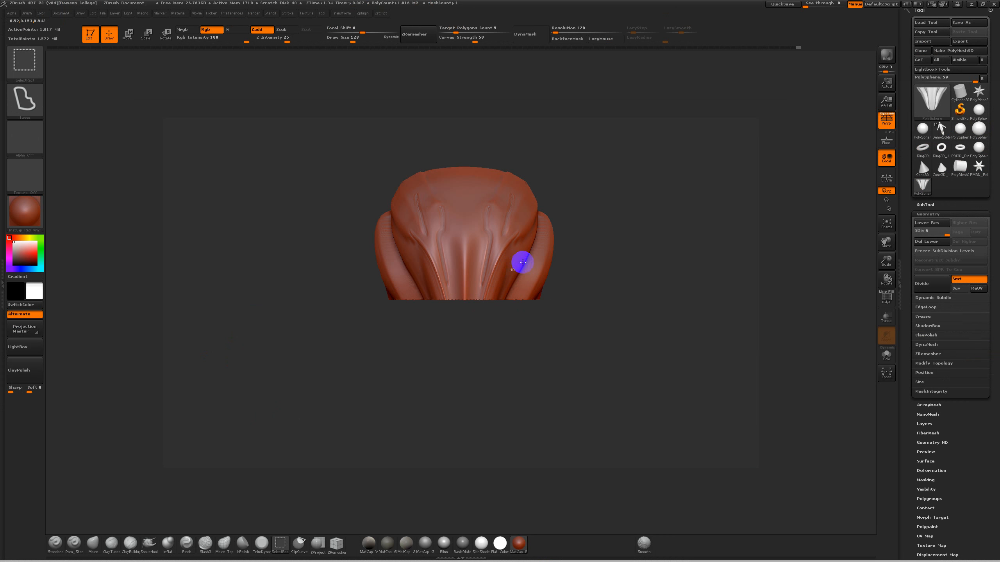
pyautogui.keyDown('ctrl'); pyautogui.keyDown('shift'); pyautogui.moveTo(574, 280); pyautogui.dragTo(602, 269); pyautogui.keyUp('shift'); pyautogui.keyUp('ctrl')
pyautogui.keyDown('ctrl'); pyautogui.keyDown('shift'); pyautogui.click(608, 264); pyautogui.keyUp('shift'); pyautogui.keyUp('ctrl')
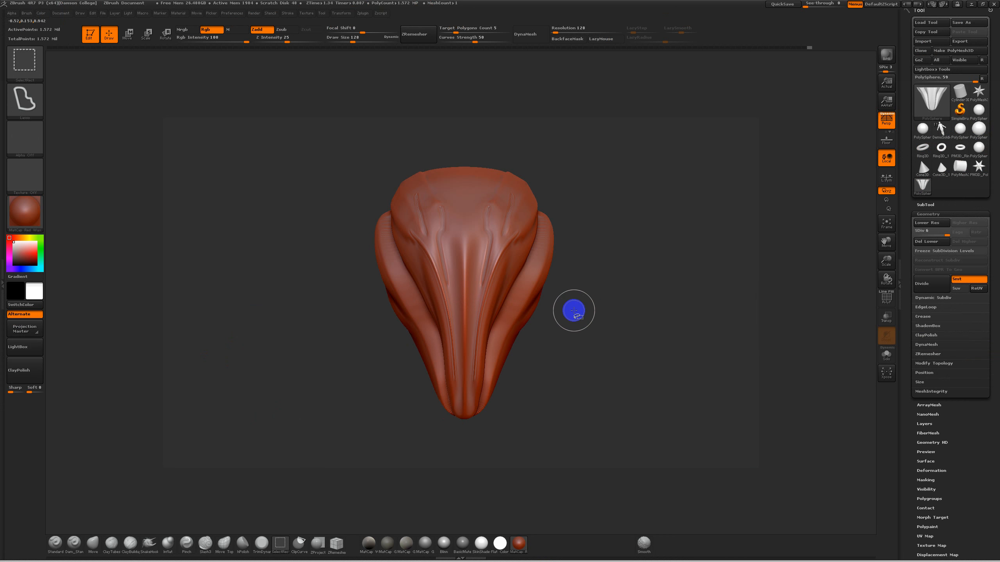
# Isolate a V-shaped band across the form's lower half with a freehand lasso selection.
pyautogui.moveTo(556, 283)
pyautogui.keyDown('ctrl'); pyautogui.keyDown('shift'); pyautogui.mouseDown()
pyautogui.moveTo(514, 274)
pyautogui.moveTo(489, 321)
pyautogui.moveTo(455, 326)
pyautogui.moveTo(438, 372)
pyautogui.moveTo(500, 409)
pyautogui.moveTo(544, 381)
pyautogui.mouseUp(); pyautogui.keyUp('shift'); pyautogui.keyUp('ctrl')
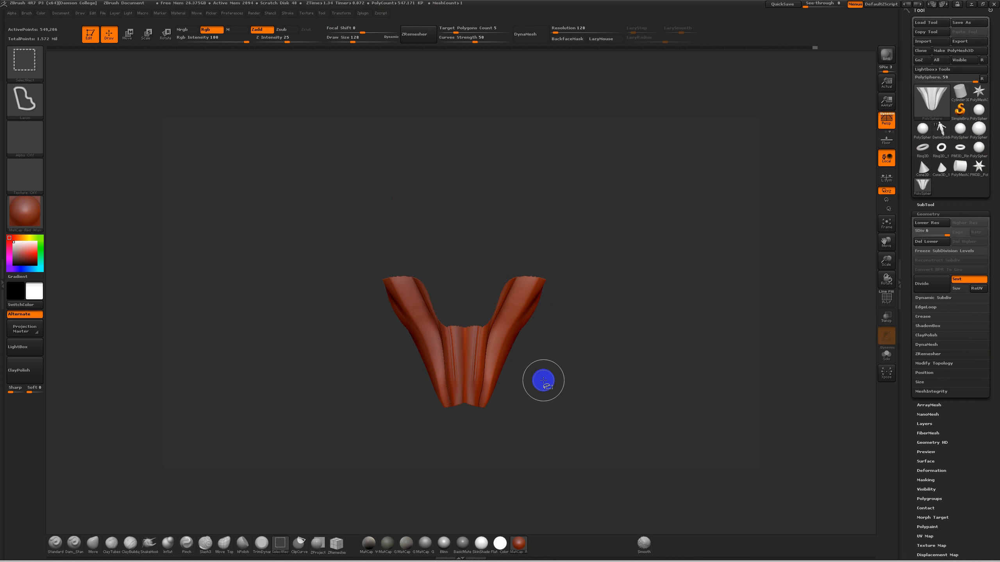
pyautogui.moveTo(544, 343)
pyautogui.mouseDown()
pyautogui.moveTo(573, 331)
pyautogui.moveTo(538, 335)
pyautogui.mouseUp()
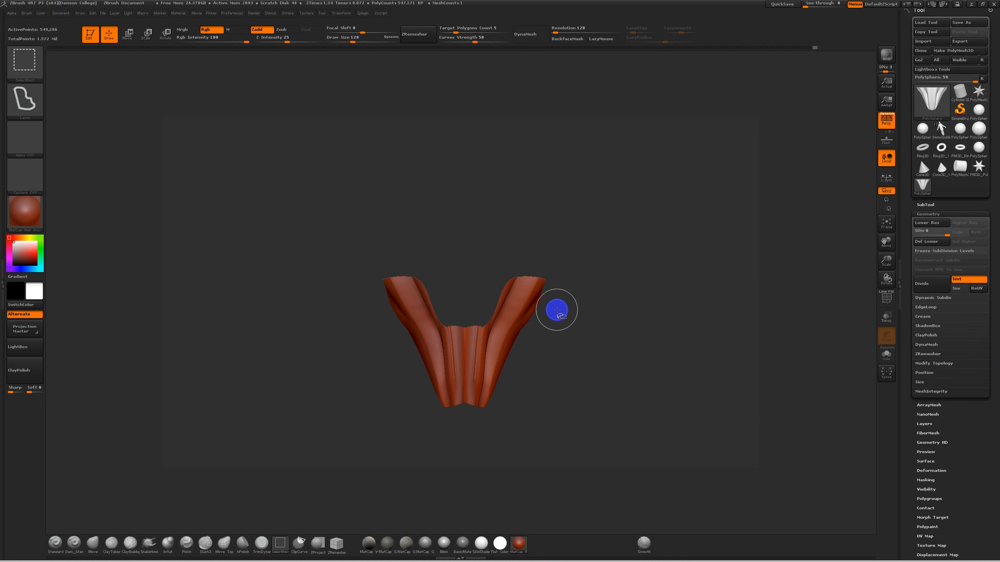
# Invert the visibility of the lassoed V-shaped band, and show the entire mesh again.
pyautogui.keyDown('ctrl'); pyautogui.keyDown('shift'); pyautogui.click(518, 294); pyautogui.keyUp('shift'); pyautogui.keyUp('ctrl')
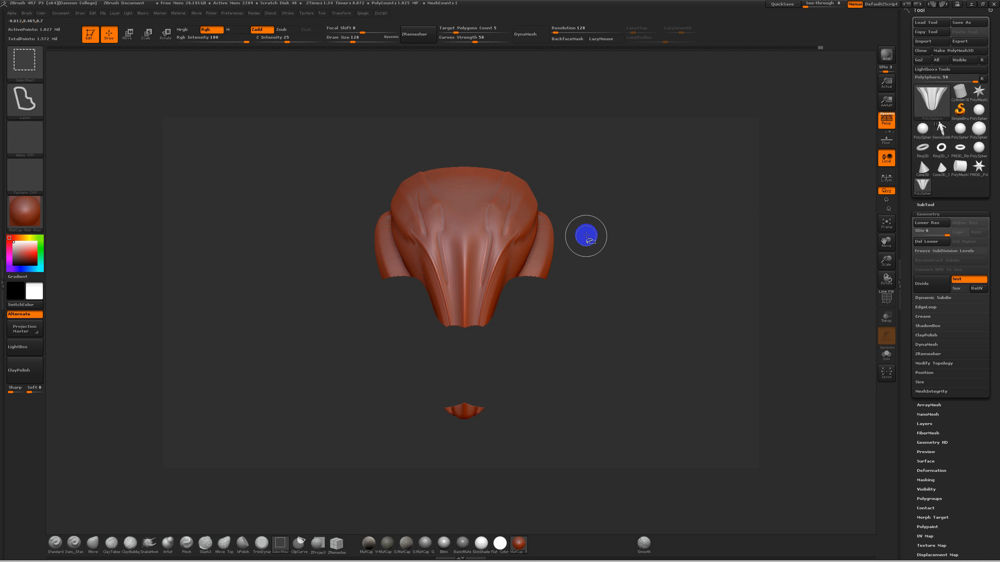
pyautogui.keyDown('ctrl'); pyautogui.keyDown('shift'); pyautogui.click(597, 242); pyautogui.keyUp('shift'); pyautogui.keyUp('ctrl')
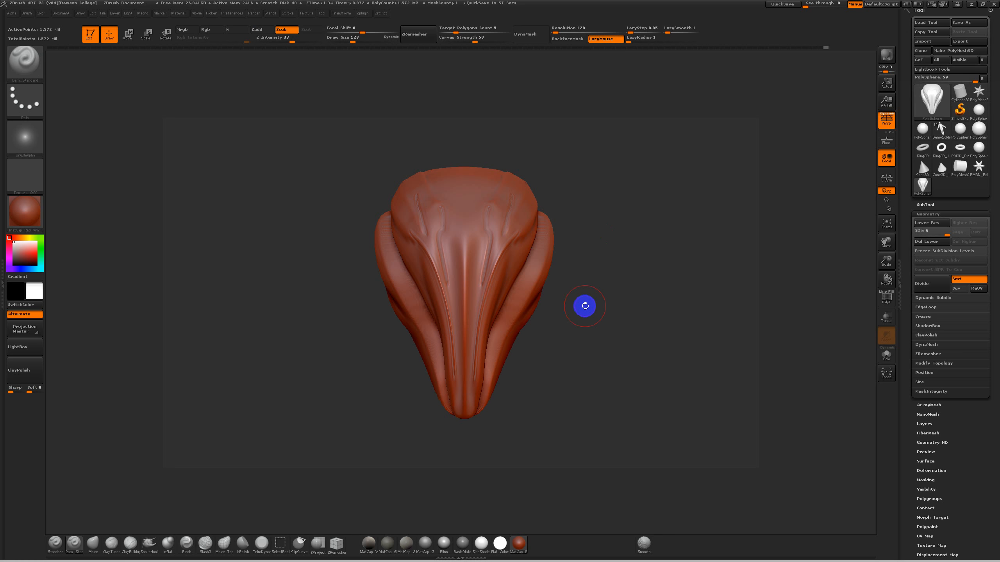
# Paint a freehand mask band across the form's upper front and check the masking brush's stroke type.
pyautogui.moveTo(585, 306); pyautogui.dragTo(599, 307)
pyautogui.moveTo(514, 262)
pyautogui.keyDown('ctrl'); pyautogui.mouseDown()
pyautogui.moveTo(476, 239)
pyautogui.moveTo(453, 257)
pyautogui.mouseUp(); pyautogui.keyUp('ctrl')
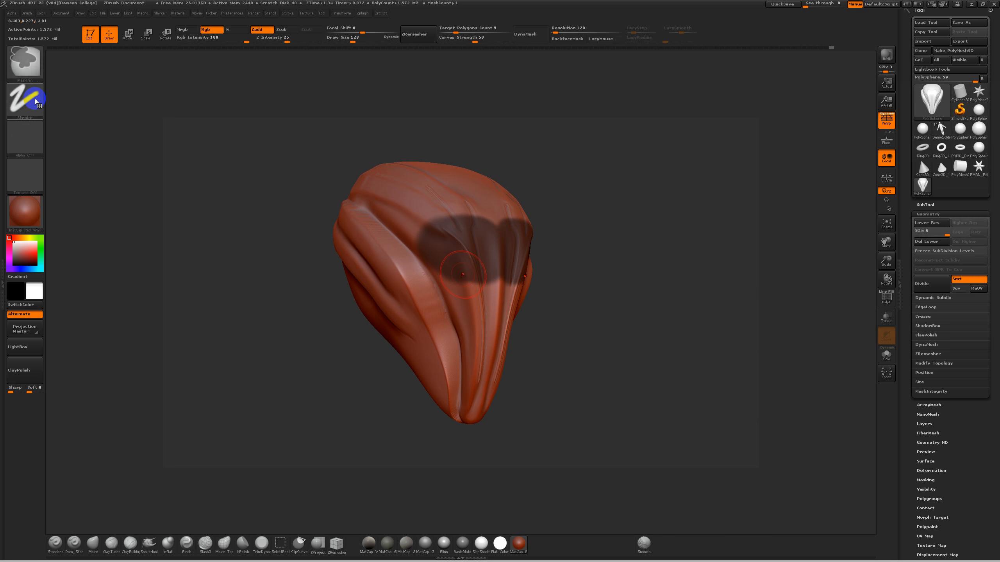
pyautogui.press('ctrl')
pyautogui.press('ctrl')
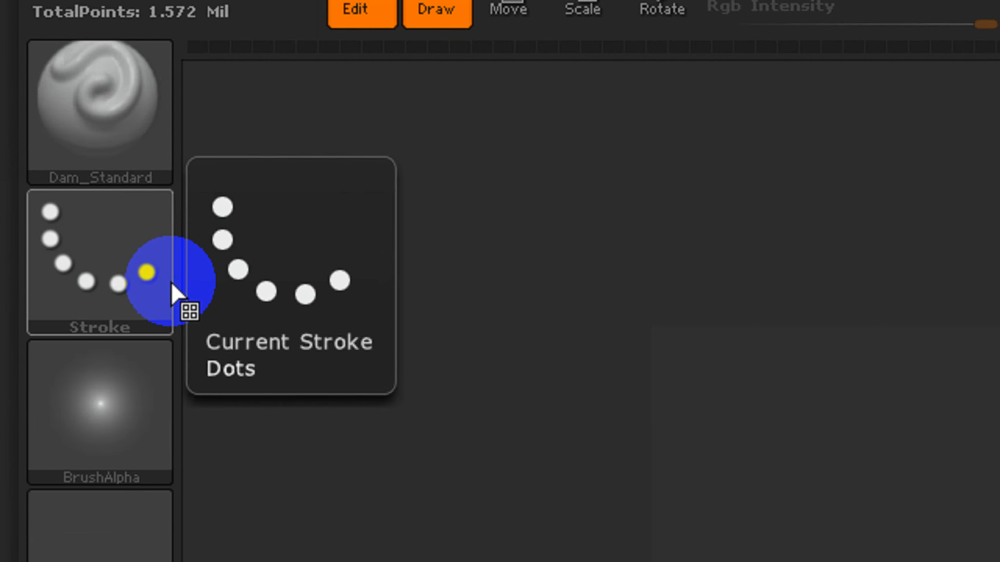
# Set the masking brush's stroke type to Lasso and clear the existing mask from the head.
pyautogui.press('ctrl')
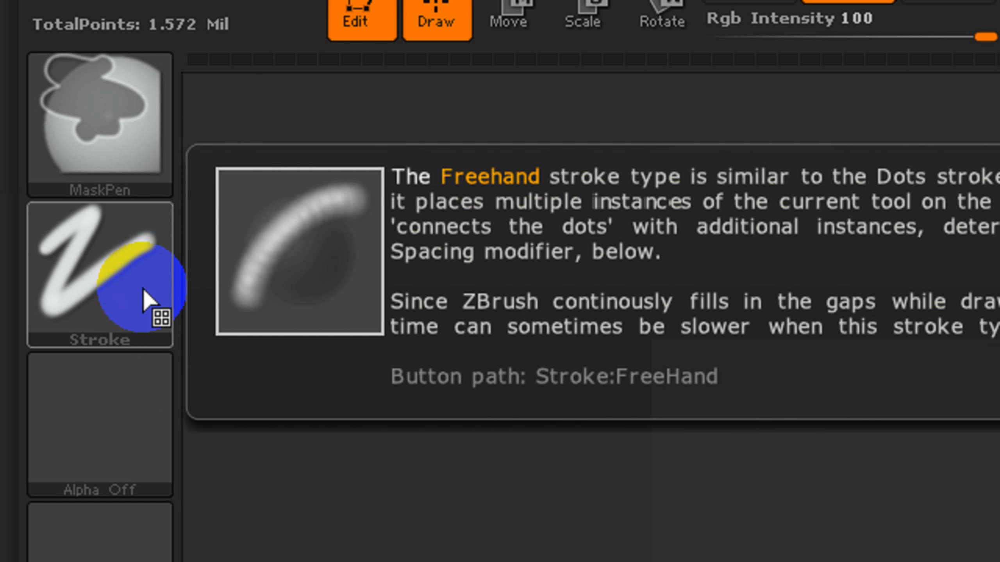
pyautogui.click(163, 274)
pyautogui.keyDown('ctrl'); pyautogui.click(163, 273); pyautogui.keyUp('ctrl')
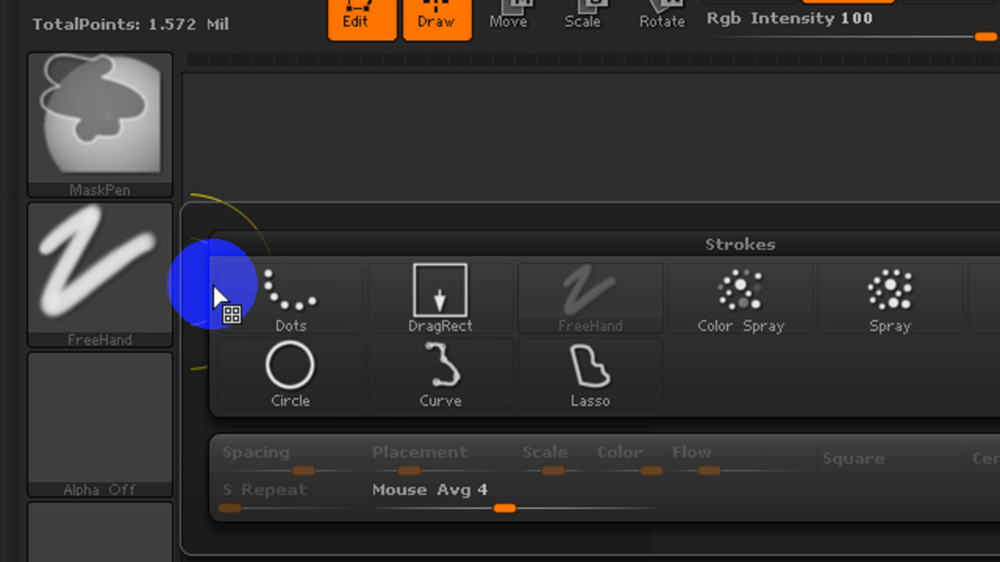
pyautogui.keyDown('ctrl'); pyautogui.click(622, 360); pyautogui.keyUp('ctrl')
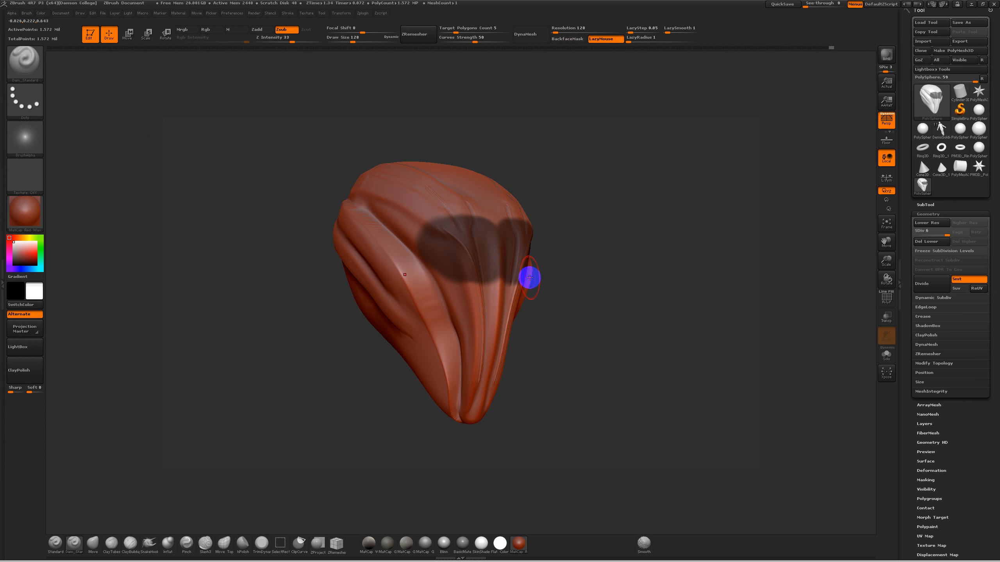
pyautogui.moveTo(545, 280); pyautogui.dragTo(552, 268)
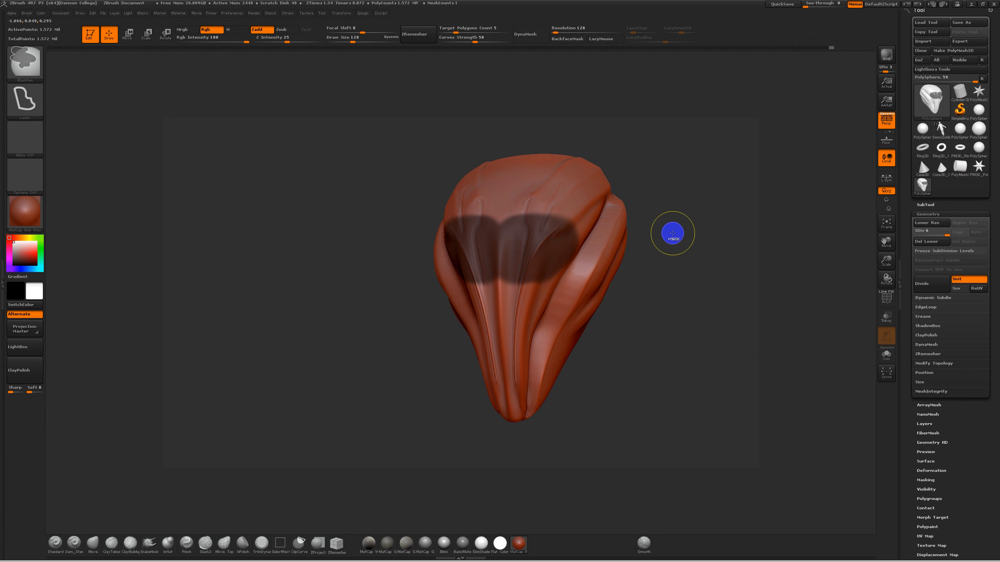
pyautogui.keyDown('ctrl'); pyautogui.moveTo(670, 232); pyautogui.dragTo(658, 273); pyautogui.keyUp('ctrl')
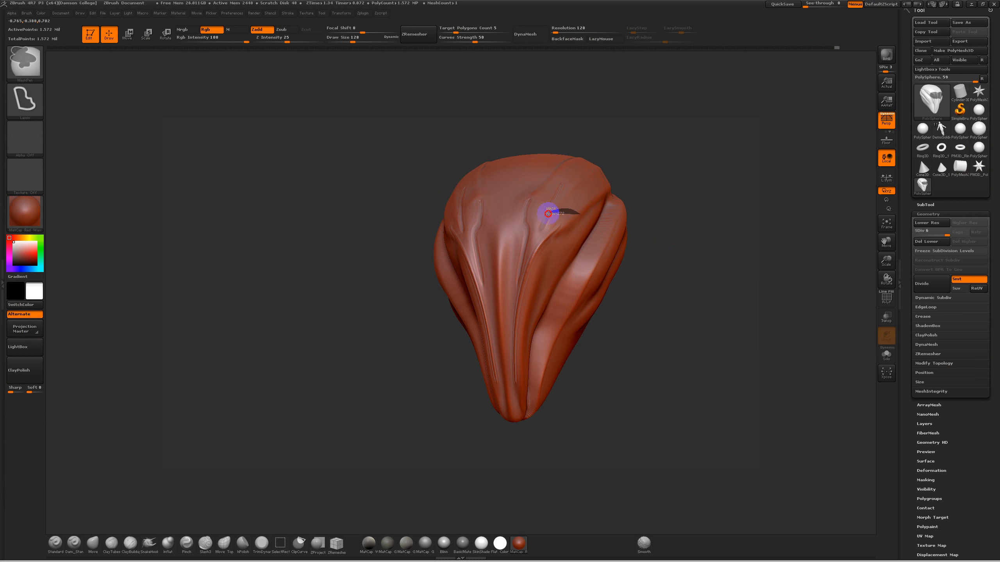
# Lasso-mask a long recess between the central ridge and the cheek fold, with its mirrored counterpart, and invert the mask.
pyautogui.keyDown('ctrl'); pyautogui.moveTo(519, 288); pyautogui.dragTo(537, 322); pyautogui.keyUp('ctrl')
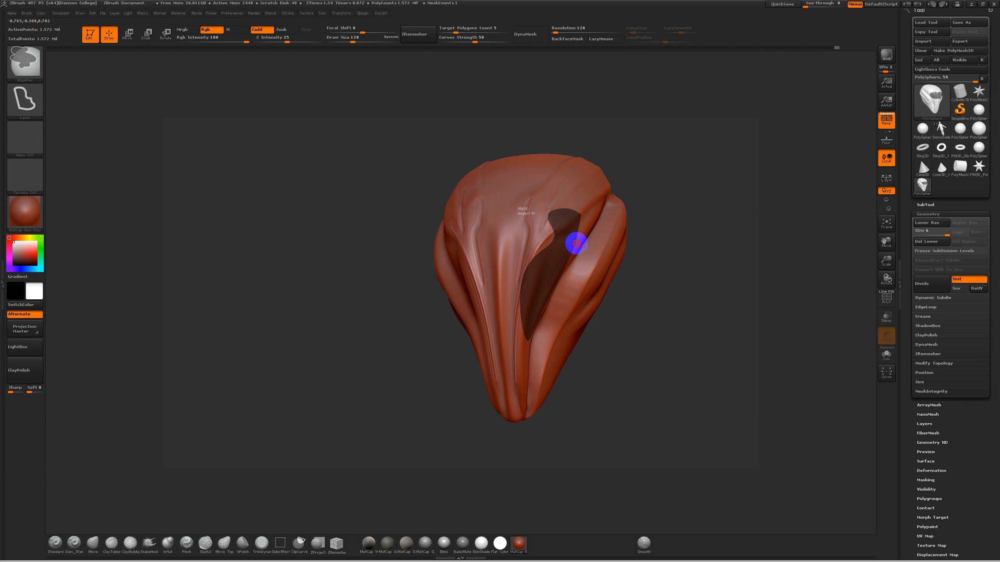
pyautogui.moveTo(632, 252)
pyautogui.mouseDown()
pyautogui.moveTo(654, 260)
pyautogui.moveTo(650, 246)
pyautogui.moveTo(628, 281)
pyautogui.mouseUp()
pyautogui.keyDown('ctrl'); pyautogui.click(651, 250); pyautogui.keyUp('ctrl')
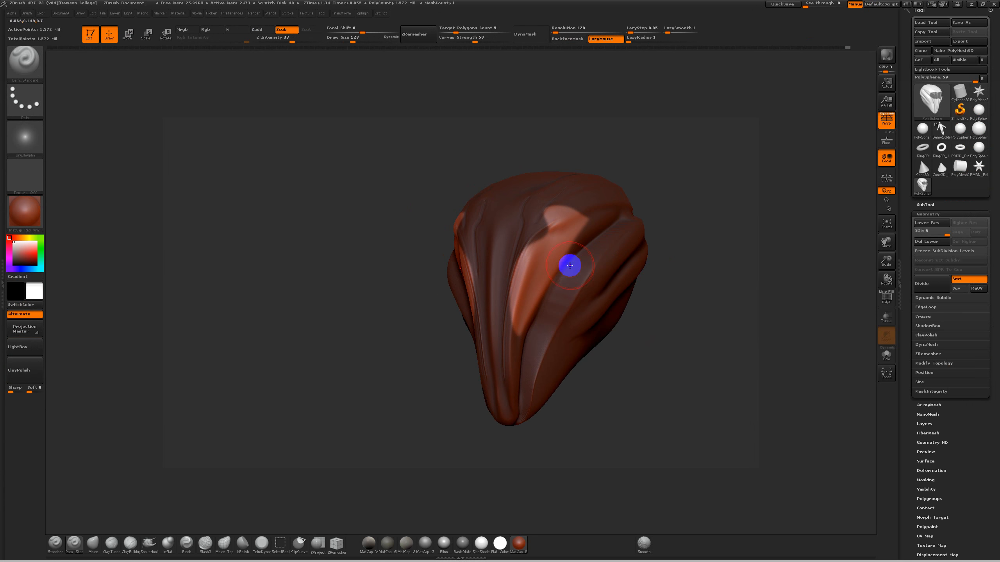
# Flatten the unmasked recesses on both sides with the TrimDynamic brush at draw size 223 and clear the mask.
pyautogui.click(264, 536)
pyautogui.press('s')
pyautogui.click(571, 234)
pyautogui.moveTo(557, 225)
pyautogui.mouseDown()
pyautogui.moveTo(574, 215)
pyautogui.moveTo(519, 284)
pyautogui.moveTo(545, 233)
pyautogui.moveTo(522, 277)
pyautogui.moveTo(534, 283)
pyautogui.mouseUp()
pyautogui.press('ctrl')
pyautogui.press('ctrl')
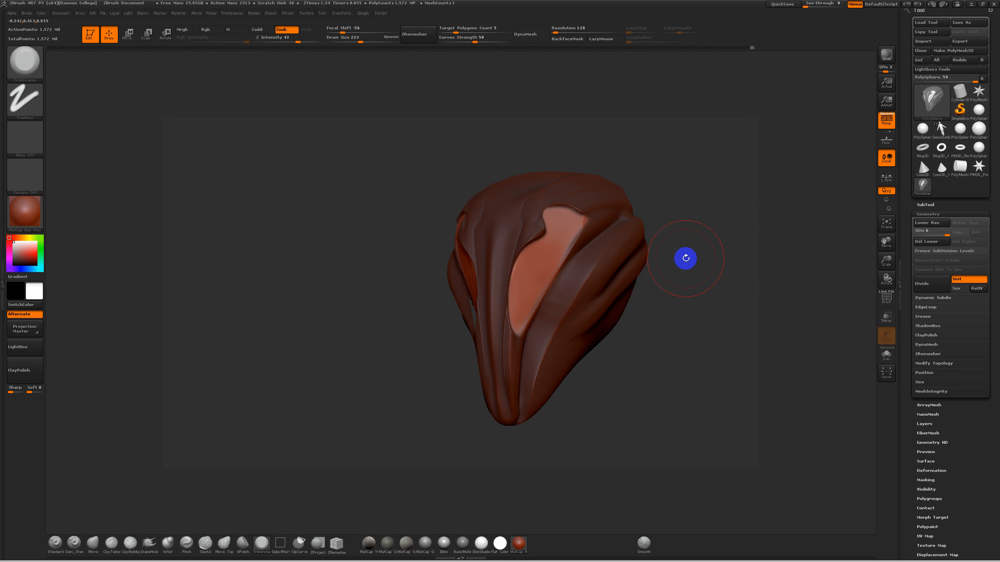
pyautogui.moveTo(709, 272)
pyautogui.keyDown('shift'); pyautogui.mouseDown()
pyautogui.moveTo(687, 284)
pyautogui.moveTo(702, 289)
pyautogui.mouseUp(); pyautogui.keyUp('shift')
pyautogui.moveTo(670, 294)
pyautogui.keyDown('alt'); pyautogui.mouseDown()
pyautogui.moveTo(639, 264)
pyautogui.moveTo(660, 257)
pyautogui.mouseUp(); pyautogui.keyUp('alt')
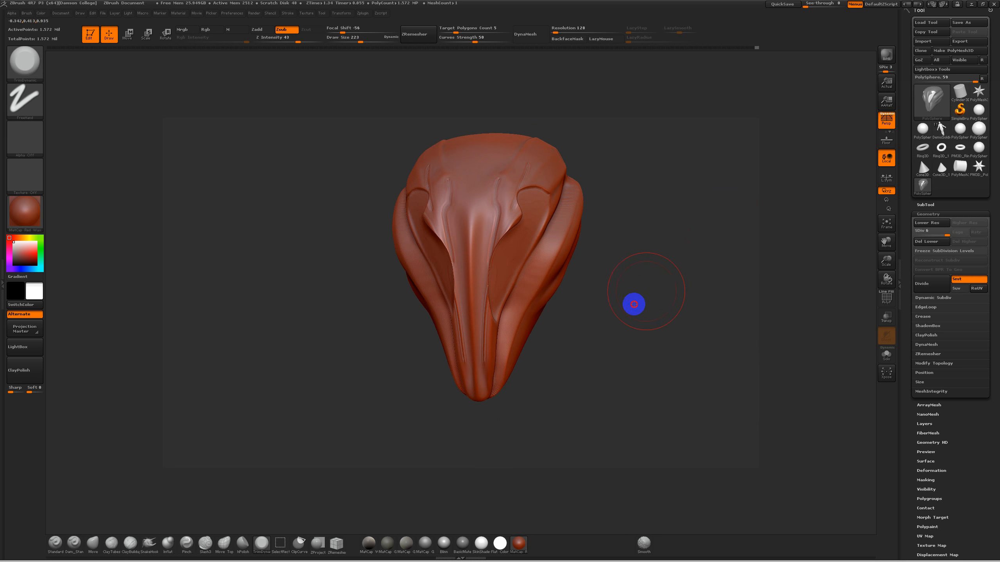
pyautogui.keyDown('alt'); pyautogui.moveTo(645, 290); pyautogui.dragTo(634, 301); pyautogui.keyUp('alt')
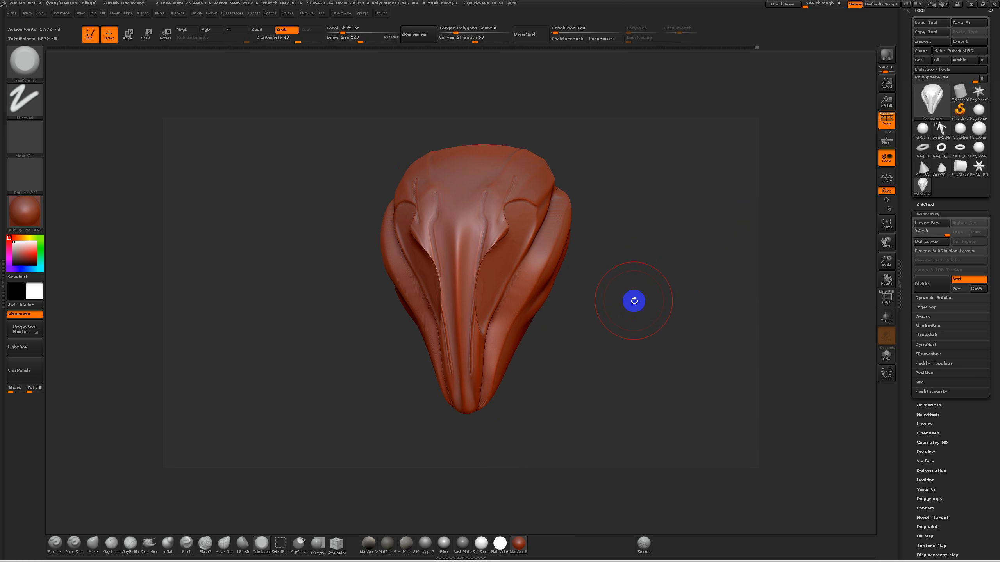
pyautogui.moveTo(627, 275); pyautogui.dragTo(628, 275)
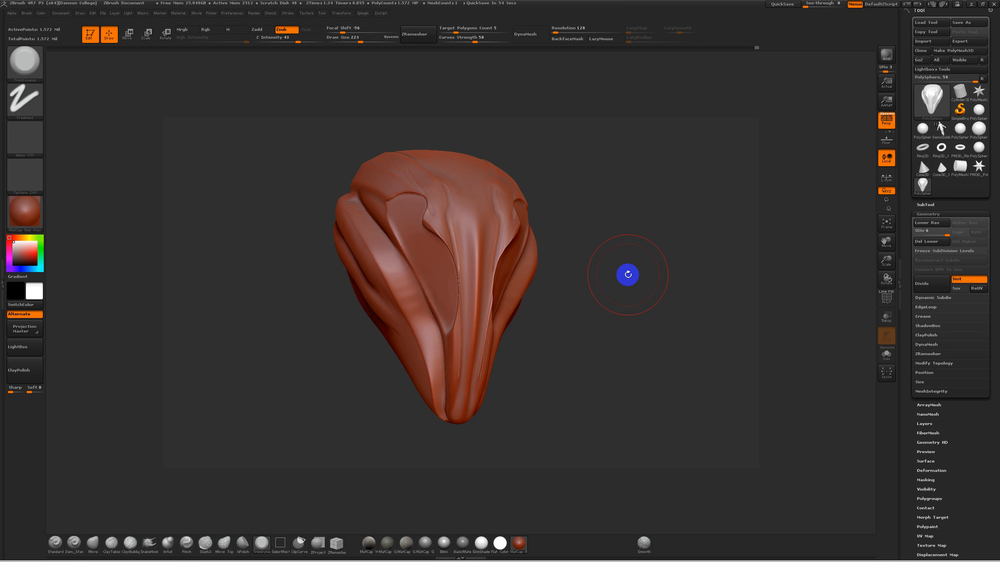
pyautogui.moveTo(650, 299)
pyautogui.mouseDown()
pyautogui.moveTo(613, 304)
pyautogui.moveTo(638, 298)
pyautogui.mouseUp()
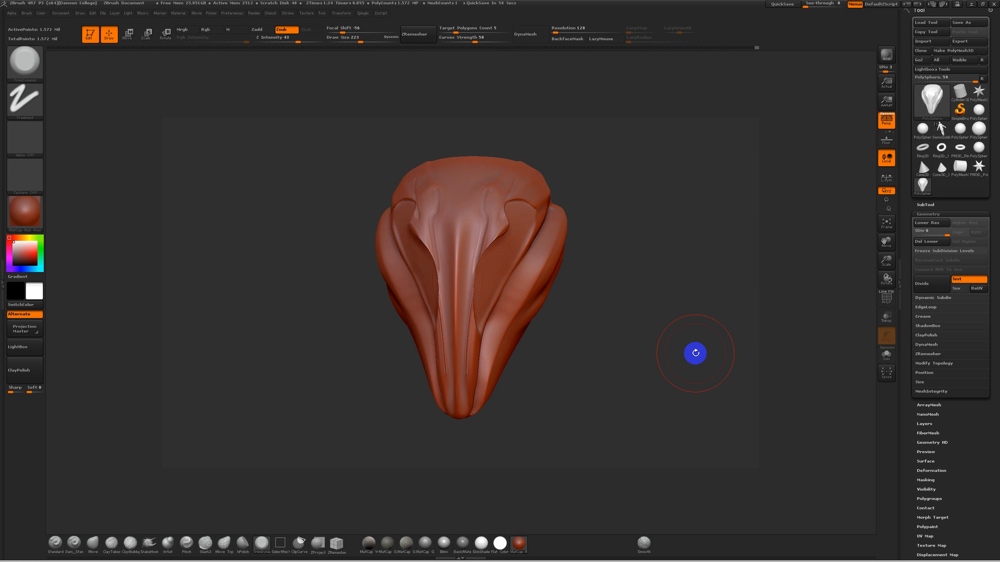
# Undo the sculpting edits step by step, back to the early sphere stage of the model.
pyautogui.press('ctrl')
pyautogui.hotkey('ctrl', 'z')
pyautogui.hotkey('ctrl', 'z')
pyautogui.hotkey('ctrl', 'z')
pyautogui.hotkey('ctrl', 'z')
pyautogui.hotkey('ctrl', 'z')
pyautogui.hotkey('ctrl', 'z')
pyautogui.hotkey('ctrl', 'z')
pyautogui.hotkey('ctrl', 'z')
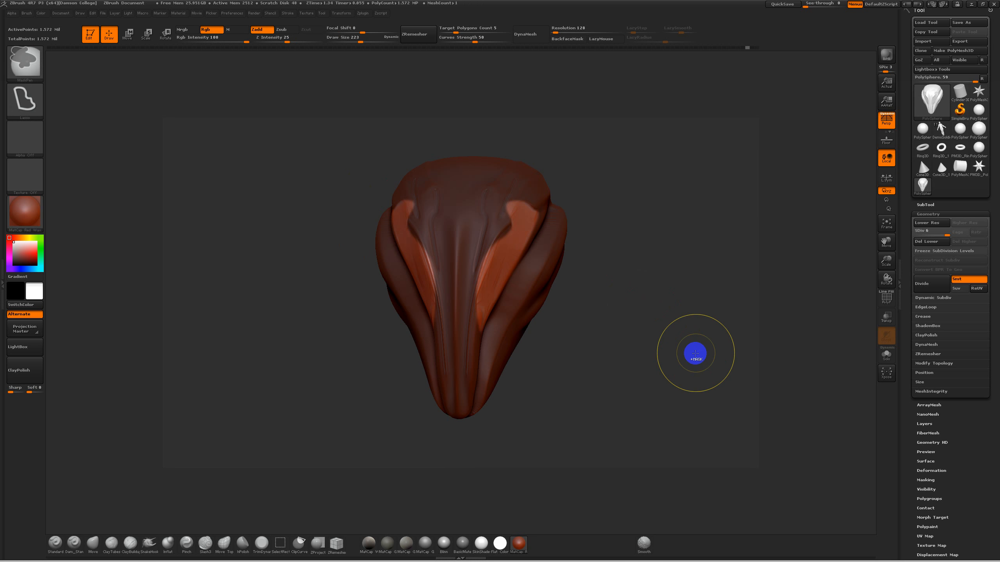
pyautogui.hotkey('ctrl', 'z')
pyautogui.hotkey('ctrl', 'z')
pyautogui.hotkey('ctrl', 'z')
pyautogui.hotkey('ctrl', 'z')
pyautogui.hotkey('ctrl', 'z')
pyautogui.hotkey('ctrl', 'z')
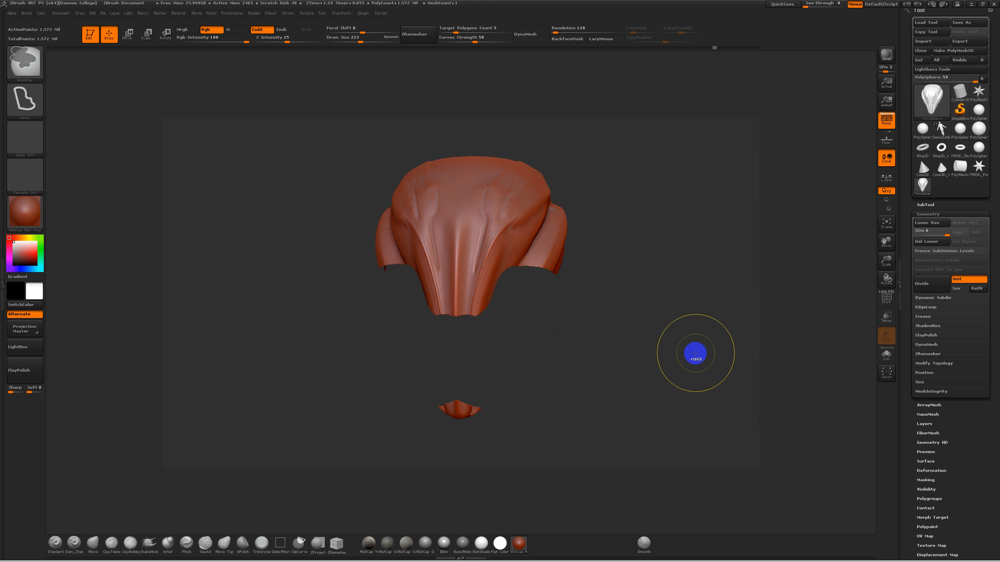
pyautogui.hotkey('ctrl', 'z')
pyautogui.hotkey('ctrl', 'z')
pyautogui.hotkey('ctrl', 'z')
pyautogui.hotkey('ctrl', 'z')
pyautogui.hotkey('ctrl', 'z')
pyautogui.hotkey('ctrl', 'z')
pyautogui.hotkey('ctrl', 'z')
pyautogui.hotkey('ctrl', 'z')
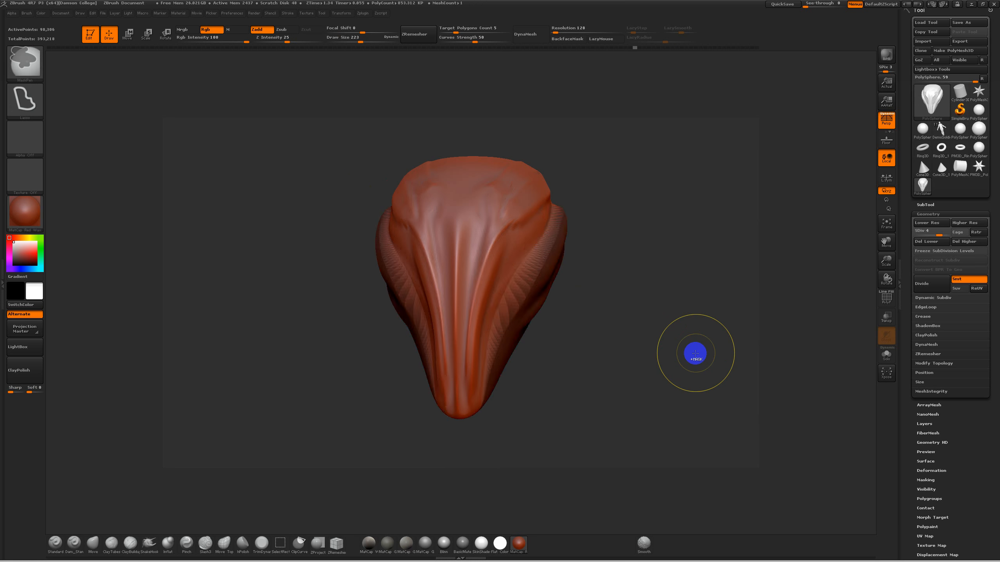
pyautogui.hotkey('ctrl', 'z')
pyautogui.hotkey('ctrl', 'z')
pyautogui.hotkey('ctrl', 'z')
pyautogui.hotkey('ctrl', 'z')
pyautogui.hotkey('ctrl', 'z')
pyautogui.hotkey('ctrl', 'z')
pyautogui.hotkey('ctrl', 'z')
pyautogui.hotkey('ctrl', 'z')
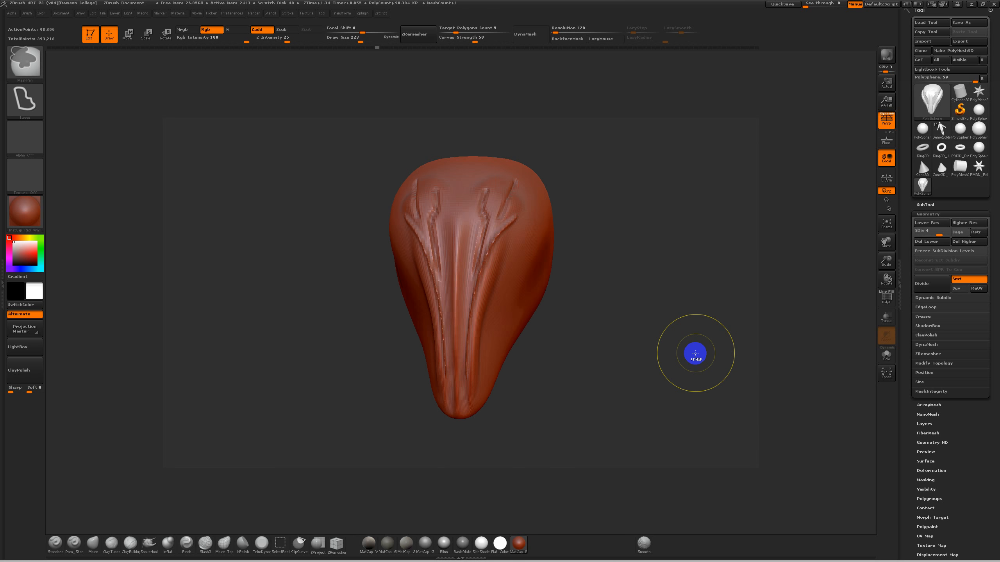
pyautogui.hotkey('ctrl', 'z')
pyautogui.hotkey('ctrl', 'z')
pyautogui.hotkey('ctrl', 'z')
pyautogui.hotkey('ctrl', 'z')
pyautogui.hotkey('ctrl', 'z')
pyautogui.hotkey('ctrl', 'z')
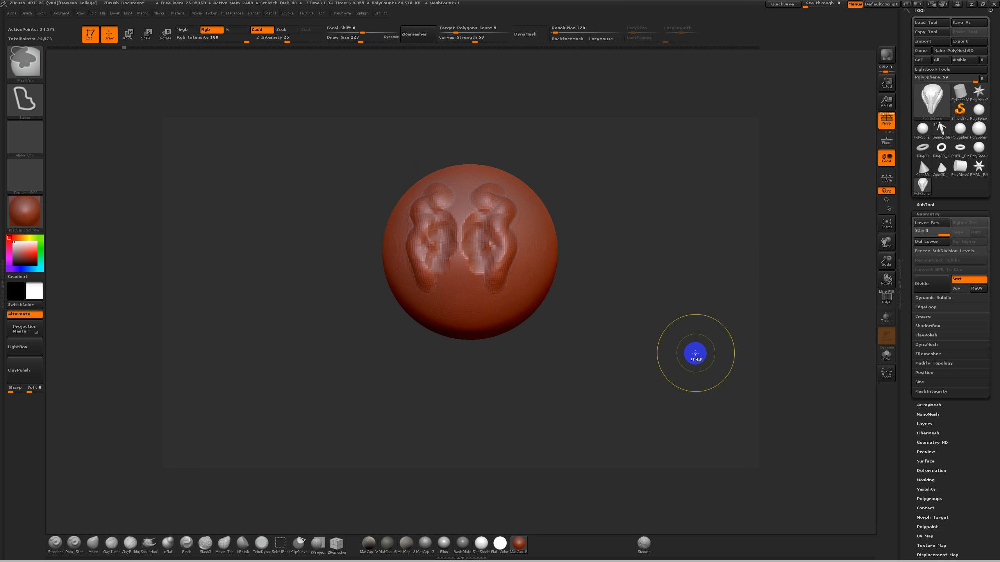
# Redo all the undone sculpting edits up to the head with the flattened side recesses.
pyautogui.hotkey('ctrl', 'shift')
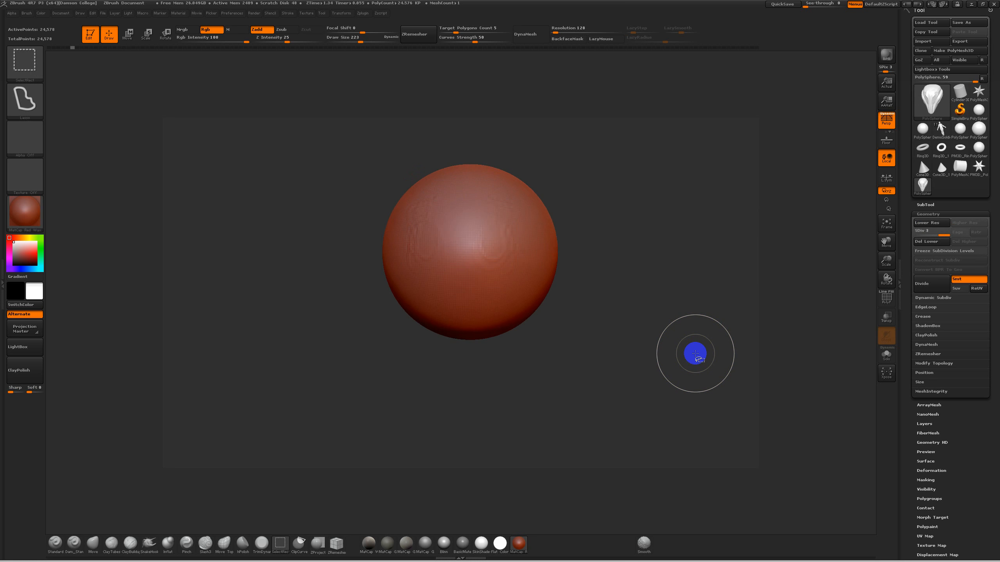
pyautogui.hotkey('ctrl', 'shift', 'z')
pyautogui.hotkey('ctrl', 'shift', 'z')
pyautogui.hotkey('ctrl', 'shift', 'z')
pyautogui.hotkey('ctrl', 'shift', 'z')
pyautogui.hotkey('ctrl', 'shift', 'z')
pyautogui.hotkey('ctrl', 'shift', 'z')
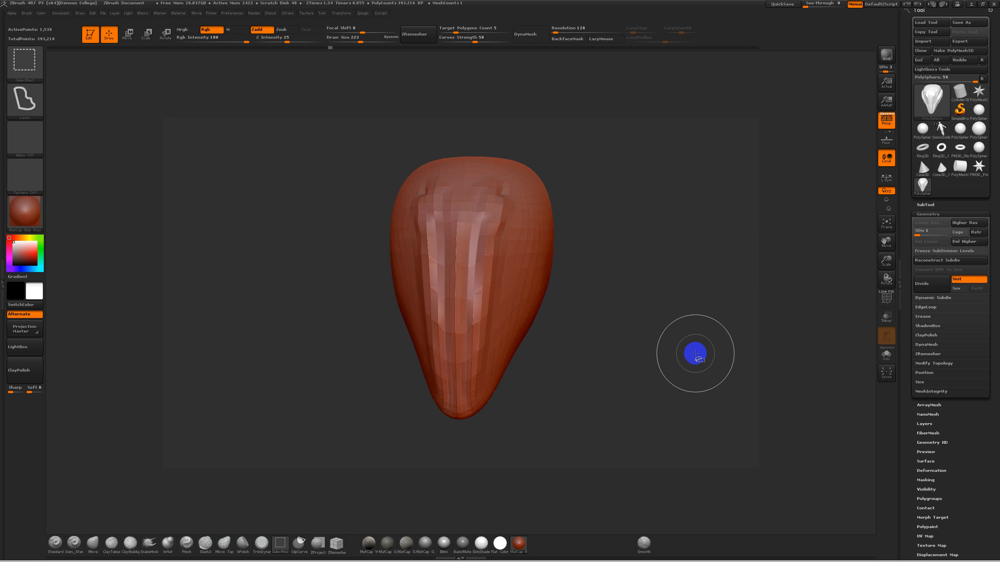
pyautogui.hotkey('ctrl', 'shift', 'z')
pyautogui.hotkey('ctrl', 'shift', 'z')
pyautogui.hotkey('ctrl', 'shift', 'z')
pyautogui.hotkey('ctrl', 'shift', 'z')
pyautogui.hotkey('ctrl', 'shift', 'z')
pyautogui.hotkey('ctrl', 'shift', 'z')
pyautogui.hotkey('ctrl', 'shift', 'z')
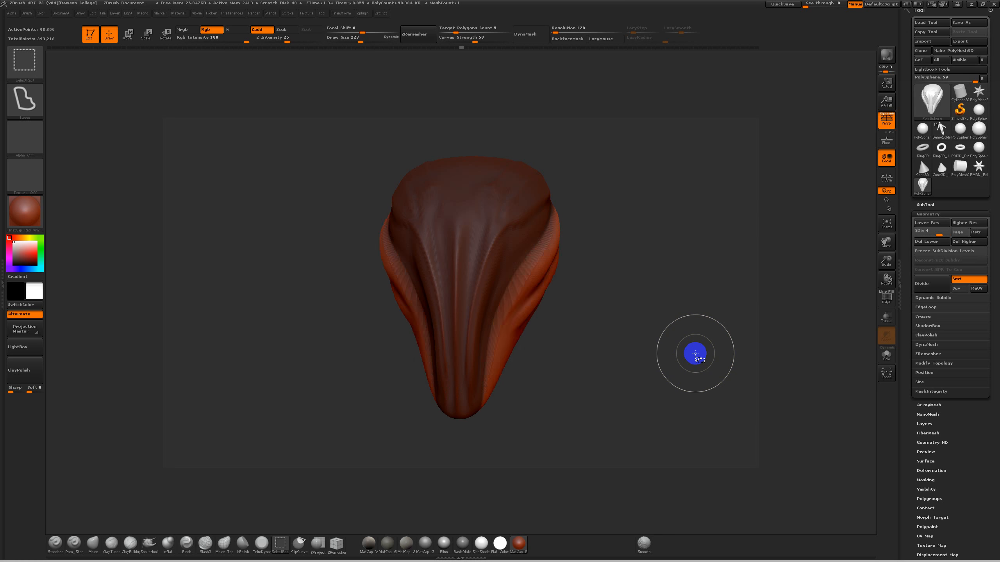
pyautogui.hotkey('ctrl', 'shift', 'z')
pyautogui.hotkey('ctrl', 'shift', 'z')
pyautogui.hotkey('ctrl', 'shift', 'z')
pyautogui.hotkey('ctrl', 'shift', 'z')
pyautogui.hotkey('ctrl', 'shift', 'z')
pyautogui.hotkey('ctrl', 'shift', 'z')
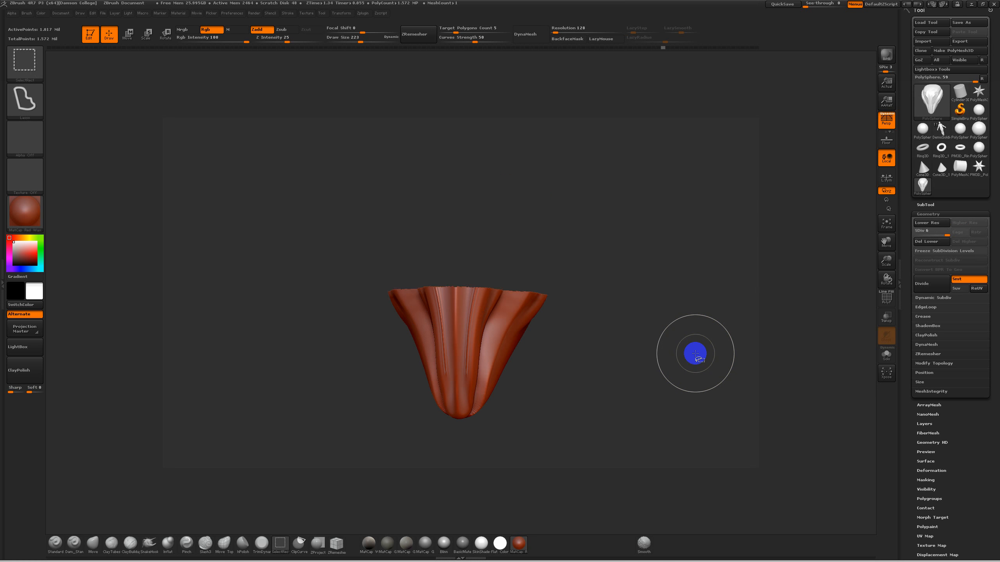
pyautogui.hotkey('ctrl', 'shift', 'z')
pyautogui.hotkey('ctrl', 'shift', 'z')
pyautogui.hotkey('ctrl', 'shift', 'z')
pyautogui.hotkey('ctrl', 'shift', 'z')
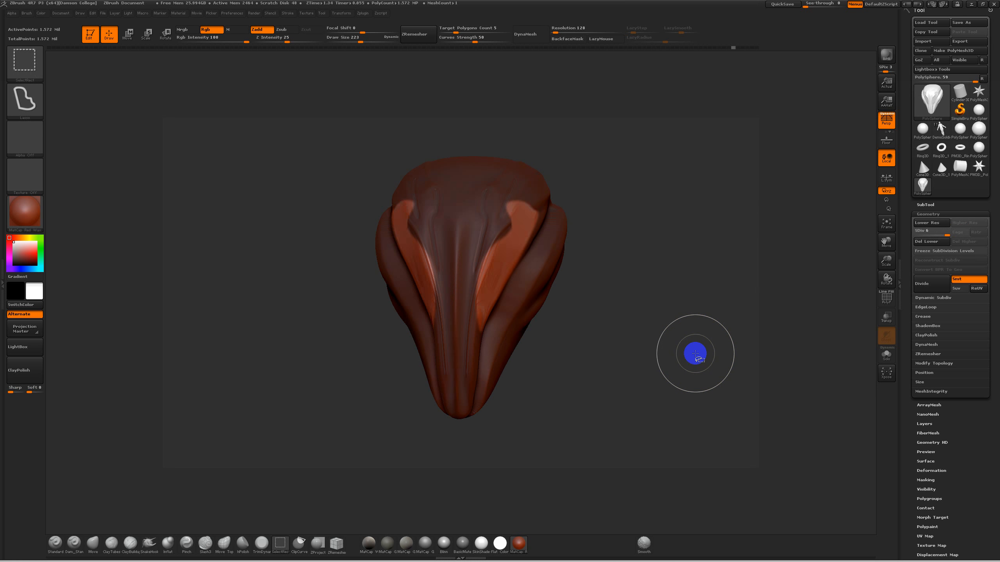
pyautogui.hotkey('ctrl', 'shift', 'z')
pyautogui.hotkey('ctrl', 'shift', 'z')
pyautogui.hotkey('ctrl', 'shift', 'z')
pyautogui.hotkey('ctrl', 'shift', 'z')
pyautogui.hotkey('ctrl', 'shift', 'z')
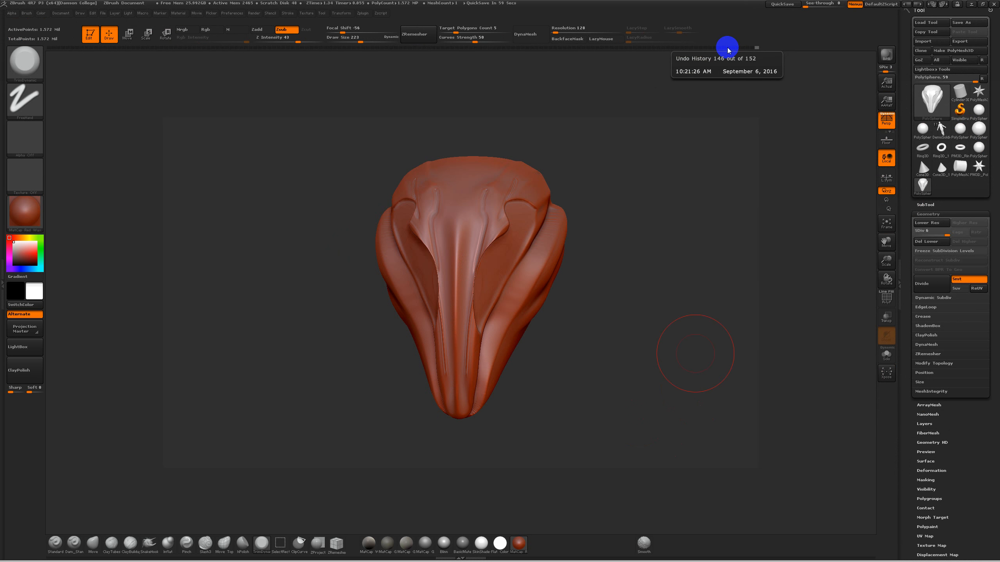
# Jump to two earlier states in the undo history and return to the latest state, 152 of 152.
pyautogui.click(483, 47)
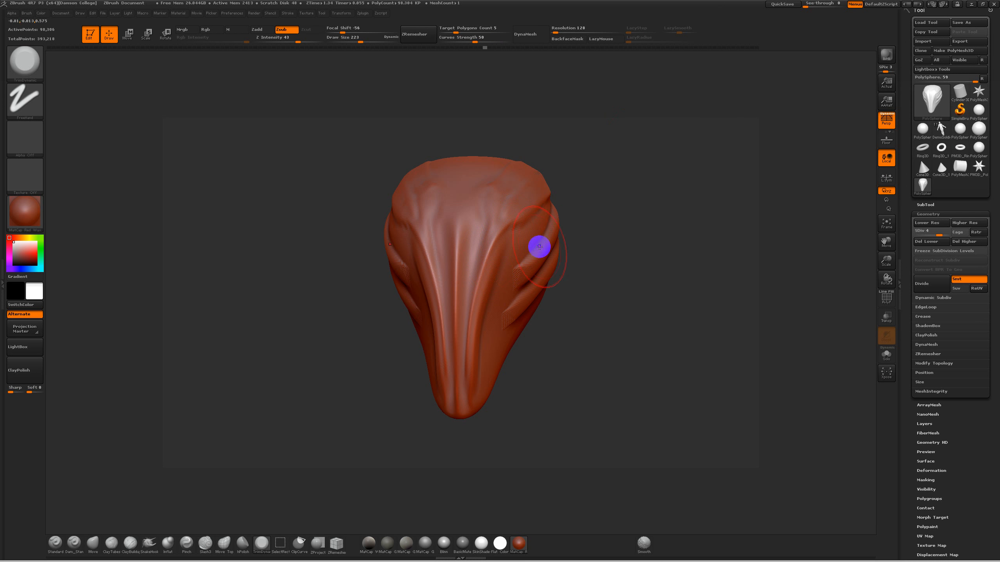
pyautogui.click(726, 50)
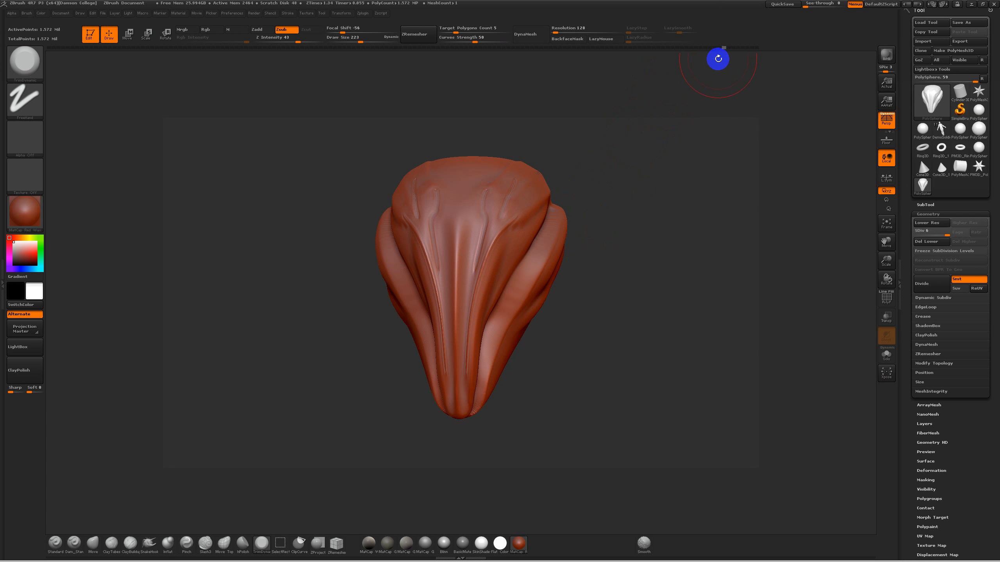
pyautogui.click(759, 48)
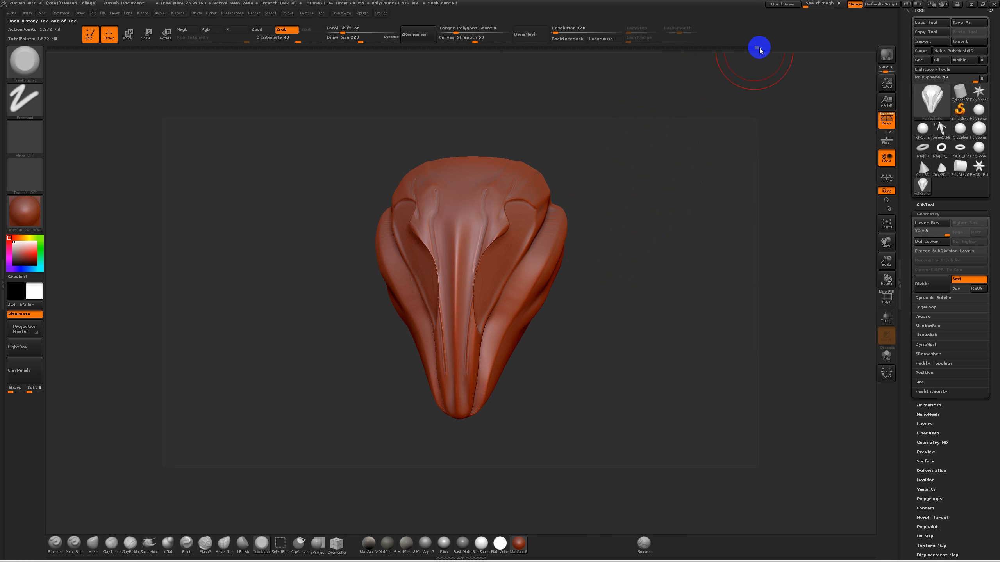
# Undo the last few edits and redo them to restore the flattened recesses.
pyautogui.press('ctrl')
pyautogui.hotkey('ctrl', 'z')
pyautogui.hotkey('ctrl', 'z')
pyautogui.hotkey('ctrl', 'z')
pyautogui.hotkey('ctrl', 'z')
pyautogui.hotkey('ctrl', 'z')
pyautogui.hotkey('ctrl', 'shift', 'z')
pyautogui.hotkey('ctrl', 'shift', 'z')
pyautogui.hotkey('ctrl', 'shift', 'z')
pyautogui.hotkey('ctrl', 'shift', 'z')
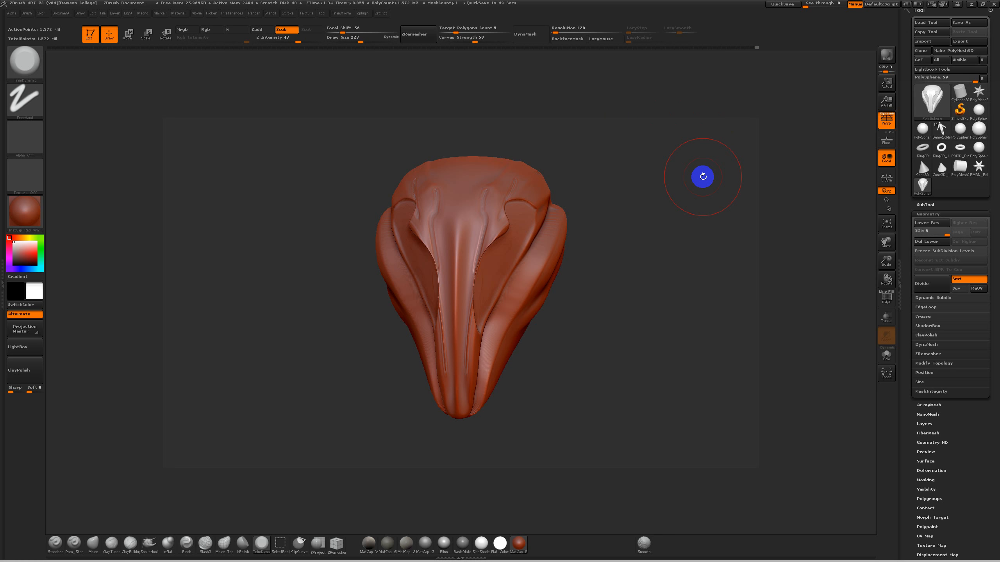
# Mask the upper ends of the side recesses and a small strip above each of them.
pyautogui.moveTo(494, 213)
pyautogui.keyDown('ctrl'); pyautogui.mouseDown()
pyautogui.moveTo(468, 223)
pyautogui.moveTo(520, 234)
pyautogui.moveTo(531, 201)
pyautogui.moveTo(496, 209)
pyautogui.mouseUp(); pyautogui.keyUp('ctrl')
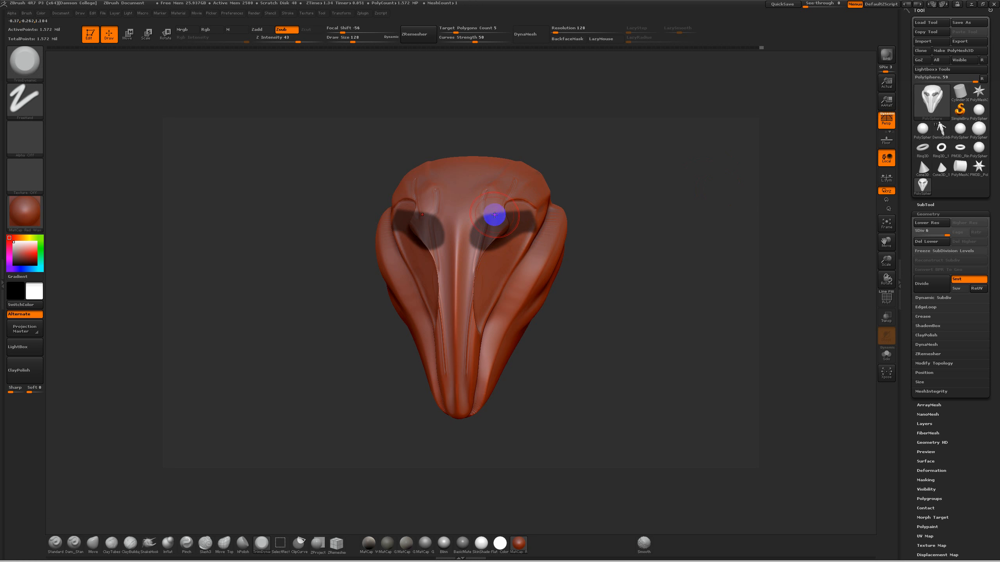
pyautogui.press('ctrl')
pyautogui.moveTo(497, 214)
pyautogui.keyDown('ctrl'); pyautogui.mouseDown()
pyautogui.moveTo(482, 224)
pyautogui.moveTo(504, 246)
pyautogui.moveTo(517, 220)
pyautogui.mouseUp(); pyautogui.keyUp('ctrl')
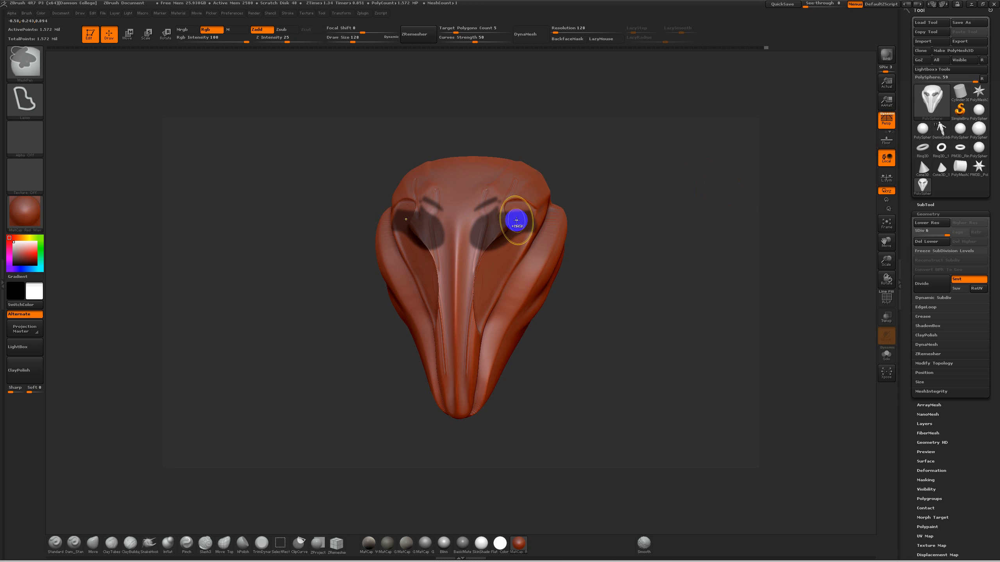
pyautogui.click(33, 100)
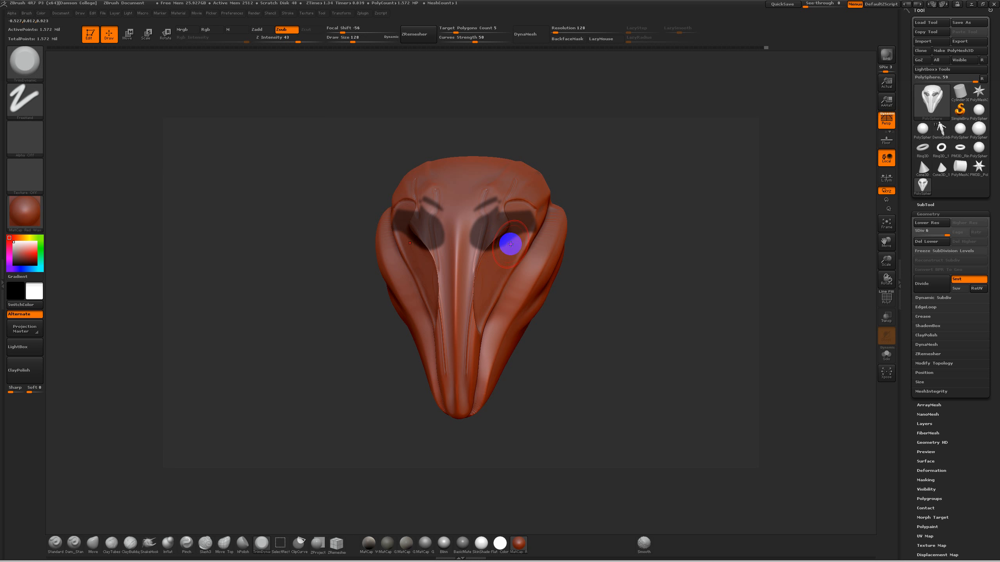
# Clear the mask from the upper part of the head.
pyautogui.press('ctrl')
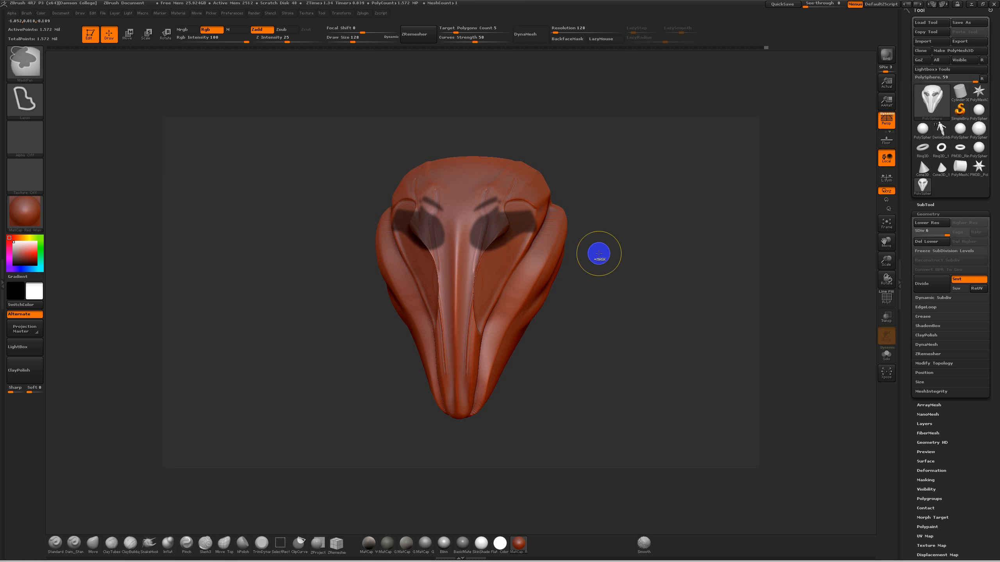
pyautogui.moveTo(612, 251)
pyautogui.keyDown('ctrl'); pyautogui.mouseDown()
pyautogui.moveTo(594, 270)
pyautogui.moveTo(610, 277)
pyautogui.moveTo(616, 268)
pyautogui.mouseUp(); pyautogui.keyUp('ctrl')
pyautogui.press('alt')
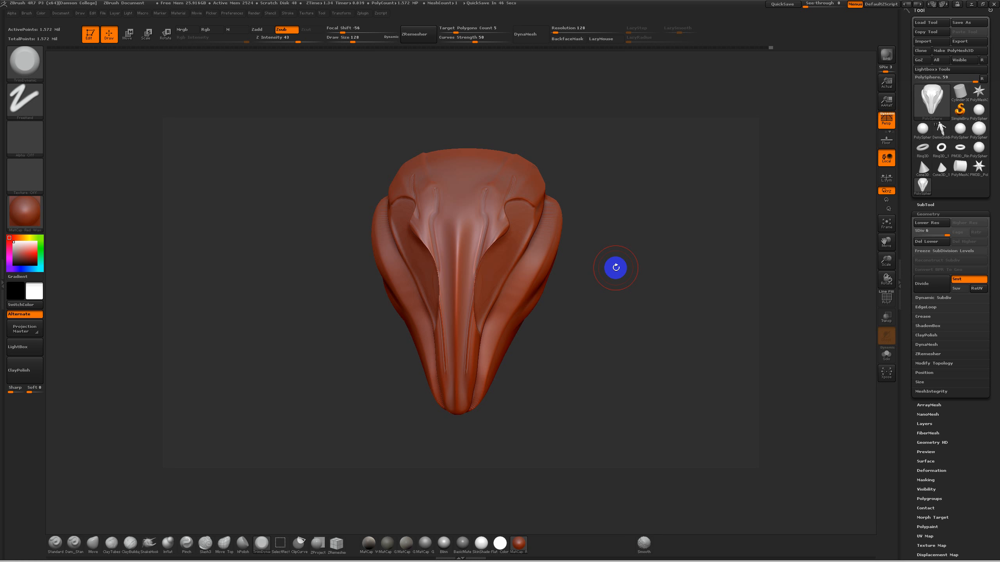
# Delete the model's lower subdivision levels and show the DynaMesh settings.
pyautogui.click(928, 242)
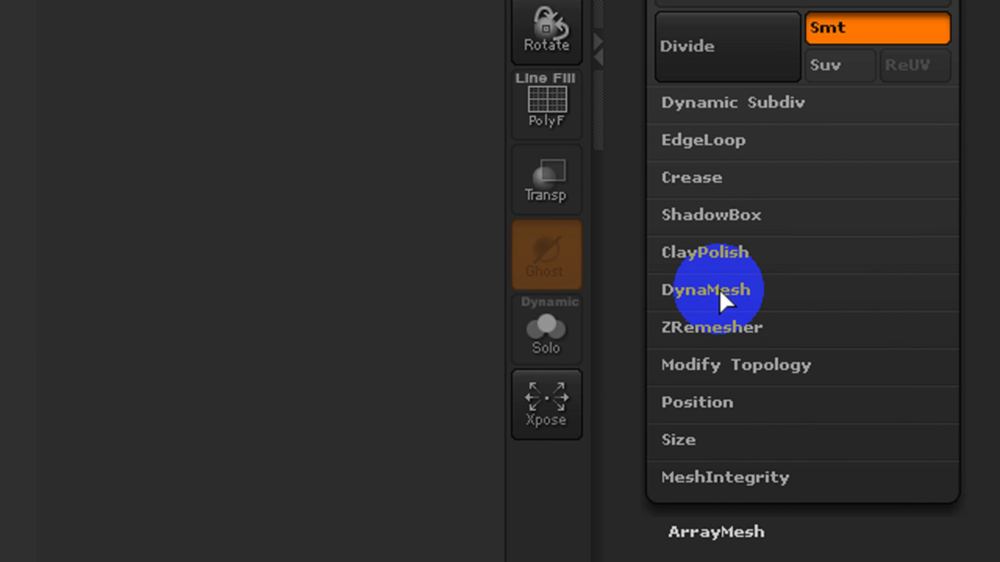
pyautogui.click(722, 289)
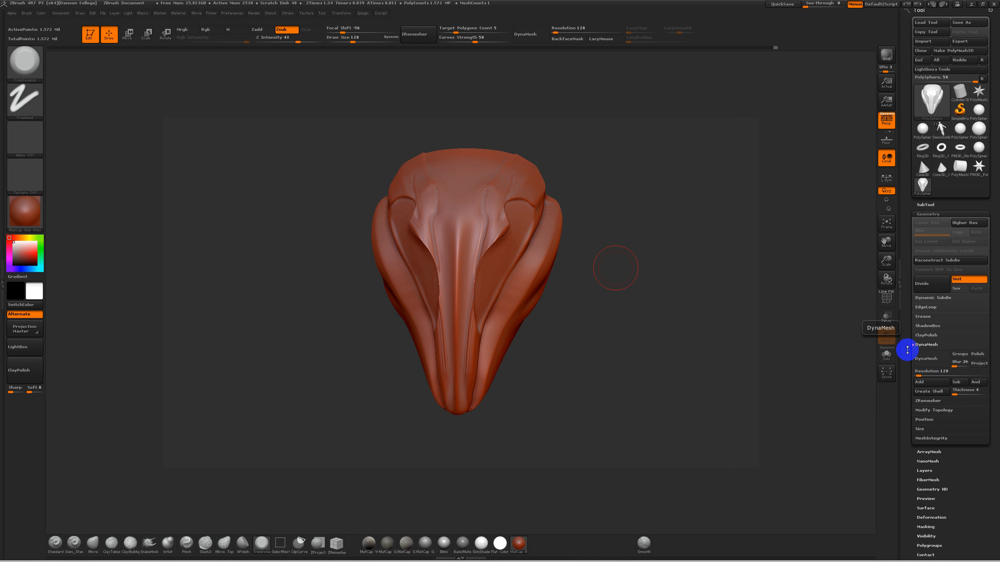
pyautogui.hotkey('shift', 'f')
pyautogui.hotkey('shift', 'f')
# Undo the deletion of the lower subdivision levels and the clearing of the mask.
pyautogui.hotkey('ctrl', 'z')
pyautogui.hotkey('ctrl', 'z')
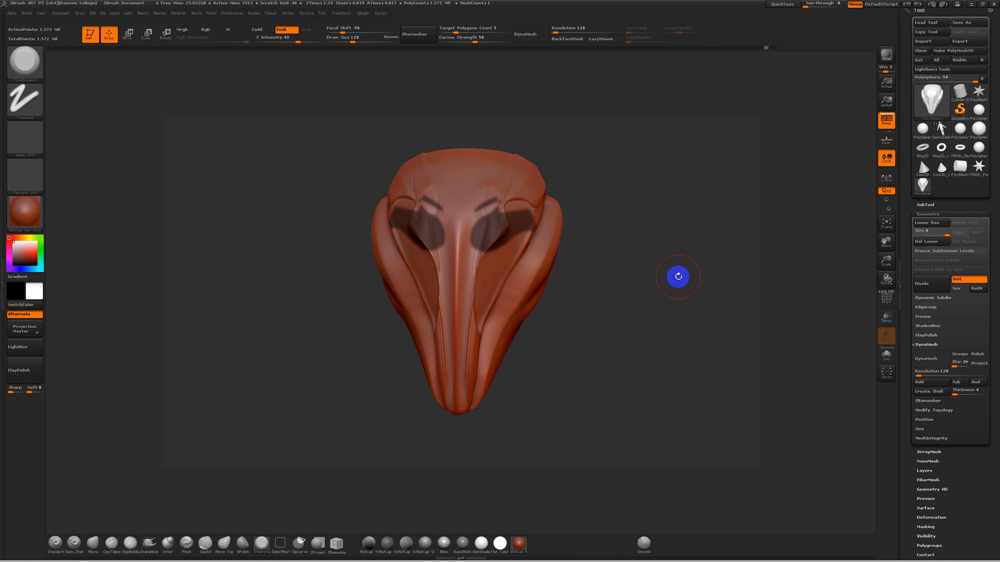
# Drop the head to subdivision level 1 and examine its wireframe from the side and front.
pyautogui.moveTo(933, 232); pyautogui.dragTo(901, 230)
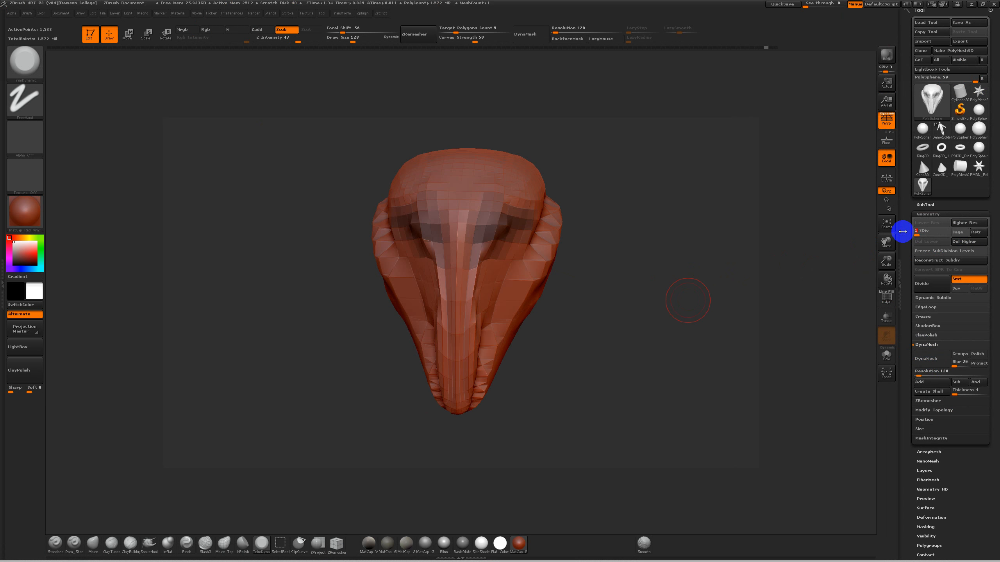
pyautogui.hotkey('shift', 'f')
pyautogui.moveTo(589, 322); pyautogui.dragTo(562, 323)
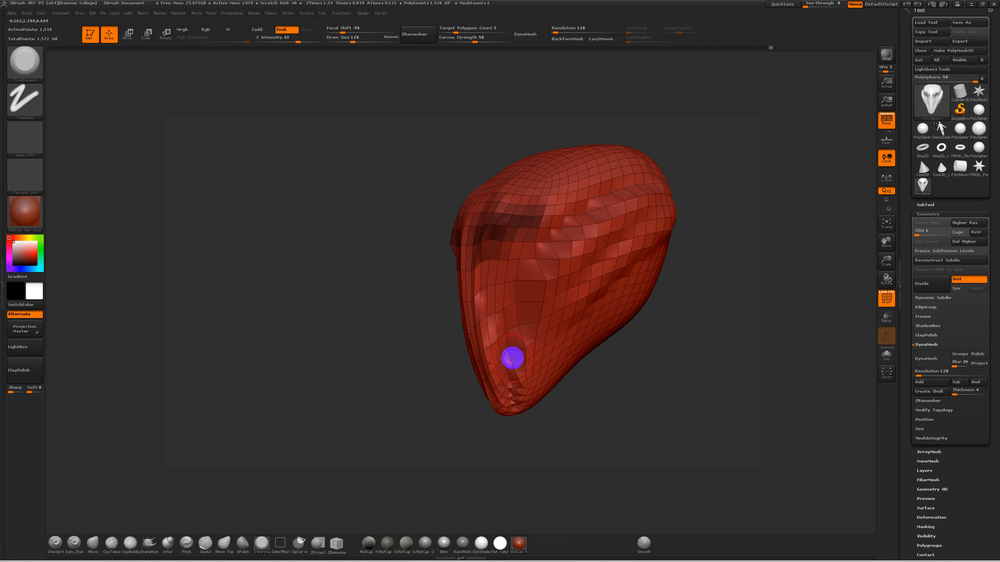
pyautogui.moveTo(586, 417)
pyautogui.mouseDown()
pyautogui.moveTo(598, 413)
pyautogui.moveTo(593, 406)
pyautogui.mouseUp()
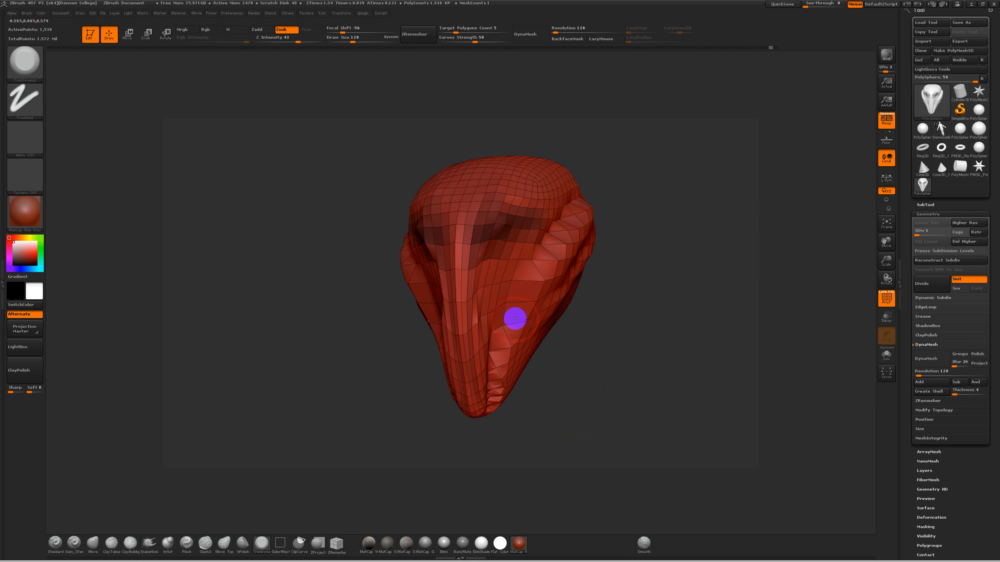
# Raise the head back through its higher subdivision levels and hide the wireframe.
pyautogui.hotkey('ctrl', 'd')
pyautogui.hotkey('ctrl', 'd')
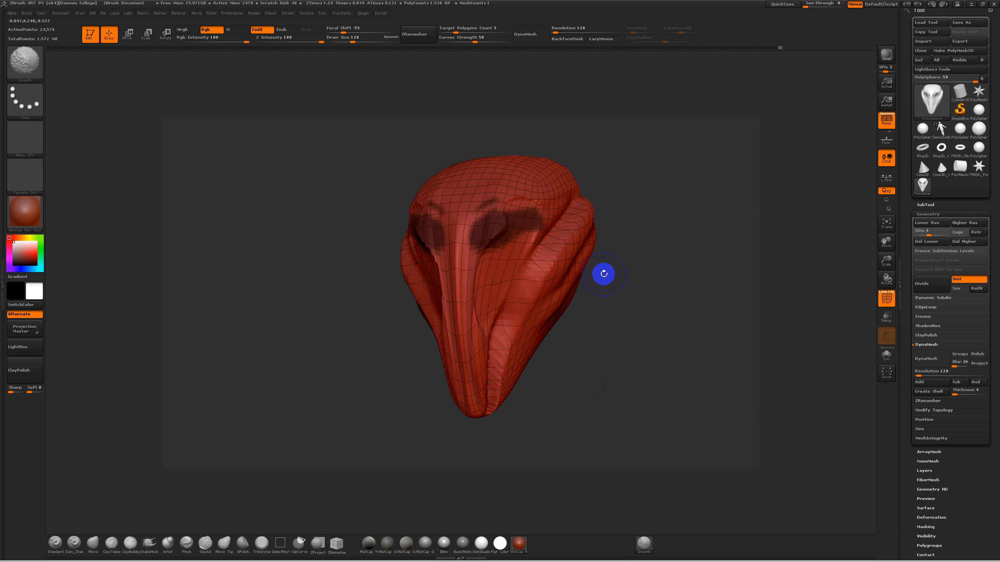
pyautogui.hotkey('shift', 'f')
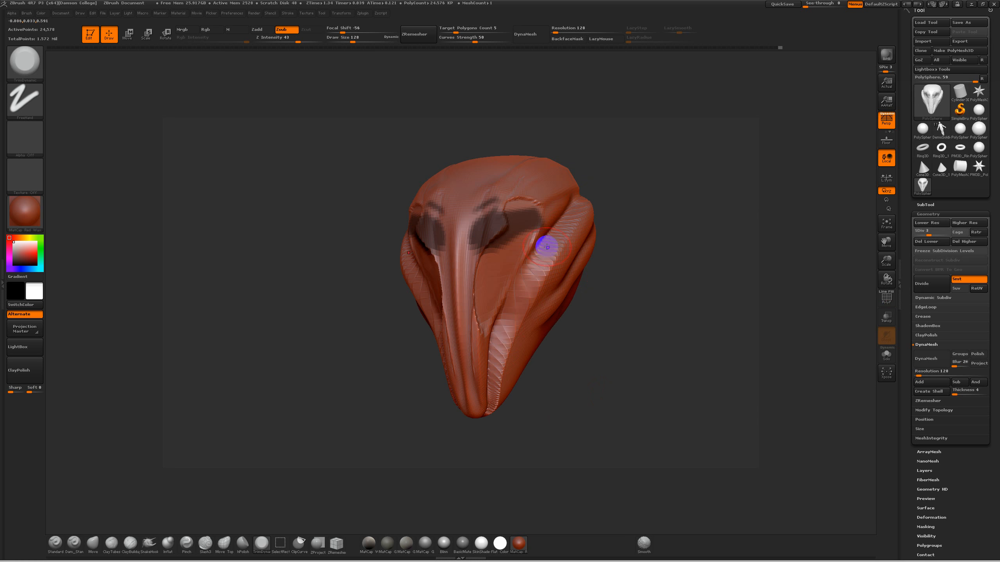
pyautogui.press('d')
pyautogui.press('d')
pyautogui.press('d')
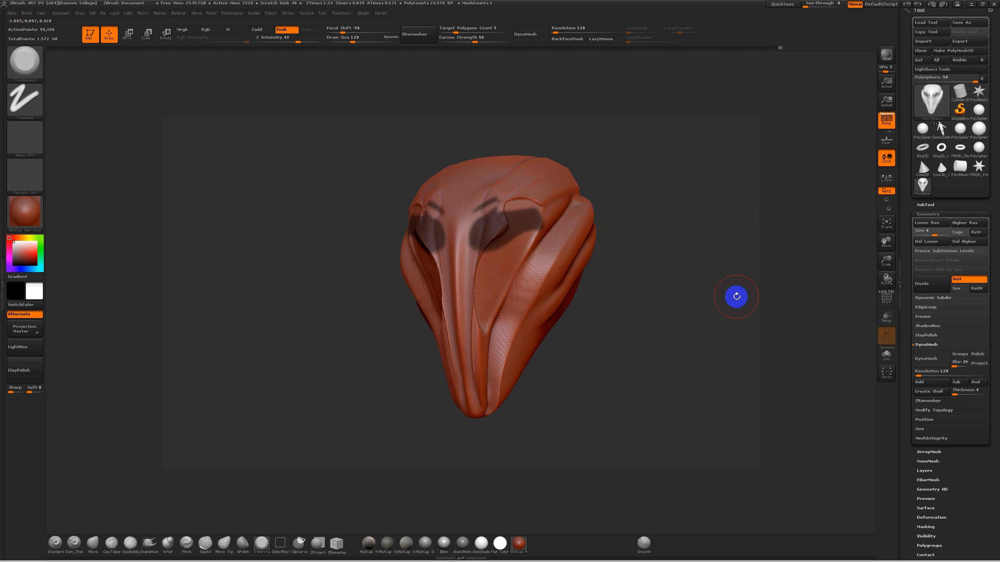
# Delete the head's lower subdivision levels and clear its mask.
pyautogui.click(927, 241)
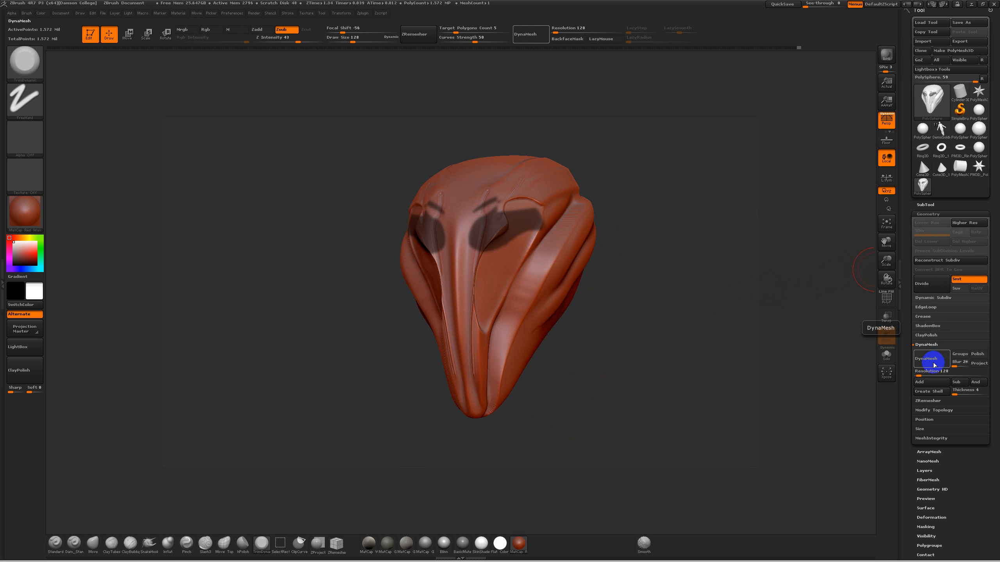
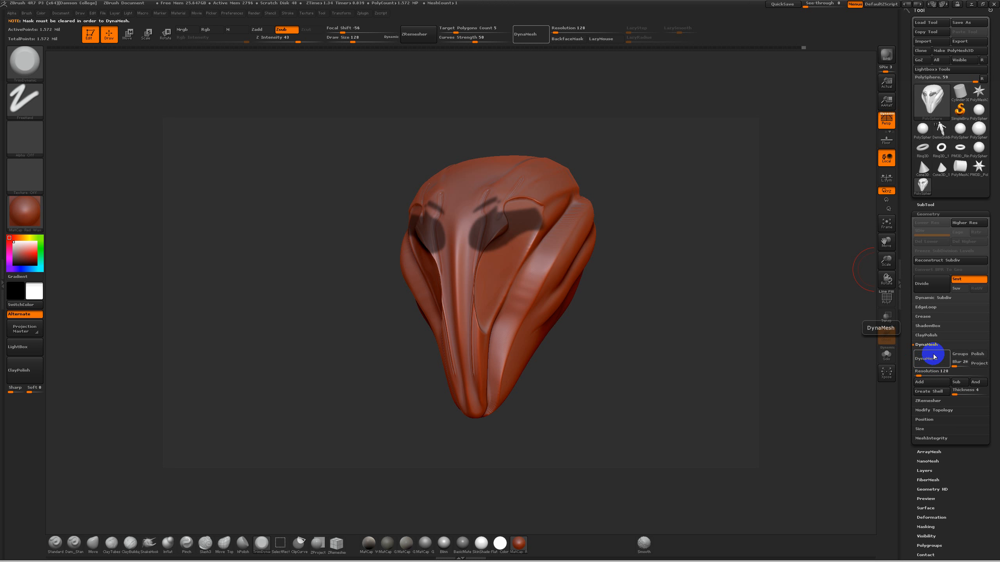
pyautogui.keyDown('ctrl'); pyautogui.moveTo(656, 284); pyautogui.dragTo(647, 358); pyautogui.keyUp('ctrl')
# Convert the head to a DynaMesh at resolution 128 and show its wireframe.
pyautogui.click(927, 363)
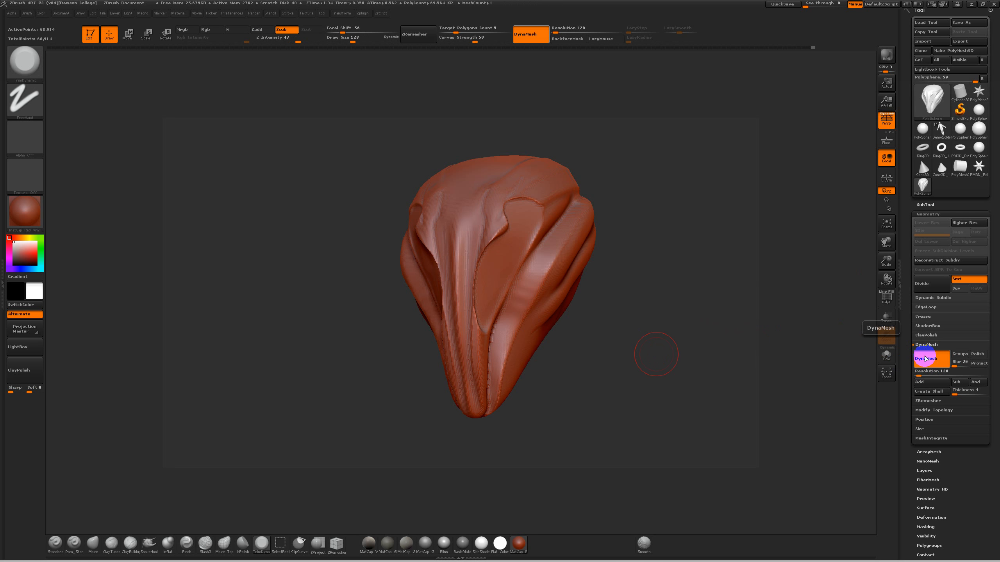
pyautogui.hotkey('shift', 'f')
pyautogui.moveTo(627, 342)
pyautogui.mouseDown()
pyautogui.moveTo(631, 350)
pyautogui.moveTo(634, 301)
pyautogui.moveTo(635, 351)
pyautogui.moveTo(644, 342)
pyautogui.mouseUp()
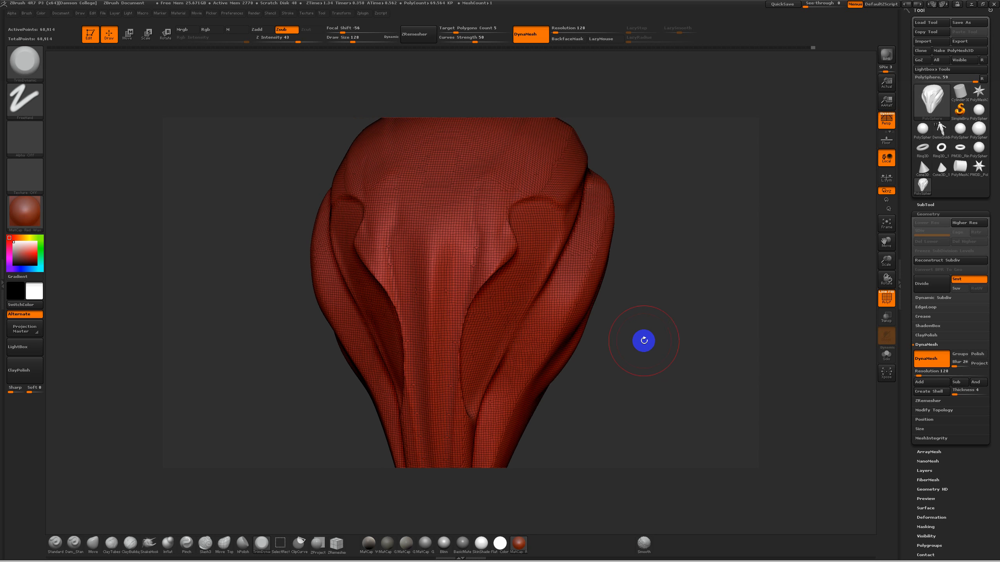
# Undo the DynaMesh conversion and examine the original dense wireframe around the side recess.
pyautogui.press('ctrl')
pyautogui.hotkey('ctrl', 'z')
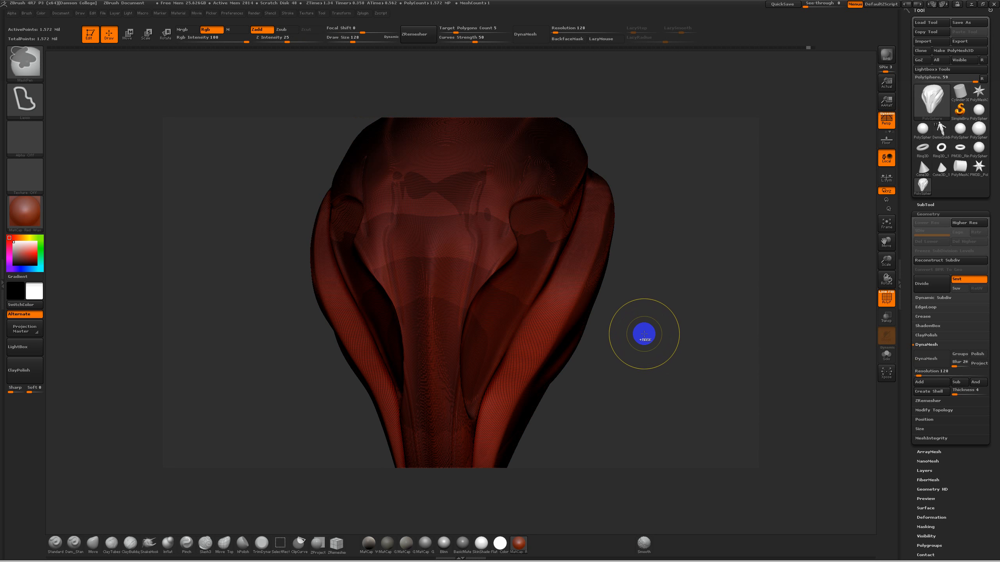
pyautogui.moveTo(641, 333); pyautogui.dragTo(594, 334)
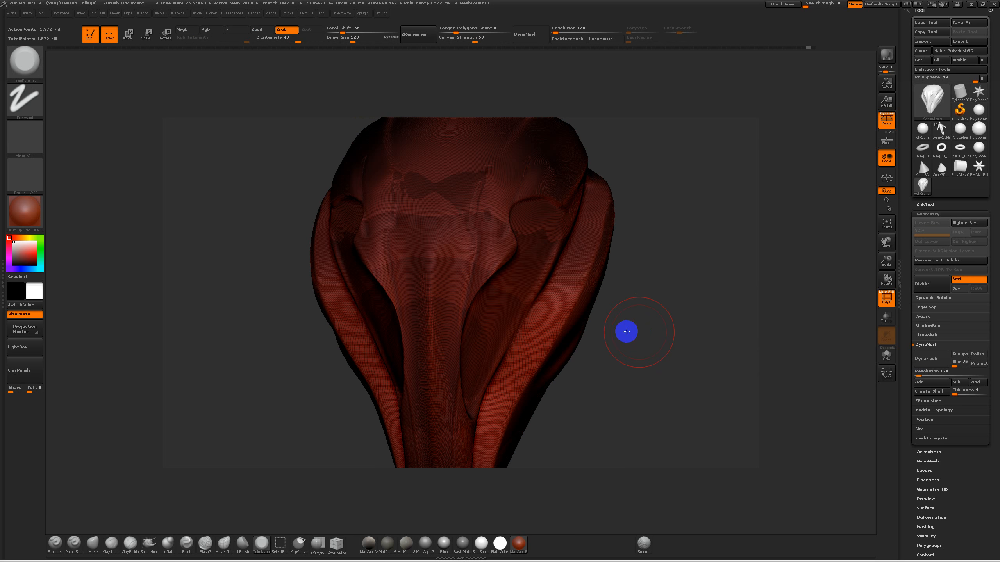
pyautogui.moveTo(413, 375); pyautogui.dragTo(445, 371)
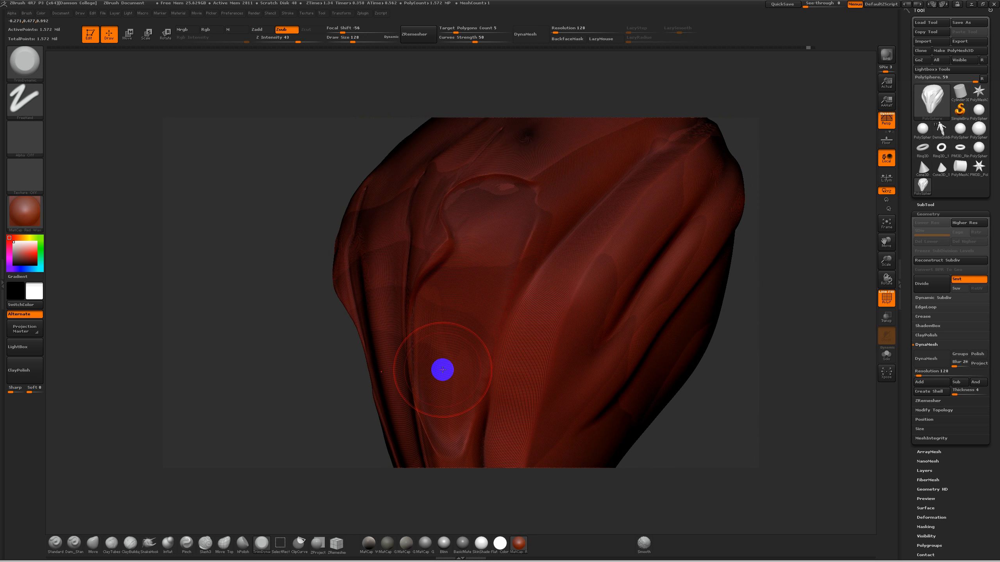
# Apply DynaMesh to the head again at resolution 128 and frame the whole model.
pyautogui.hotkey('ctrl', 'shift', 'z')
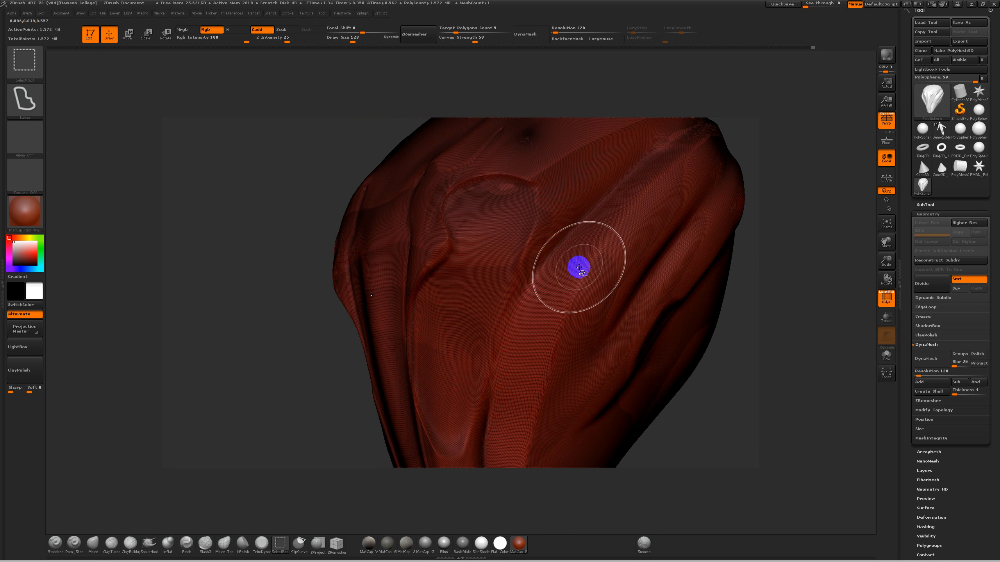
pyautogui.hotkey('ctrl', 'shift')
pyautogui.click(926, 358)
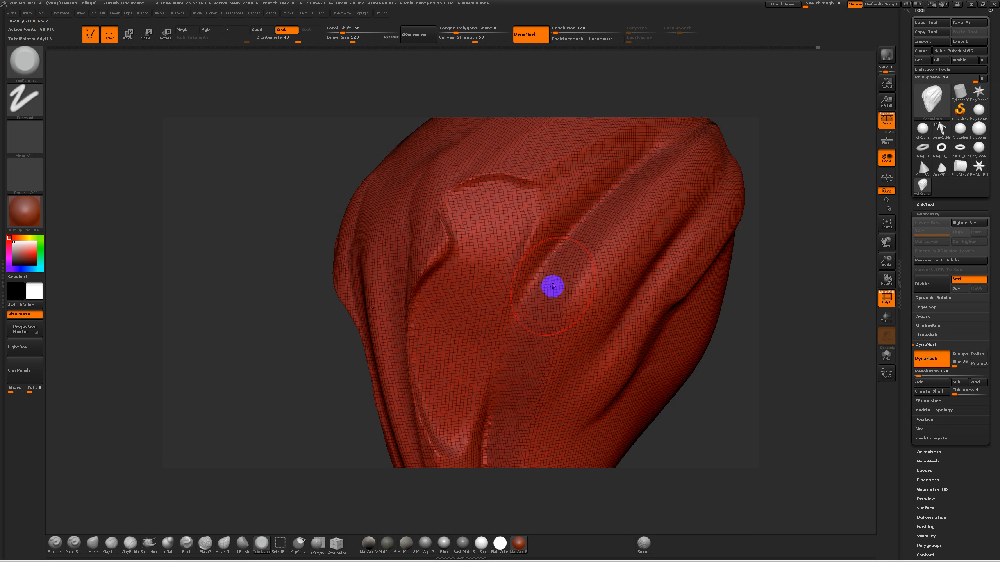
pyautogui.press('f')
pyautogui.moveTo(618, 327)
pyautogui.mouseDown()
pyautogui.moveTo(618, 297)
pyautogui.moveTo(630, 319)
pyautogui.mouseUp()
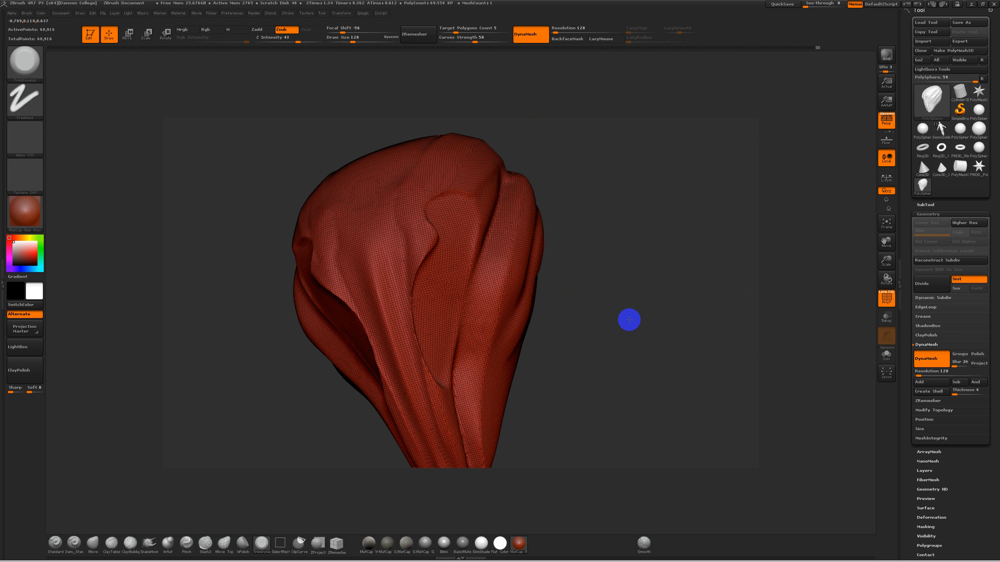
# Pull a long curved horn out of each upper side of the head with the Move brush.
pyautogui.click(94, 543)
pyautogui.moveTo(489, 161)
pyautogui.mouseDown()
pyautogui.moveTo(674, 163)
pyautogui.moveTo(761, 91)
pyautogui.mouseUp()
pyautogui.moveTo(619, 129)
pyautogui.mouseDown()
pyautogui.moveTo(713, 78)
pyautogui.moveTo(721, 62)
pyautogui.mouseUp()
pyautogui.moveTo(669, 249)
pyautogui.keyDown('alt'); pyautogui.mouseDown()
pyautogui.moveTo(671, 263)
pyautogui.moveTo(662, 225)
pyautogui.moveTo(639, 337)
pyautogui.mouseUp(); pyautogui.keyUp('alt')
pyautogui.moveTo(650, 216); pyautogui.dragTo(669, 186)
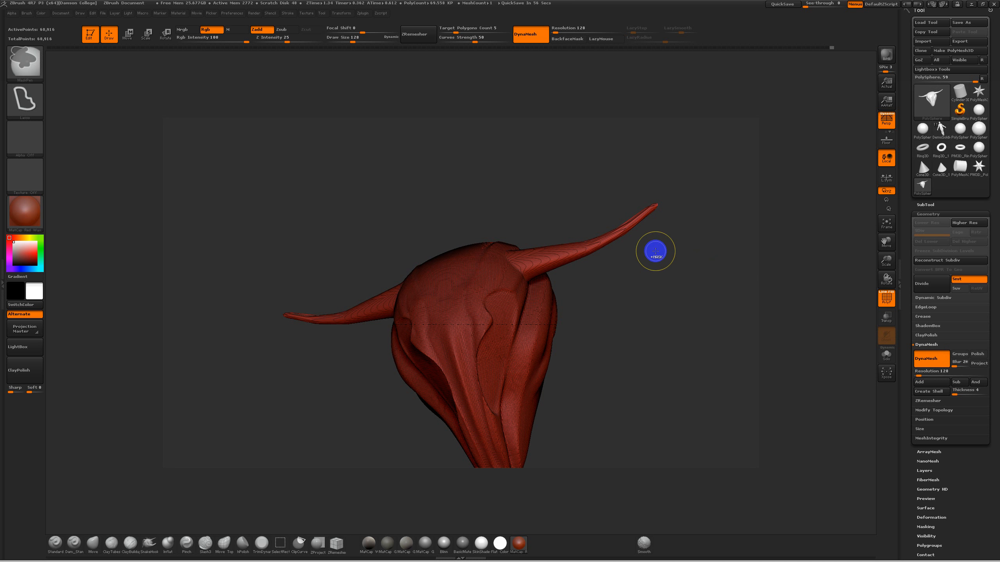
# Remesh the model with DynaMesh to even out the stretched polygons on the horns.
pyautogui.moveTo(661, 246)
pyautogui.keyDown('ctrl'); pyautogui.mouseDown()
pyautogui.moveTo(645, 275)
pyautogui.moveTo(645, 315)
pyautogui.moveTo(669, 333)
pyautogui.mouseUp(); pyautogui.keyUp('ctrl')
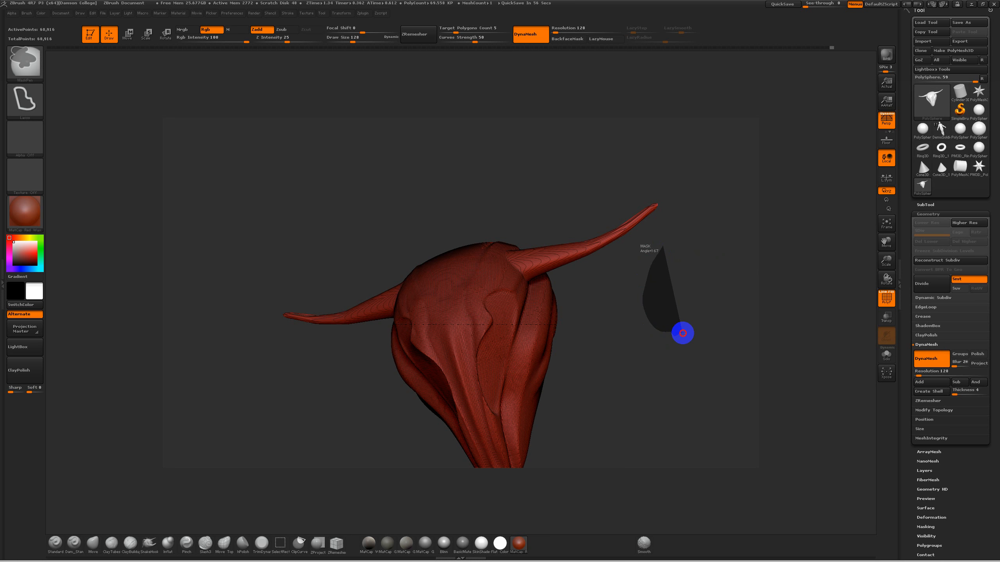
pyautogui.keyDown('ctrl'); pyautogui.moveTo(683, 332); pyautogui.dragTo(682, 331); pyautogui.keyUp('ctrl')
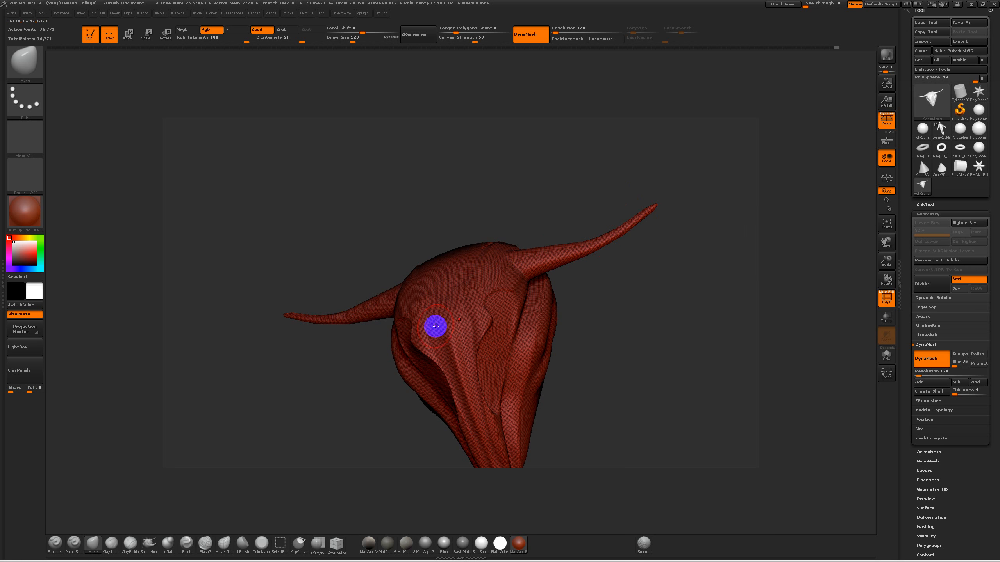
# Hide the wireframe, set the draw size to 202 and pull a neck down from the rear underside of the head.
pyautogui.moveTo(638, 377)
pyautogui.keyDown('shift'); pyautogui.mouseDown()
pyautogui.moveTo(630, 368)
pyautogui.moveTo(670, 337)
pyautogui.moveTo(641, 322)
pyautogui.moveTo(617, 328)
pyautogui.moveTo(628, 337)
pyautogui.moveTo(639, 310)
pyautogui.moveTo(633, 343)
pyautogui.moveTo(627, 310)
pyautogui.moveTo(607, 308)
pyautogui.moveTo(672, 333)
pyautogui.moveTo(615, 301)
pyautogui.moveTo(623, 290)
pyautogui.mouseUp(); pyautogui.keyUp('shift')
pyautogui.hotkey('shift', 'f')
pyautogui.press('s')
pyautogui.moveTo(533, 288); pyautogui.dragTo(550, 278)
pyautogui.press('u')
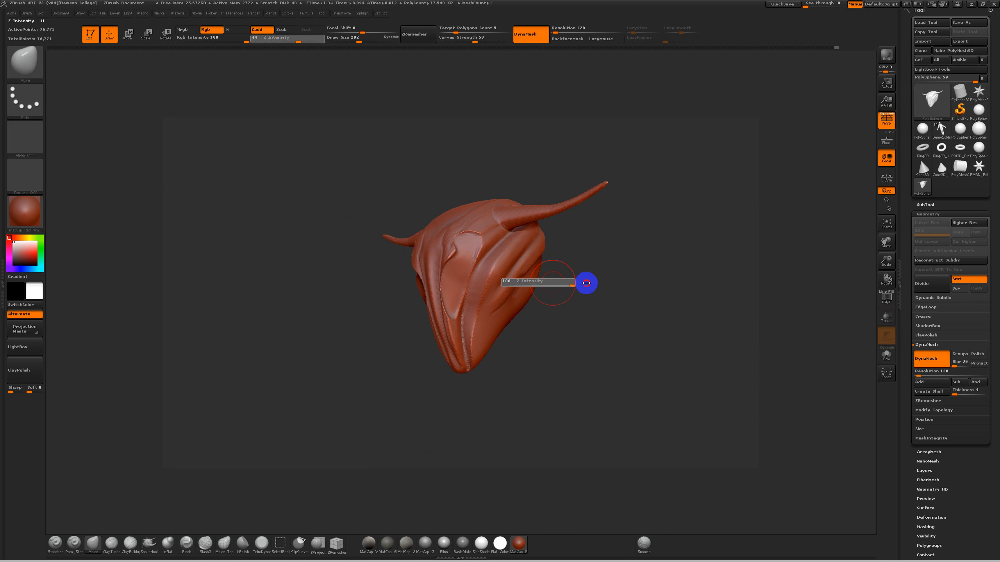
pyautogui.moveTo(533, 315); pyautogui.dragTo(610, 286)
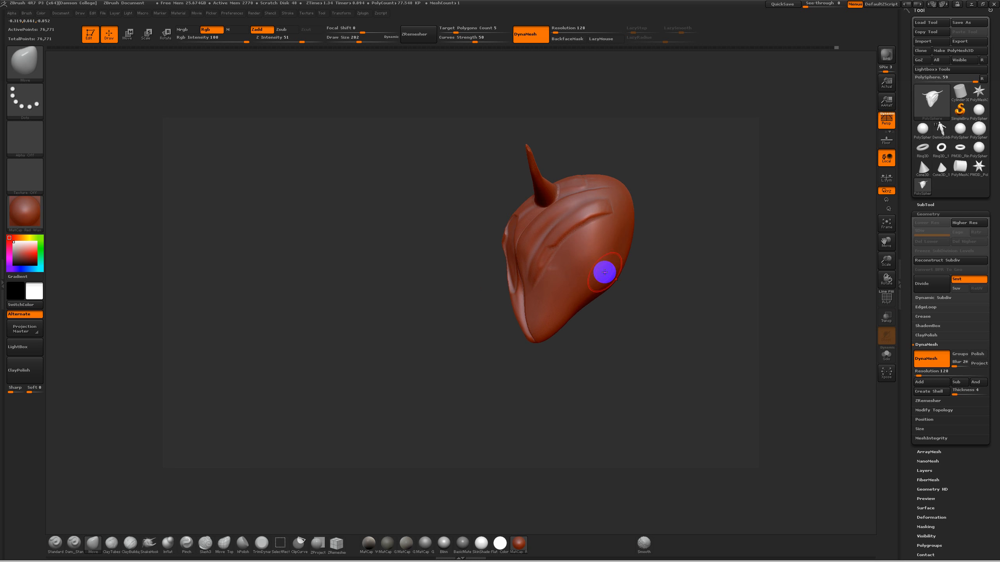
pyautogui.moveTo(676, 297); pyautogui.dragTo(646, 344)
pyautogui.moveTo(623, 284)
pyautogui.mouseDown()
pyautogui.moveTo(628, 339)
pyautogui.moveTo(700, 299)
pyautogui.moveTo(615, 358)
pyautogui.mouseUp()
pyautogui.moveTo(624, 308); pyautogui.dragTo(624, 329)
pyautogui.press('shift')
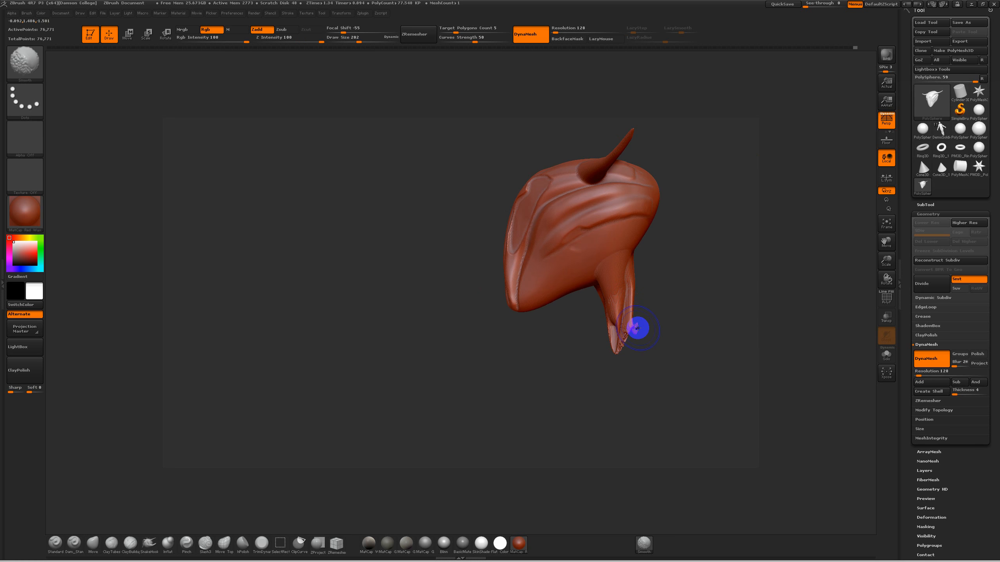
# Remesh the pulled-out neck with DynaMesh and check its wireframe.
pyautogui.hotkey('shift', 'f')
pyautogui.moveTo(667, 331)
pyautogui.mouseDown()
pyautogui.moveTo(662, 370)
pyautogui.moveTo(697, 326)
pyautogui.moveTo(674, 360)
pyautogui.moveTo(692, 311)
pyautogui.moveTo(668, 336)
pyautogui.moveTo(693, 354)
pyautogui.moveTo(696, 326)
pyautogui.mouseUp()
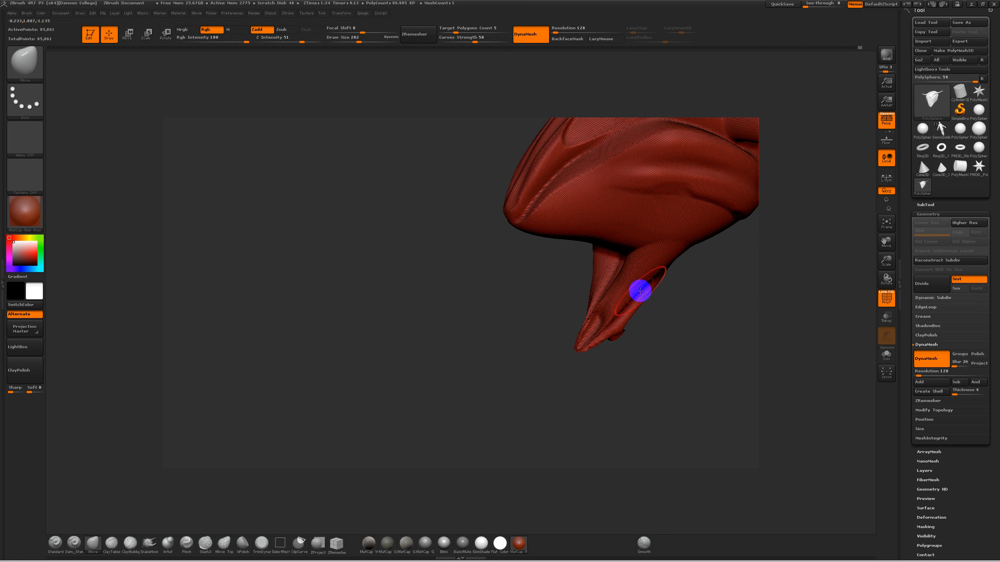
pyautogui.moveTo(652, 373)
pyautogui.mouseDown()
pyautogui.moveTo(661, 364)
pyautogui.moveTo(625, 341)
pyautogui.moveTo(653, 300)
pyautogui.mouseUp()
pyautogui.hotkey('shift', 'f')
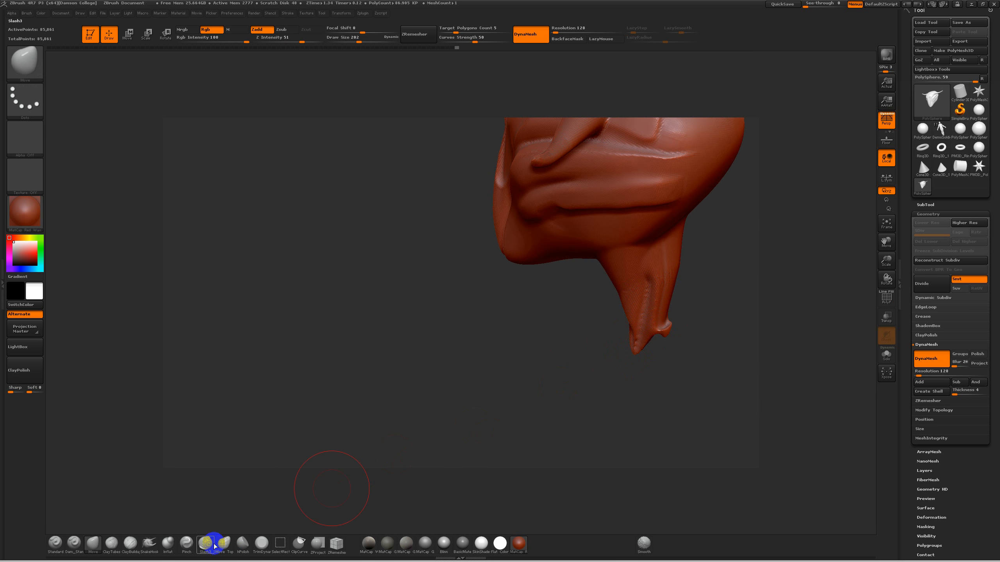
# Swell the lower end of the neck into a rounded bulb with the Inflat brush.
pyautogui.click(167, 543)
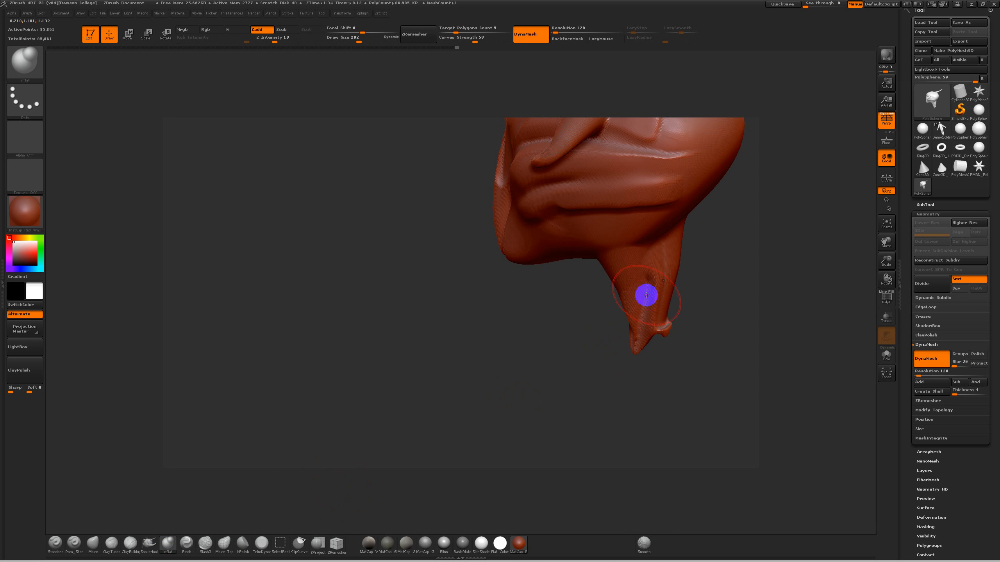
pyautogui.moveTo(667, 364); pyautogui.dragTo(703, 332)
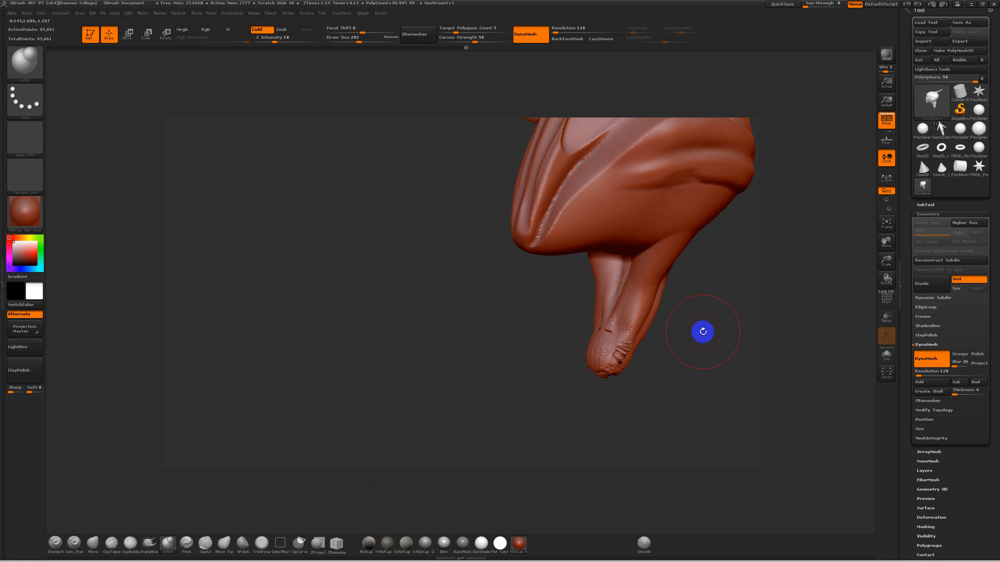
pyautogui.moveTo(602, 346); pyautogui.dragTo(618, 358)
pyautogui.moveTo(679, 312); pyautogui.dragTo(660, 319)
pyautogui.moveTo(635, 363)
pyautogui.mouseDown()
pyautogui.moveTo(651, 360)
pyautogui.moveTo(620, 355)
pyautogui.mouseUp()
# Remesh the model with DynaMesh after inflating the neck end and show the wireframe on the whole model.
pyautogui.keyDown('ctrl'); pyautogui.click(532, 324); pyautogui.keyUp('ctrl')
pyautogui.moveTo(532, 316)
pyautogui.keyDown('ctrl'); pyautogui.mouseDown()
pyautogui.moveTo(528, 375)
pyautogui.moveTo(505, 393)
pyautogui.moveTo(553, 374)
pyautogui.mouseUp(); pyautogui.keyUp('ctrl')
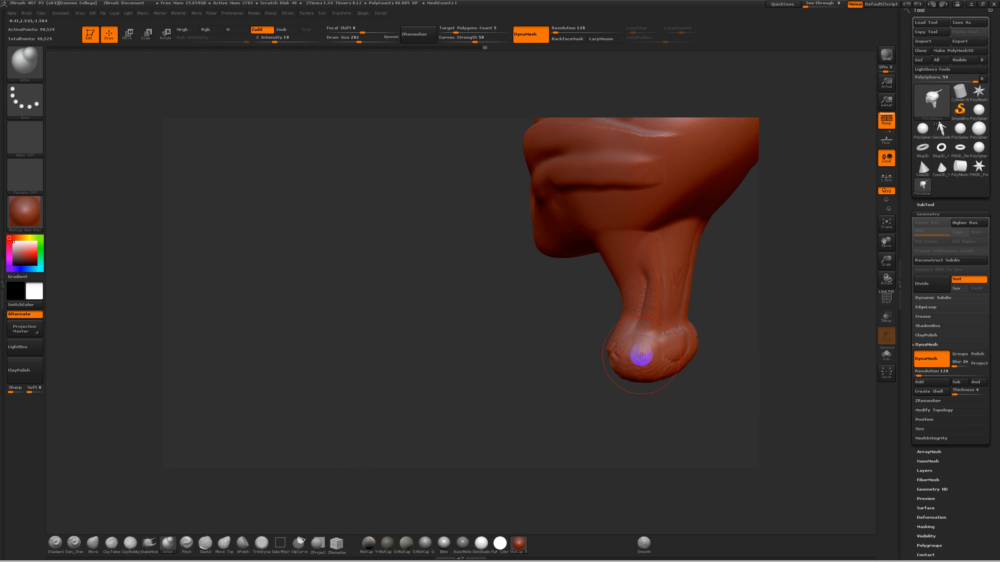
pyautogui.hotkey('shift', 'f')
pyautogui.moveTo(609, 357)
pyautogui.mouseDown()
pyautogui.moveTo(620, 405)
pyautogui.moveTo(650, 348)
pyautogui.moveTo(658, 362)
pyautogui.moveTo(623, 375)
pyautogui.moveTo(628, 386)
pyautogui.mouseUp()
pyautogui.moveTo(693, 390)
pyautogui.mouseDown()
pyautogui.moveTo(696, 337)
pyautogui.moveTo(685, 395)
pyautogui.moveTo(696, 331)
pyautogui.moveTo(714, 315)
pyautogui.moveTo(694, 302)
pyautogui.moveTo(653, 312)
pyautogui.moveTo(643, 290)
pyautogui.mouseUp()
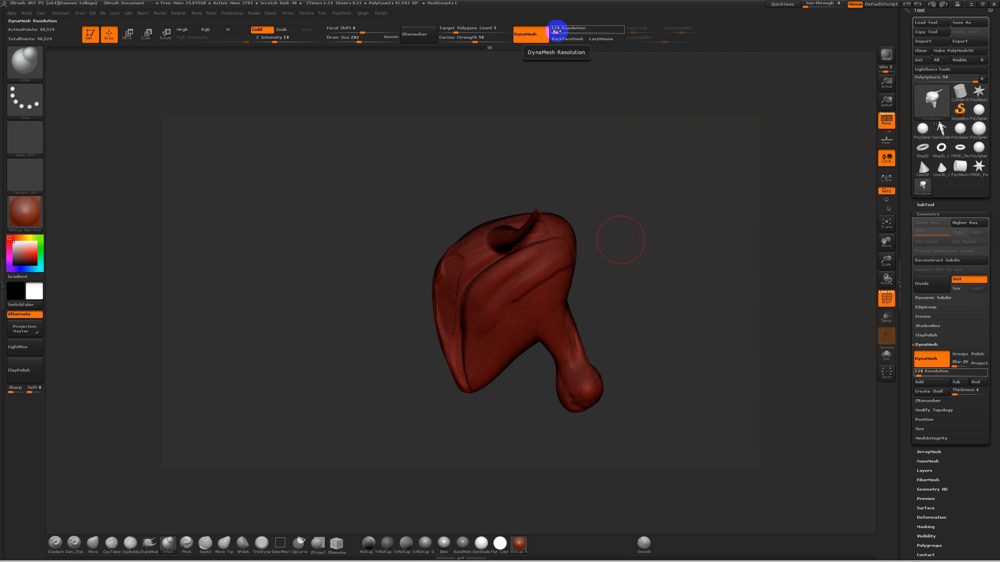
# Set the DynaMesh resolution to 360 and remesh the model.
pyautogui.moveTo(555, 32); pyautogui.dragTo(559, 31)
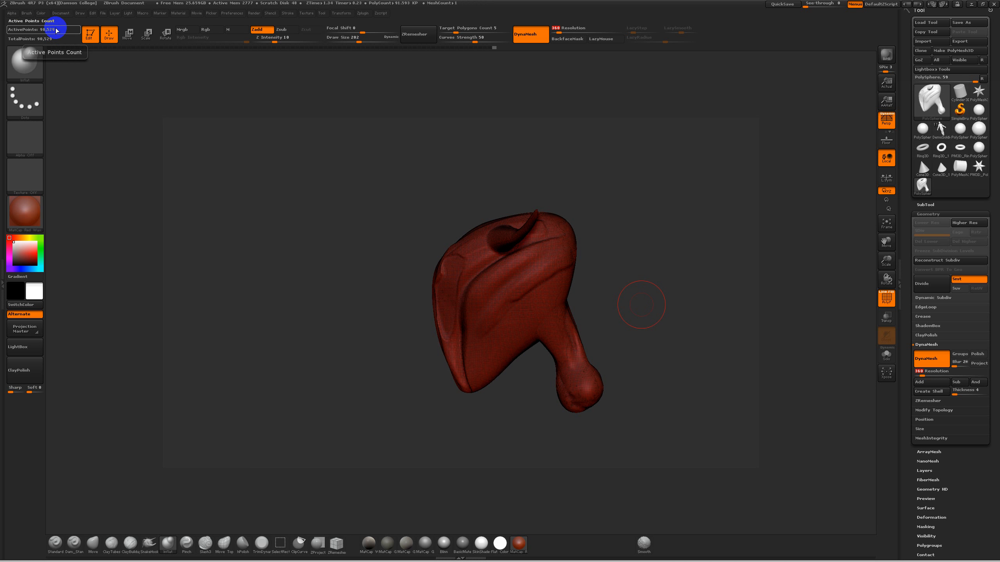
pyautogui.press('ctrl')
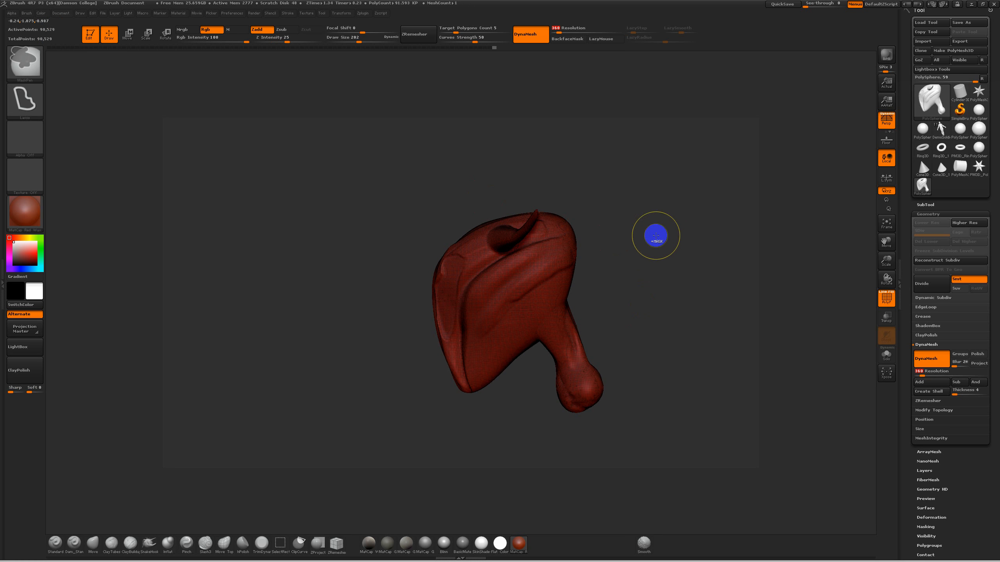
pyautogui.moveTo(668, 216)
pyautogui.keyDown('ctrl'); pyautogui.mouseDown()
pyautogui.moveTo(645, 313)
pyautogui.moveTo(676, 303)
pyautogui.moveTo(623, 288)
pyautogui.moveTo(607, 309)
pyautogui.moveTo(612, 326)
pyautogui.moveTo(609, 290)
pyautogui.moveTo(613, 330)
pyautogui.moveTo(599, 287)
pyautogui.moveTo(602, 334)
pyautogui.mouseUp(); pyautogui.keyUp('ctrl')
# Examine the denser mesh up close and from the front, with and without the wireframe.
pyautogui.hotkey('shift', 'f')
pyautogui.moveTo(599, 279)
pyautogui.keyDown('alt'); pyautogui.mouseDown()
pyautogui.moveTo(636, 322)
pyautogui.moveTo(626, 347)
pyautogui.mouseUp(); pyautogui.keyUp('alt')
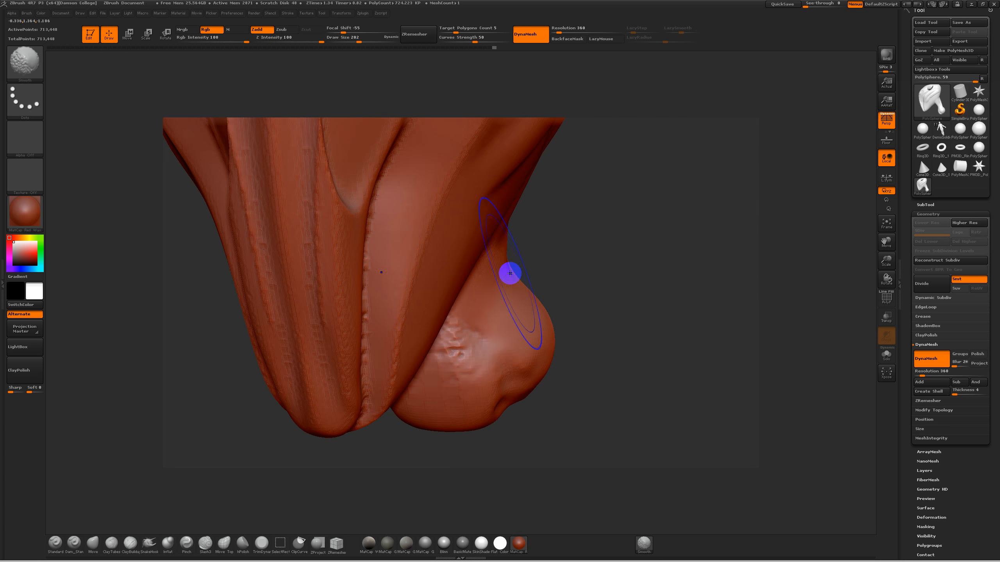
pyautogui.hotkey('shift', 'f')
pyautogui.hotkey('shift', 'f')
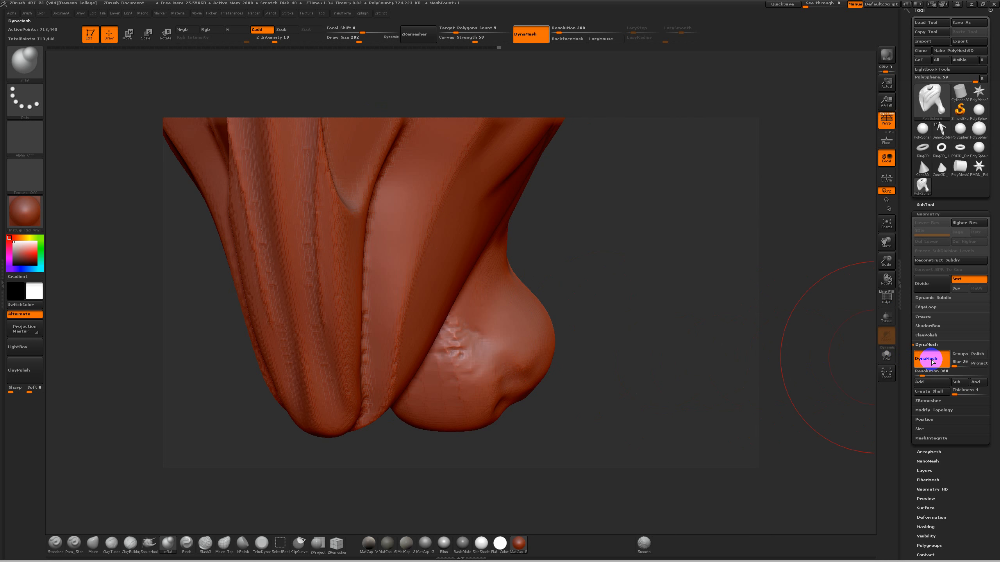
pyautogui.press('f')
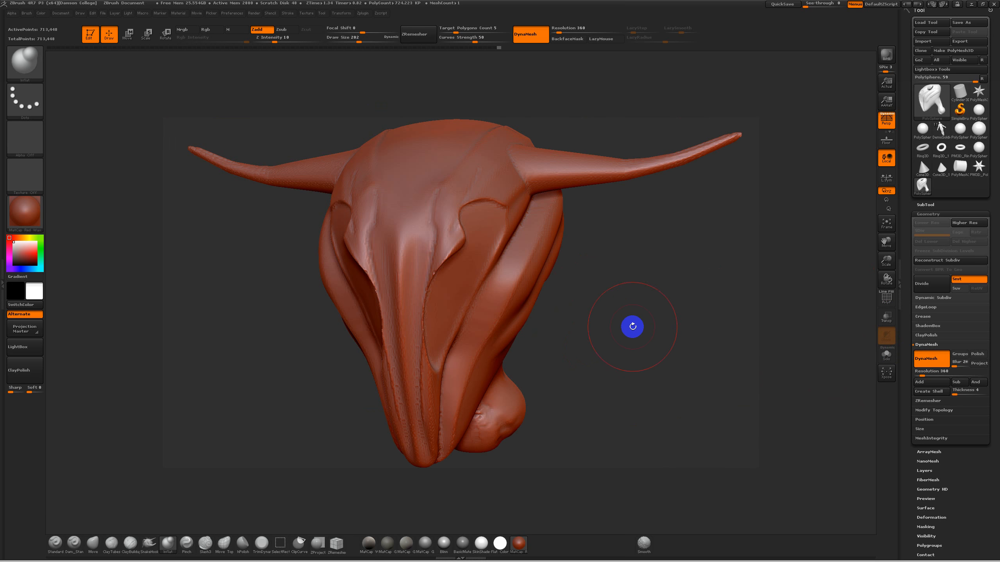
pyautogui.moveTo(626, 344)
pyautogui.mouseDown()
pyautogui.moveTo(643, 338)
pyautogui.moveTo(628, 332)
pyautogui.mouseUp()
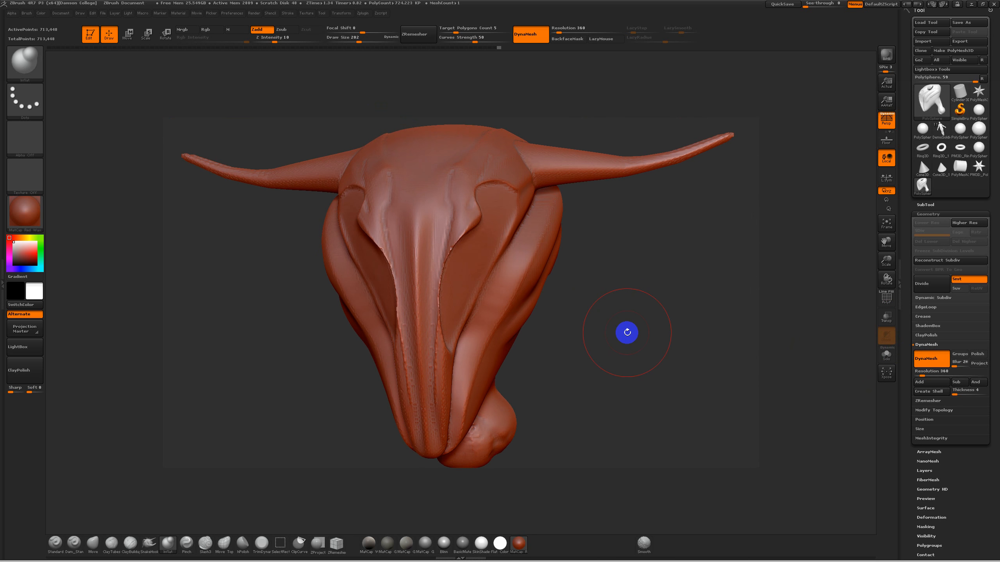
pyautogui.hotkey('shift', 'f')
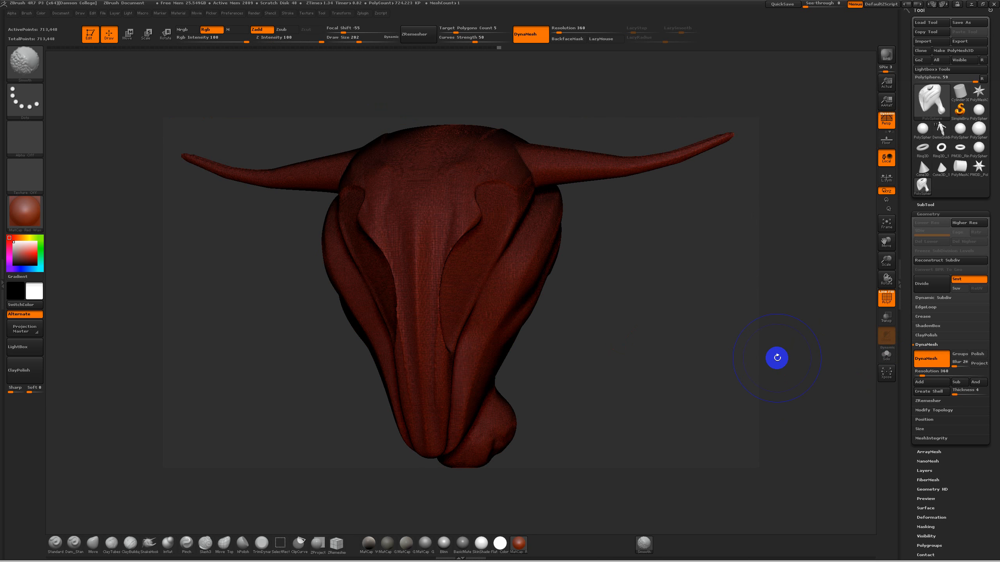
# Hide the wireframe and turn off DynaMesh for the head.
pyautogui.hotkey('shift', 'f')
pyautogui.click(933, 360)
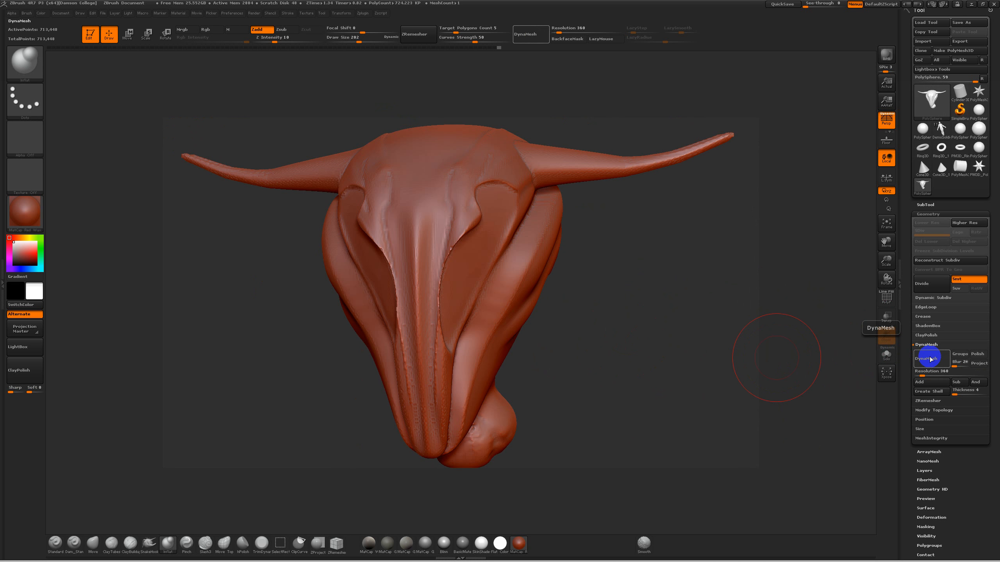
pyautogui.click(927, 214)
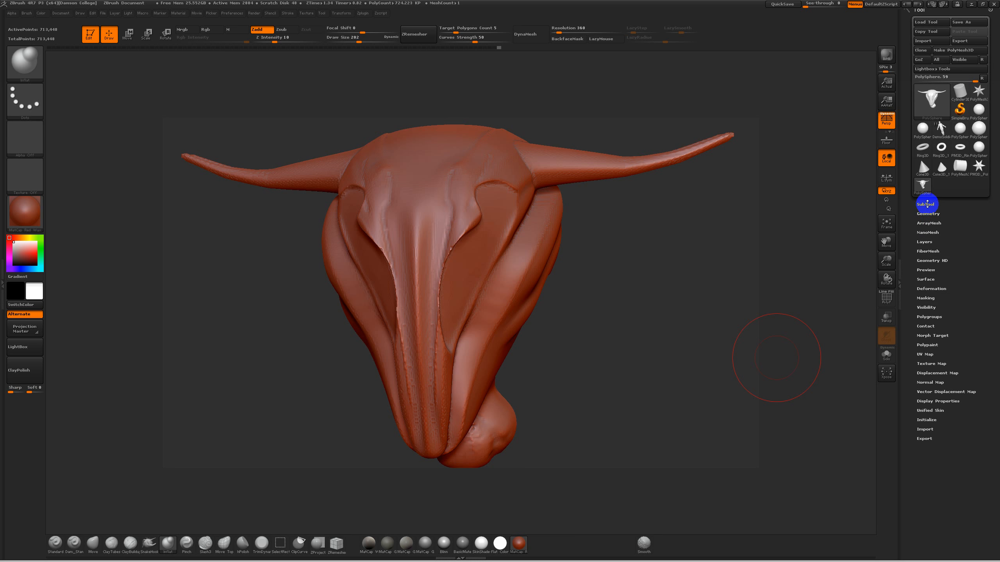
# Open the subtool list and append a Ring3D mesh to the head.
pyautogui.click(927, 204)
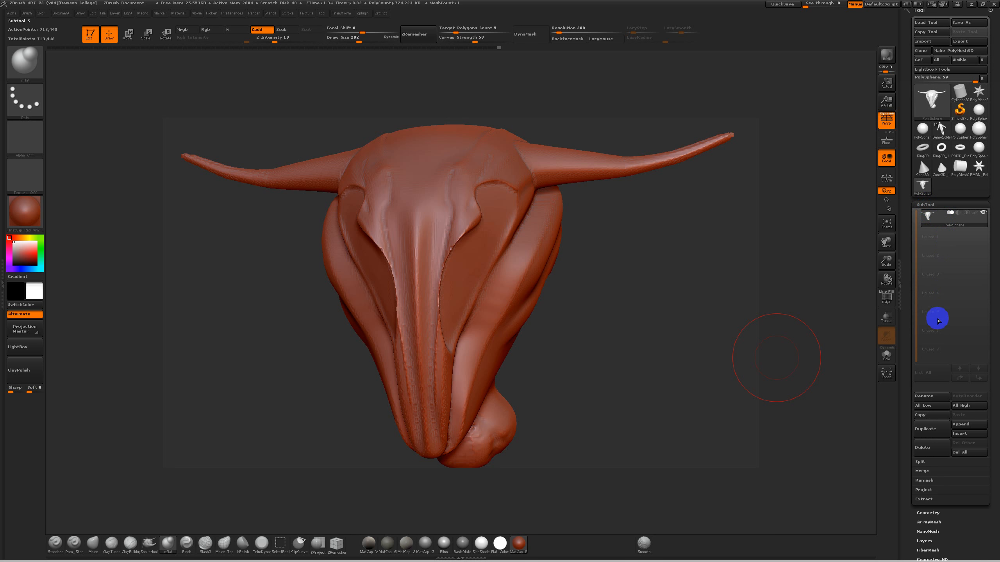
pyautogui.click(927, 203)
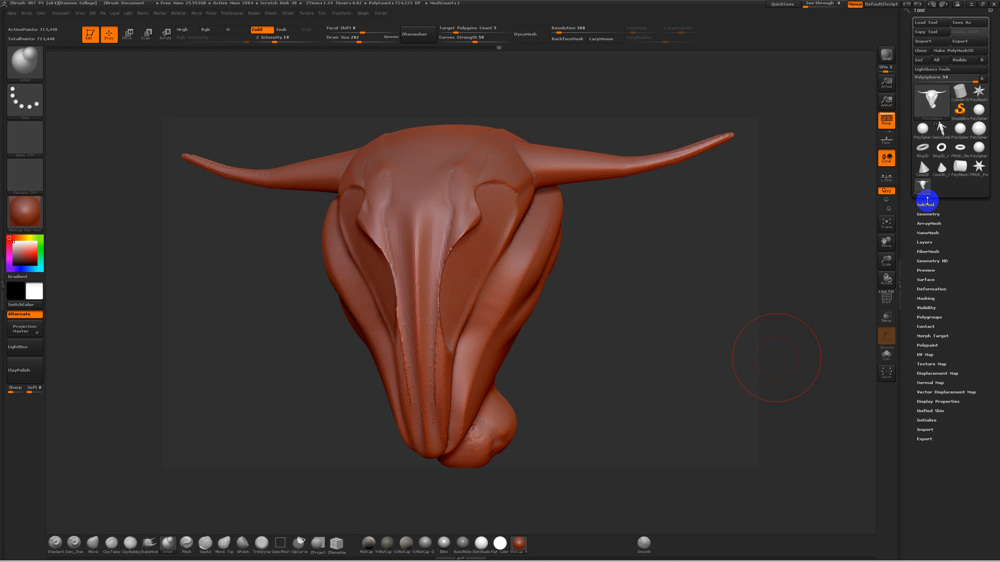
pyautogui.click(932, 203)
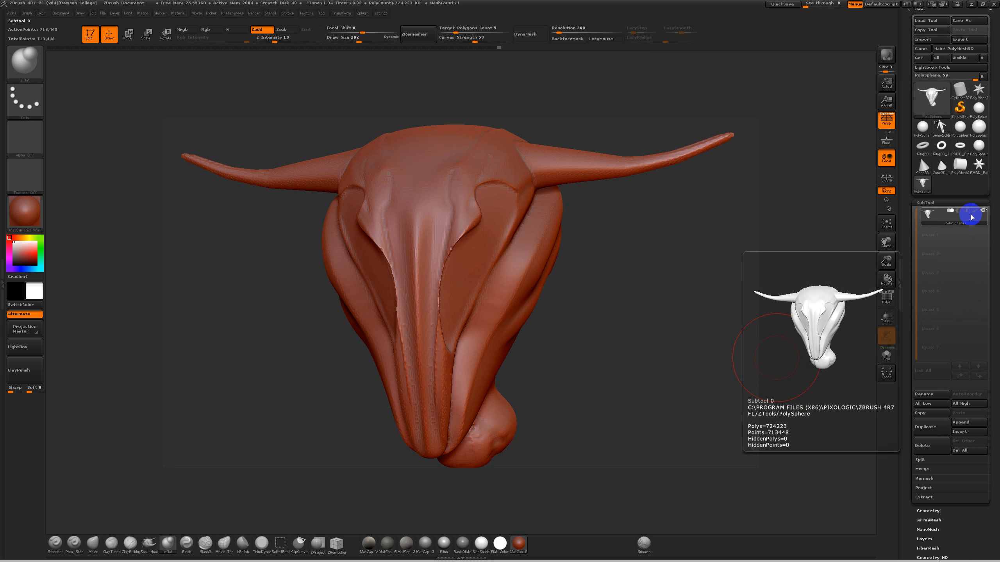
pyautogui.moveTo(963, 216)
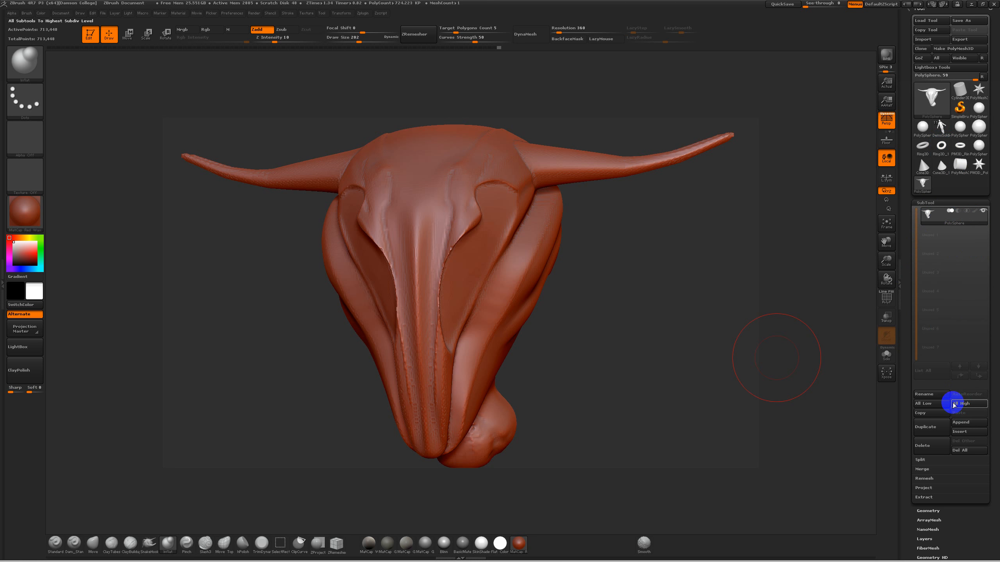
pyautogui.click(960, 423)
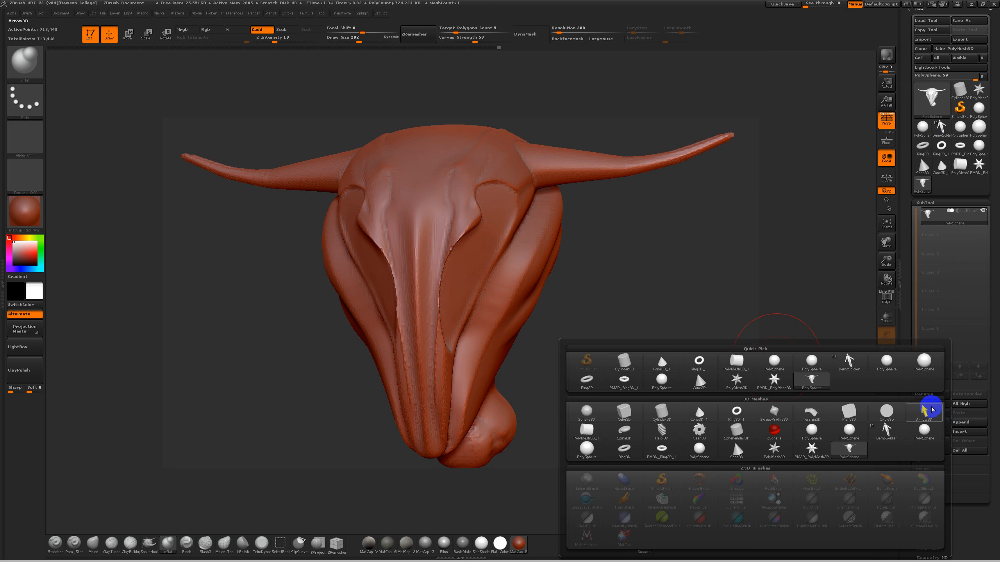
pyautogui.click(737, 412)
# Move the ring subtool down to the lower end of the neck and tilt it around the neck.
pyautogui.moveTo(641, 358); pyautogui.dragTo(620, 341)
pyautogui.click(128, 34)
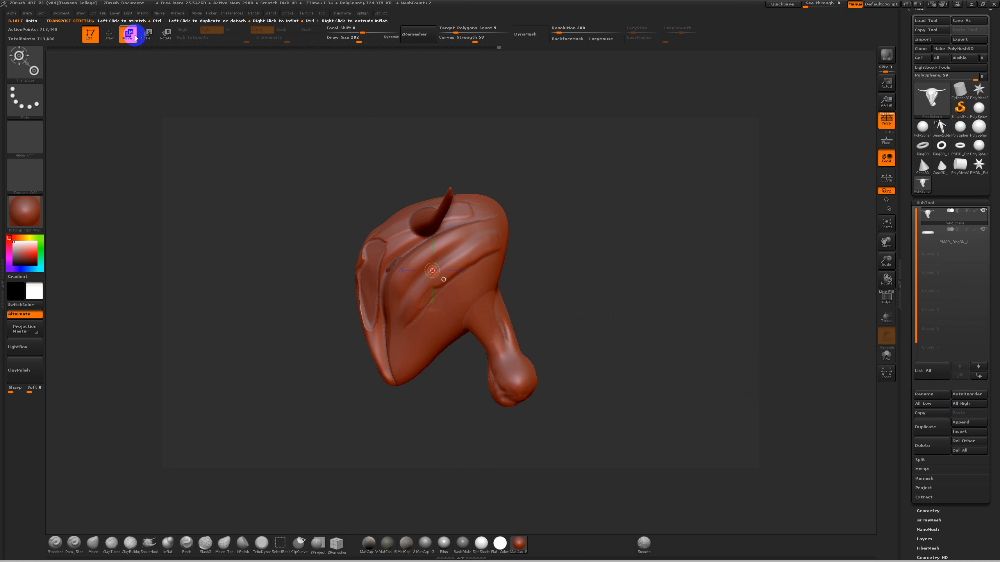
pyautogui.moveTo(386, 262)
pyautogui.keyDown('shift'); pyautogui.mouseDown()
pyautogui.moveTo(461, 260)
pyautogui.moveTo(395, 309)
pyautogui.moveTo(437, 264)
pyautogui.moveTo(422, 264)
pyautogui.mouseUp(); pyautogui.keyUp('shift')
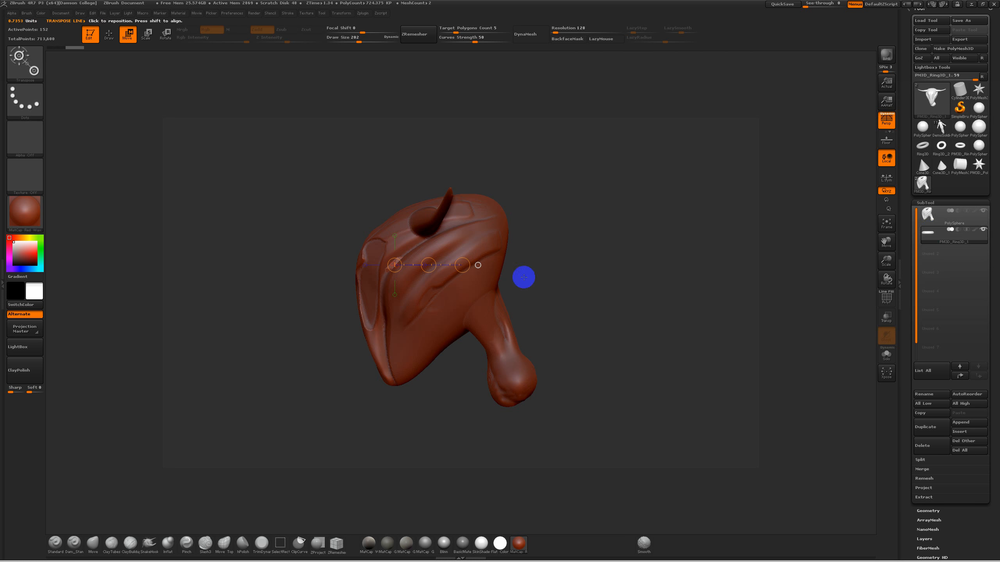
pyautogui.click(949, 233)
pyautogui.moveTo(429, 264)
pyautogui.mouseDown()
pyautogui.moveTo(424, 339)
pyautogui.moveTo(487, 346)
pyautogui.moveTo(447, 353)
pyautogui.moveTo(457, 391)
pyautogui.moveTo(520, 373)
pyautogui.moveTo(518, 353)
pyautogui.moveTo(490, 348)
pyautogui.mouseUp()
pyautogui.press('r')
pyautogui.press('w')
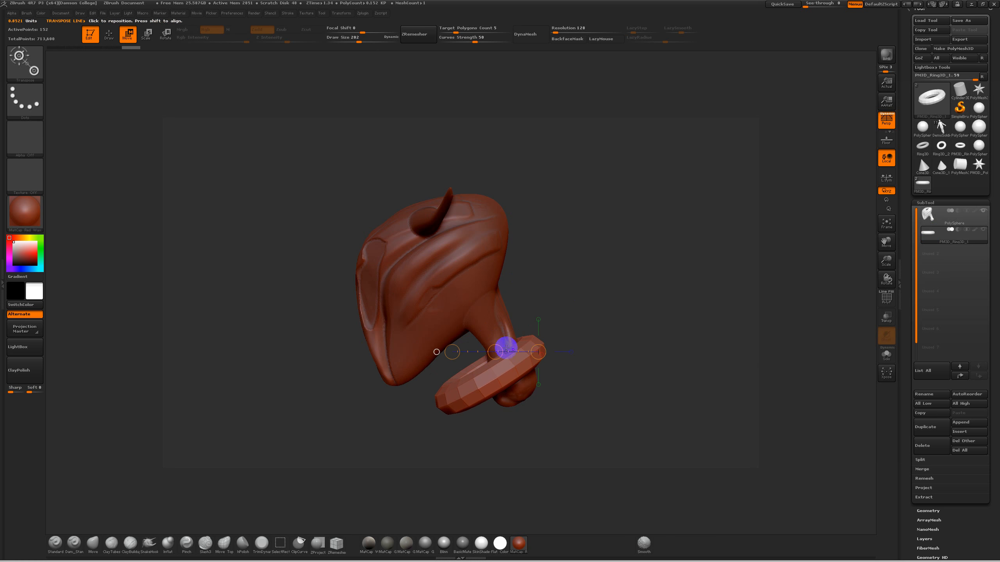
# Make the head the active subtool again and choose the Inflat brush.
pyautogui.keyDown('shift'); pyautogui.moveTo(628, 354); pyautogui.dragTo(707, 326); pyautogui.keyUp('shift')
pyautogui.click(945, 217)
pyautogui.press('b')
pyautogui.press('i')
pyautogui.press('n')
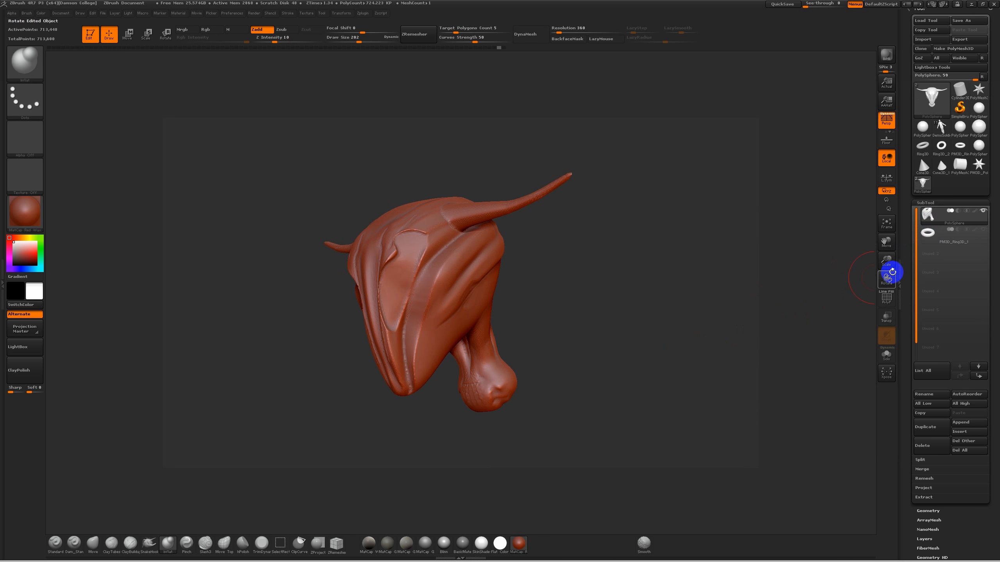
pyautogui.moveTo(693, 359); pyautogui.dragTo(733, 361)
# Delete the ring subtool and accept that the deletion cannot be undone.
pyautogui.click(941, 239)
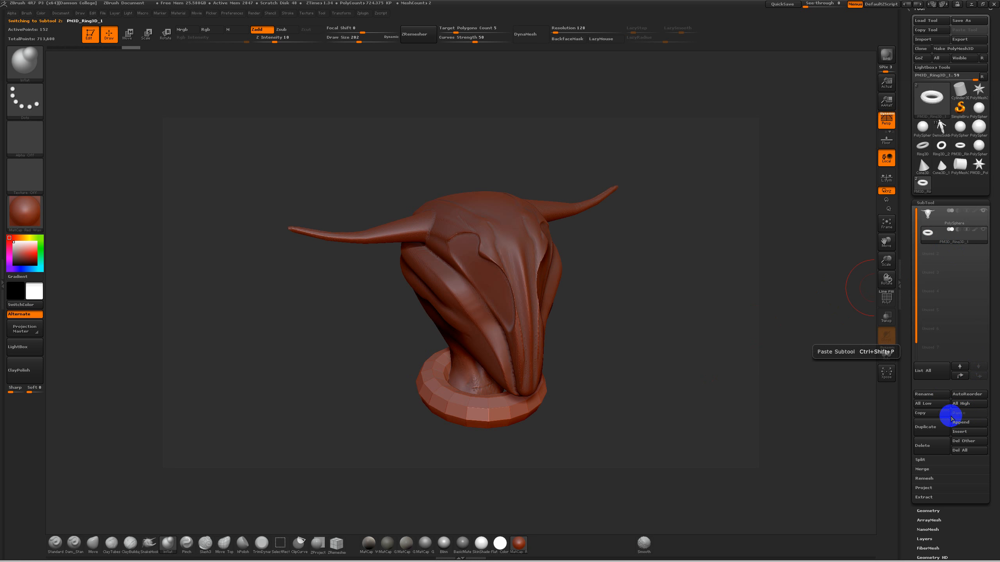
pyautogui.click(931, 445)
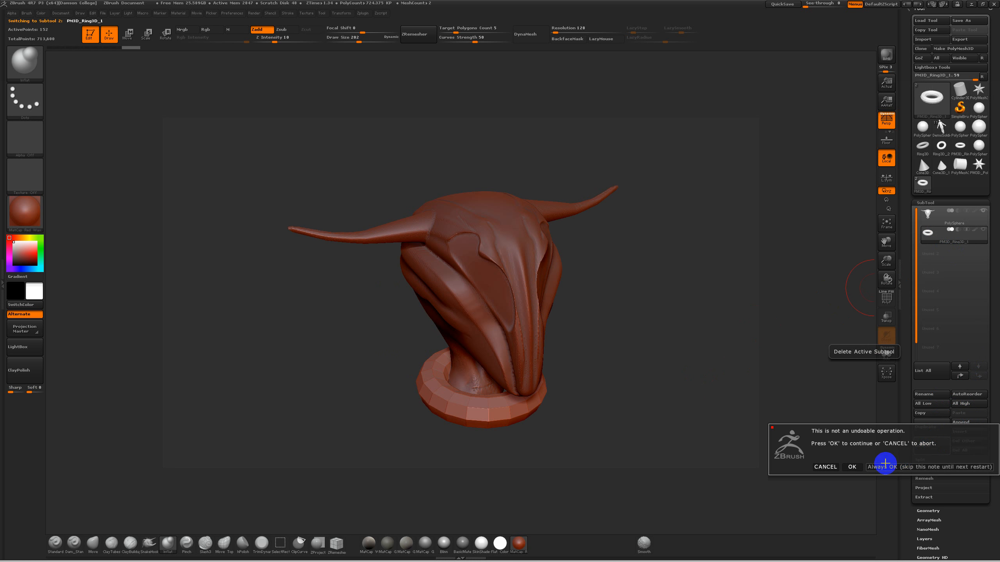
pyautogui.click(851, 466)
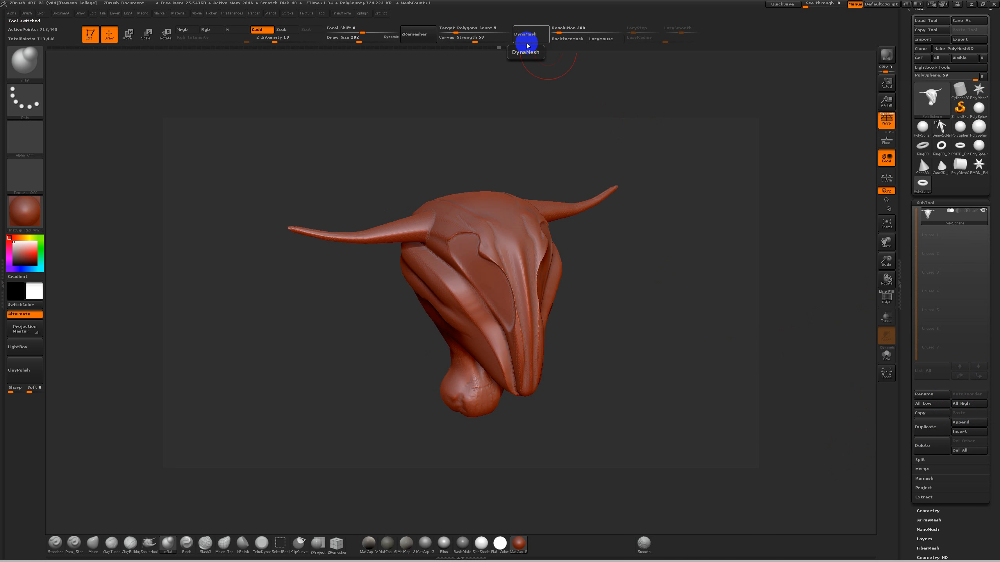
# Duplicate the head subtool and close the subtool list.
pyautogui.moveTo(634, 325)
pyautogui.mouseDown()
pyautogui.moveTo(616, 328)
pyautogui.moveTo(630, 326)
pyautogui.mouseUp()
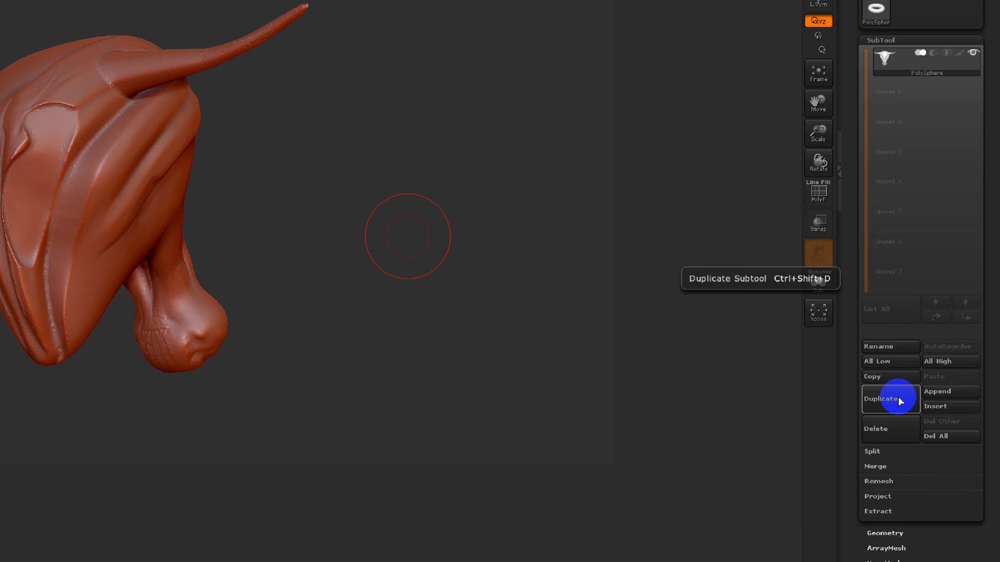
pyautogui.click(888, 399)
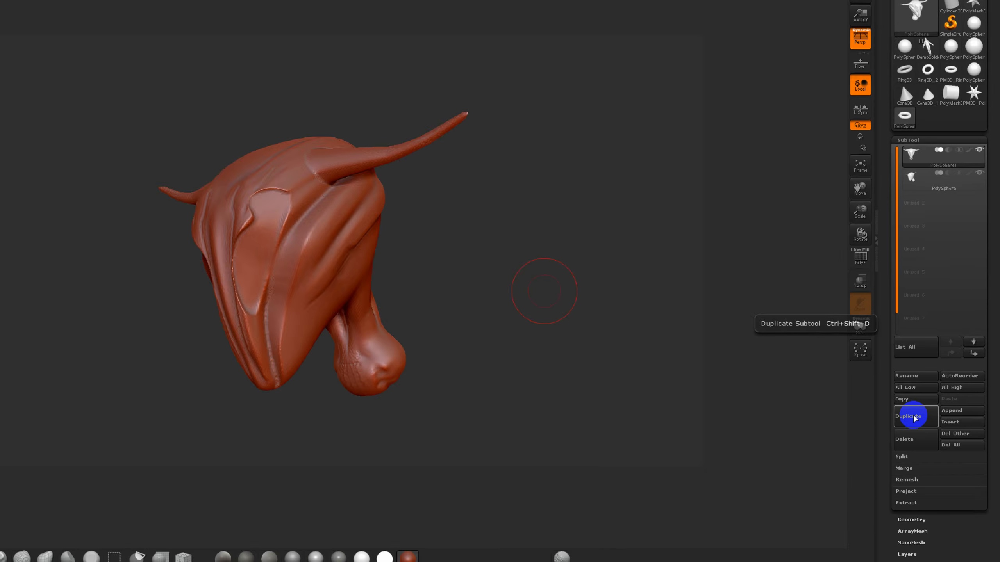
pyautogui.click(925, 200)
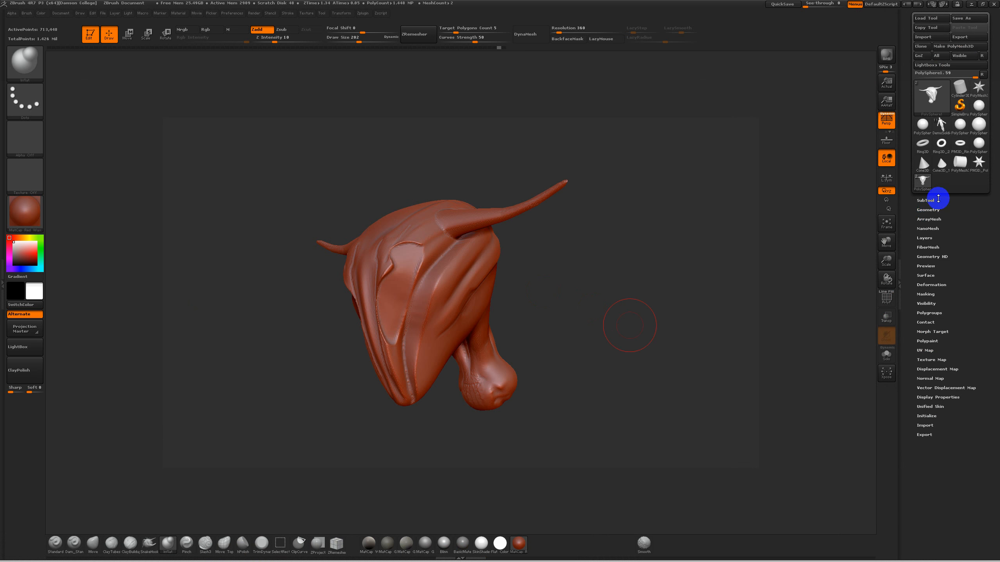
# Show the wireframe and retopologize the duplicated head using ZRemesher with a target polygon count of 5.
pyautogui.click(928, 209)
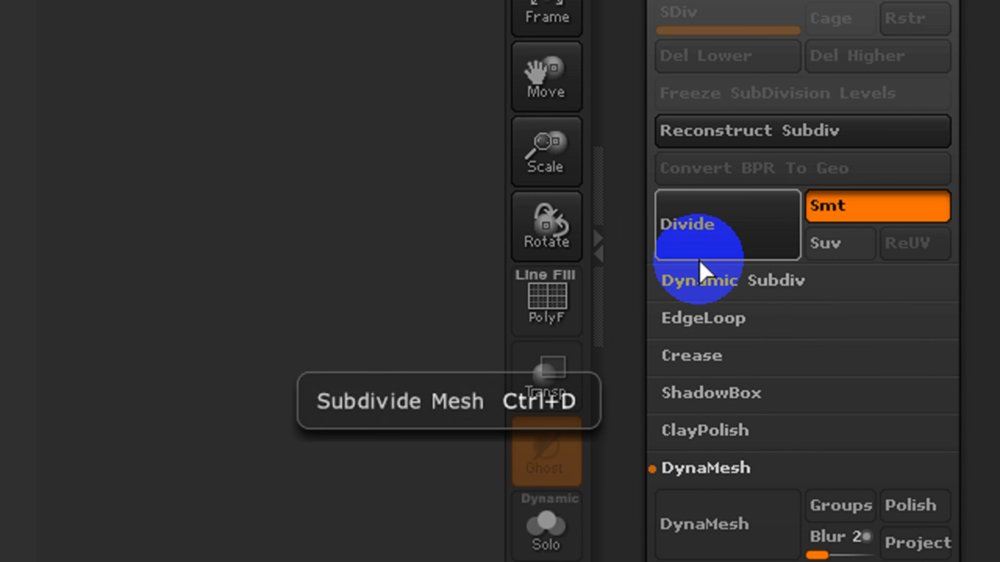
pyautogui.hotkey('shift', 'f')
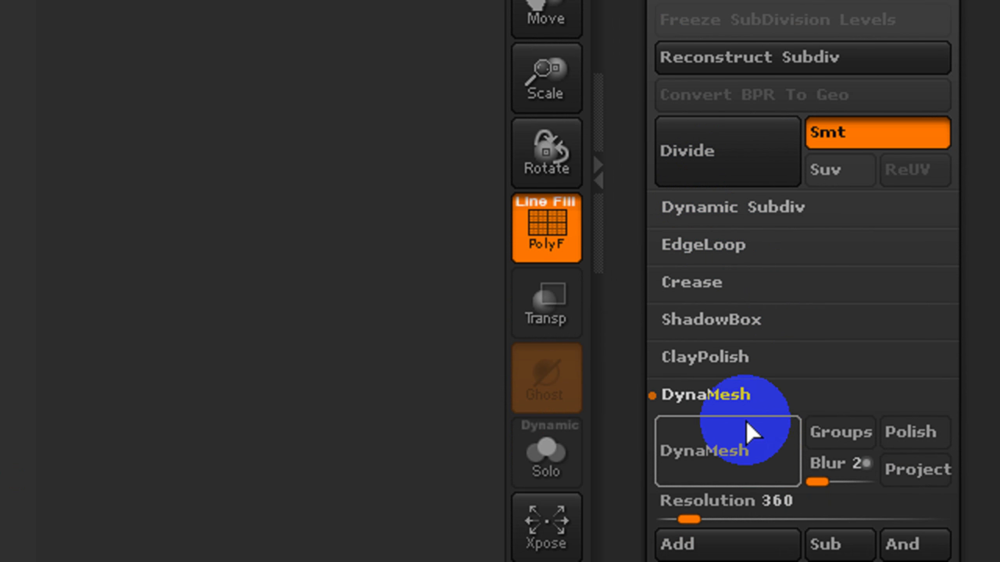
pyautogui.click(715, 396)
pyautogui.click(729, 432)
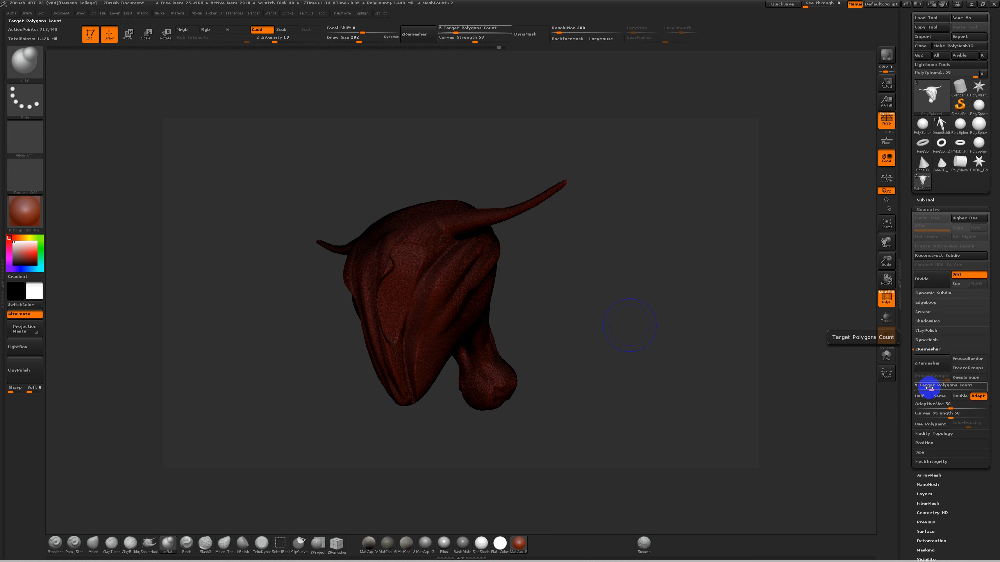
pyautogui.click(931, 368)
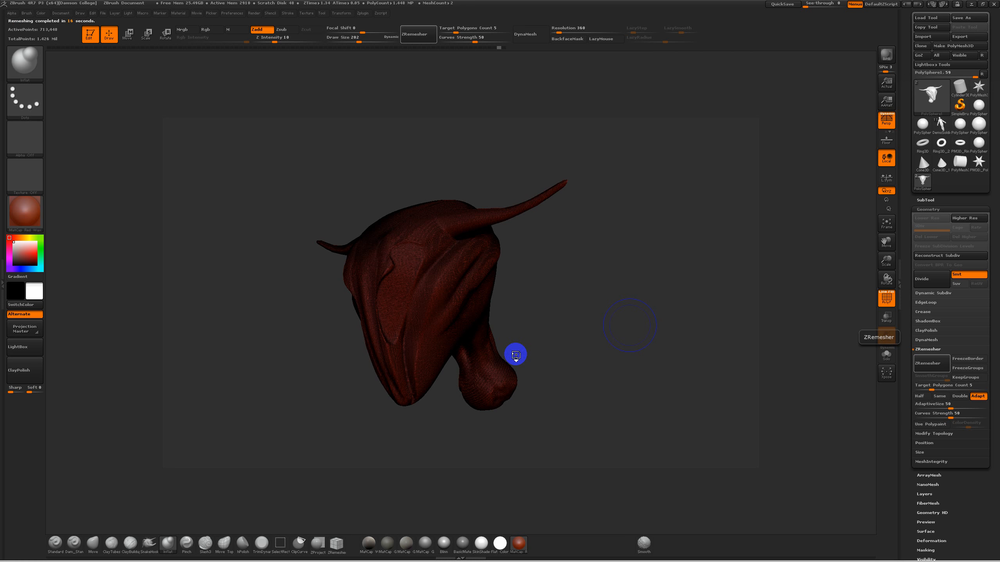
pyautogui.moveTo(574, 297)
pyautogui.mouseDown()
pyautogui.moveTo(581, 315)
pyautogui.moveTo(589, 307)
pyautogui.mouseUp()
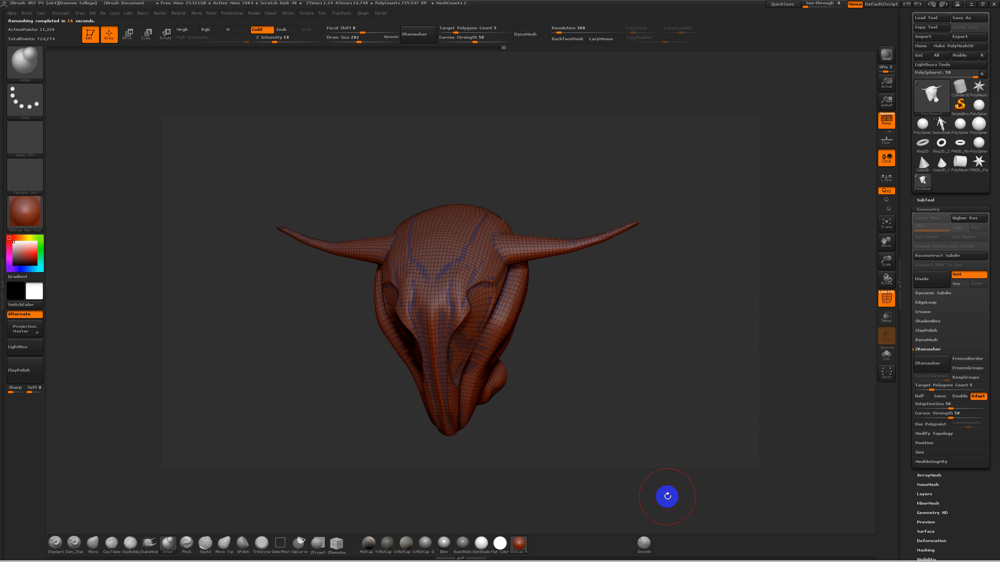
# Isolate the duplicated head and run ZRemesher again with the target polygon count set to 2.
pyautogui.click(887, 354)
pyautogui.keyDown('alt'); pyautogui.moveTo(759, 353); pyautogui.dragTo(616, 334); pyautogui.keyUp('alt')
pyautogui.click(929, 388)
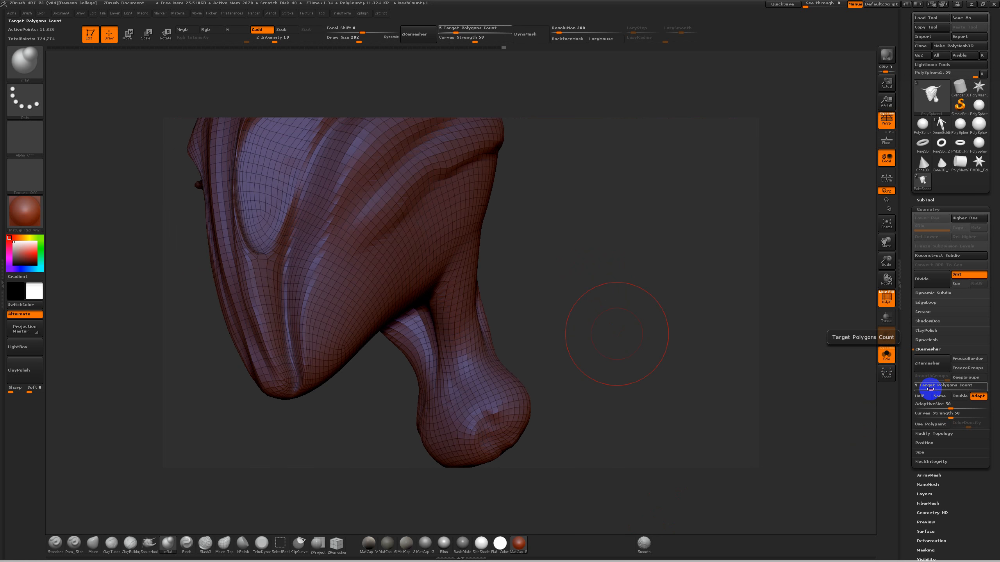
pyautogui.moveTo(929, 390); pyautogui.dragTo(928, 385)
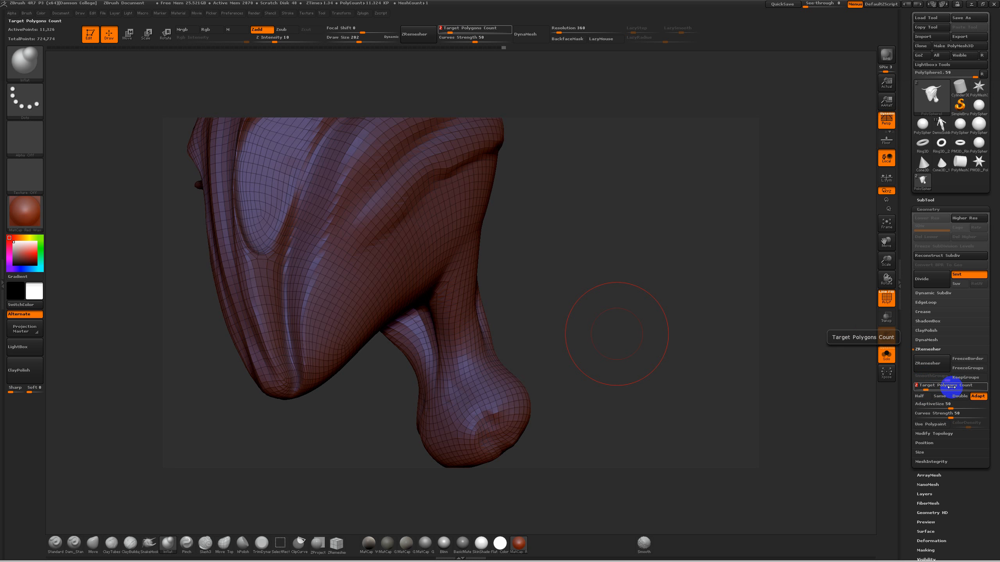
pyautogui.click(935, 364)
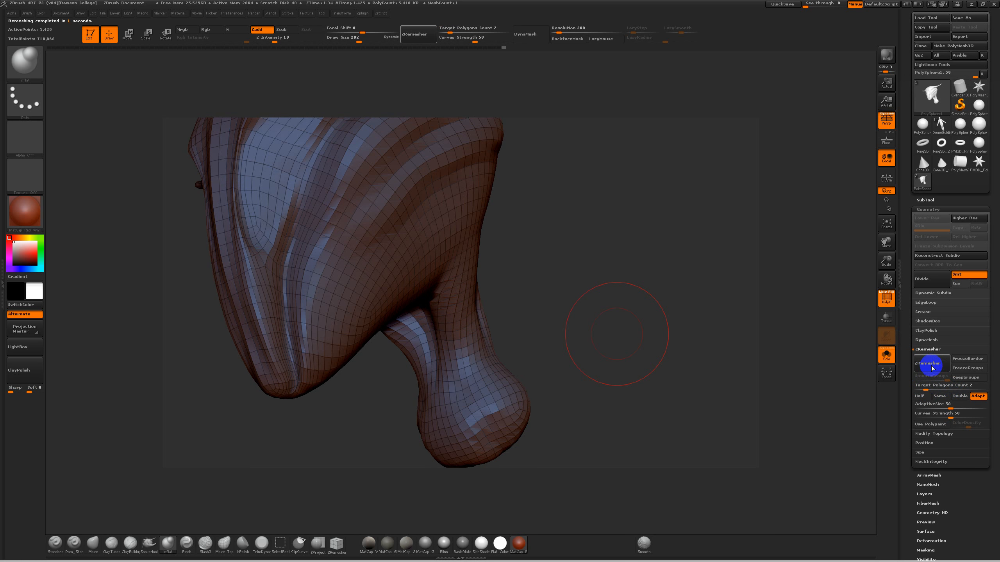
pyautogui.moveTo(634, 313); pyautogui.dragTo(624, 260)
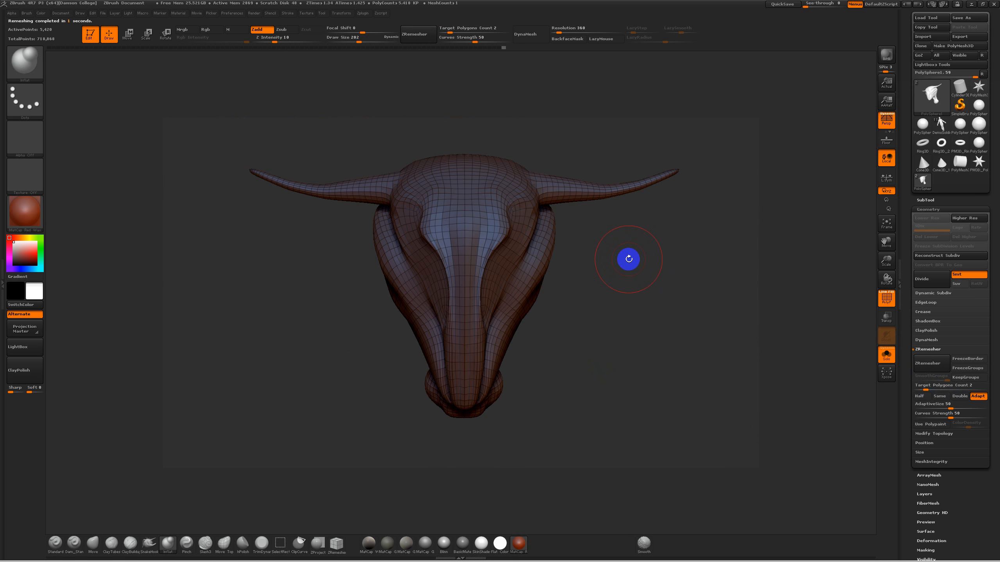
# Show both subtools and switch between the original and the remeshed head to compare their wireframes.
pyautogui.click(887, 355)
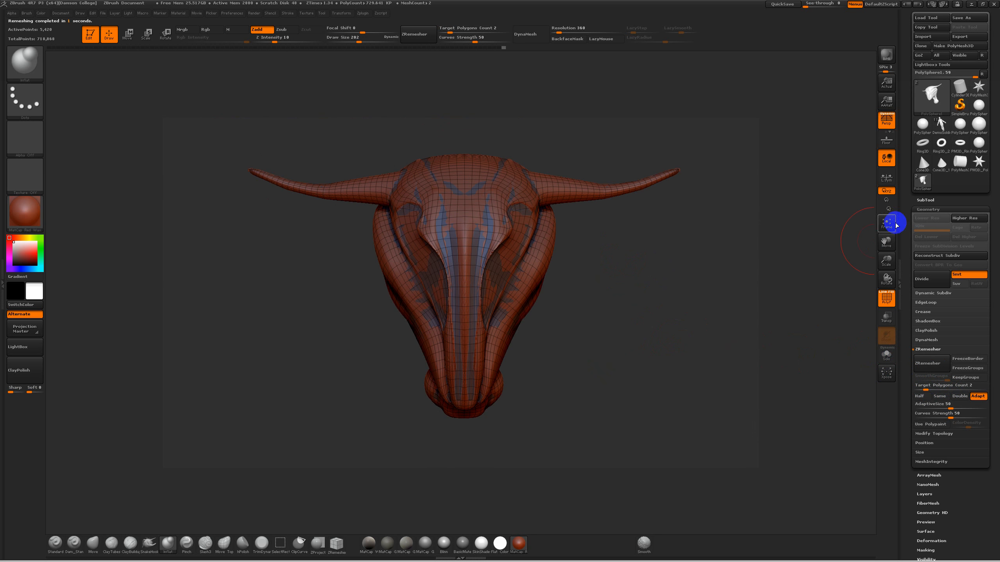
pyautogui.click(925, 200)
pyautogui.click(930, 228)
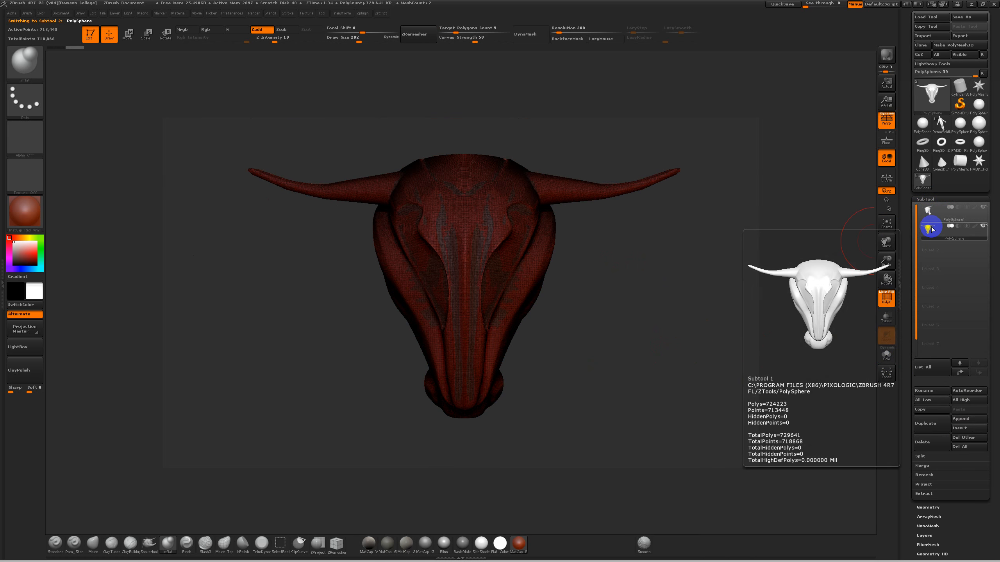
pyautogui.click(929, 210)
pyautogui.click(929, 230)
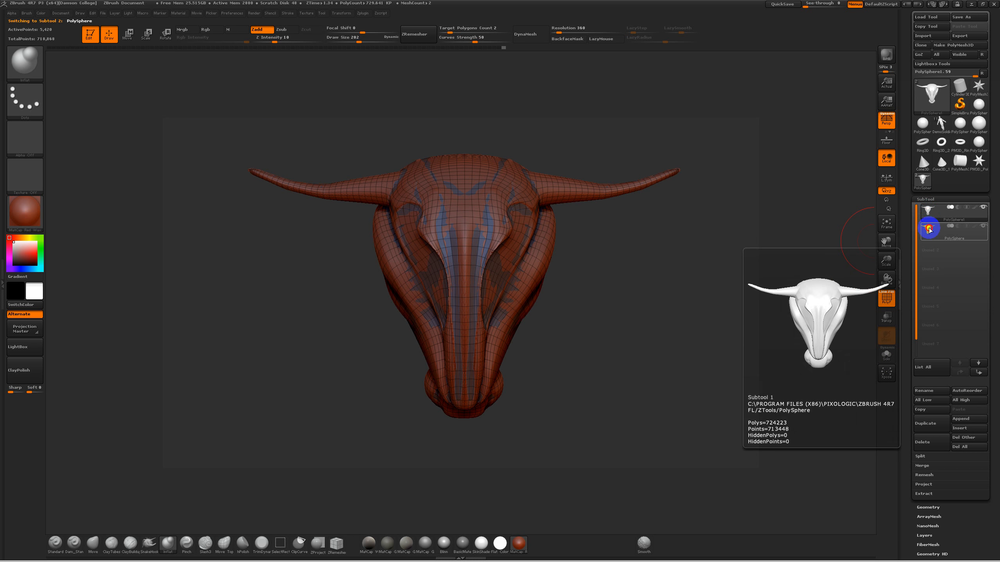
pyautogui.click(929, 213)
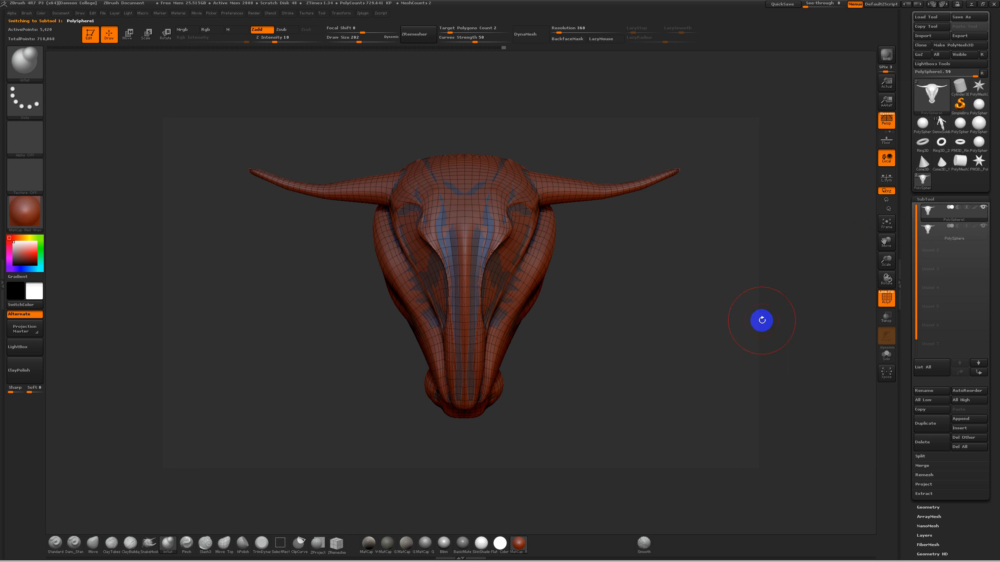
# Toggle Solo mode to compare the overlapping heads, leaving only the remeshed duplicate displayed.
pyautogui.click(886, 357)
pyautogui.click(886, 356)
pyautogui.click(887, 356)
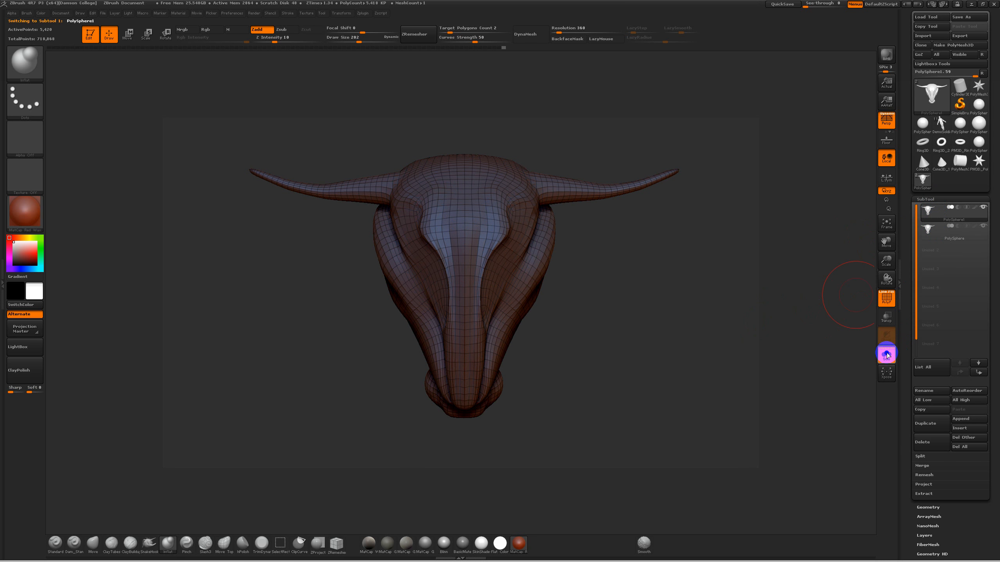
pyautogui.click(887, 356)
pyautogui.click(887, 356)
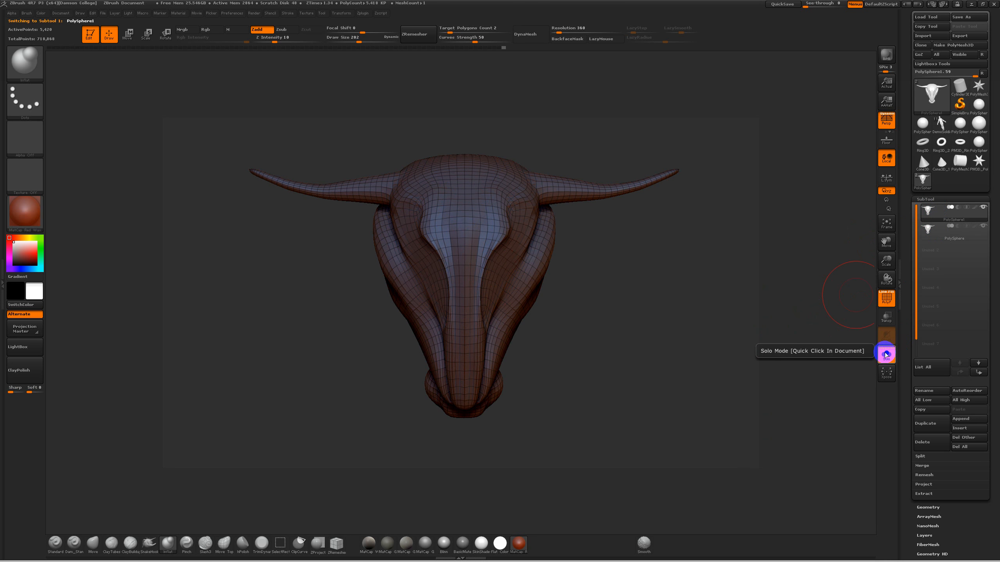
pyautogui.click(929, 212)
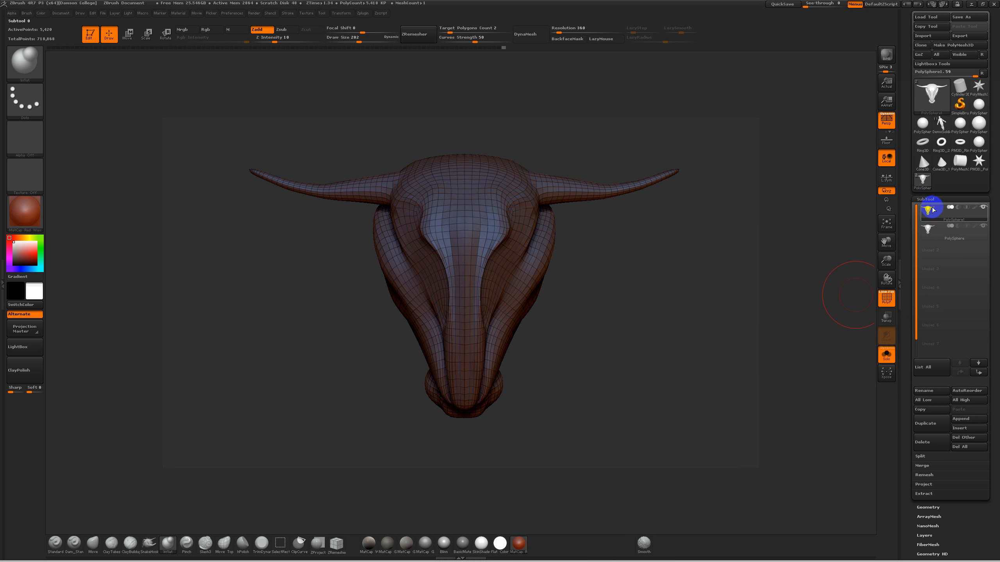
# Open the Geometry settings of the remeshed duplicate and toggle its wireframe off and on.
pyautogui.click(926, 199)
pyautogui.click(929, 209)
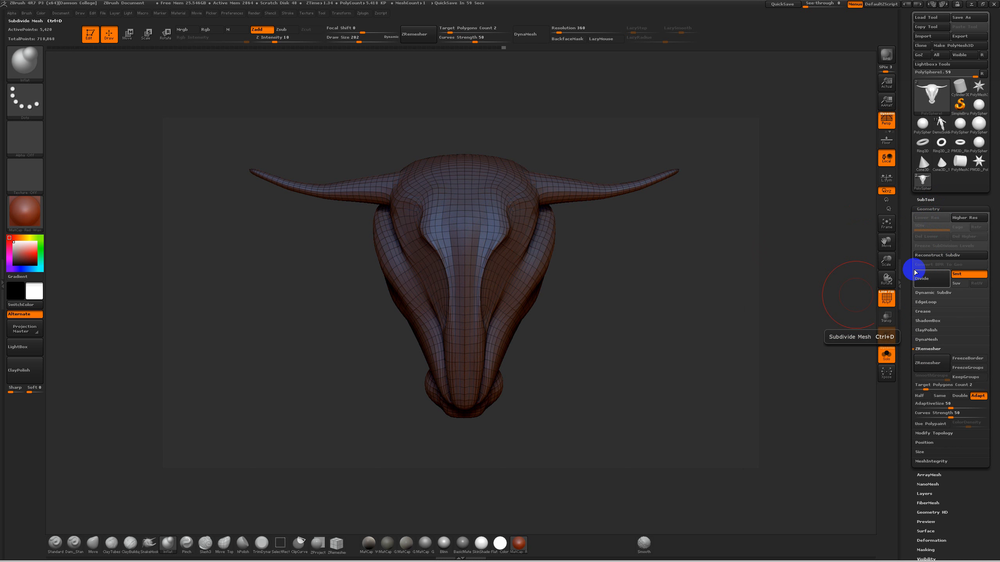
pyautogui.hotkey('shift', 'f')
pyautogui.hotkey('shift', 'f')
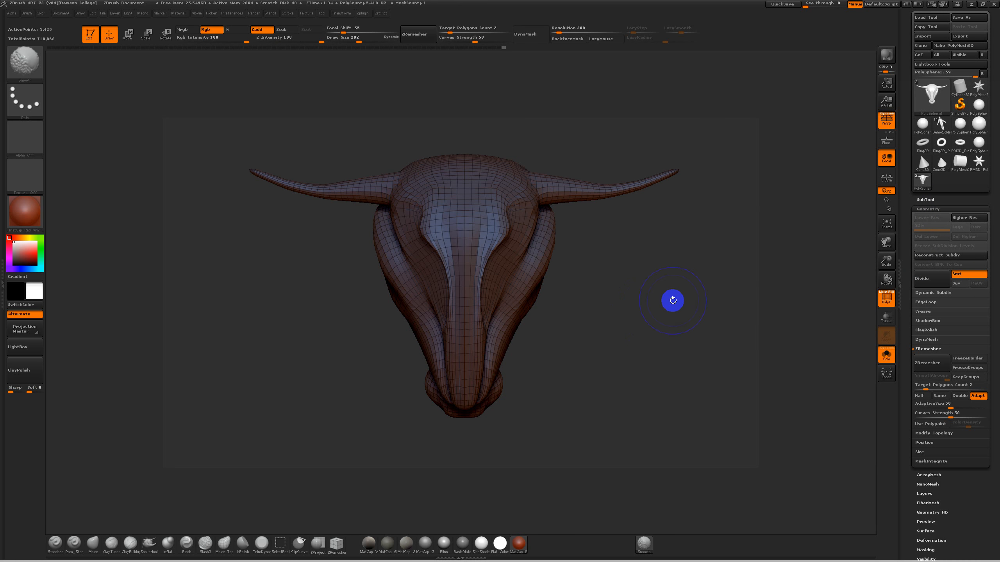
# Subdivide the remeshed duplicate head up to subdivision level 4.
pyautogui.press('ctrl')
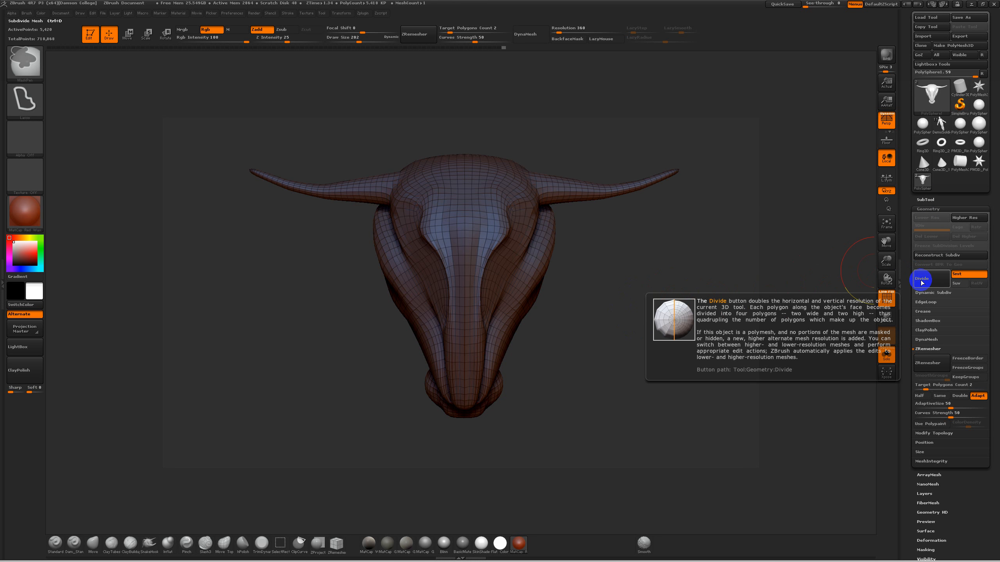
pyautogui.click(929, 282)
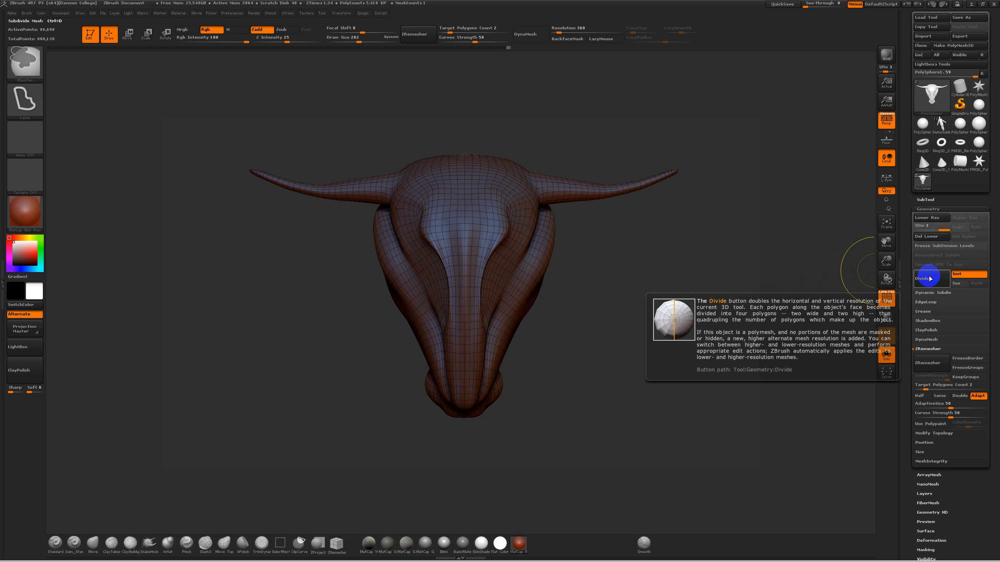
pyautogui.click(928, 276)
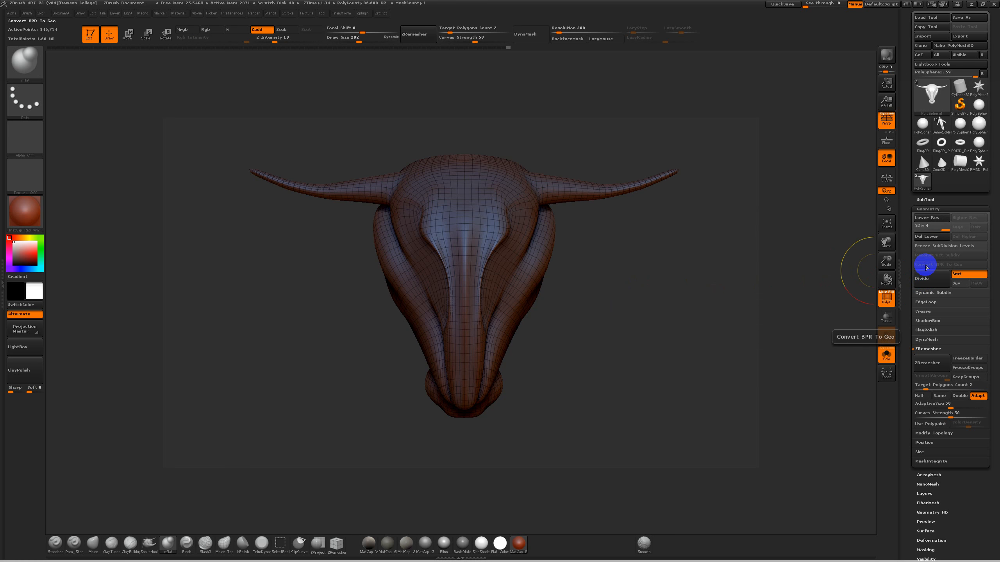
# Project the original head's detail onto the subdivided duplicate with ProjectAll and leave only the duplicate displayed, without wireframe.
pyautogui.click(924, 199)
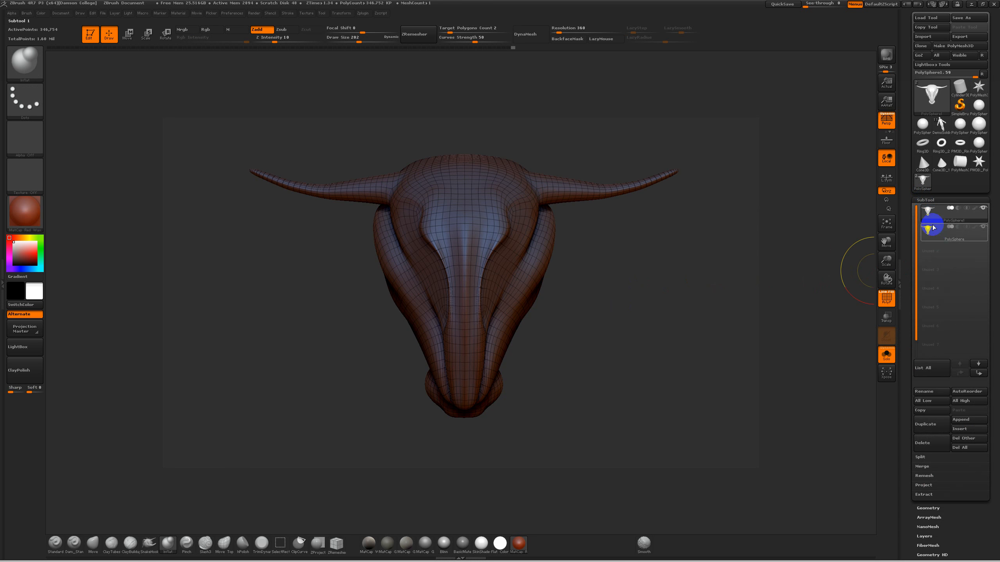
pyautogui.click(924, 486)
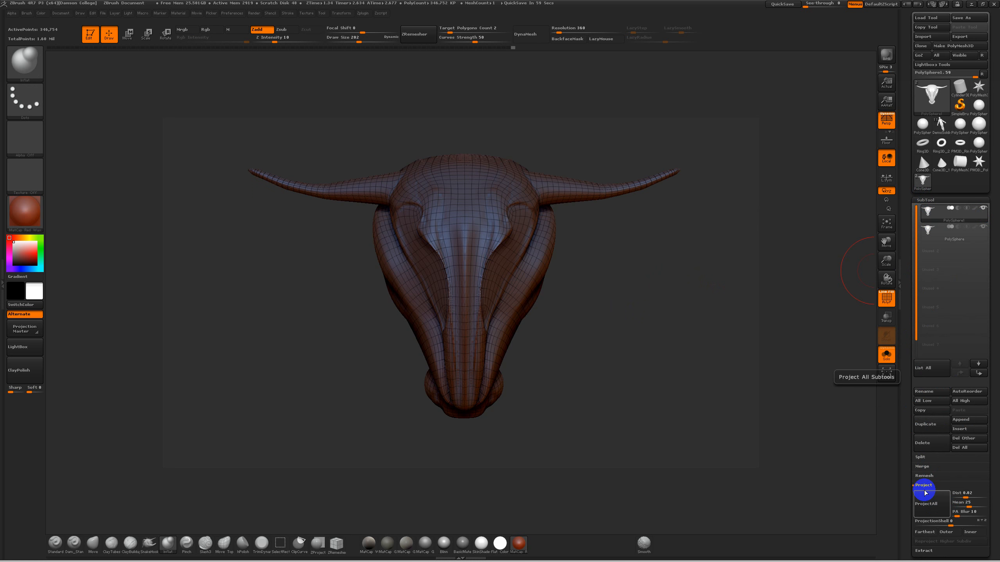
pyautogui.click(887, 355)
pyautogui.hotkey('shift', 'f')
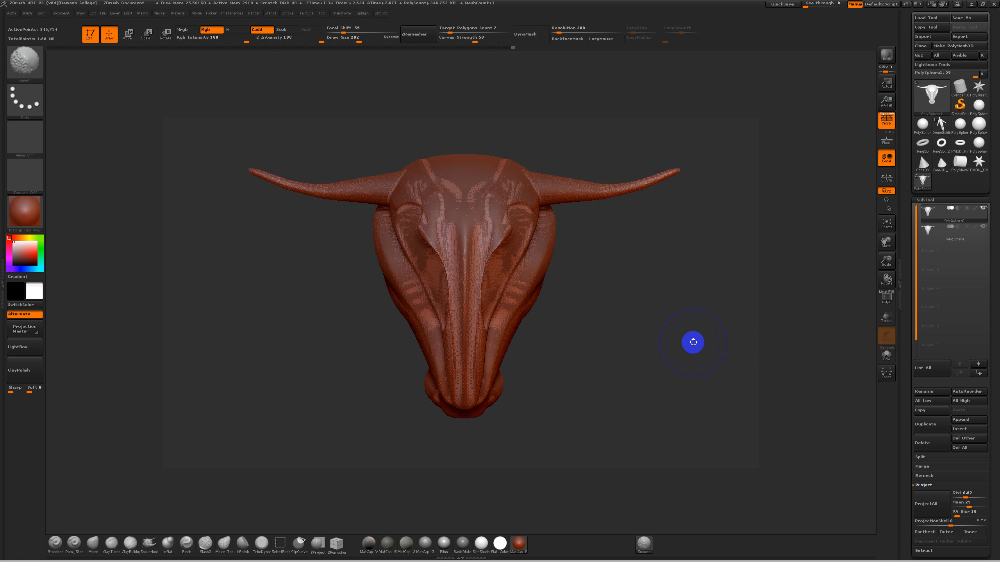
pyautogui.click(972, 228)
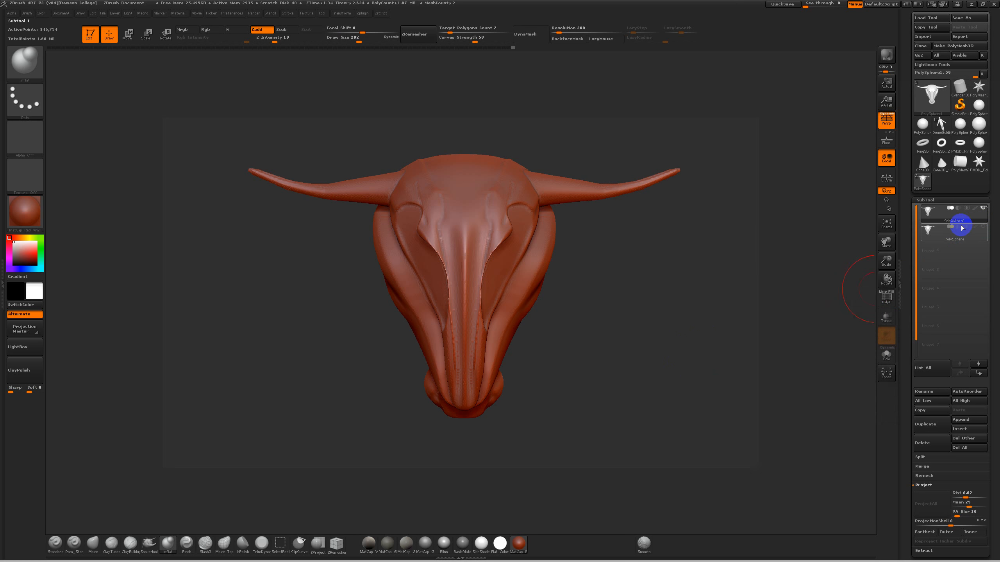
# Inspect the projected duplicate's wireframe at its lowest and highest subdivision levels, then hide the wireframe.
pyautogui.moveTo(670, 286); pyautogui.dragTo(582, 293)
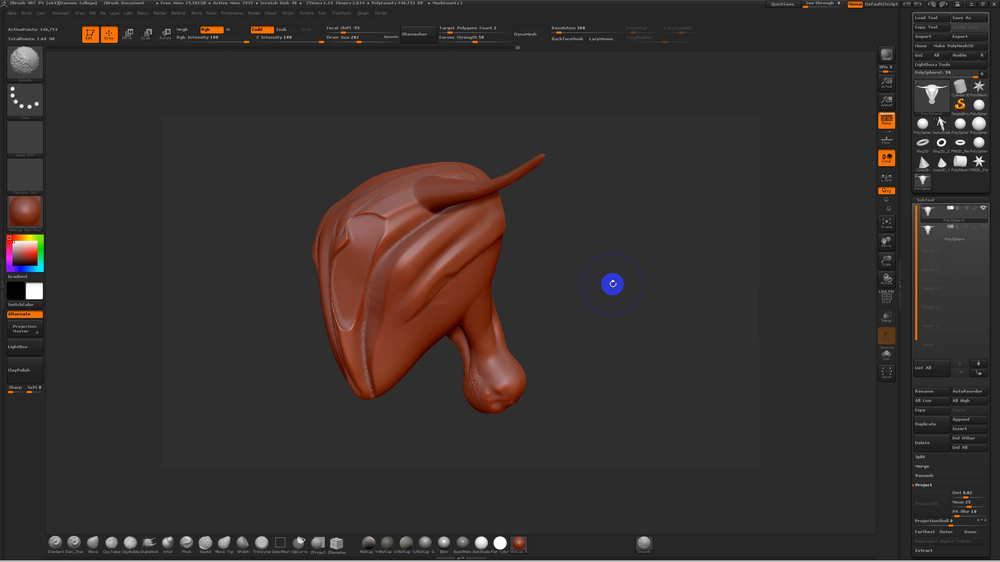
pyautogui.hotkey('shift', 'f')
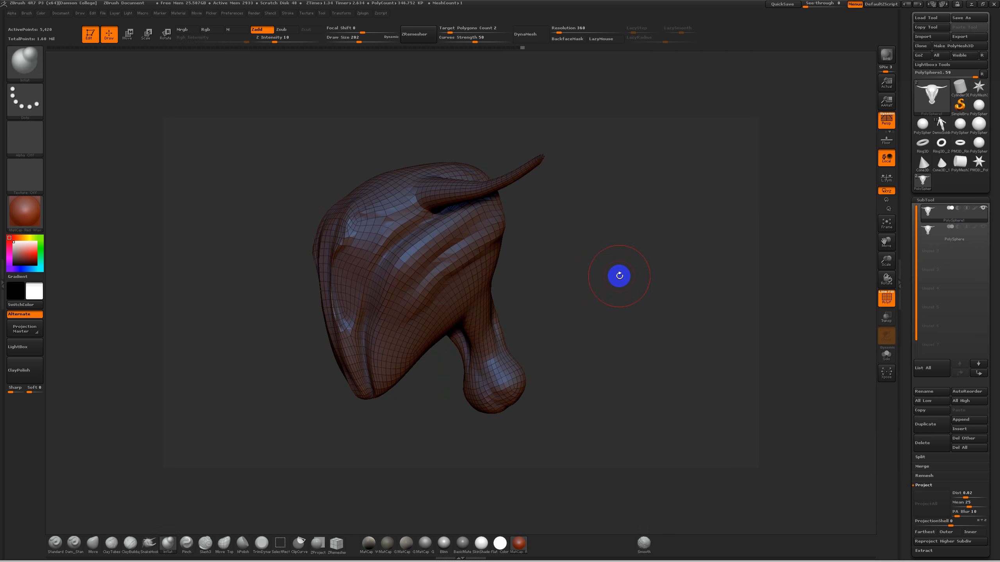
pyautogui.press('d')
pyautogui.press('d')
pyautogui.press('d')
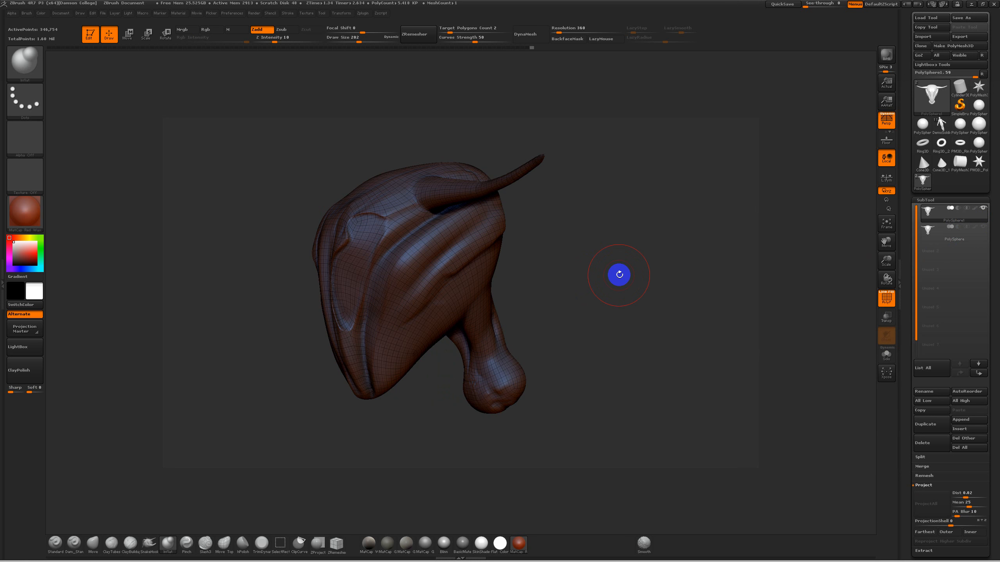
pyautogui.keyDown('shift'); pyautogui.moveTo(634, 277); pyautogui.dragTo(656, 270); pyautogui.keyUp('shift')
pyautogui.hotkey('shift', 'f')
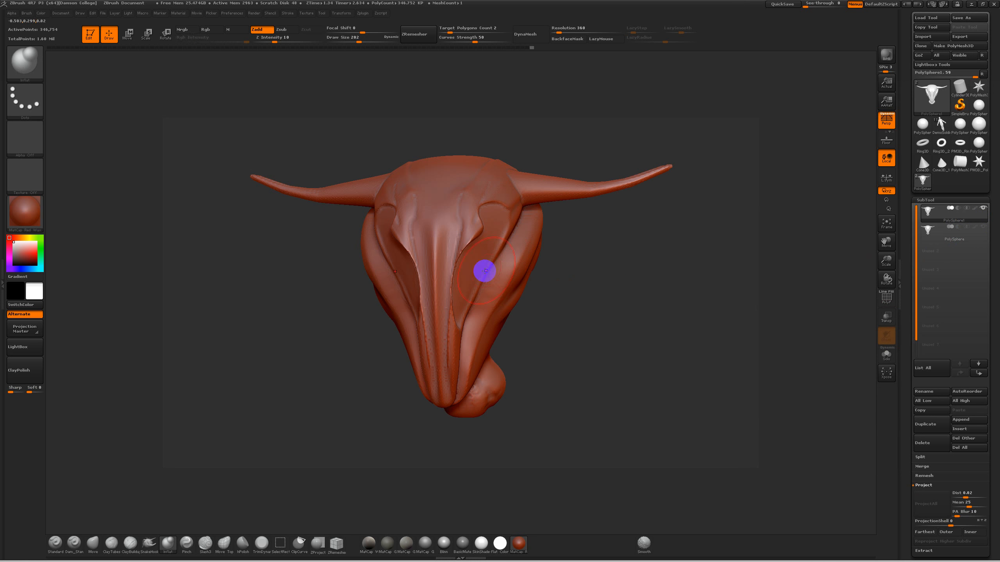
# Smooth the jagged edges along the brow ridges and snout grooves of the duplicate at its highest subdivision level.
pyautogui.moveTo(464, 247)
pyautogui.keyDown('shift'); pyautogui.mouseDown()
pyautogui.moveTo(446, 353)
pyautogui.moveTo(494, 187)
pyautogui.moveTo(519, 212)
pyautogui.moveTo(458, 326)
pyautogui.moveTo(518, 206)
pyautogui.moveTo(468, 380)
pyautogui.moveTo(491, 392)
pyautogui.moveTo(500, 214)
pyautogui.moveTo(437, 206)
pyautogui.moveTo(404, 187)
pyautogui.mouseUp(); pyautogui.keyUp('shift')
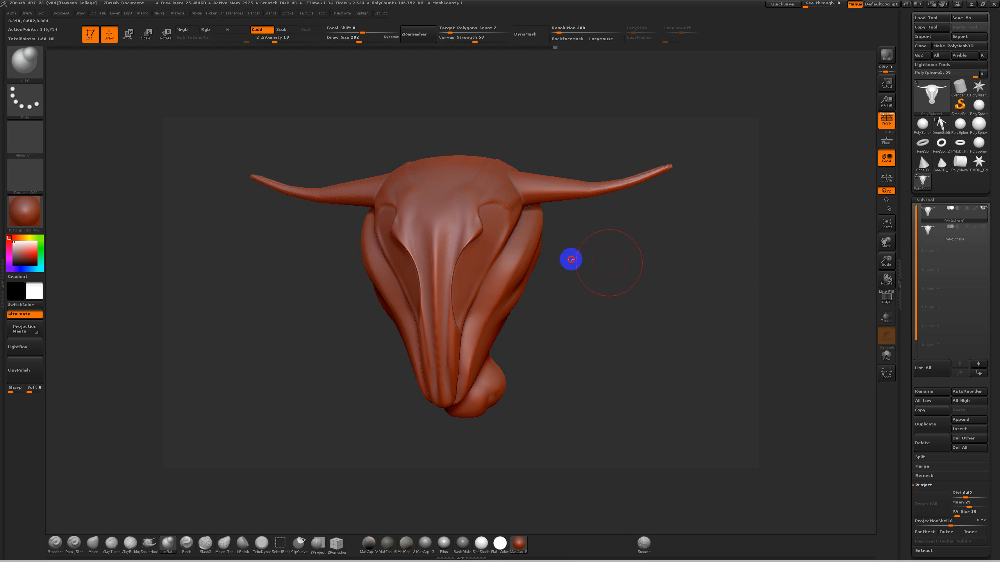
pyautogui.moveTo(578, 264); pyautogui.dragTo(574, 244)
pyautogui.moveTo(644, 149)
pyautogui.keyDown('shift'); pyautogui.mouseDown()
pyautogui.moveTo(563, 205)
pyautogui.moveTo(610, 234)
pyautogui.moveTo(663, 204)
pyautogui.mouseUp(); pyautogui.keyUp('shift')
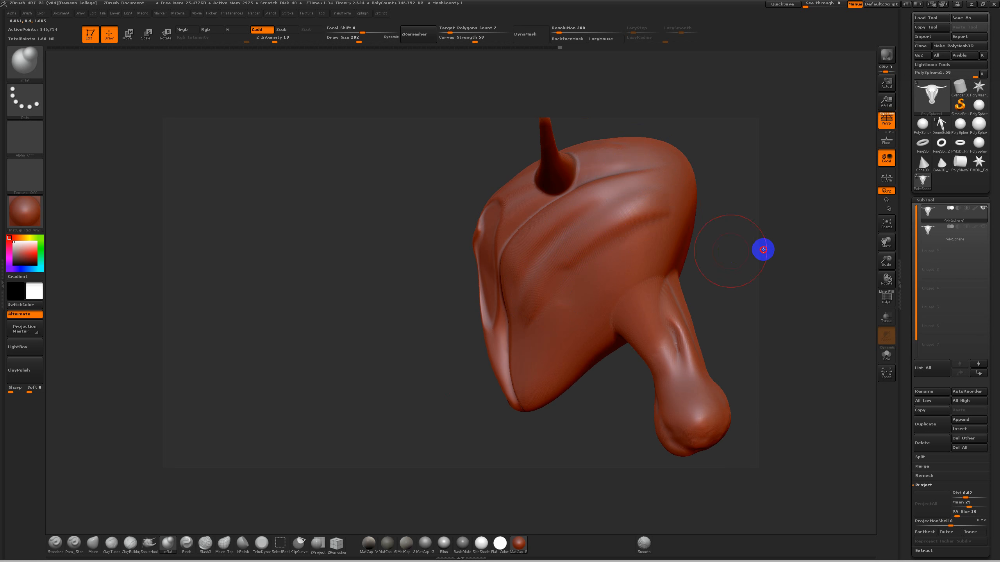
pyautogui.moveTo(764, 250); pyautogui.dragTo(696, 268)
pyautogui.moveTo(636, 261); pyautogui.dragTo(656, 268)
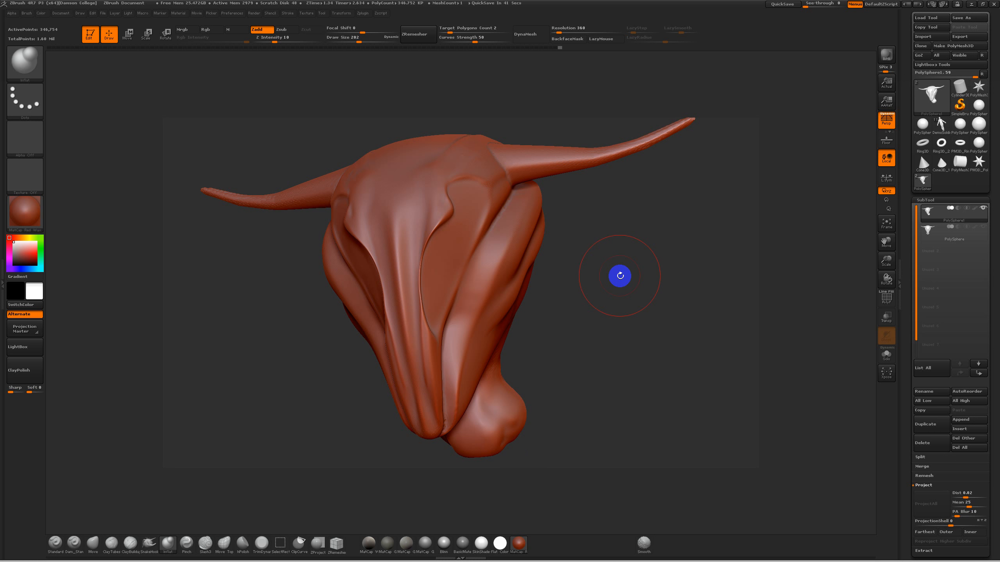
# Show the duplicate's wireframe and lower it to subdivision level 1 to examine the base topology.
pyautogui.hotkey('shift', 'f')
pyautogui.hotkey('shift', 'd')
pyautogui.hotkey('shift', 'd')
pyautogui.hotkey('shift', 'd')
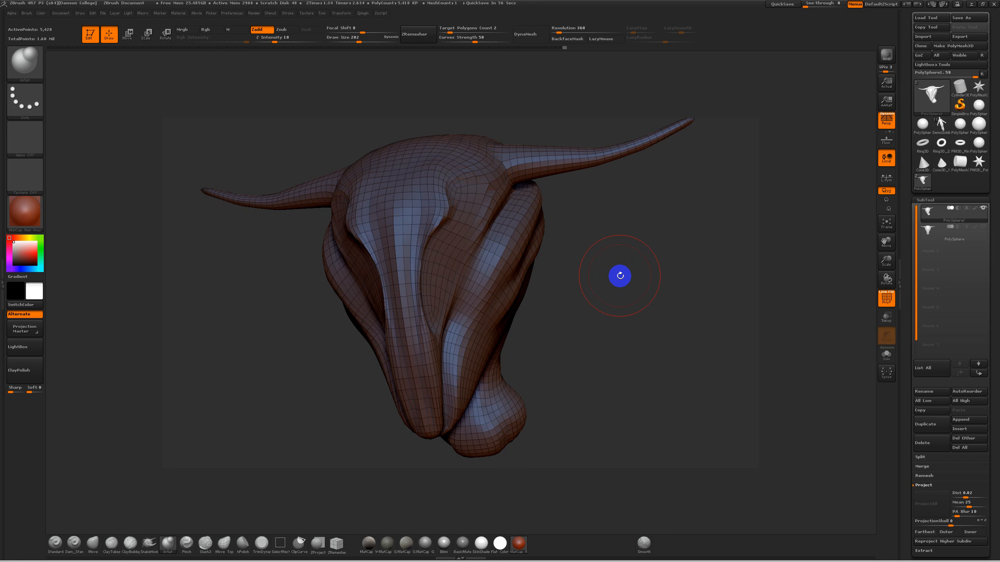
# Delete the original high-resolution head subtool, keeping only the remeshed duplicate.
pyautogui.click(927, 228)
pyautogui.click(928, 441)
pyautogui.click(852, 457)
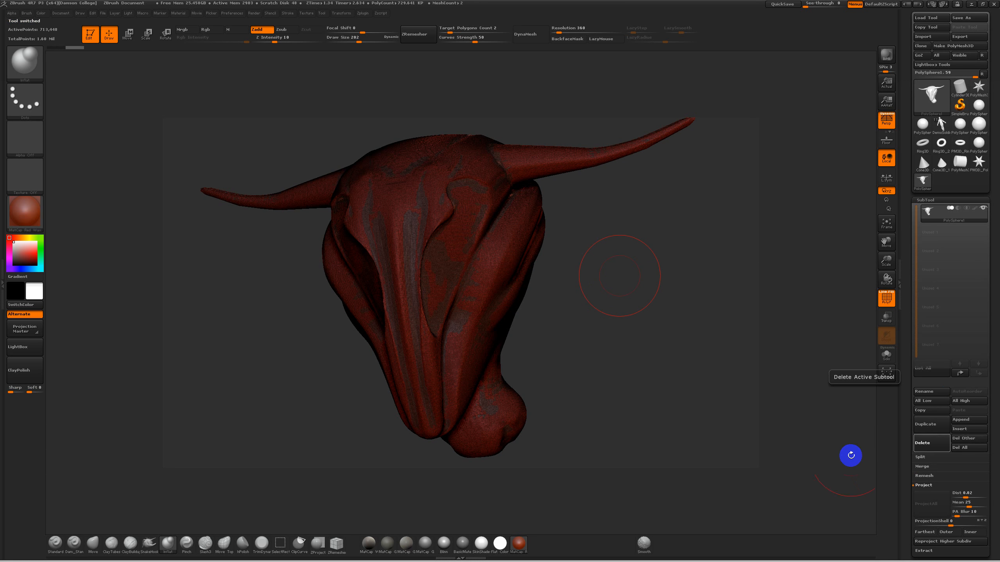
# Hide the wireframe and set the remaining head to its lowest subdivision level.
pyautogui.hotkey('shift', 'f')
pyautogui.hotkey('shift', 'd')
pyautogui.moveTo(643, 291)
pyautogui.mouseDown()
pyautogui.moveTo(665, 285)
pyautogui.moveTo(627, 286)
pyautogui.mouseUp()
pyautogui.hotkey('shift', 'd')
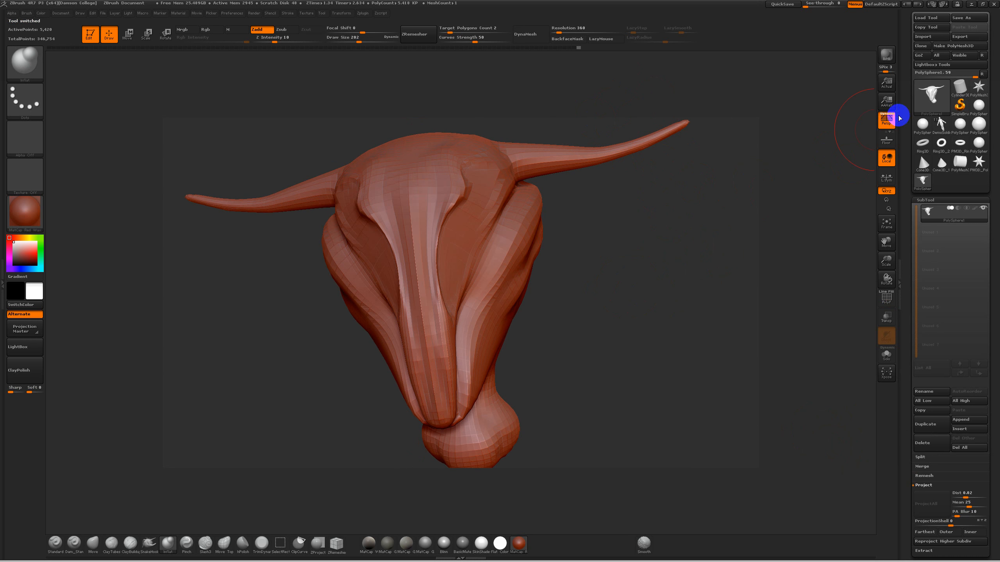
# Set Maya as the GoZ target application and send the low-resolution head to it.
pyautogui.click(983, 55)
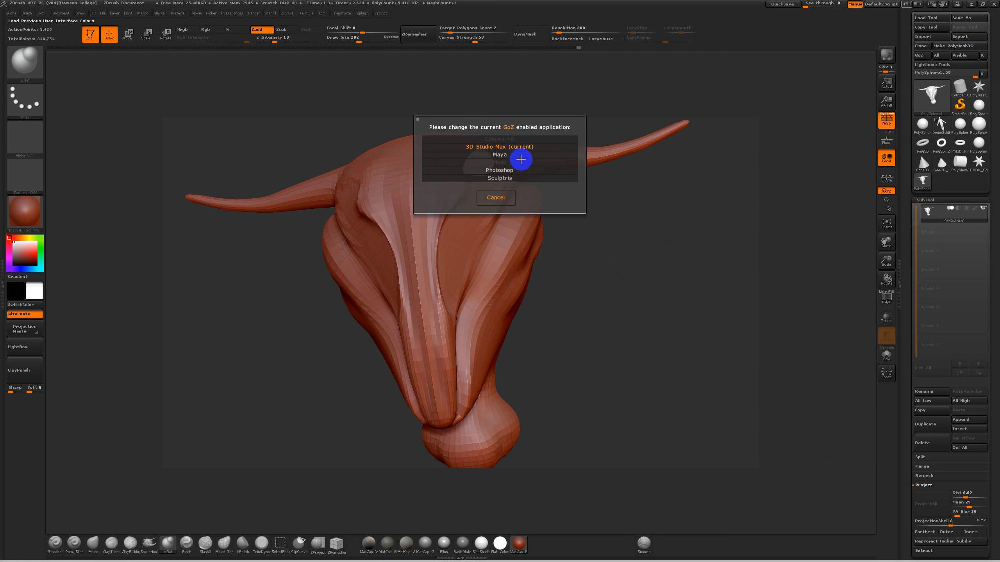
pyautogui.click(506, 155)
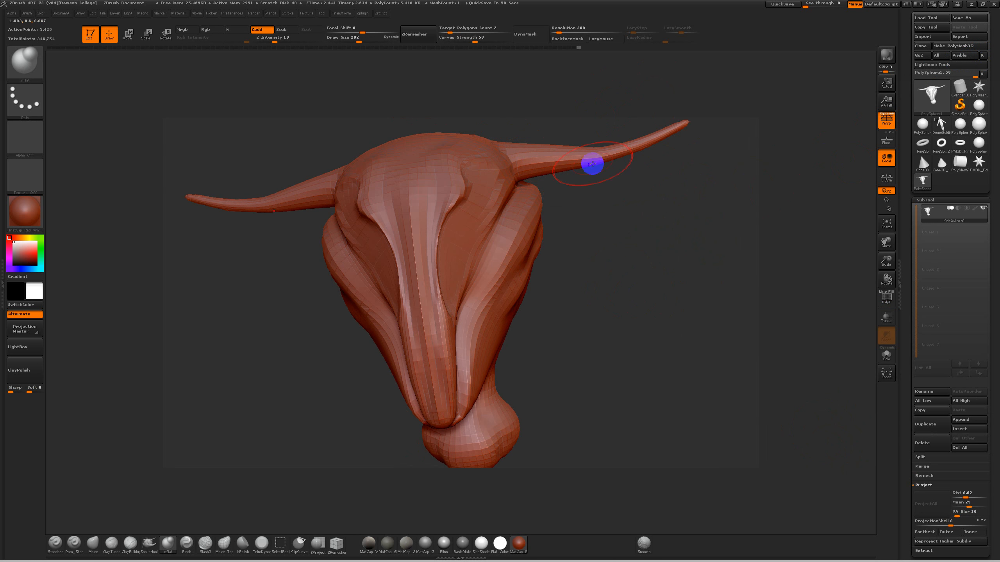
pyautogui.click(919, 55)
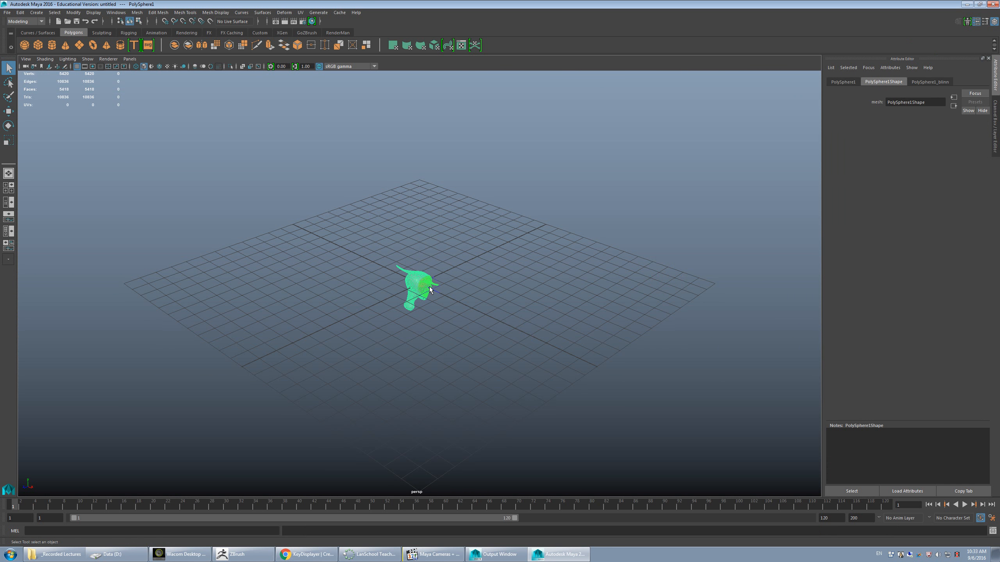
# Examine the imported head in Maya from several angles, both selected and deselected.
pyautogui.scroll(3, 429, 290)
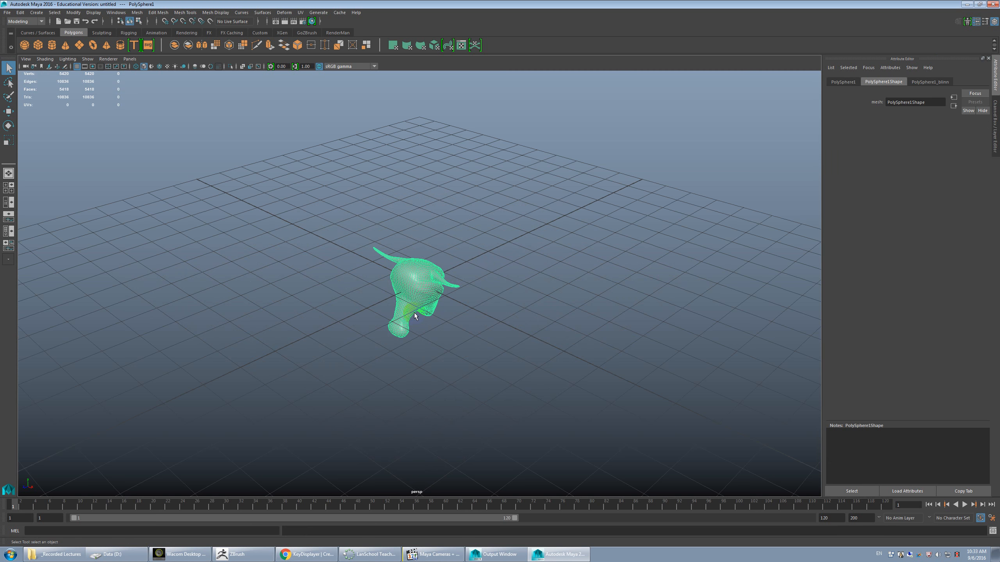
pyautogui.keyDown('alt'); pyautogui.moveTo(437, 305); pyautogui.dragTo(399, 317); pyautogui.keyUp('alt')
pyautogui.press('f')
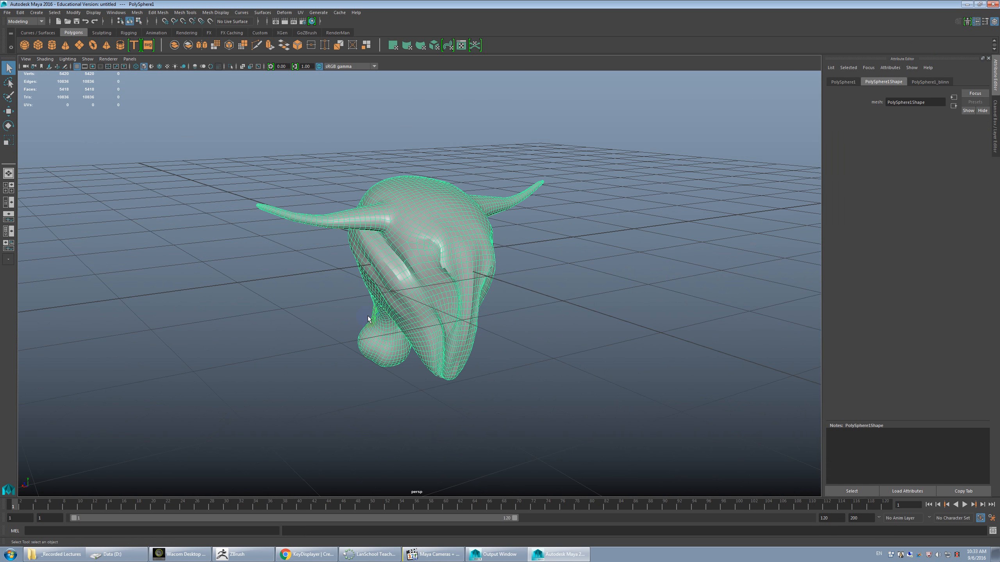
pyautogui.keyDown('alt'); pyautogui.moveTo(291, 311); pyautogui.dragTo(314, 333); pyautogui.keyUp('alt')
pyautogui.click(282, 313)
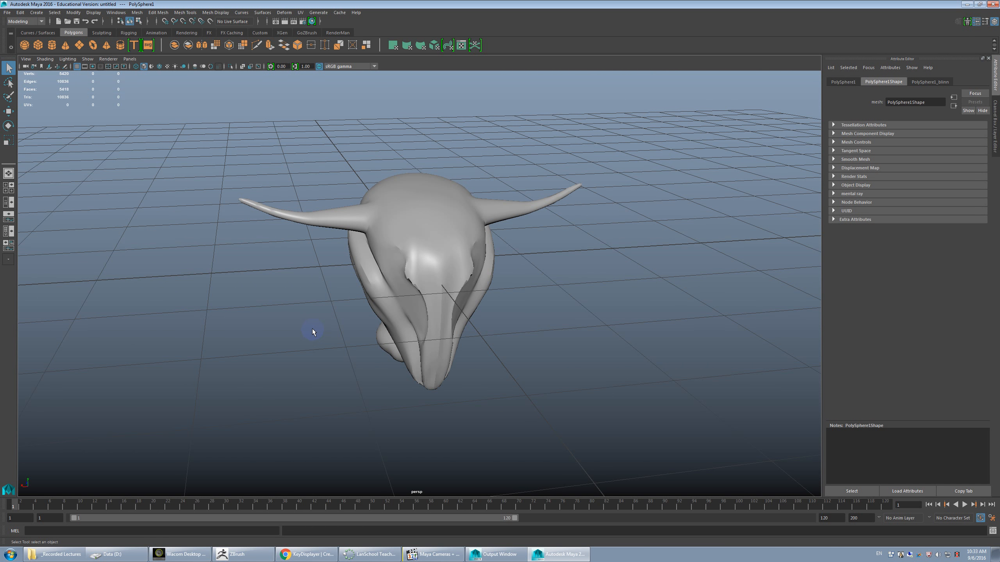
pyautogui.click(312, 330)
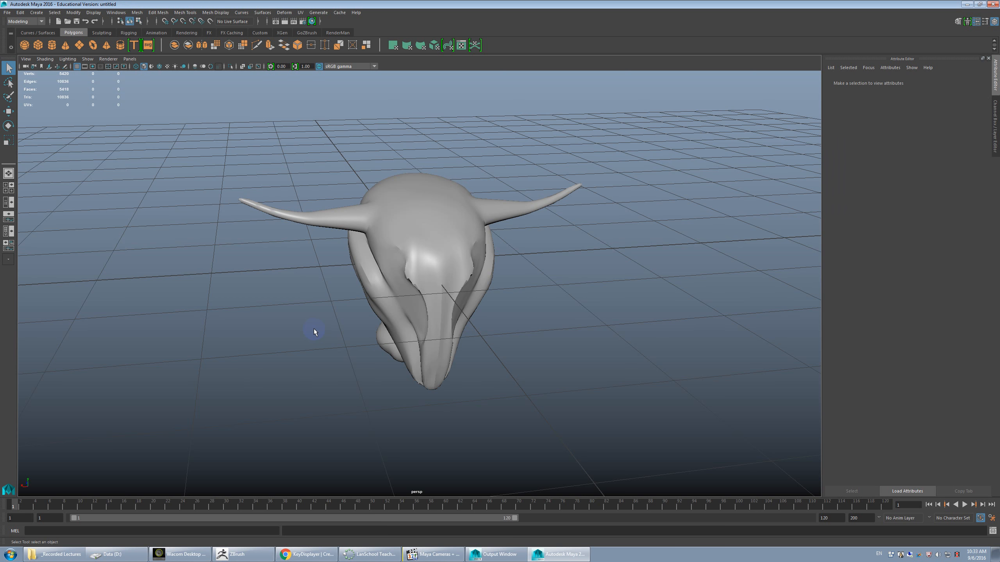
pyautogui.keyDown('alt'); pyautogui.moveTo(330, 297); pyautogui.dragTo(411, 286); pyautogui.keyUp('alt')
# Switch from Maya to ZBrush and back to compare the low-resolution head with its imported copy.
pyautogui.press('super+d')
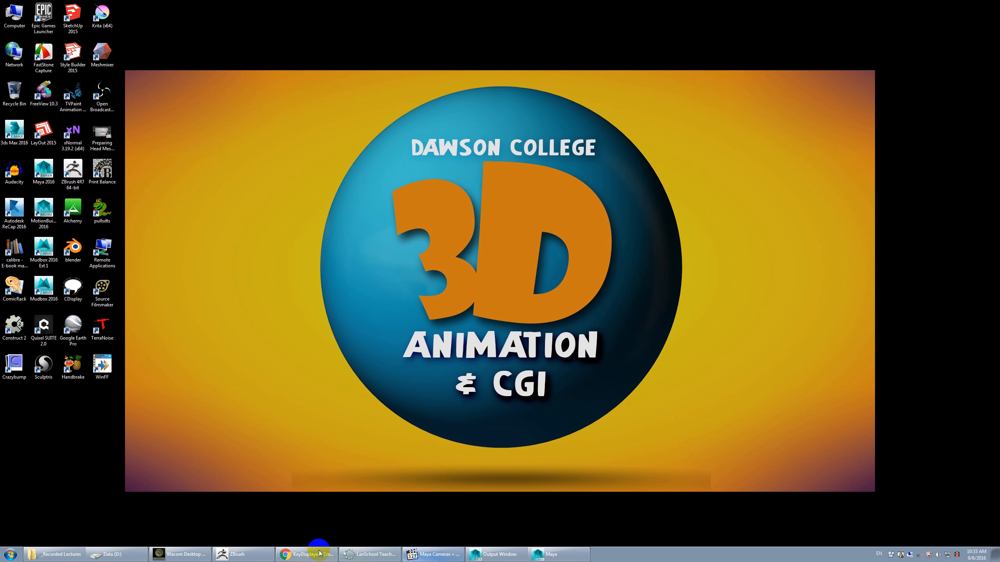
pyautogui.click(252, 553)
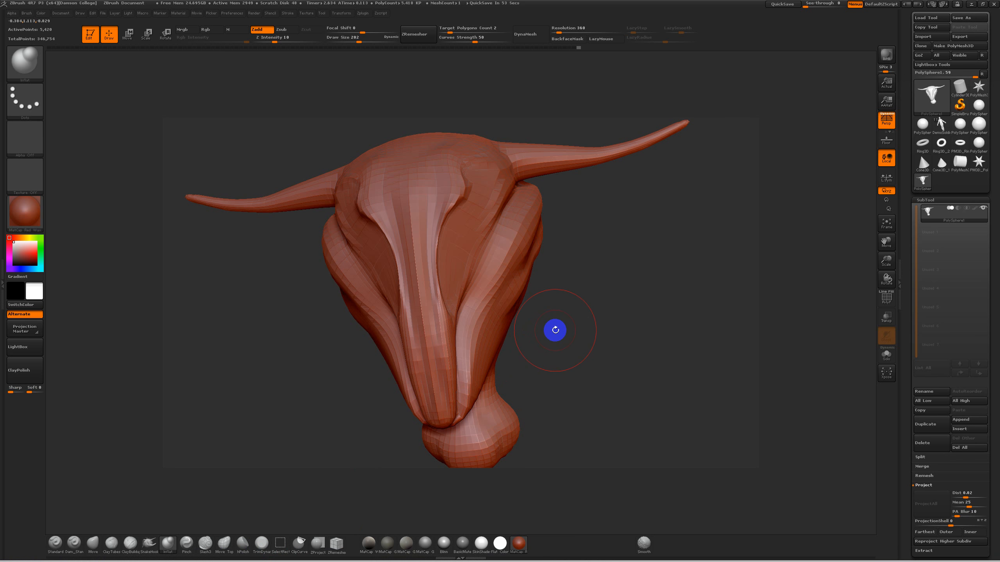
pyautogui.press('super+d')
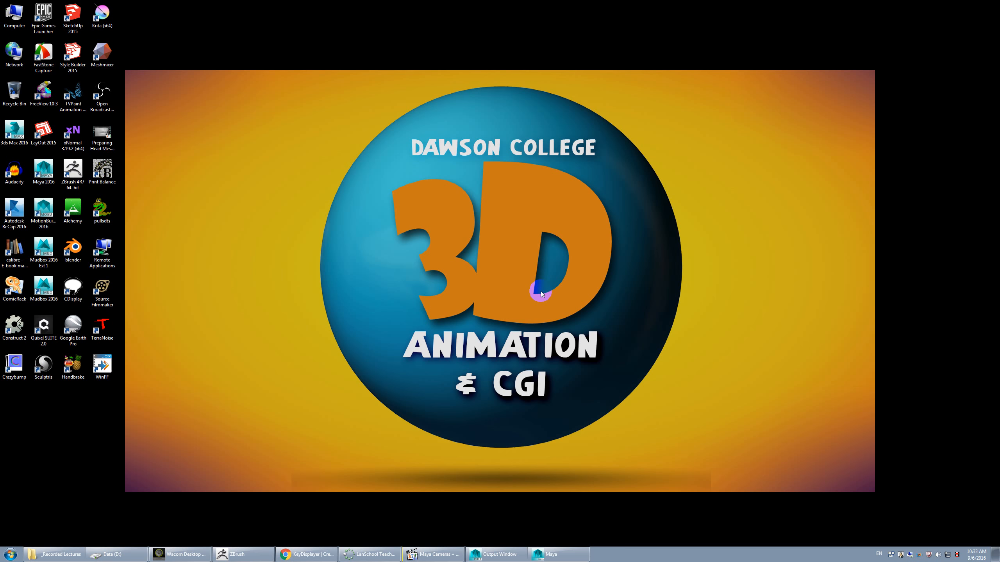
pyautogui.click(239, 554)
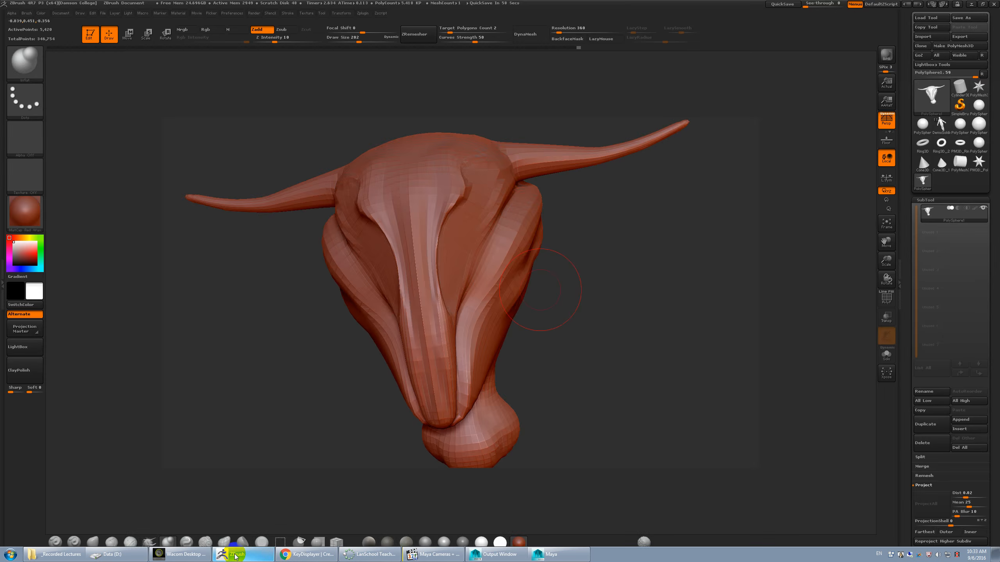
pyautogui.press('super+d')
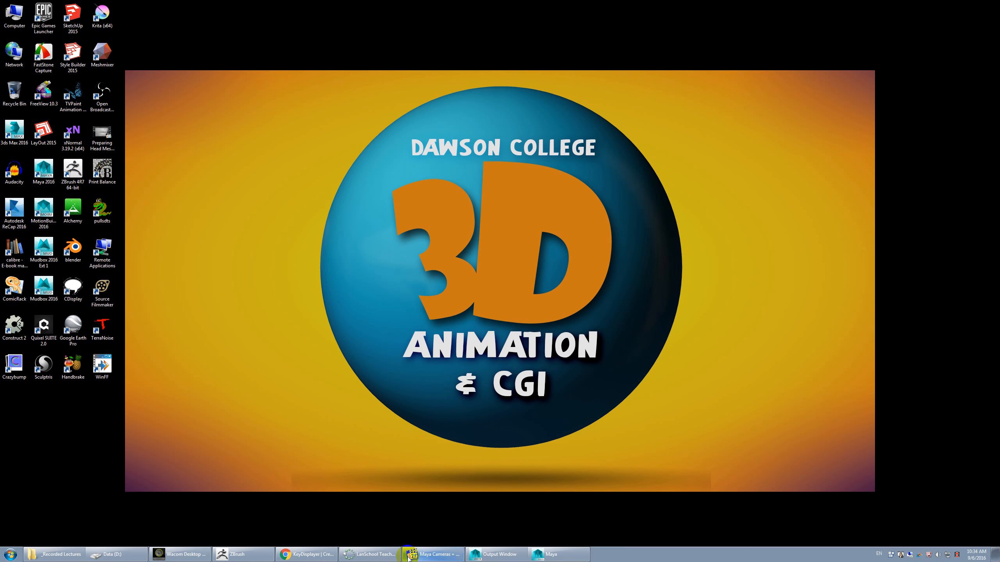
pyautogui.click(529, 557)
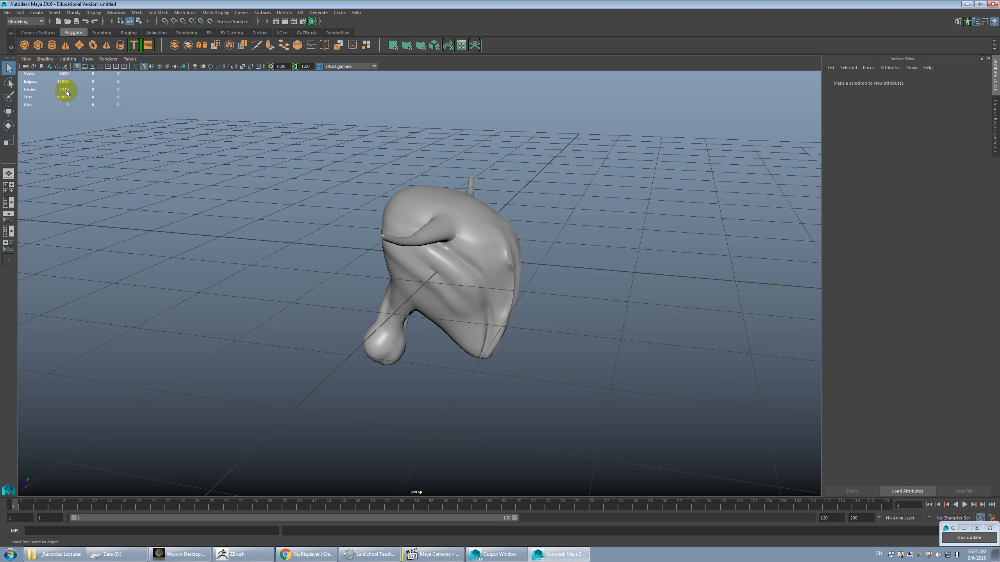
# Select the imported head in Maya and inspect its wireframe from the front.
pyautogui.click(397, 223)
pyautogui.keyDown('alt'); pyautogui.moveTo(453, 230); pyautogui.dragTo(508, 251); pyautogui.keyUp('alt')
pyautogui.click(507, 251)
pyautogui.click(433, 254)
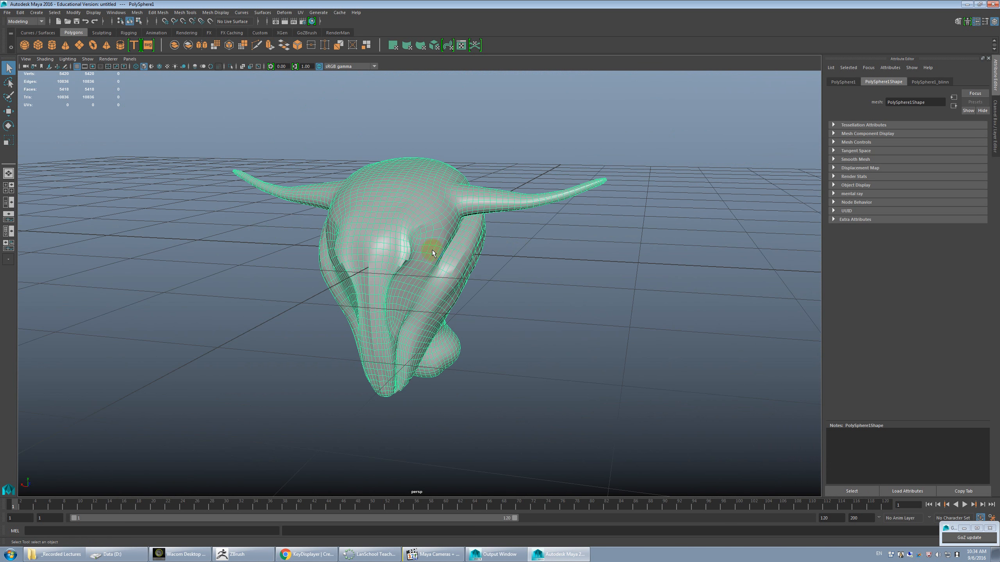
# Switch back to ZBrush and turn on Freeze Subdivision Levels in the head's geometry settings.
pyautogui.click(253, 554)
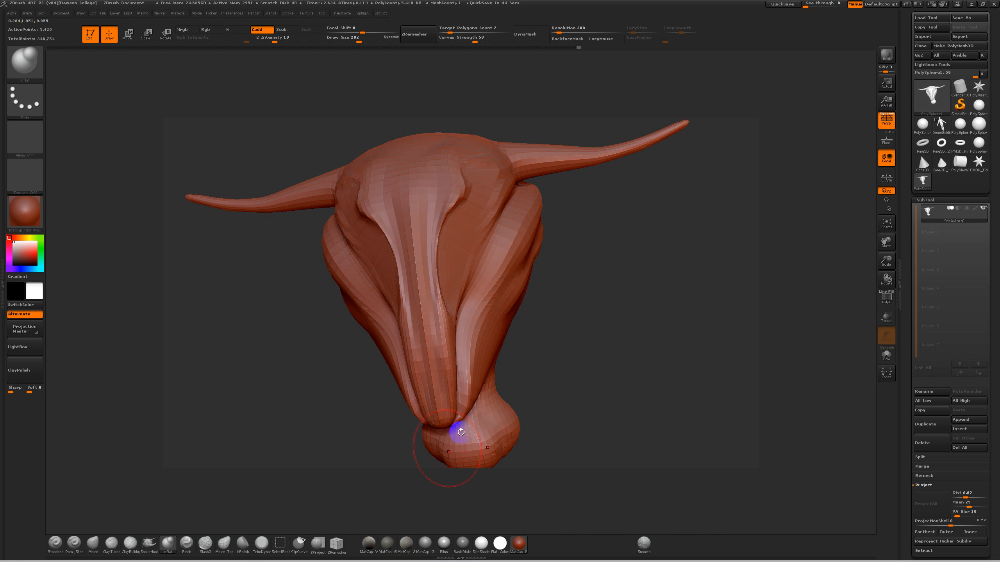
pyautogui.click(945, 198)
pyautogui.click(945, 198)
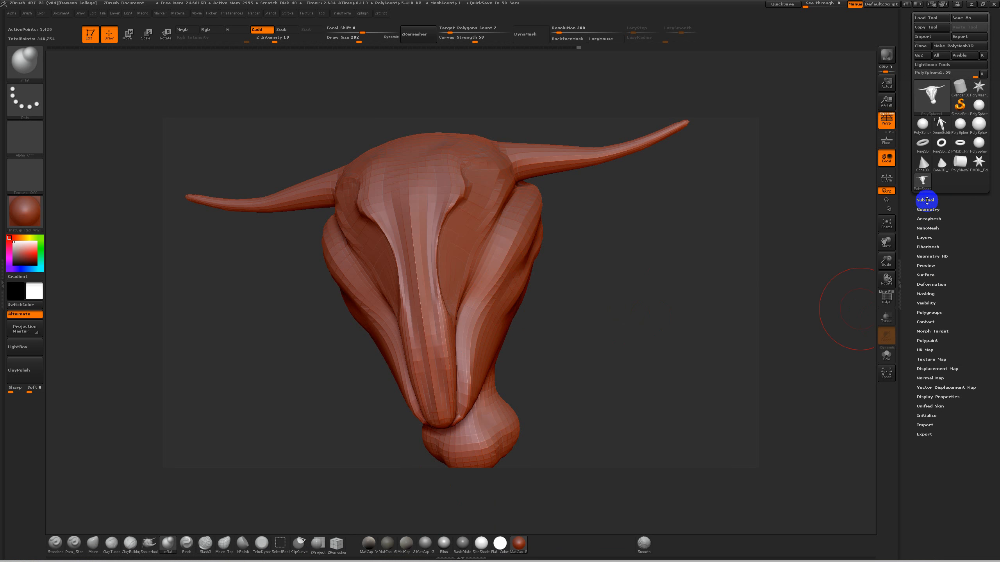
pyautogui.click(929, 209)
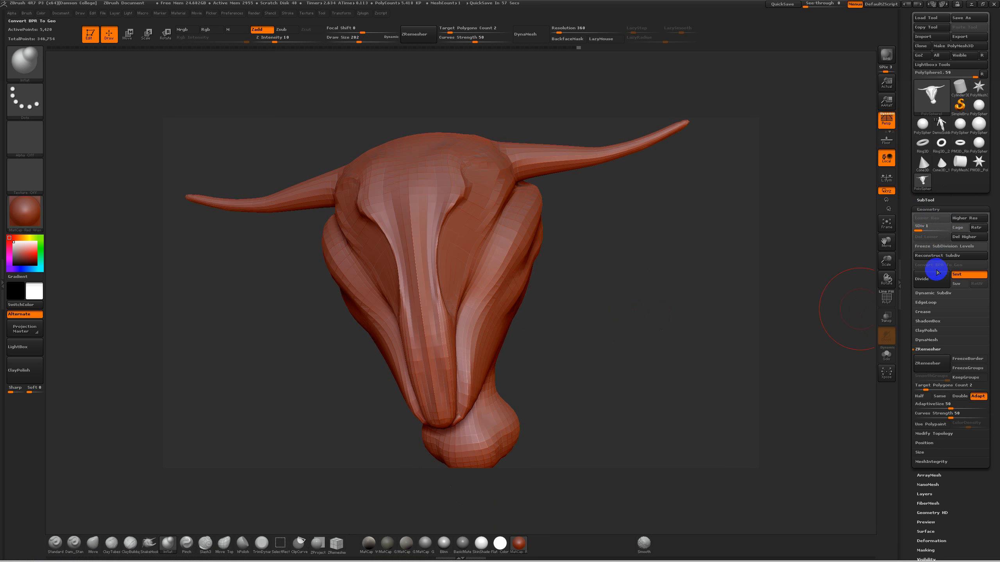
pyautogui.click(944, 251)
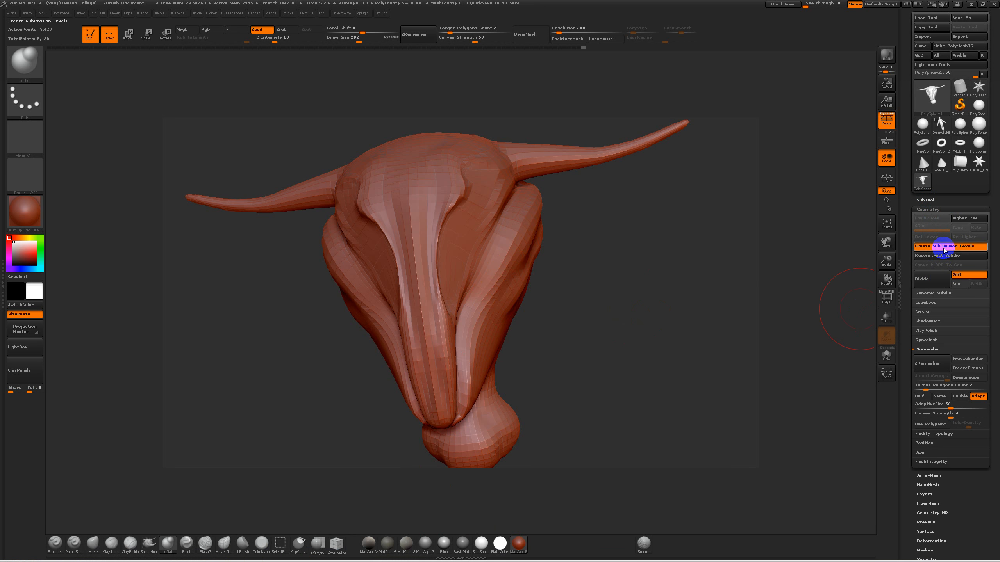
# Unwrap the low-resolution head with UV Master, using symmetry.
pyautogui.click(928, 210)
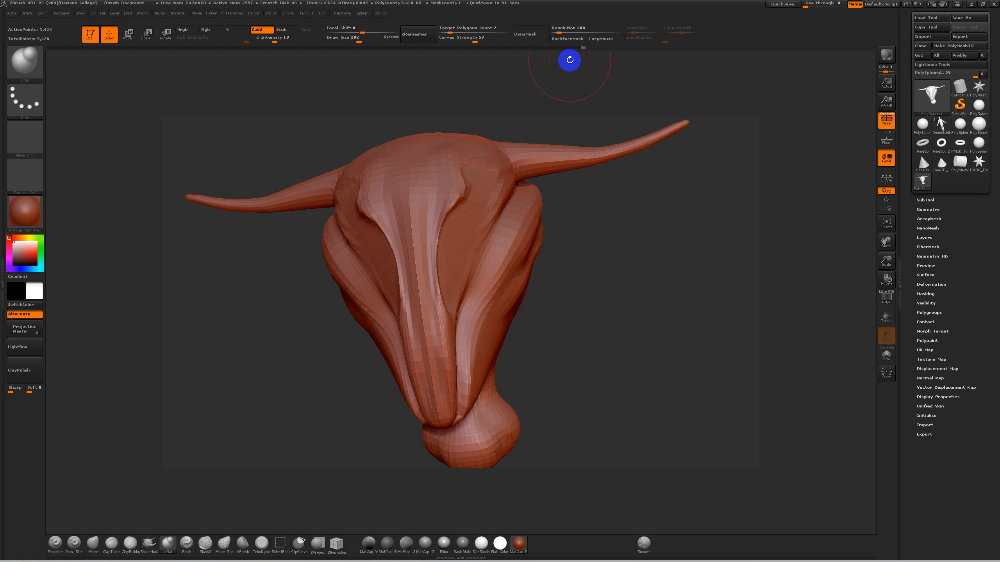
pyautogui.click(361, 15)
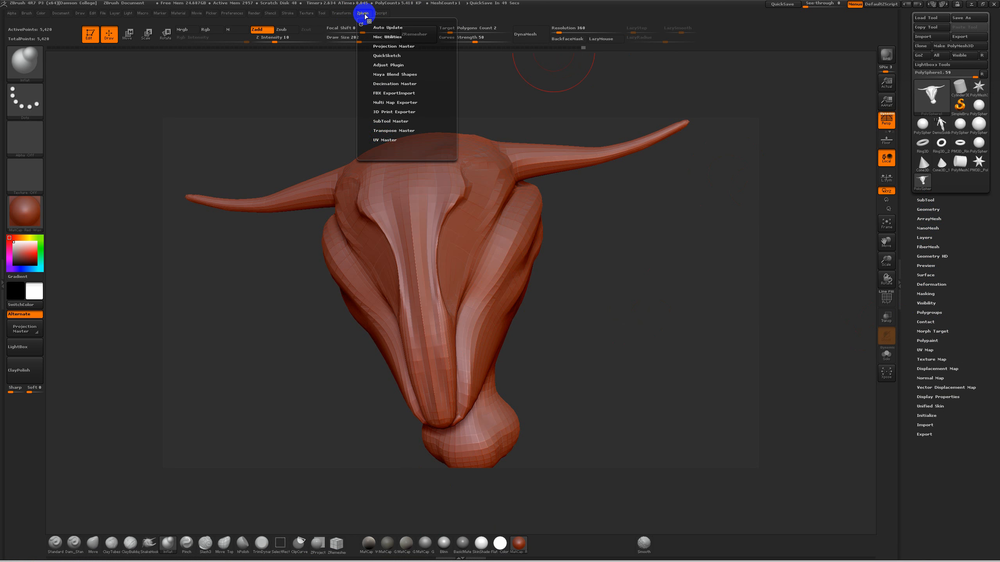
pyautogui.click(382, 138)
pyautogui.scroll(5, 451, 147)
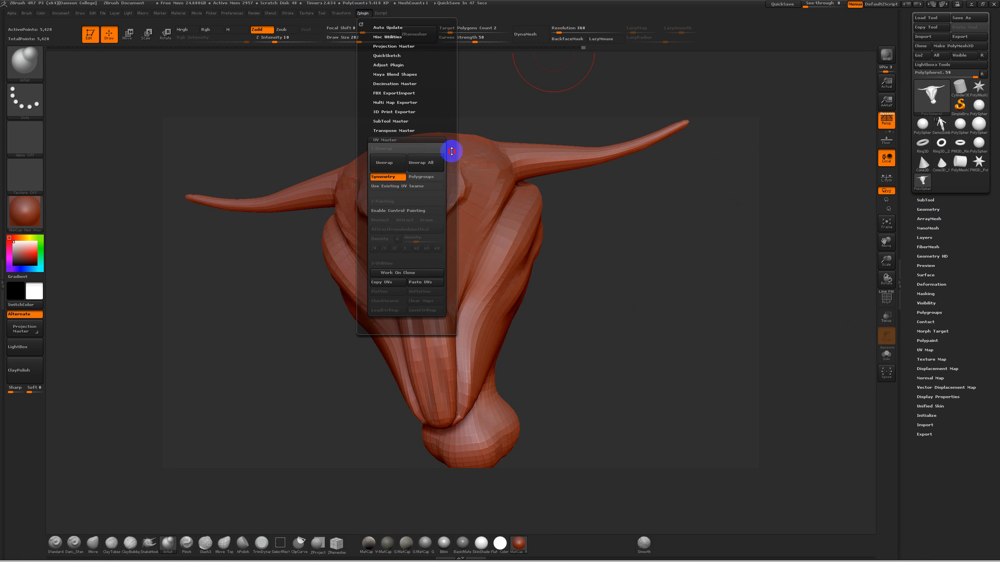
pyautogui.click(399, 172)
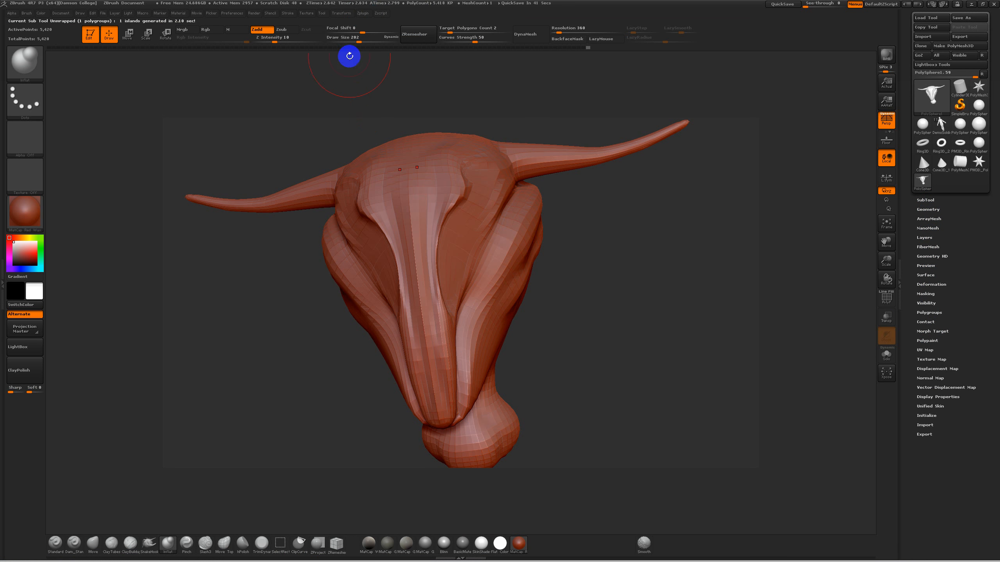
# Copy the head's new UVs and preview their flattened layout, returning the mesh to its 3D form.
pyautogui.click(362, 13)
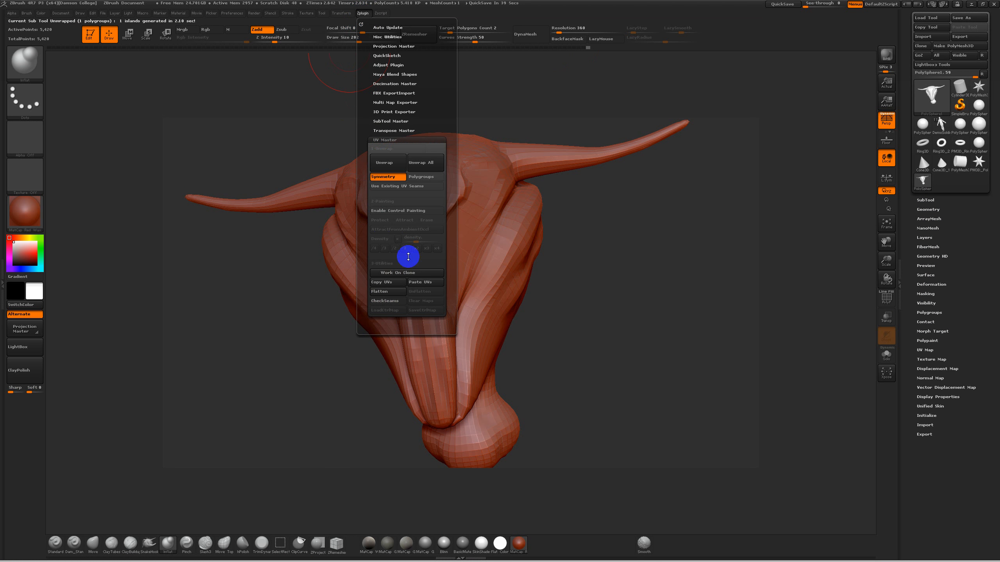
pyautogui.click(385, 283)
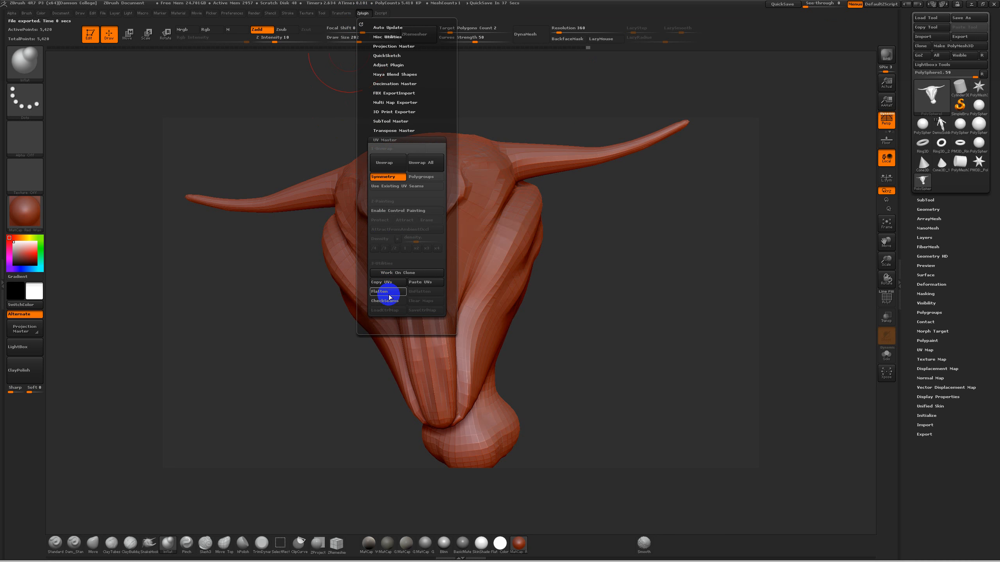
pyautogui.click(387, 292)
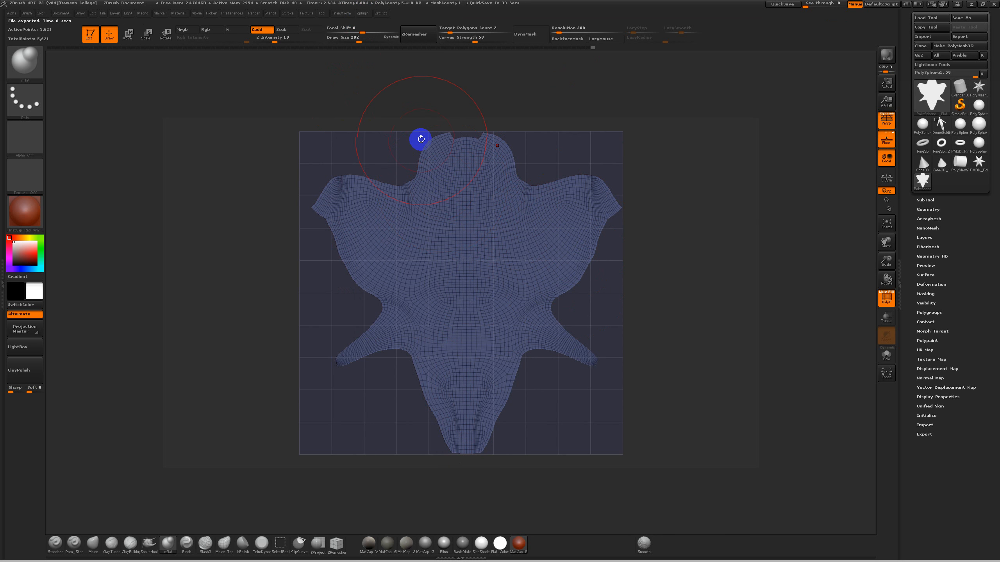
pyautogui.click(362, 13)
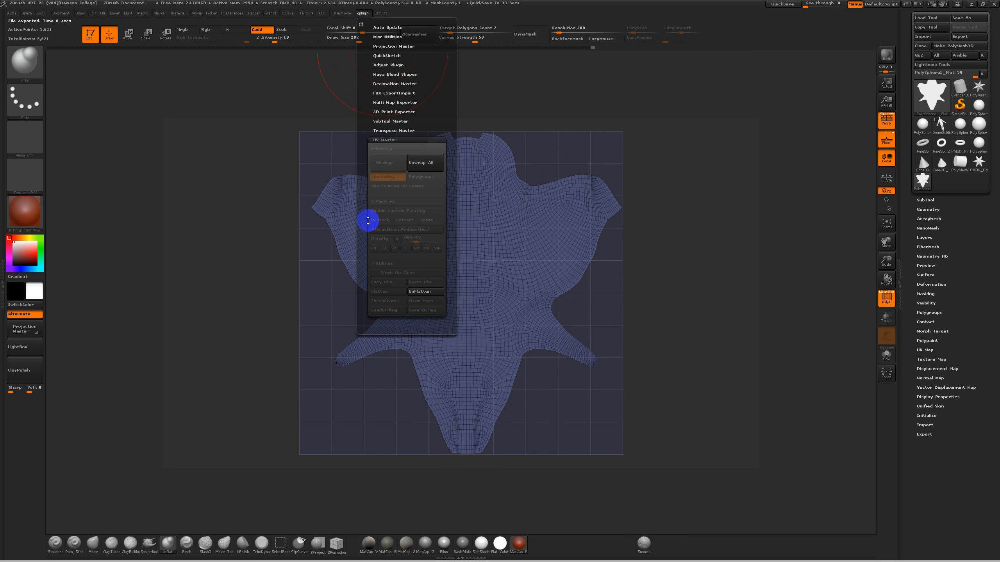
pyautogui.click(416, 291)
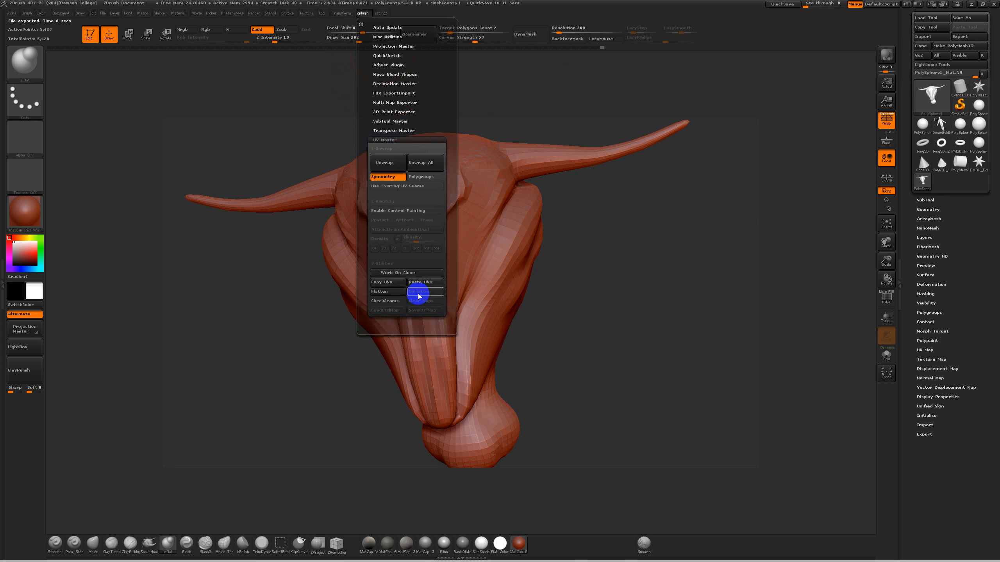
# Turn off Freeze Subdivision Levels and drop the head to subdivision level 1.
pyautogui.click(938, 209)
pyautogui.click(941, 247)
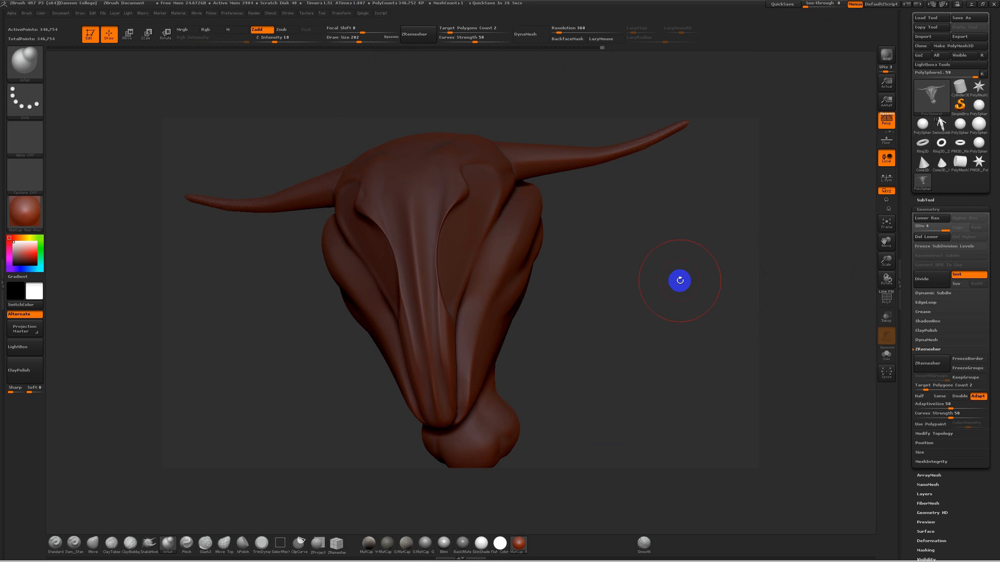
pyautogui.hotkey('shift', 'd')
pyautogui.hotkey('shift', 'd')
pyautogui.hotkey('shift', 'd')
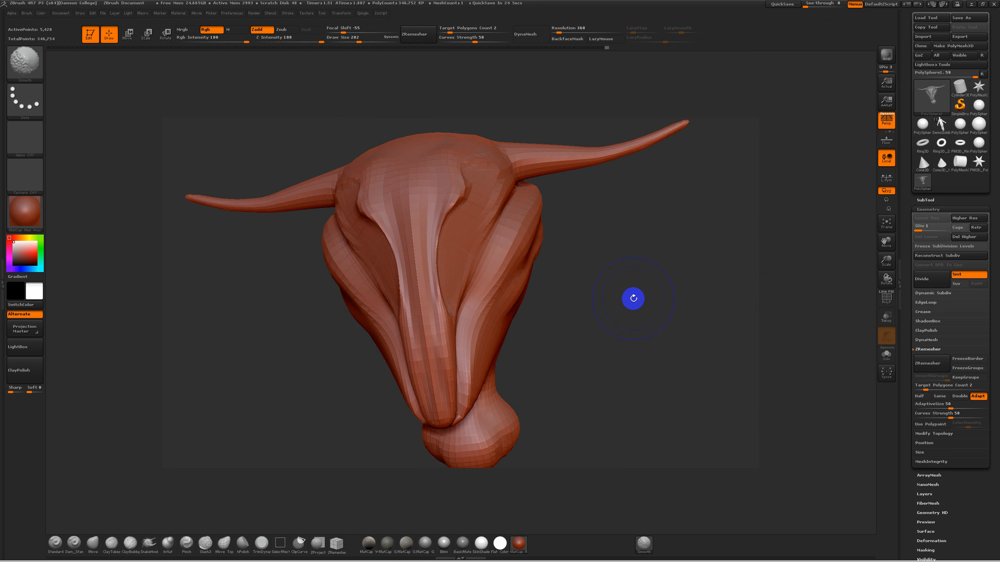
# Paste the copied UVs onto the head and collapse its geometry settings.
pyautogui.click(362, 13)
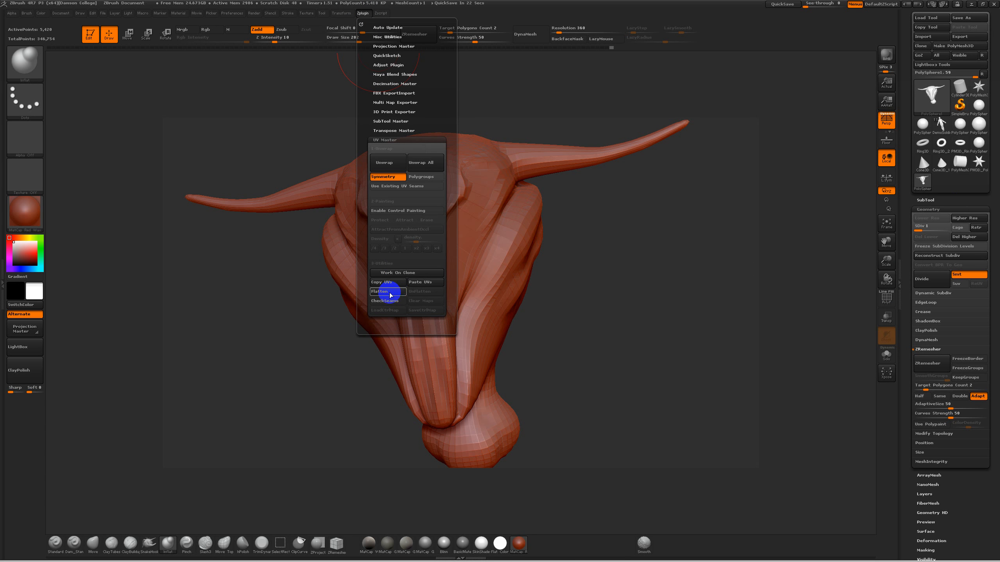
pyautogui.click(420, 283)
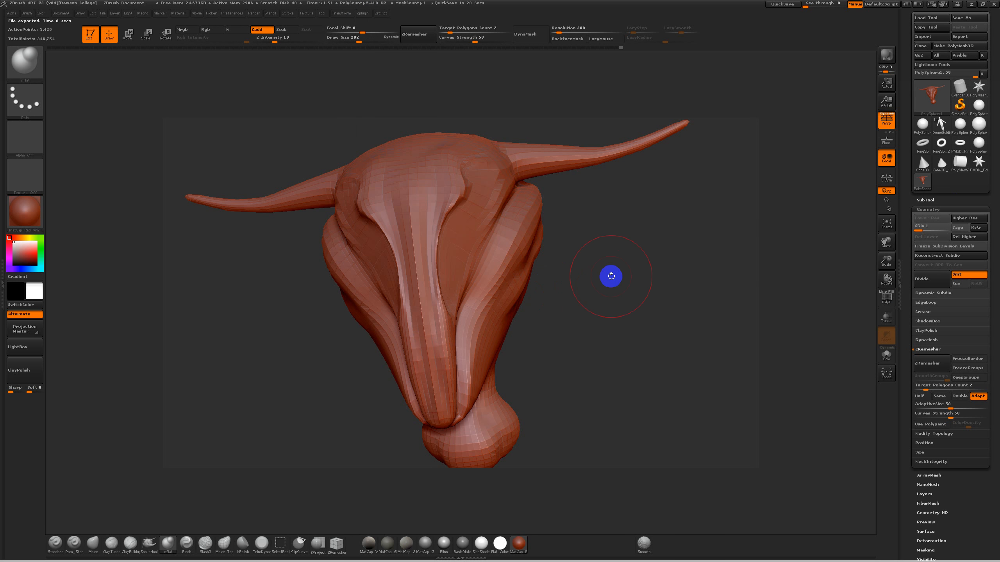
pyautogui.click(939, 208)
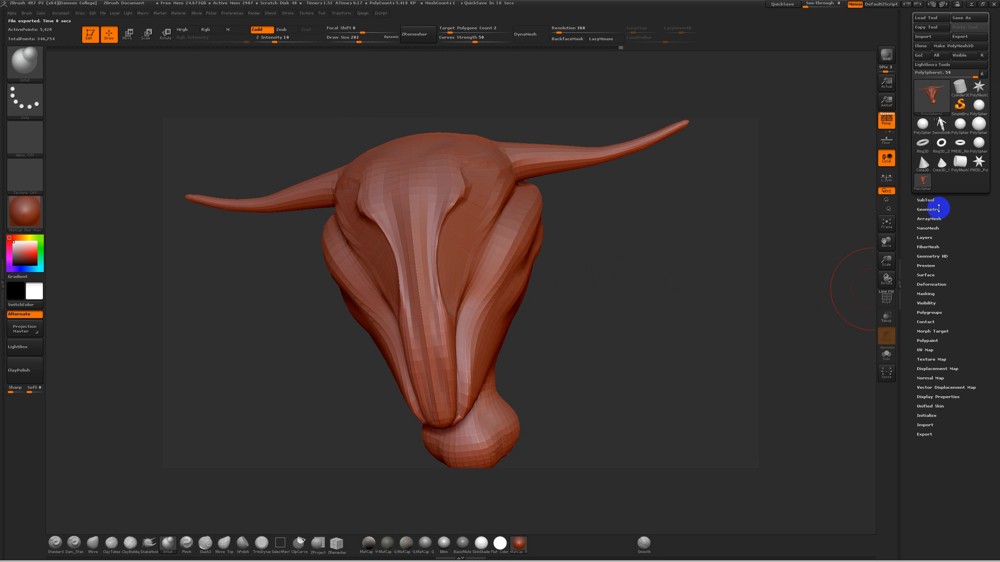
# Create a tangent normal map for the head from its lowest subdivision level, keeping SmoothUV on.
pyautogui.press('d')
pyautogui.press('d')
pyautogui.press('d')
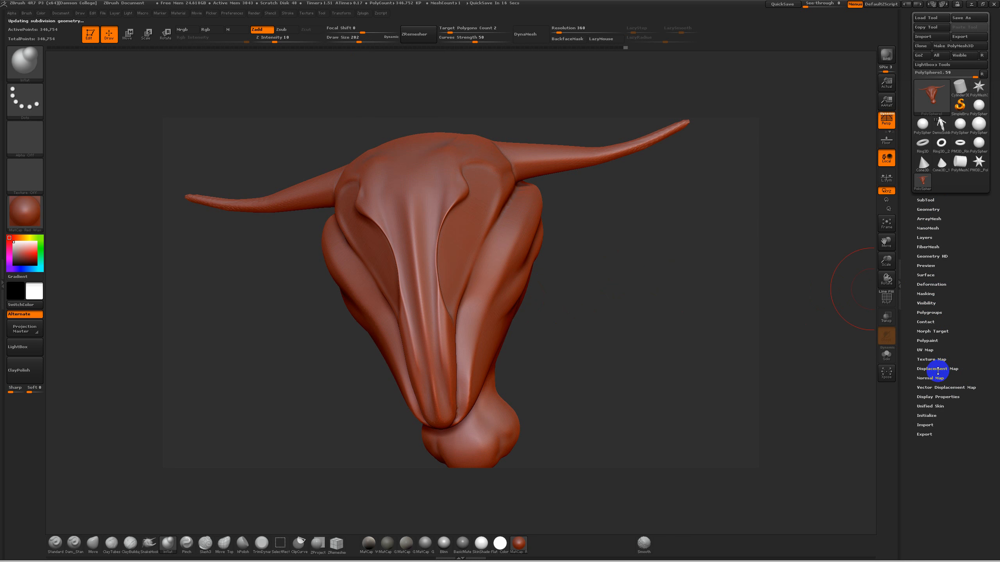
pyautogui.click(935, 377)
pyautogui.press('shift')
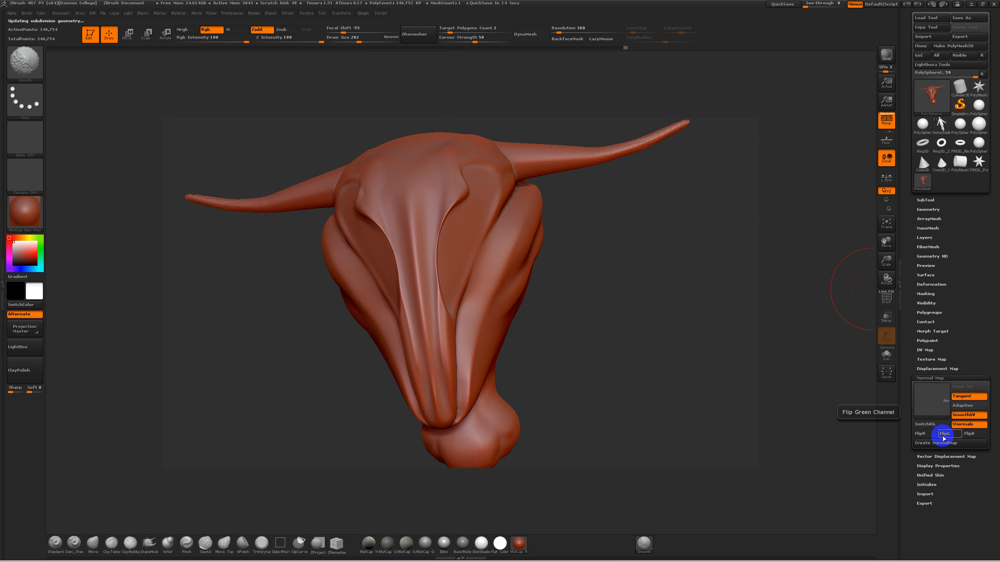
pyautogui.click(947, 443)
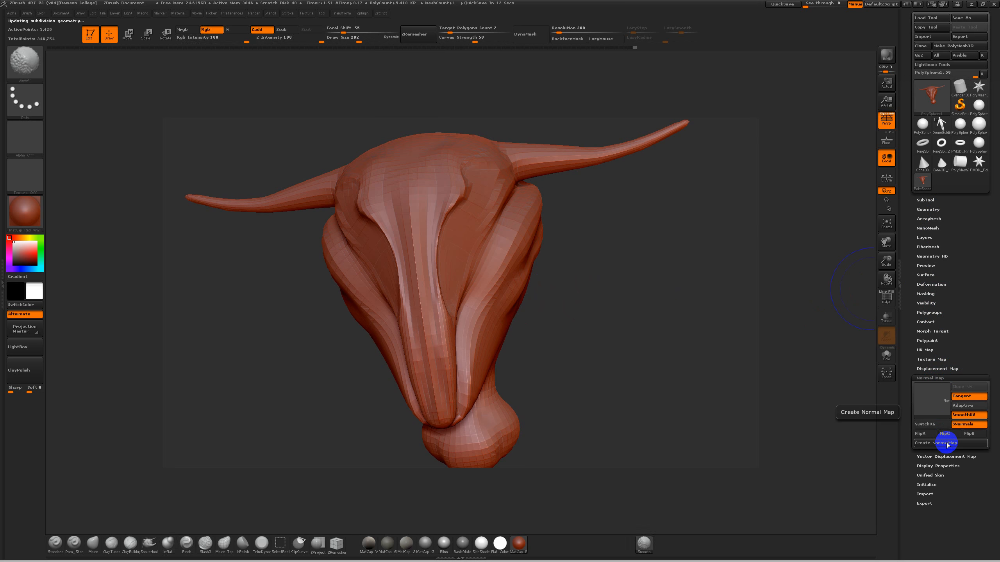
pyautogui.moveTo(937, 406)
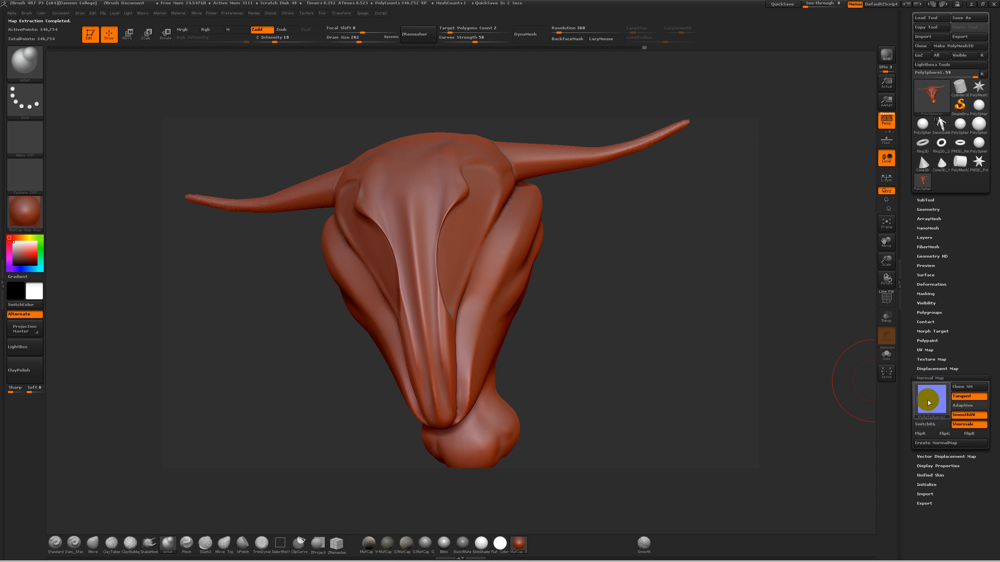
# Send the head with its normal map to Maya through GoZ and display its Blinn material attributes.
pyautogui.click(921, 55)
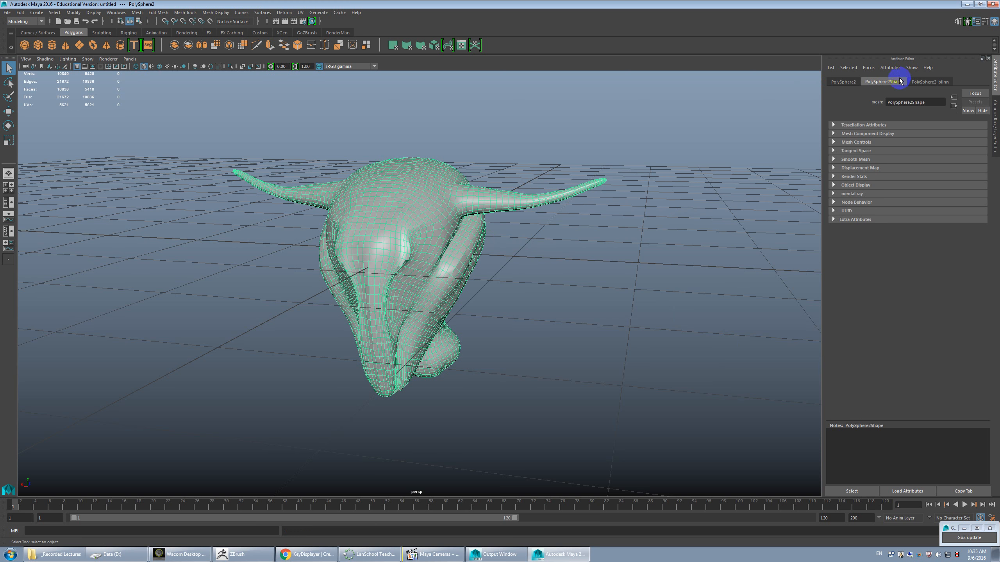
pyautogui.click(930, 82)
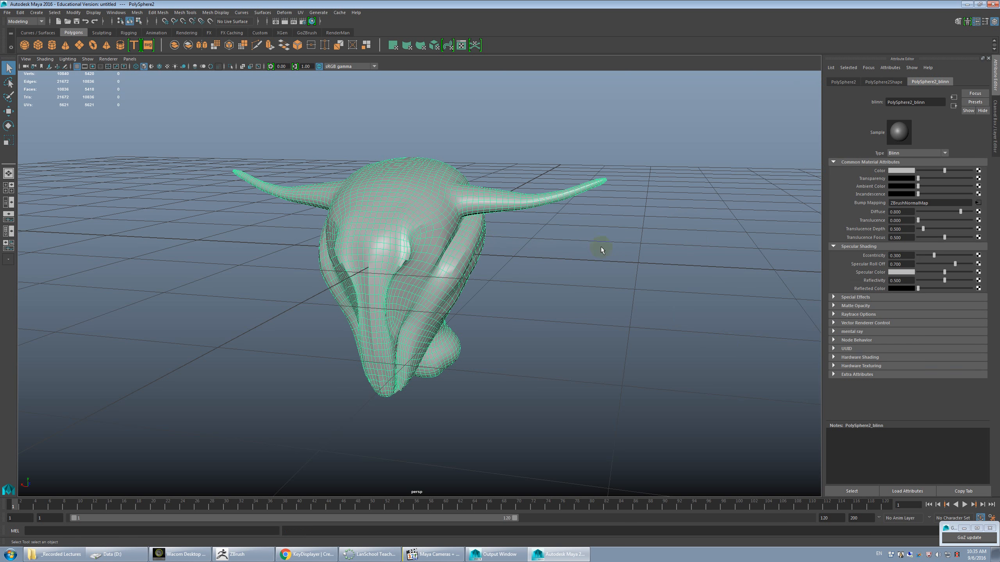
# Select the head in the Maya viewport and render it with Maya Software from a closer front view.
pyautogui.click(521, 246)
pyautogui.click(433, 239)
pyautogui.keyDown('alt'); pyautogui.moveTo(461, 253); pyautogui.dragTo(514, 265, button='right'); pyautogui.keyUp('alt')
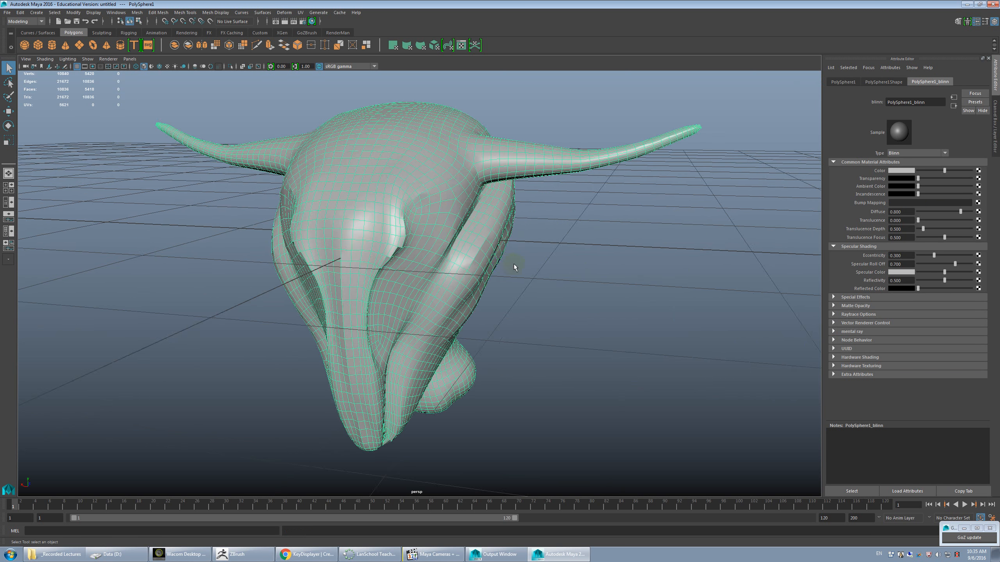
pyautogui.keyDown('alt'); pyautogui.moveTo(519, 265); pyautogui.dragTo(578, 267); pyautogui.keyUp('alt')
pyautogui.click(285, 22)
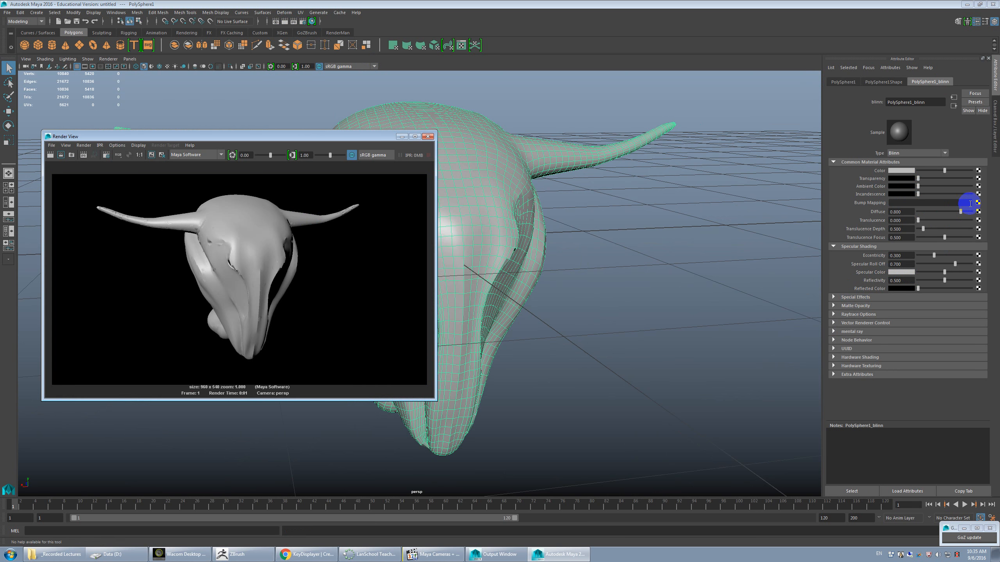
# Check the Blinn's bump mapping texture choices, mental ray and Special Effects settings, and close the render window.
pyautogui.click(978, 203)
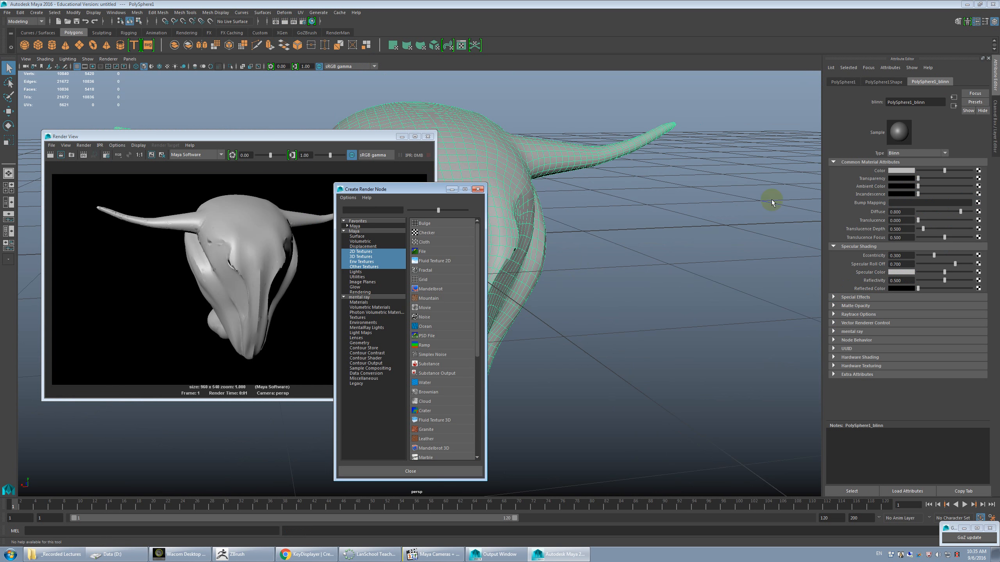
pyautogui.click(478, 190)
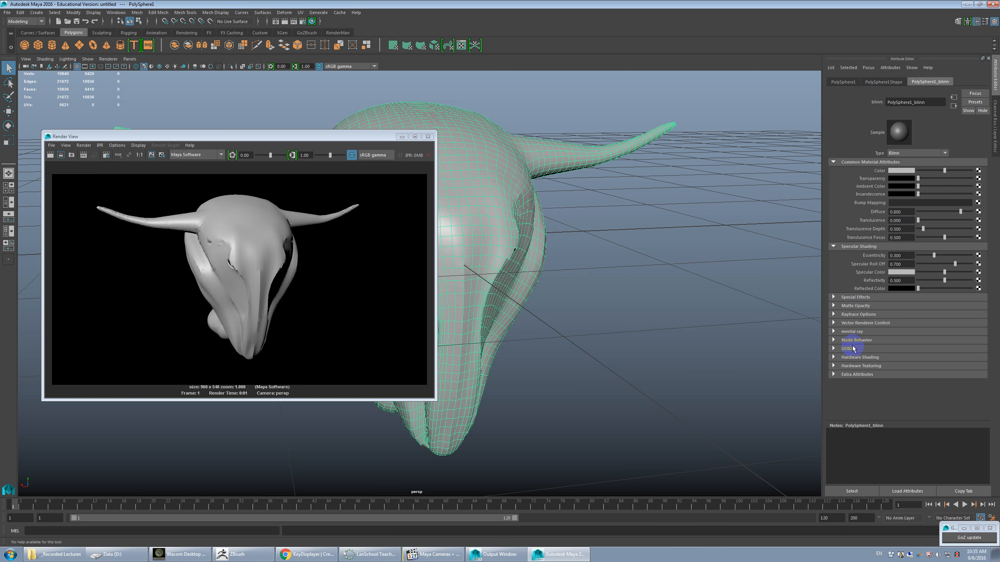
pyautogui.click(854, 332)
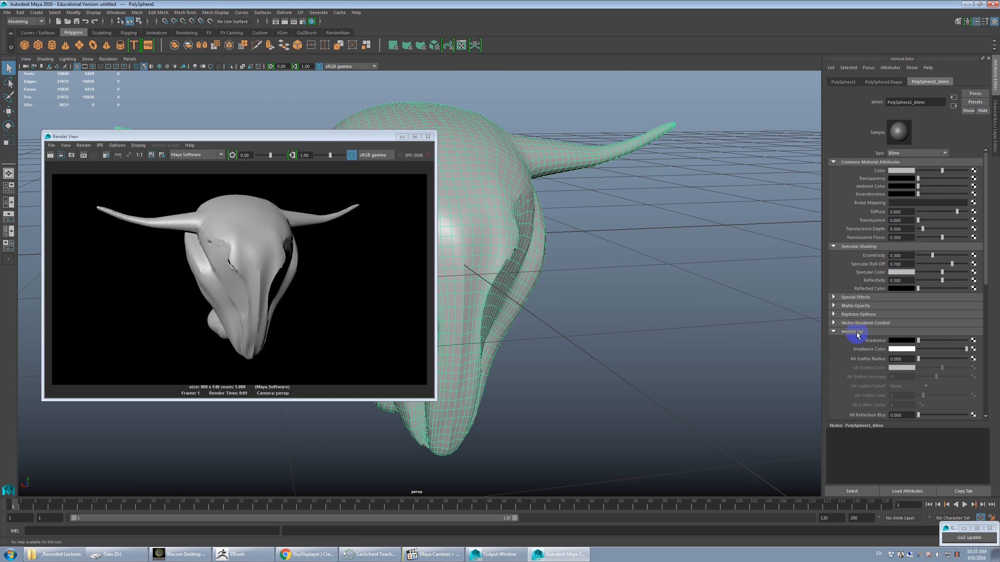
pyautogui.click(856, 333)
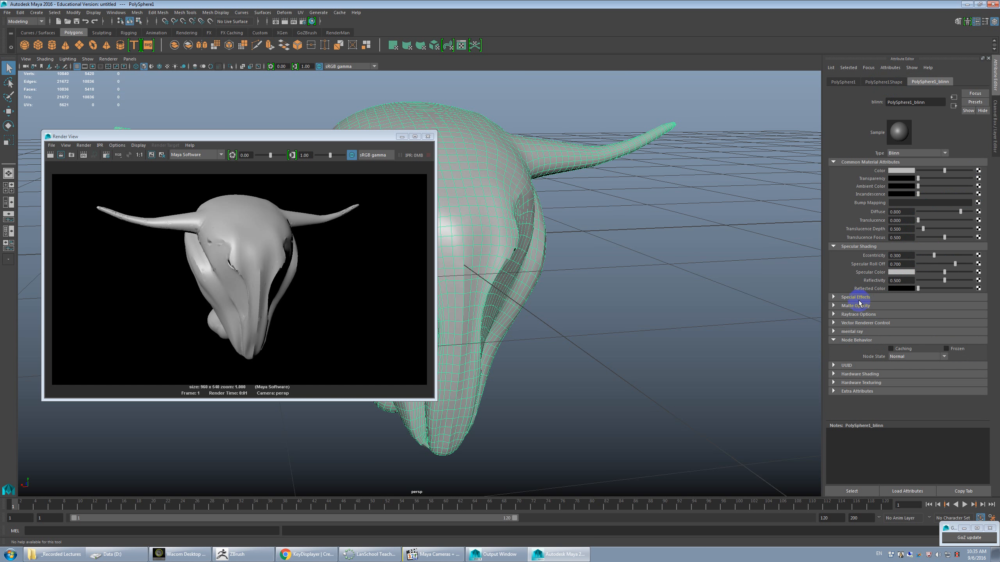
pyautogui.click(858, 298)
pyautogui.click(858, 297)
pyautogui.click(427, 137)
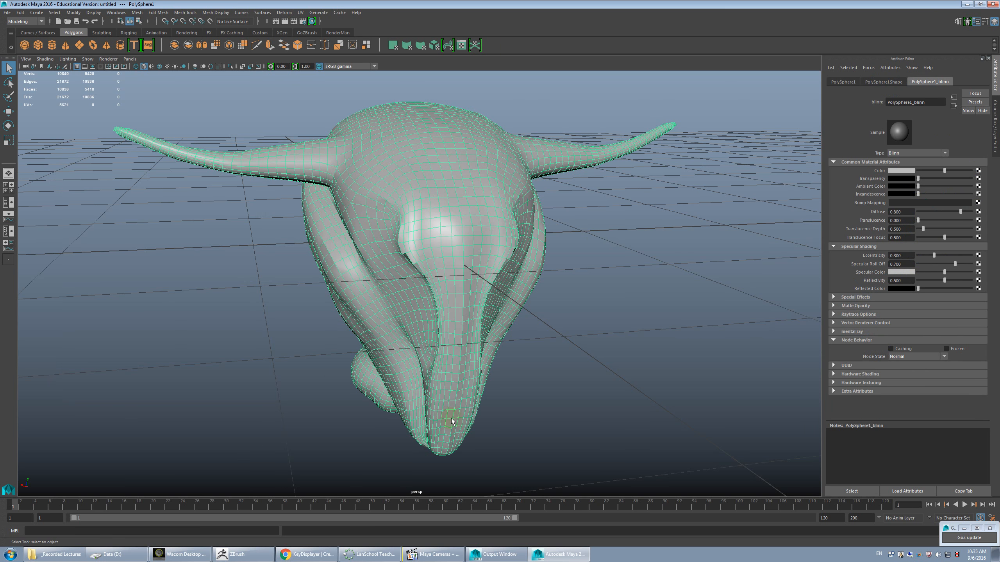
# Switch to ZBrush and create a displacement map for the head from its lowest subdivision level.
pyautogui.click(252, 554)
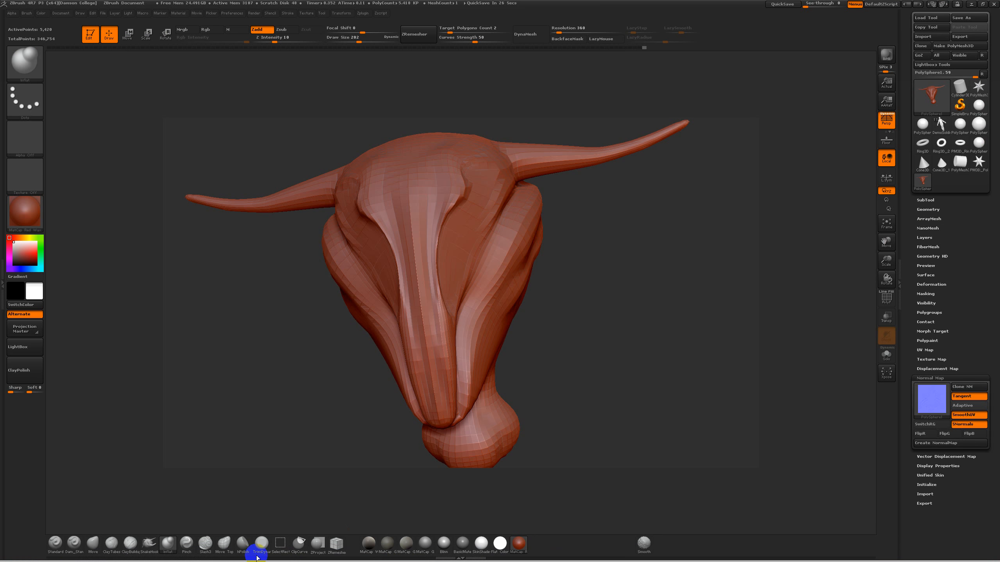
pyautogui.click(952, 370)
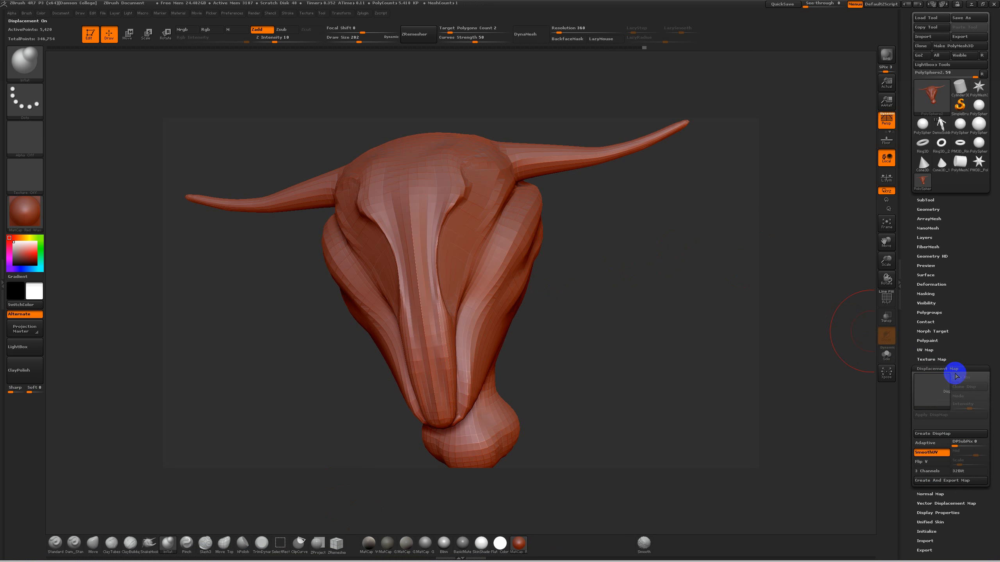
pyautogui.press('d')
pyautogui.press('d')
pyautogui.press('d')
pyautogui.click(937, 433)
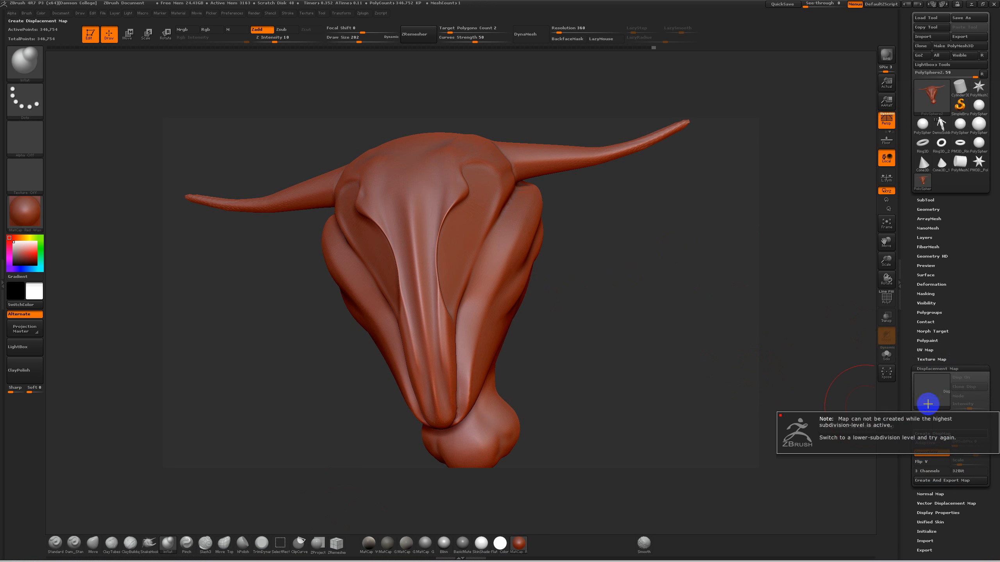
pyautogui.hotkey('shift', 'd')
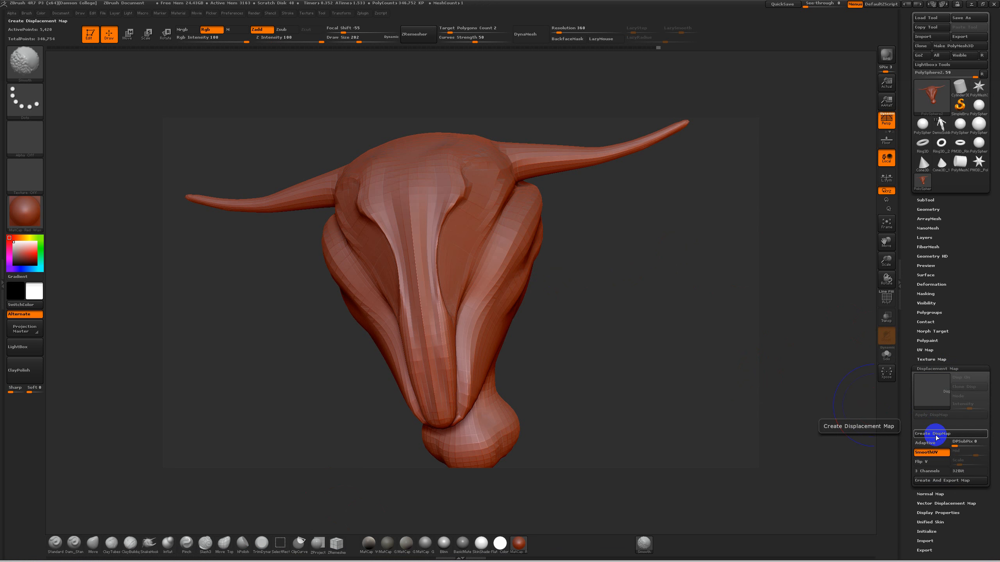
pyautogui.click(936, 434)
pyautogui.moveTo(933, 405)
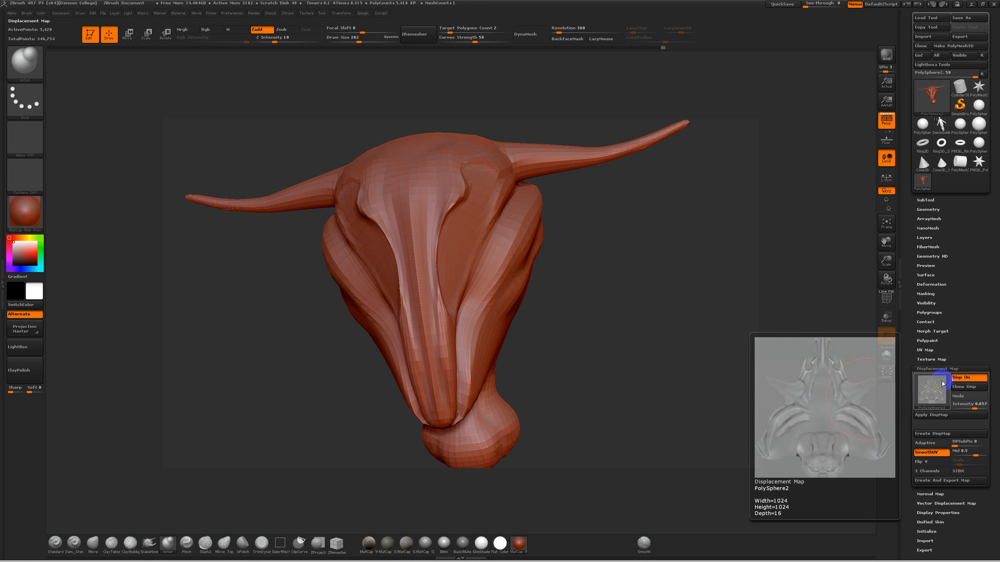
# Switch to Maya and start a new empty scene without saving the current one.
pyautogui.press('super+d')
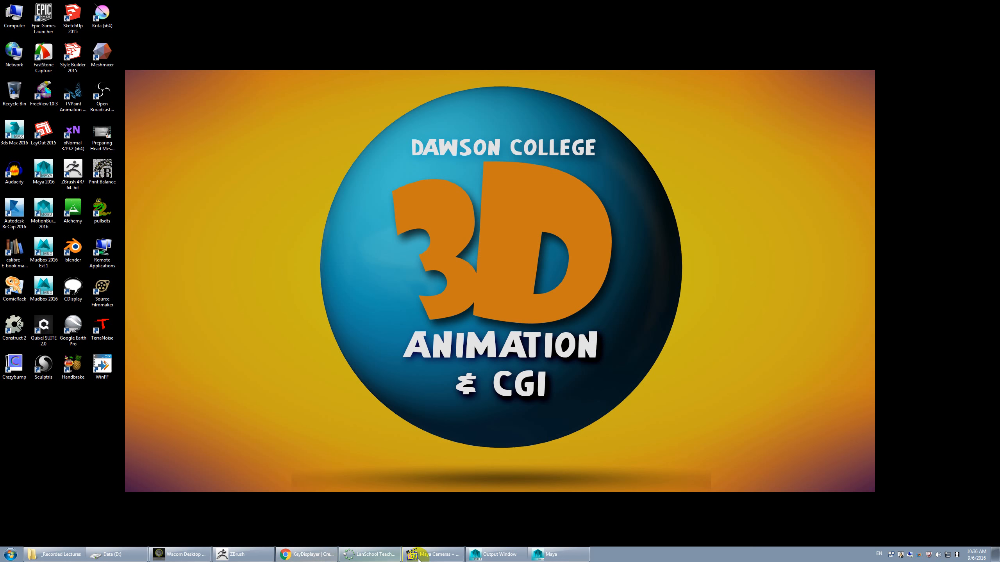
pyautogui.click(532, 553)
pyautogui.click(5, 15)
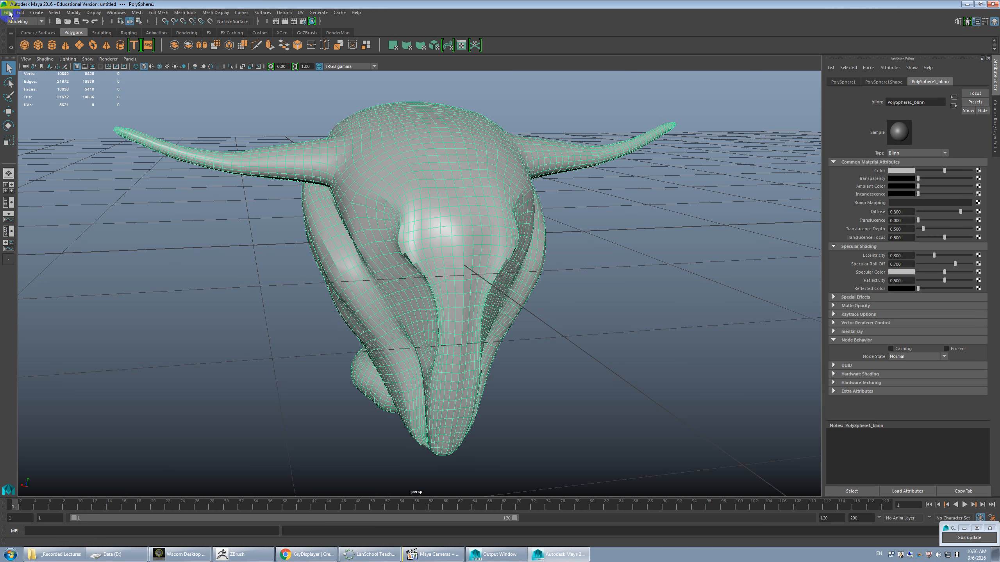
pyautogui.click(10, 14)
pyautogui.click(15, 18)
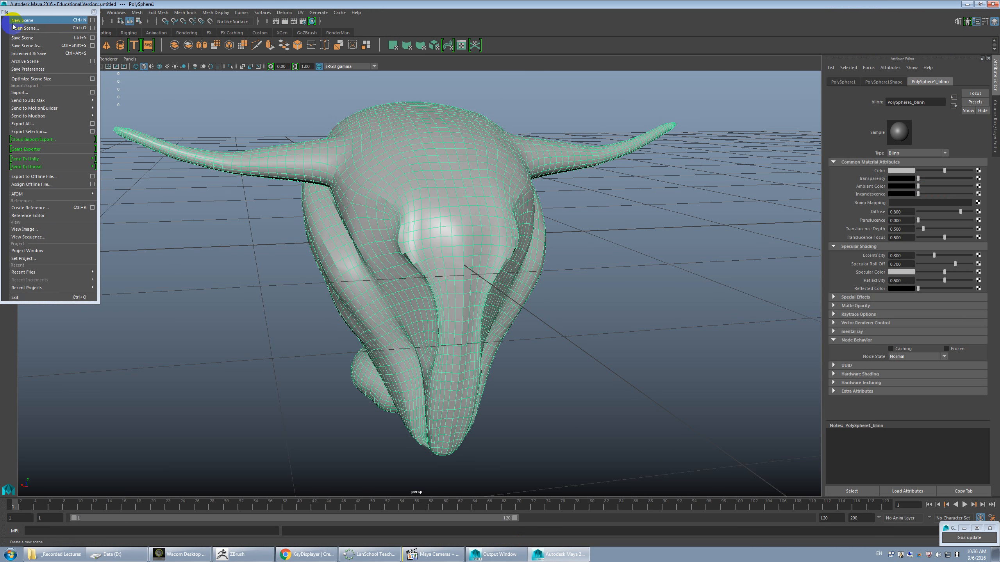
pyautogui.click(32, 20)
pyautogui.click(499, 280)
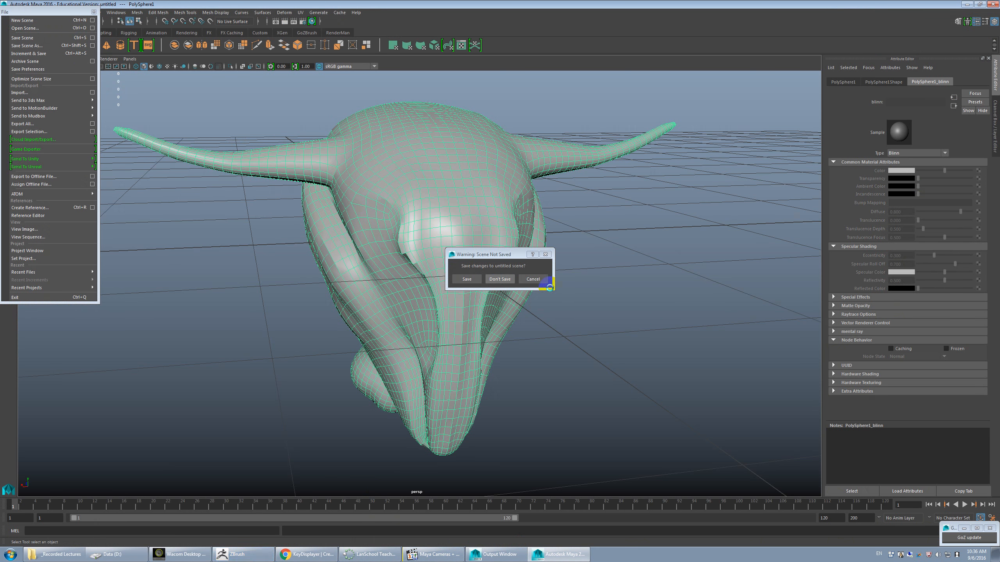
# Try to send the head from ZBrush to the new Maya scene through GoZ.
pyautogui.click(236, 555)
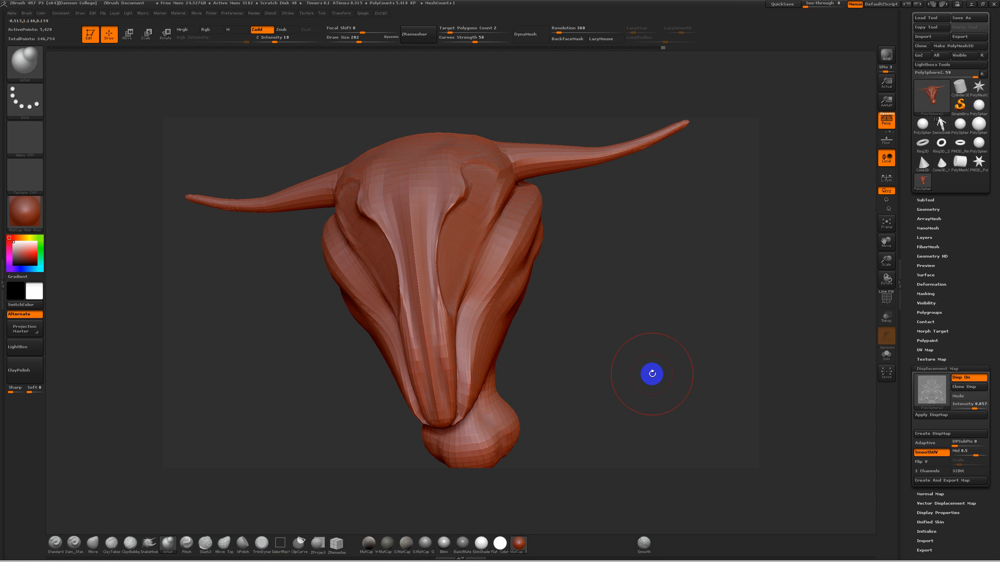
pyautogui.click(917, 57)
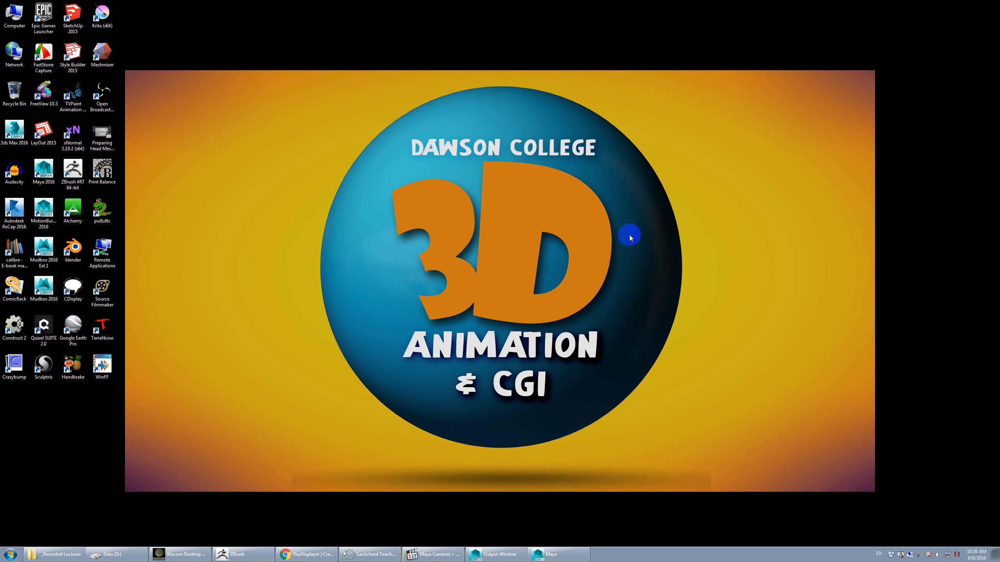
pyautogui.hotkey('alt', 'Tab')
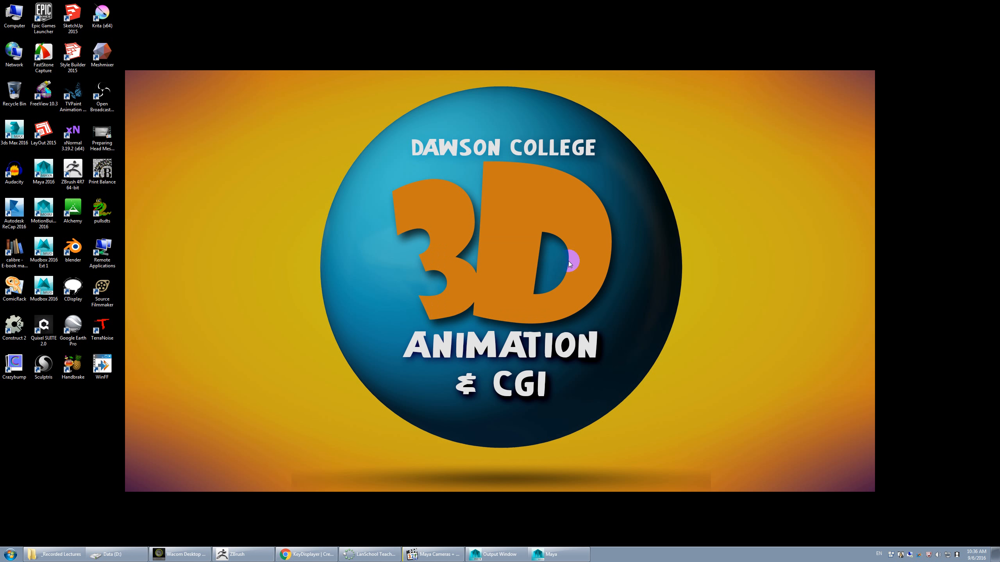
pyautogui.click(559, 553)
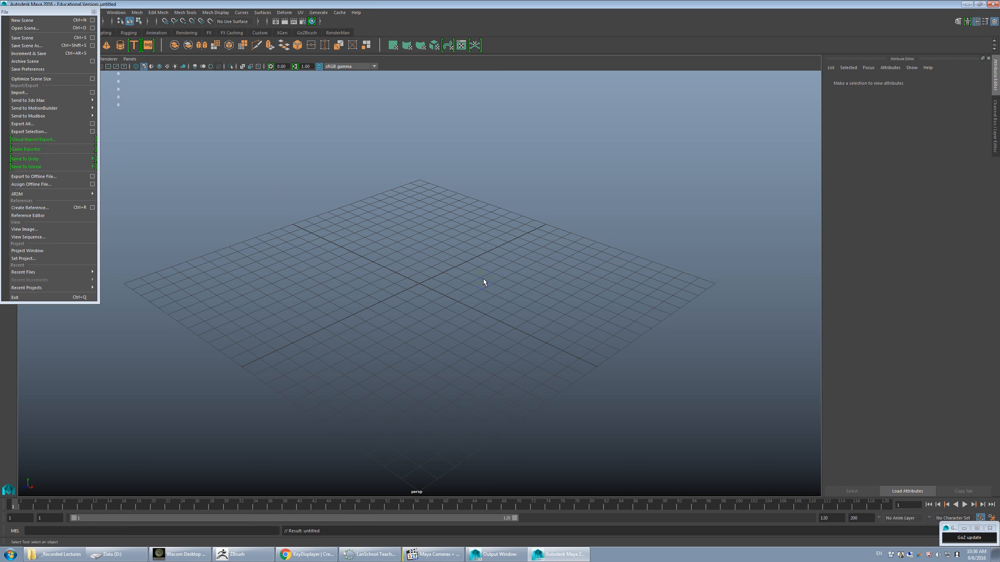
# Close the detached File menu in Maya and show the Outliner beside the perspective view.
pyautogui.click(94, 12)
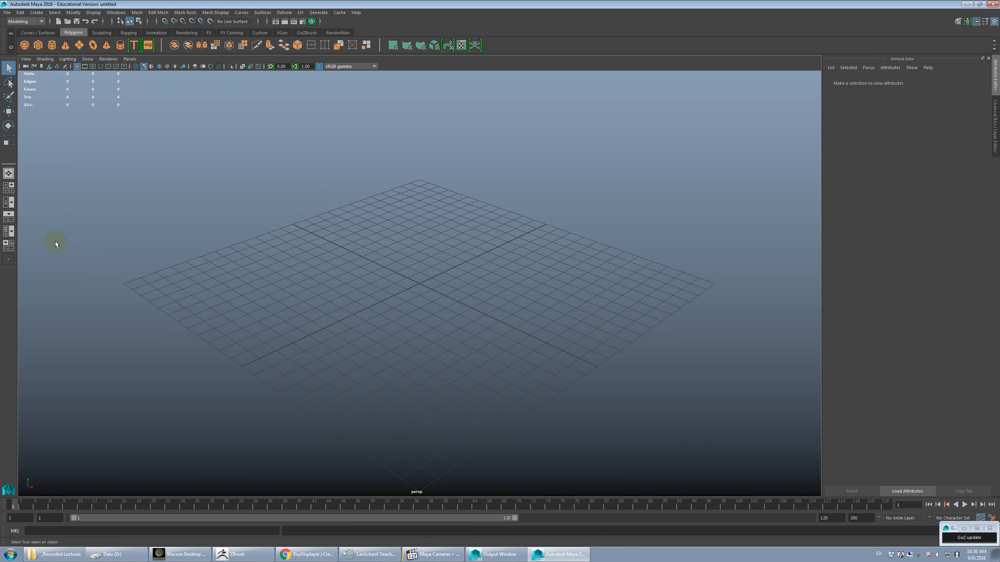
pyautogui.click(8, 202)
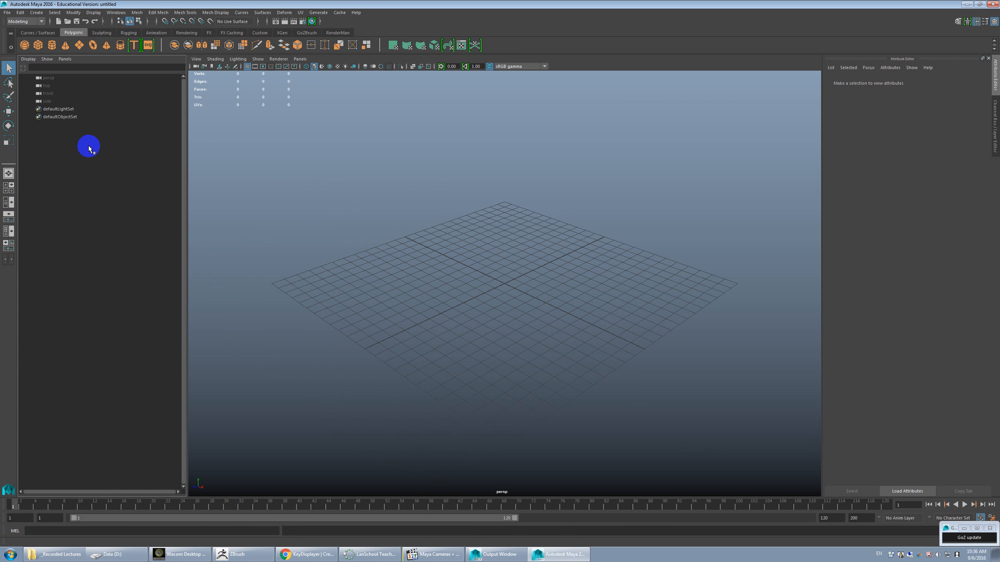
# Send the head with its maps from ZBrush to Maya through GoZ and display its Blinn material attributes.
pyautogui.click(263, 558)
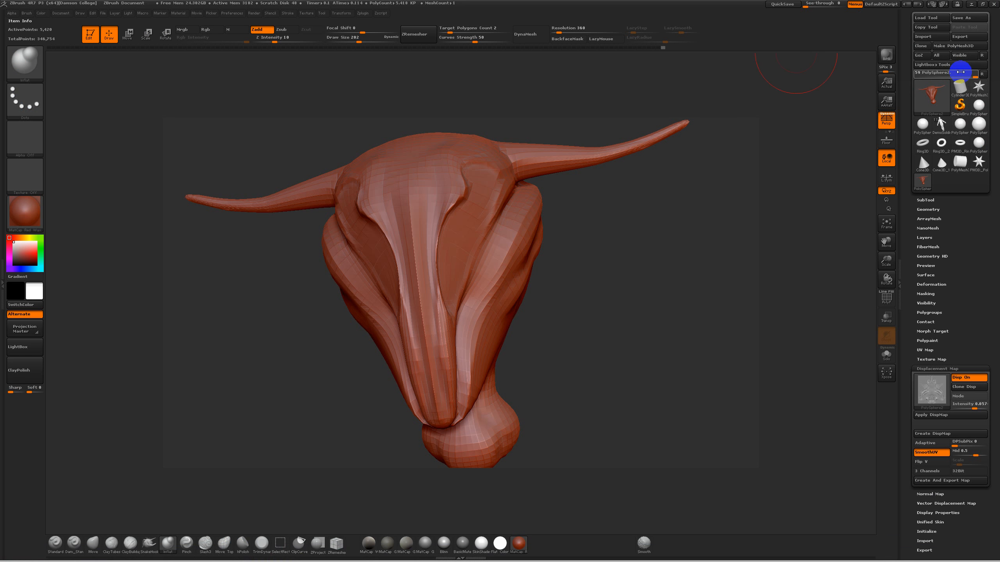
pyautogui.click(920, 56)
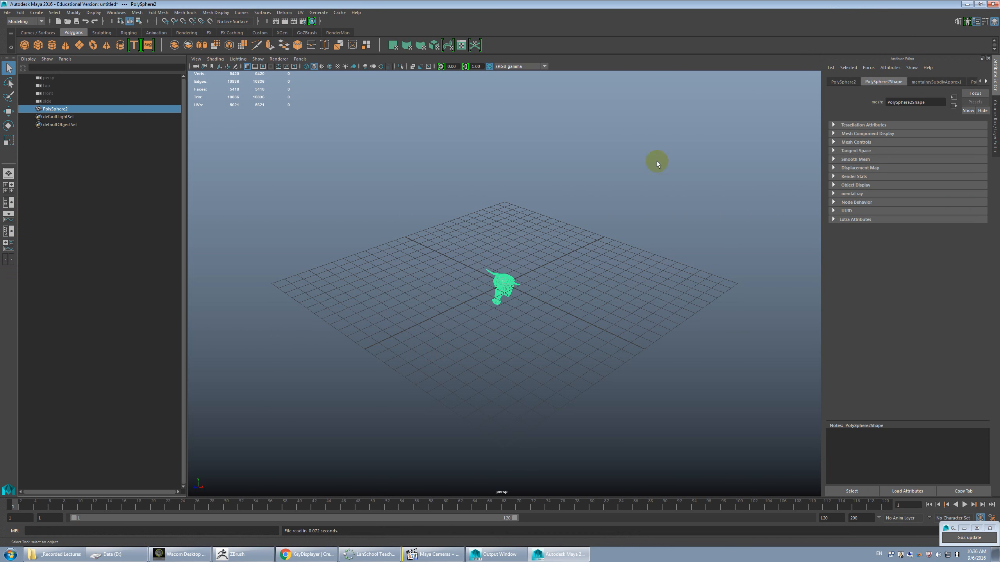
pyautogui.scroll(10, 506, 285)
pyautogui.keyDown('alt'); pyautogui.moveTo(511, 286); pyautogui.dragTo(478, 286); pyautogui.keyUp('alt')
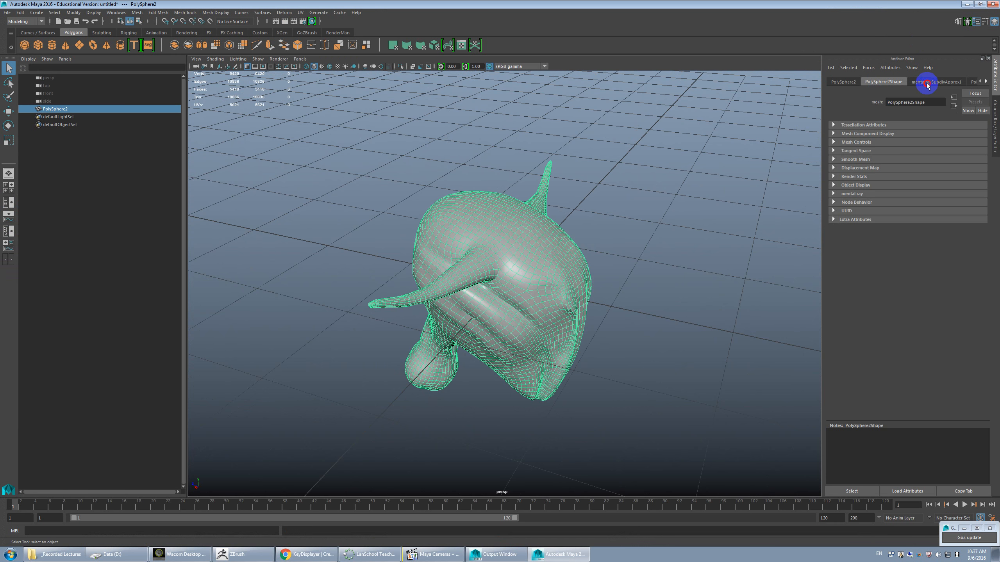
pyautogui.click(931, 82)
pyautogui.click(951, 86)
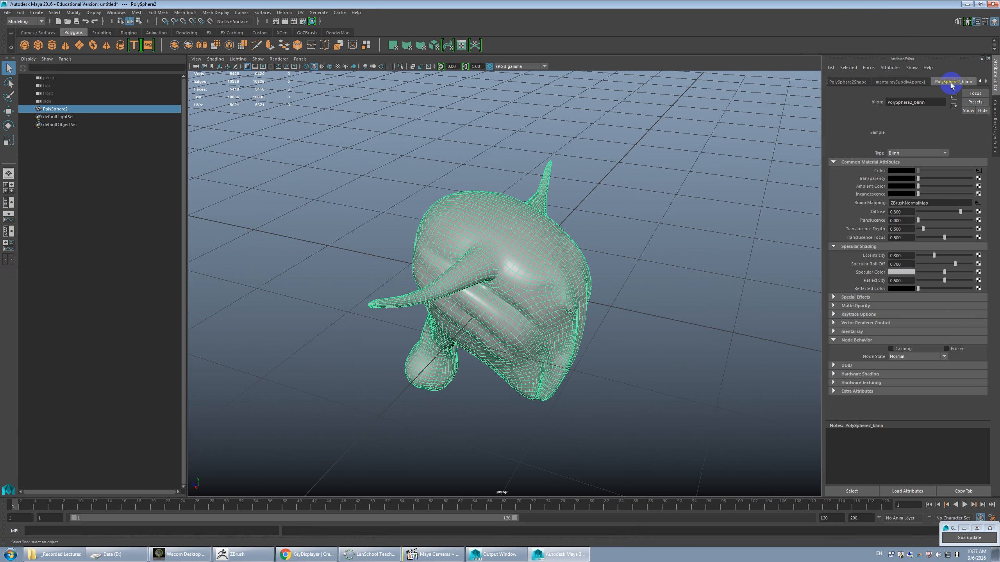
# Examine the imported head's surface shading from several angles, both selected and deselected.
pyautogui.scroll(4, 531, 286)
pyautogui.keyDown('alt'); pyautogui.moveTo(531, 286); pyautogui.dragTo(561, 270); pyautogui.keyUp('alt')
pyautogui.click(632, 271)
pyautogui.keyDown('alt'); pyautogui.moveTo(632, 272); pyautogui.dragTo(518, 223); pyautogui.keyUp('alt')
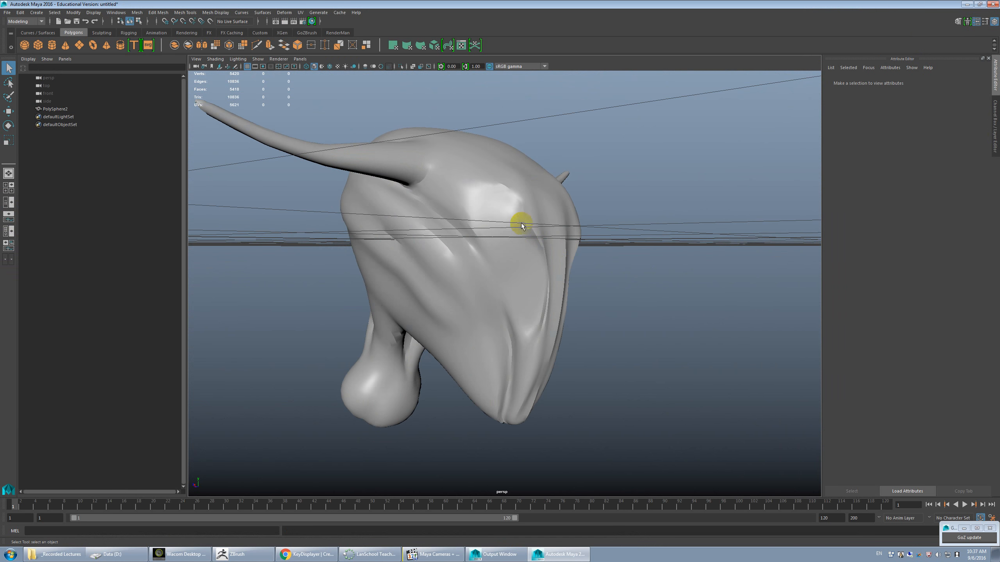
pyautogui.click(527, 223)
pyautogui.click(613, 239)
pyautogui.keyDown('alt'); pyautogui.moveTo(613, 240); pyautogui.dragTo(570, 252); pyautogui.keyUp('alt')
pyautogui.scroll(4, 591, 243)
pyautogui.scroll(-5, 547, 236)
pyautogui.click(502, 230)
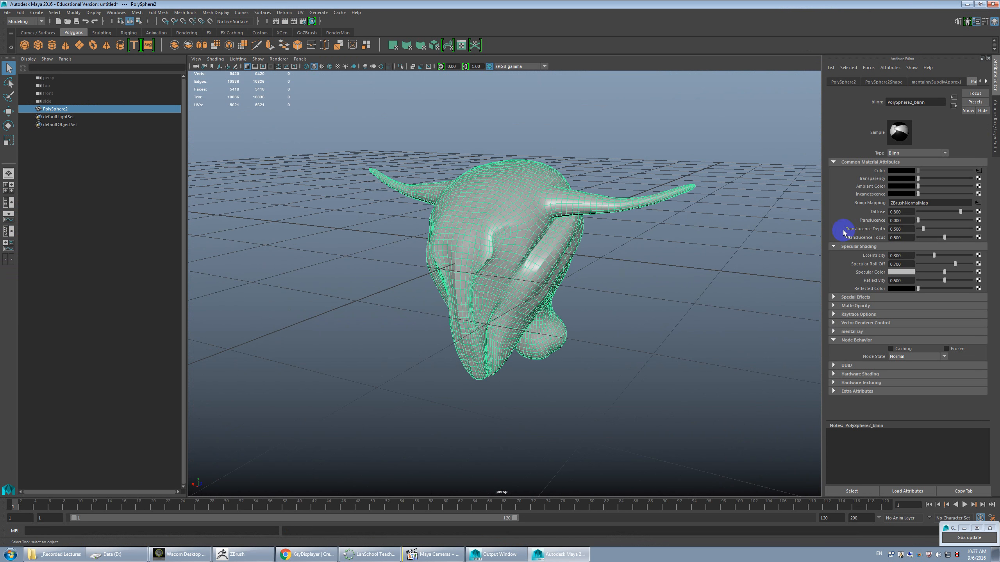
# Select the head and set its normal angle to 45 degrees to smooth the hard edges around the eye.
pyautogui.click(630, 270)
pyautogui.keyDown('alt'); pyautogui.moveTo(630, 270); pyautogui.dragTo(587, 264); pyautogui.keyUp('alt')
pyautogui.scroll(5, 498, 190)
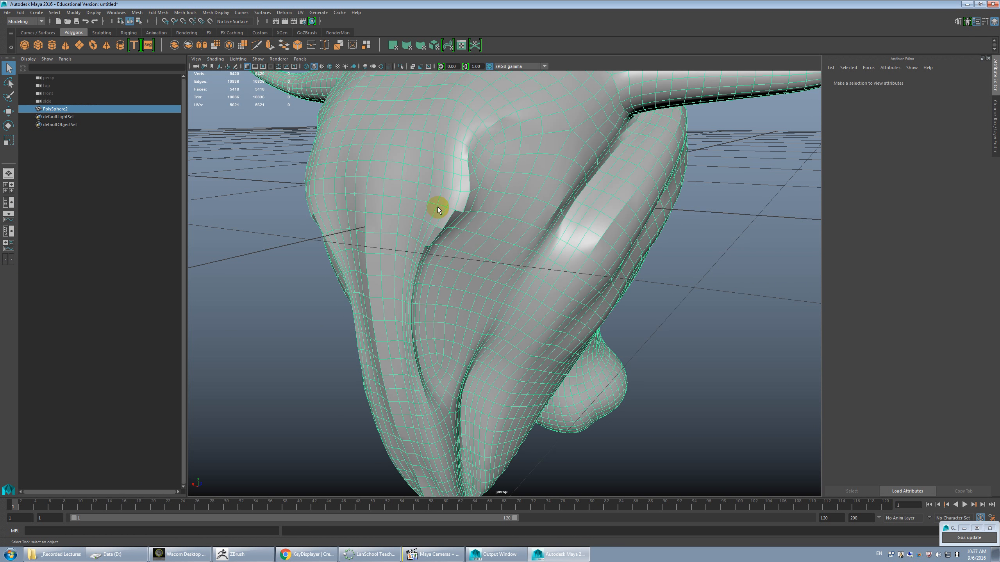
pyautogui.click(438, 209)
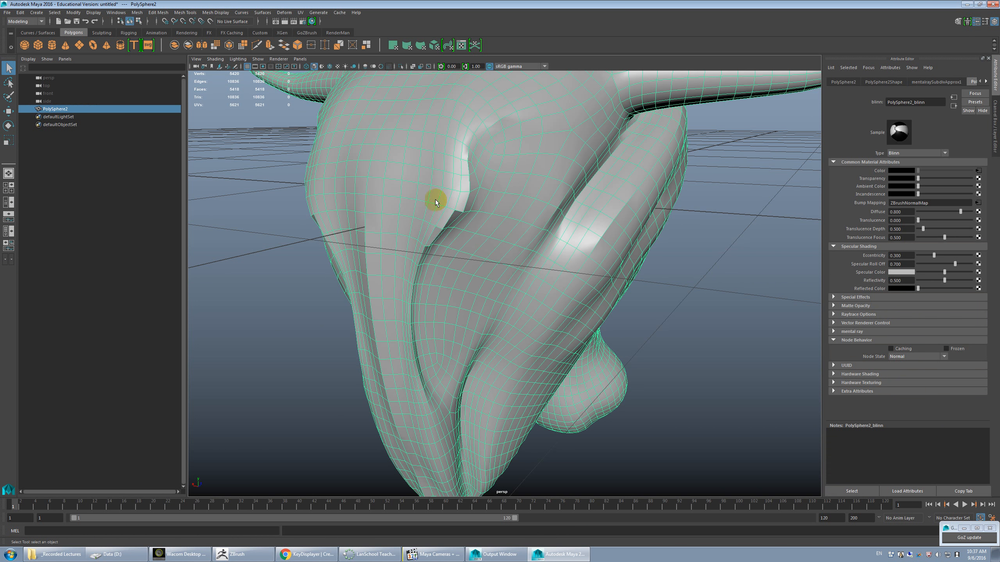
pyautogui.click(230, 14)
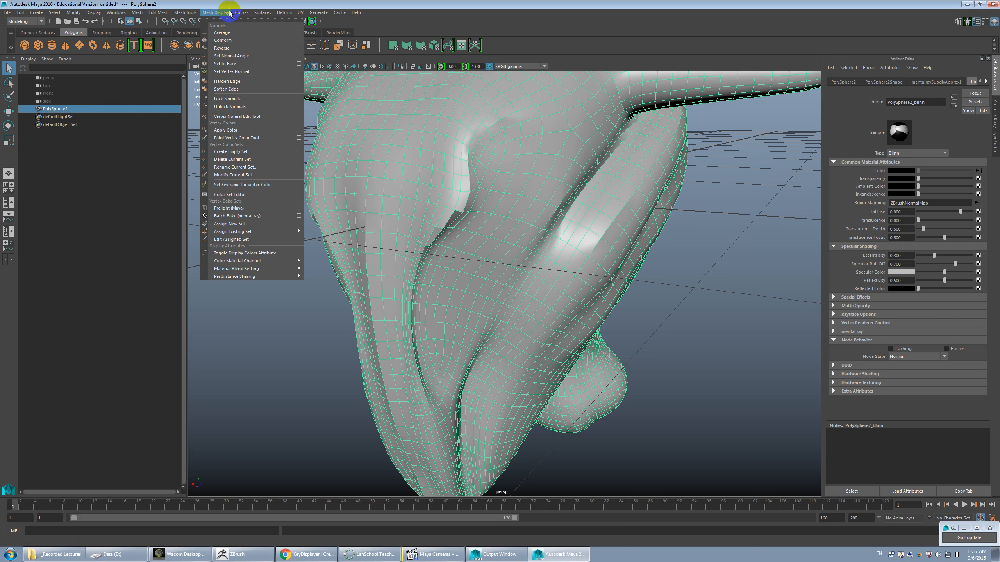
pyautogui.click(233, 56)
pyautogui.click(445, 181)
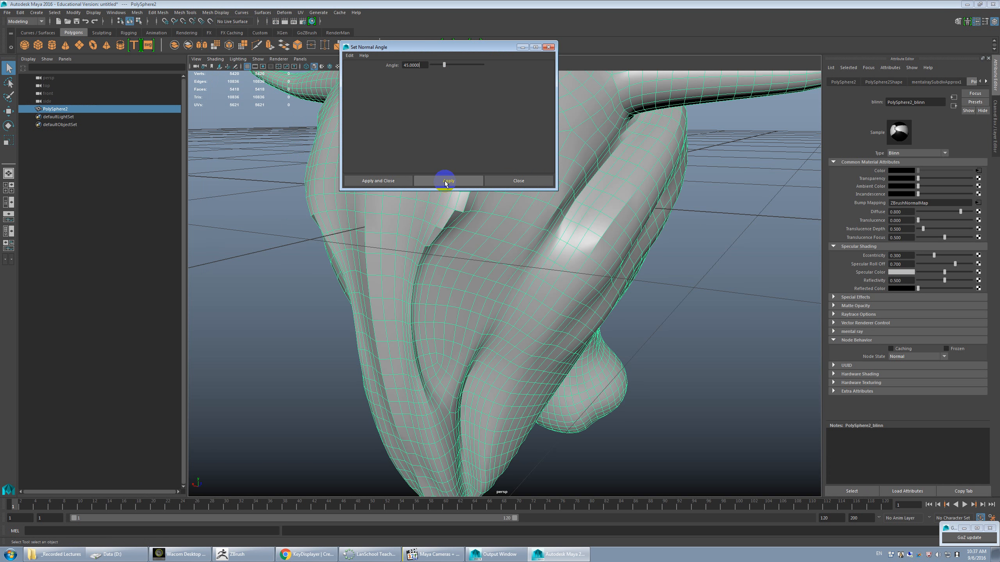
pyautogui.click(510, 180)
# Render the selected head with Maya Software from a front three-quarter view, and close the render window.
pyautogui.click(725, 310)
pyautogui.moveTo(725, 310)
pyautogui.keyDown('alt'); pyautogui.mouseDown()
pyautogui.moveTo(625, 283)
pyautogui.moveTo(643, 273)
pyautogui.moveTo(670, 288)
pyautogui.mouseUp(); pyautogui.keyUp('alt')
pyautogui.keyDown('alt'); pyautogui.moveTo(669, 289); pyautogui.dragTo(571, 259, button='right'); pyautogui.keyUp('alt')
pyautogui.keyDown('alt'); pyautogui.moveTo(492, 248); pyautogui.dragTo(507, 231); pyautogui.keyUp('alt')
pyautogui.click(506, 231)
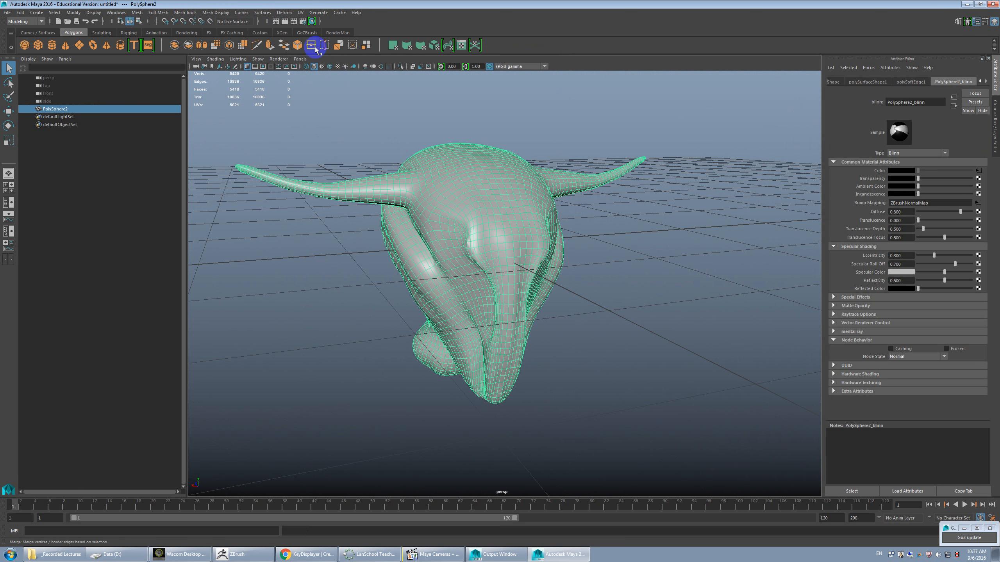
pyautogui.click(292, 24)
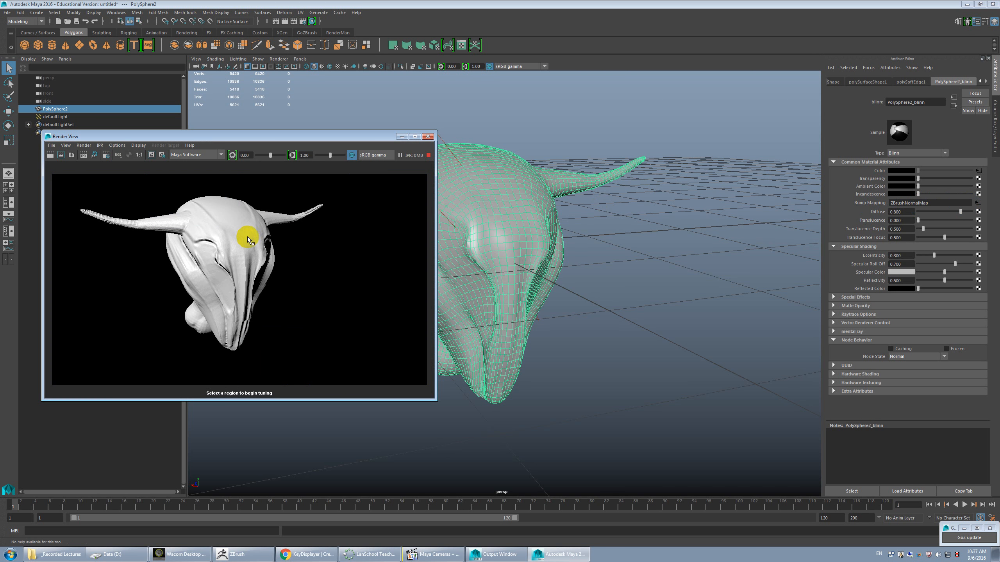
pyautogui.click(427, 138)
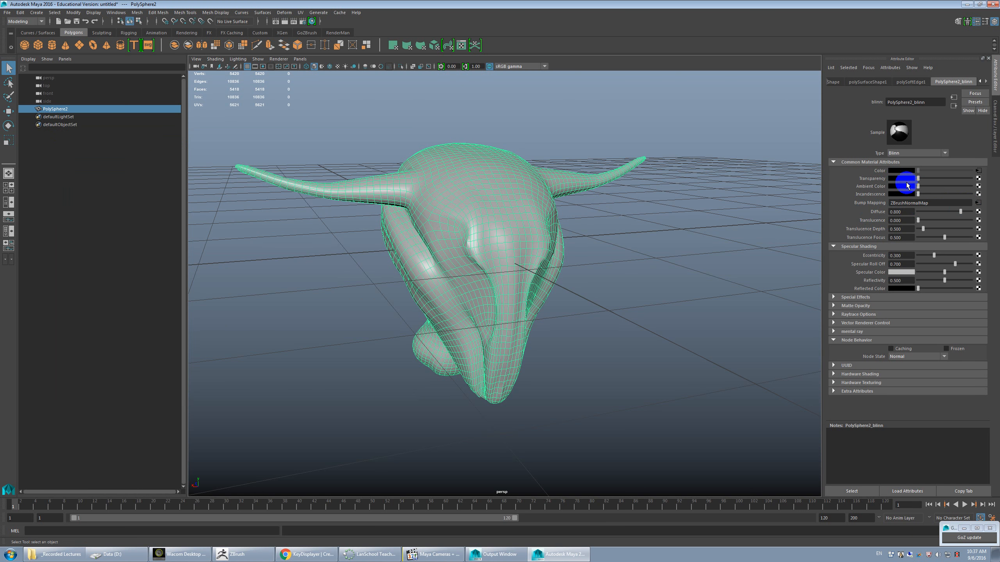
# Check the ZBrushNormalMap texture's color balance settings and color space choices from the Blinn's bump mapping.
pyautogui.click(979, 203)
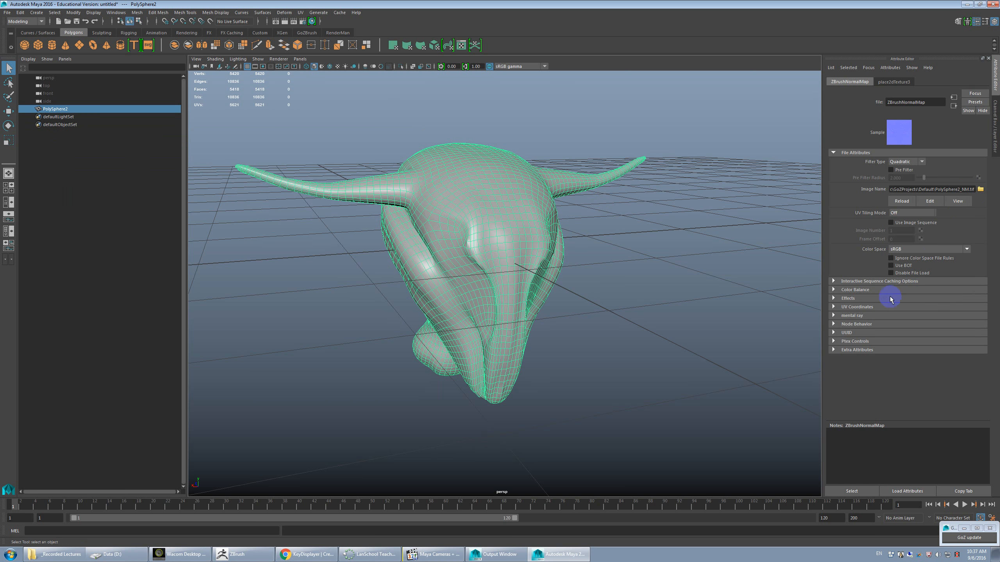
pyautogui.click(855, 290)
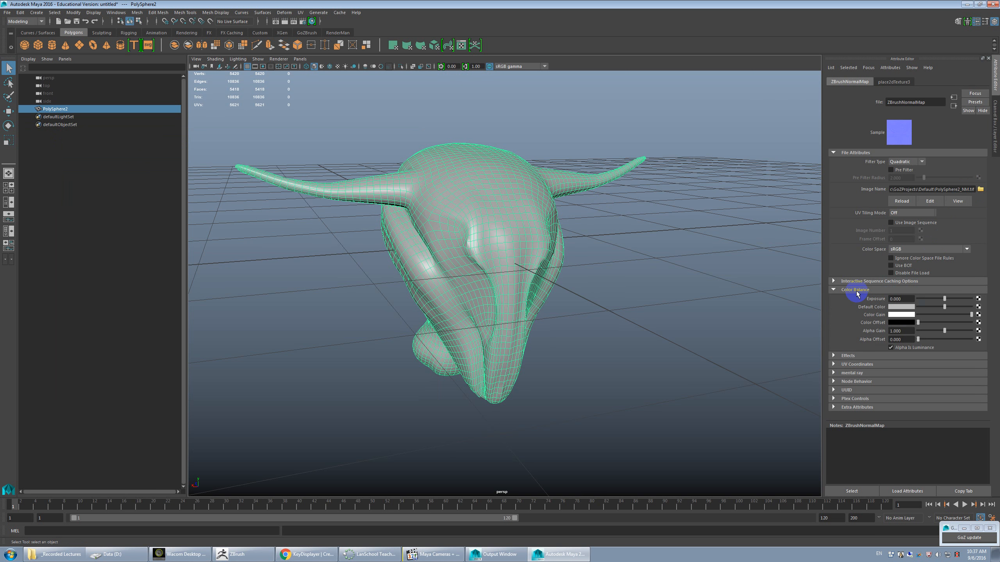
pyautogui.click(856, 291)
pyautogui.click(966, 250)
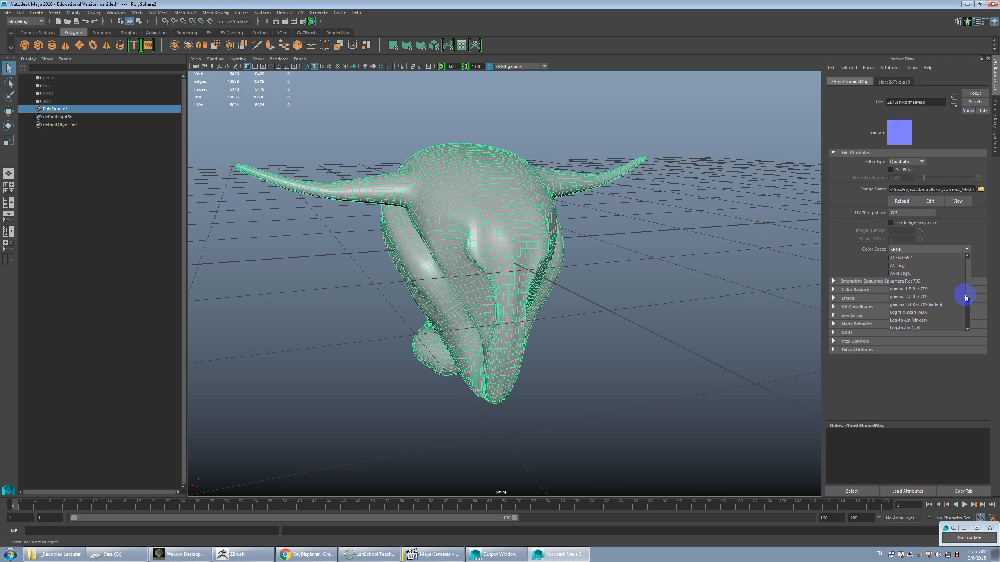
pyautogui.click(983, 253)
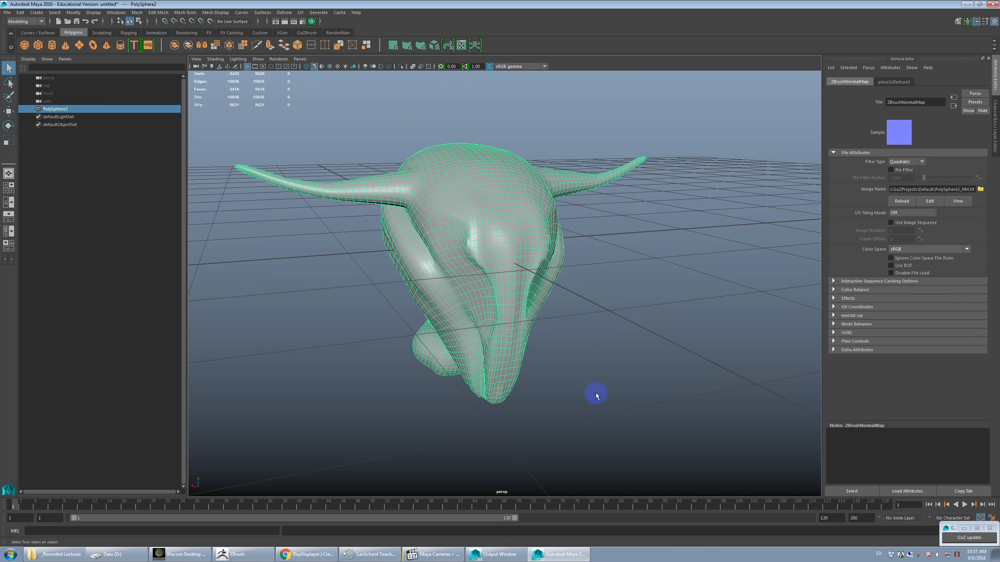
# Switch to ZBrush and view the sculpted head from its other side.
pyautogui.click(236, 555)
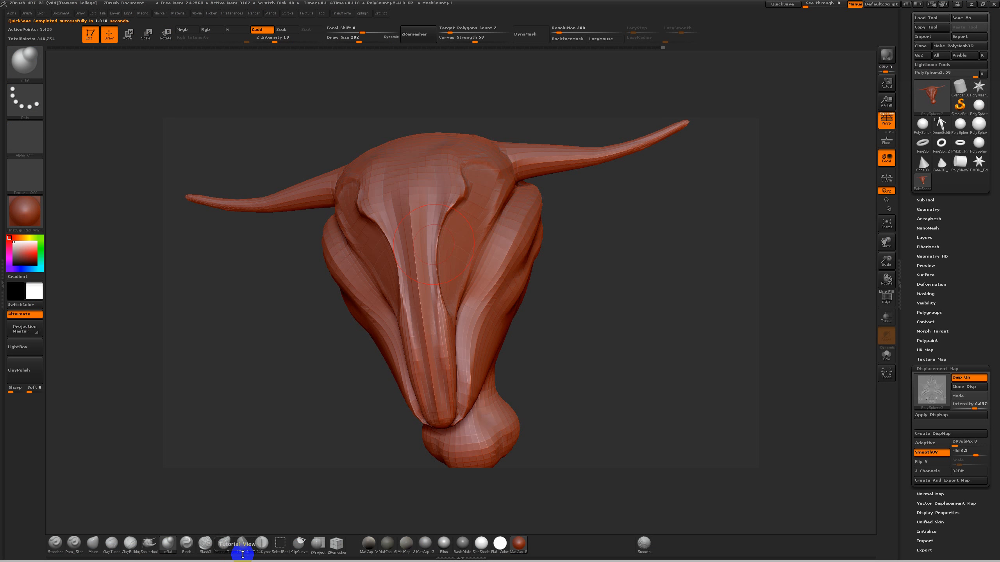
pyautogui.moveTo(570, 301); pyautogui.dragTo(588, 308)
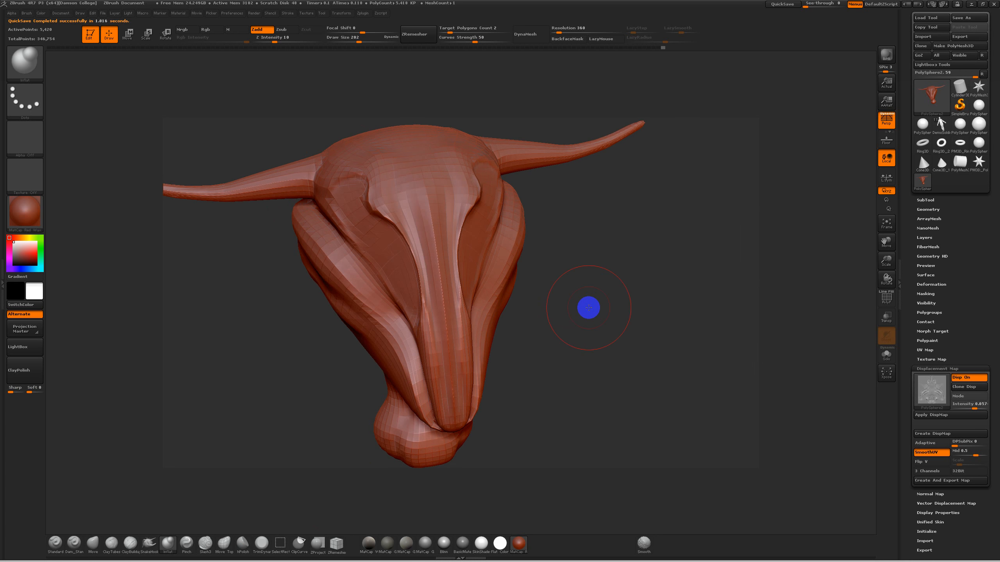